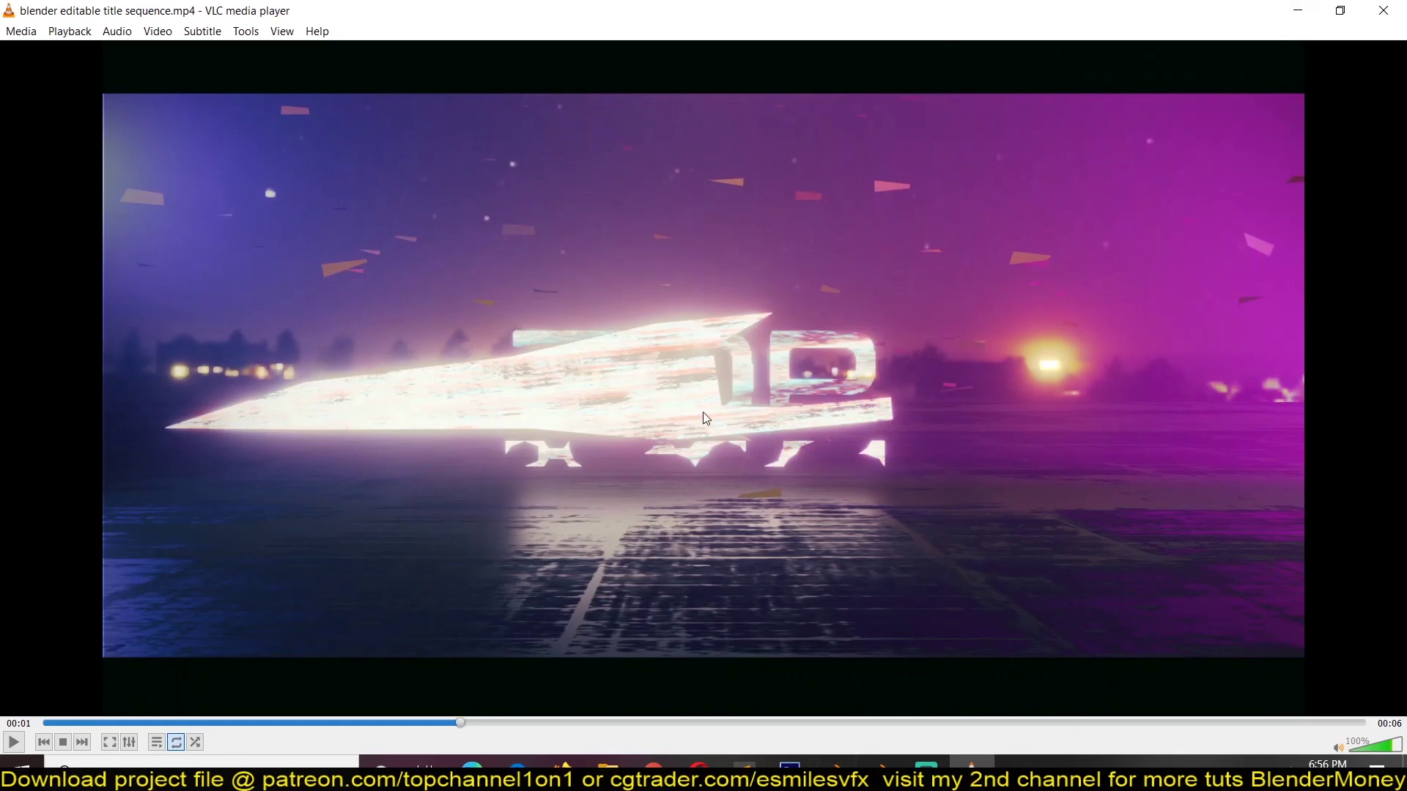
# Switch to Blender and play the glitch title animation, stopping at frame 83
pyautogui.moveTo(882, 765)
pyautogui.click(845, 636)
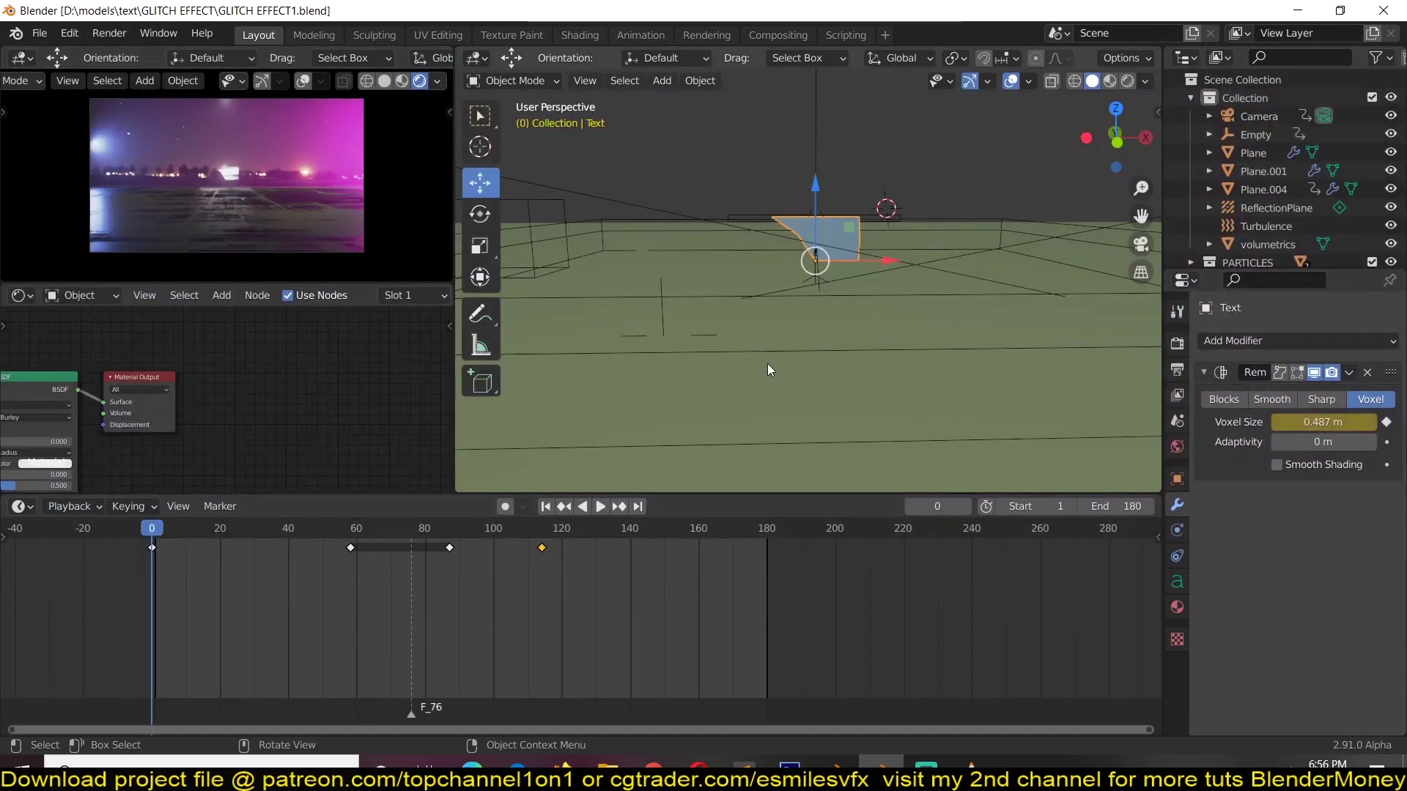
pyautogui.press('space')
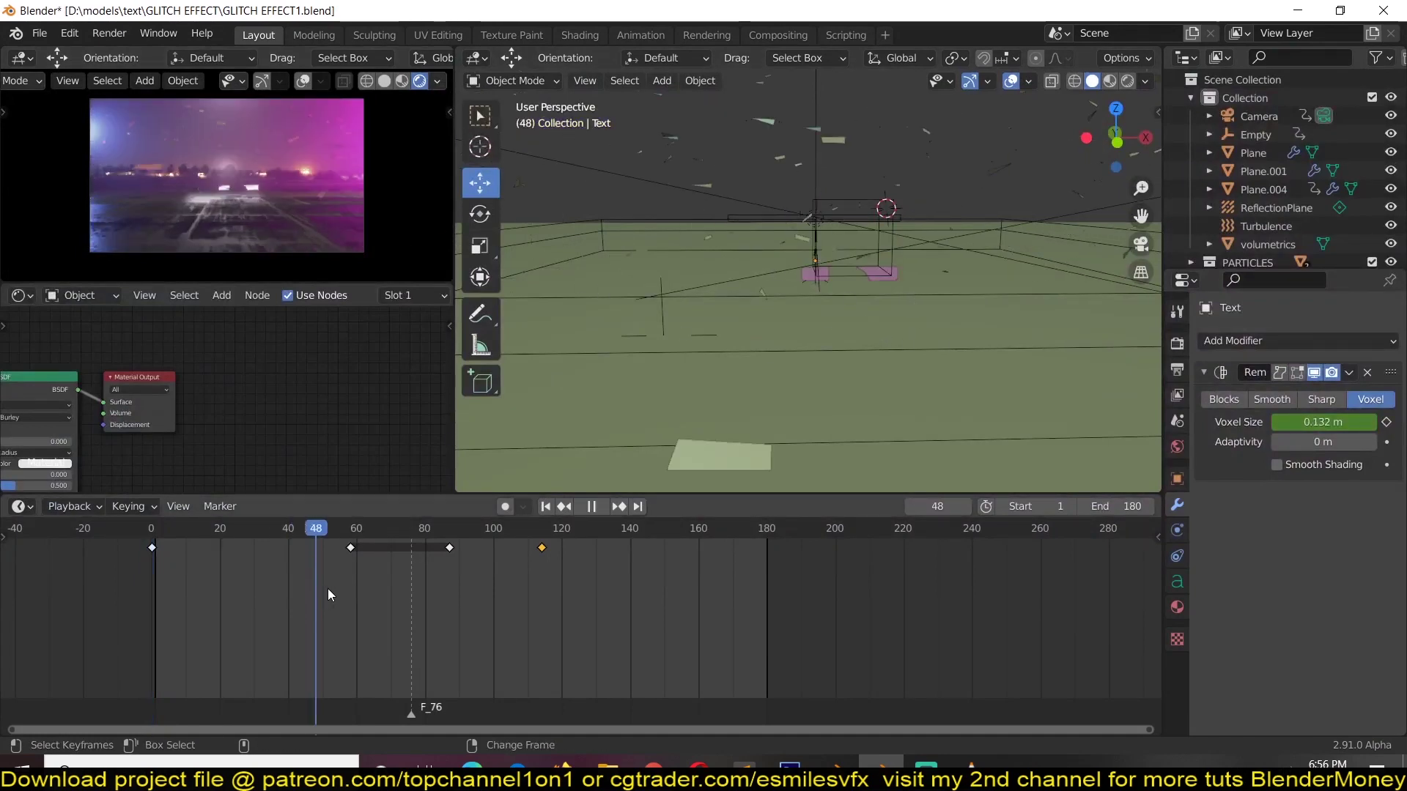
pyautogui.press('space')
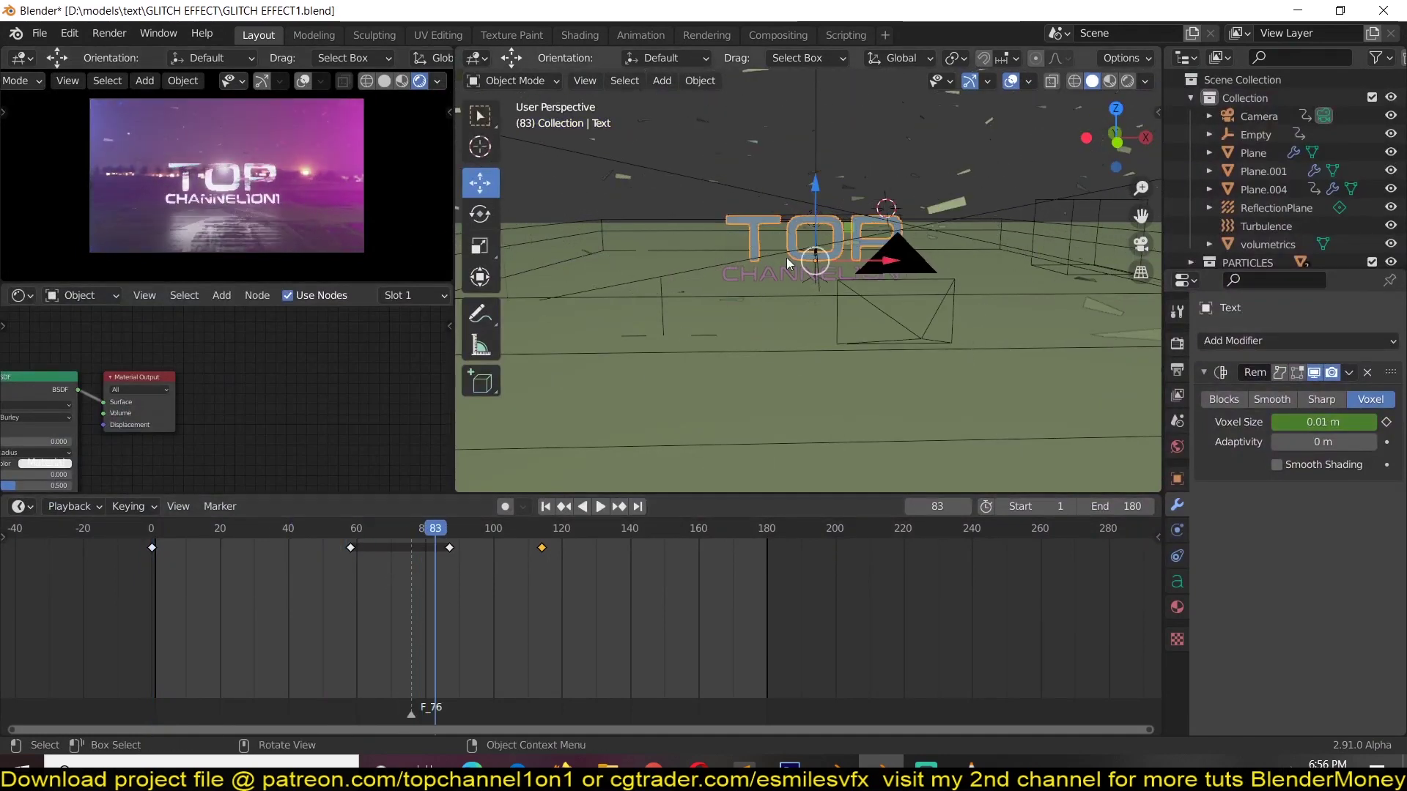
# Replace the large "TOP" title text with "YOUR"
pyautogui.press('Tab')
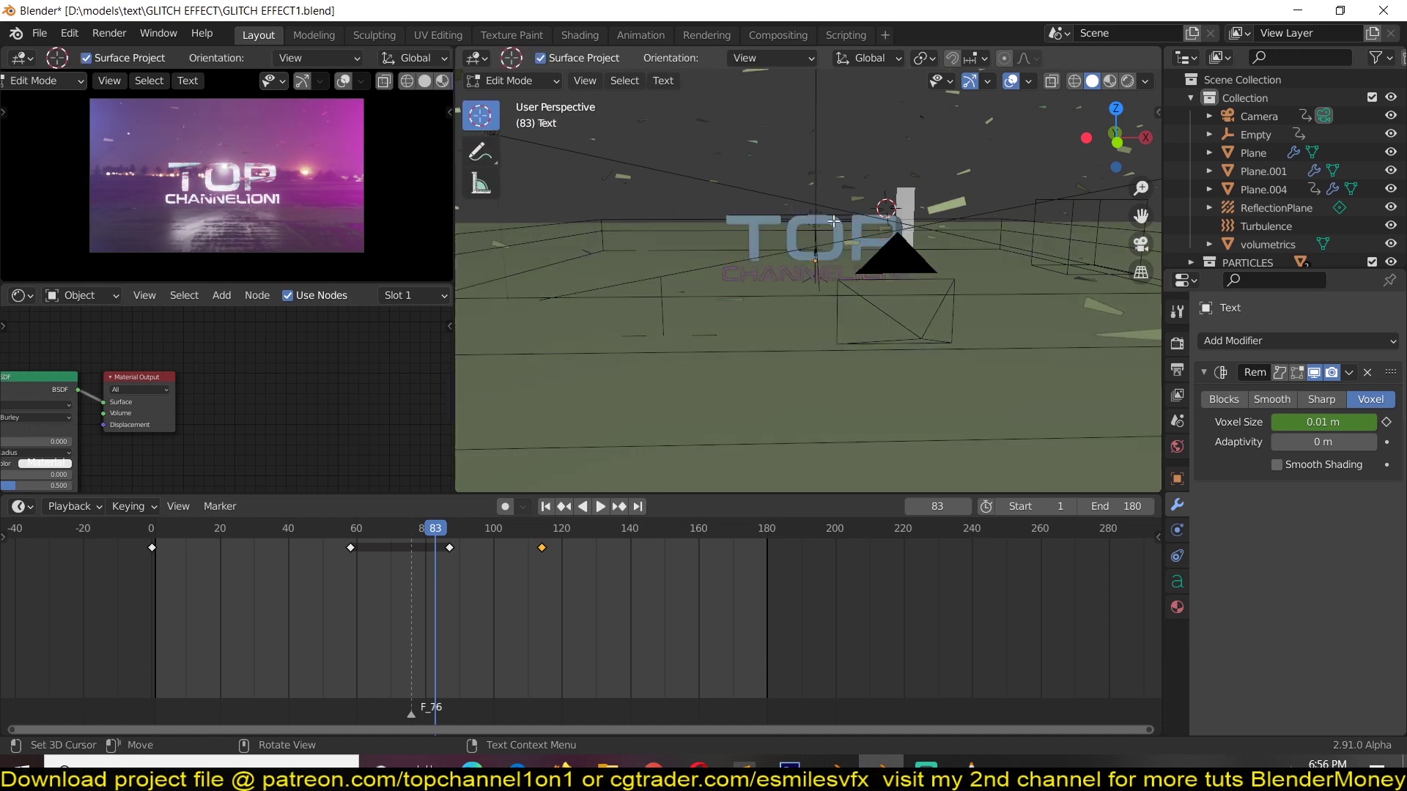
pyautogui.hotkey('ctrl', 'a')
pyautogui.write('yo')
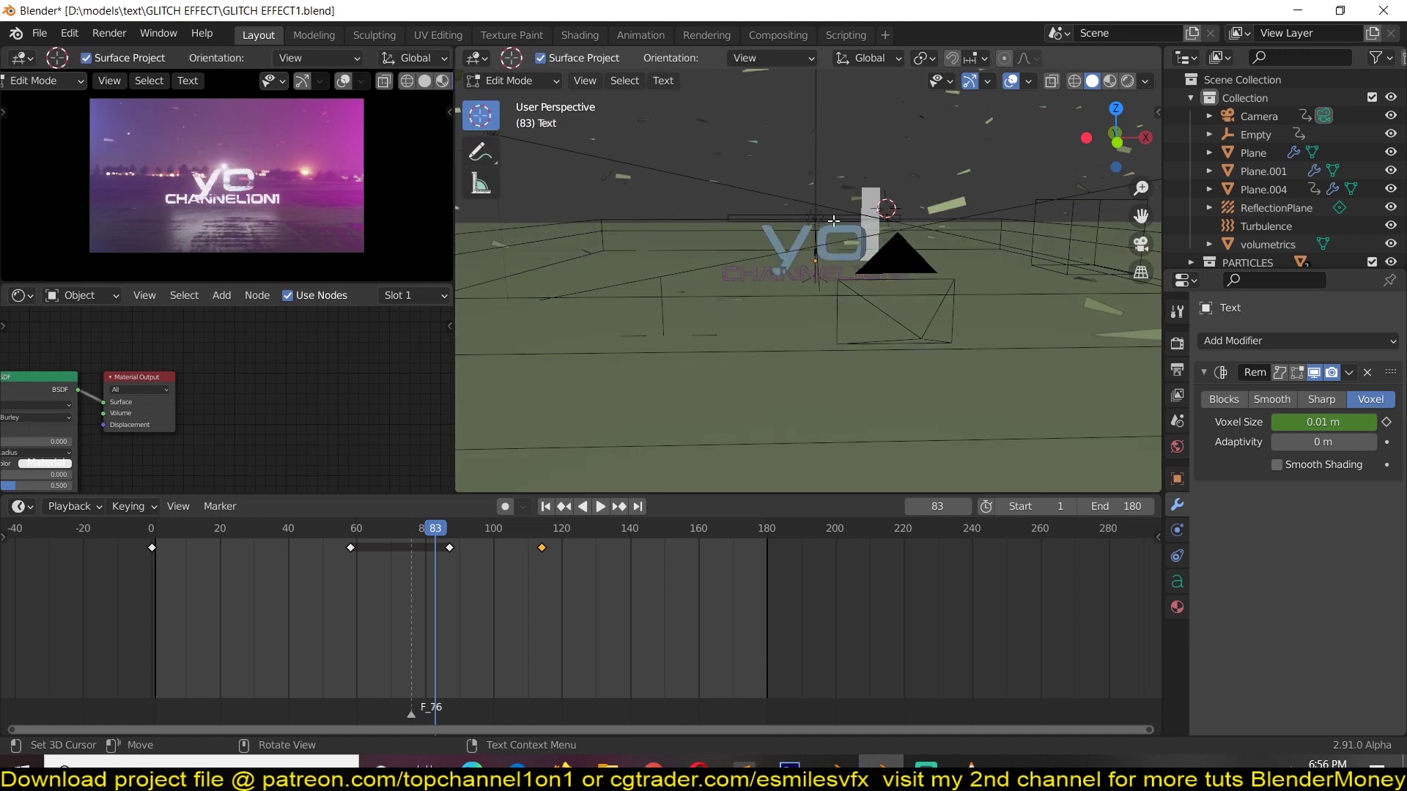
pyautogui.press('BackSpace')
pyautogui.press('BackSpace')
pyautogui.write('YOUR')
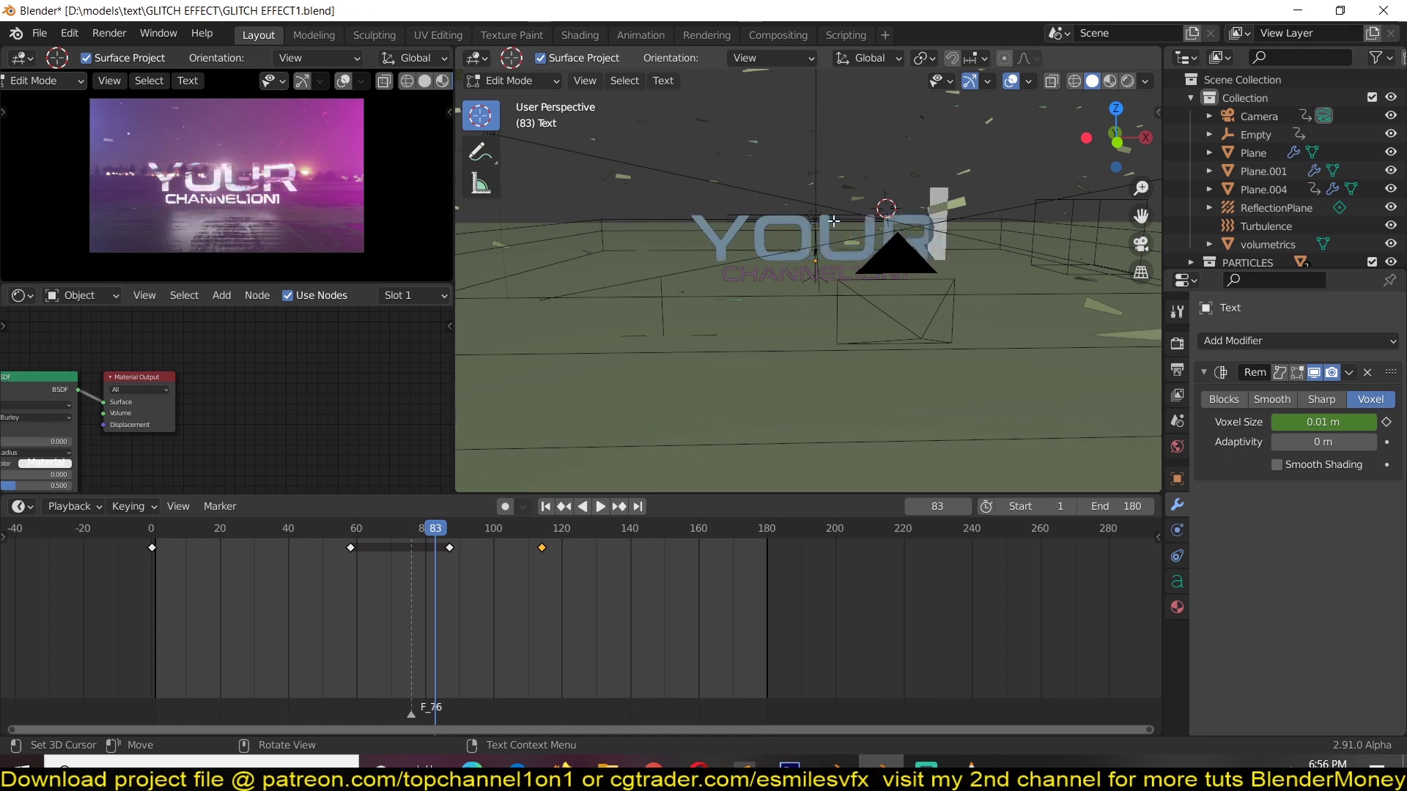
pyautogui.press('Tab')
# Replace the smaller channel-name line below the main title with "TEXT HERE"
pyautogui.click(799, 274)
pyautogui.press('Tab')
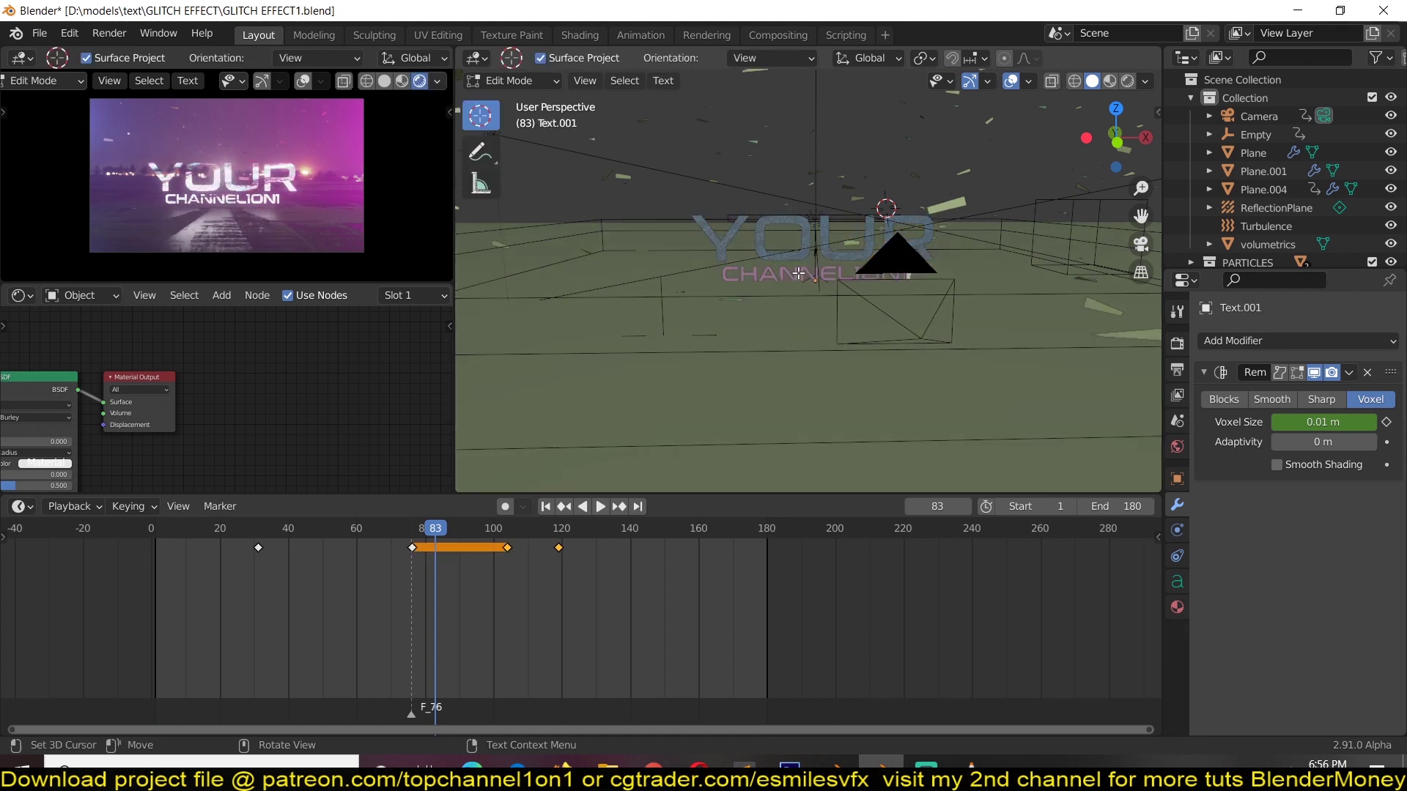
pyautogui.hotkey('ctrl', 'a')
pyautogui.write('T')
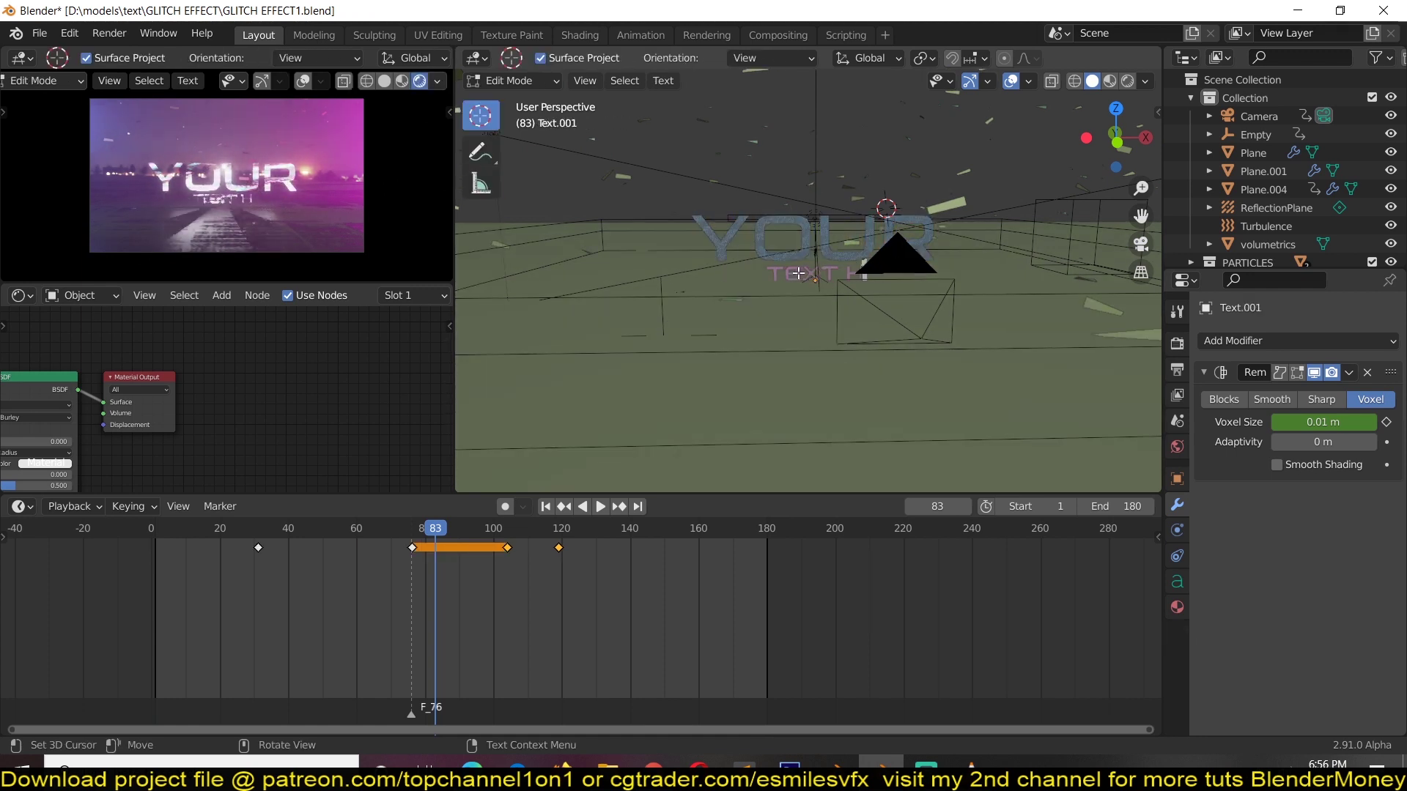
pyautogui.press('Tab')
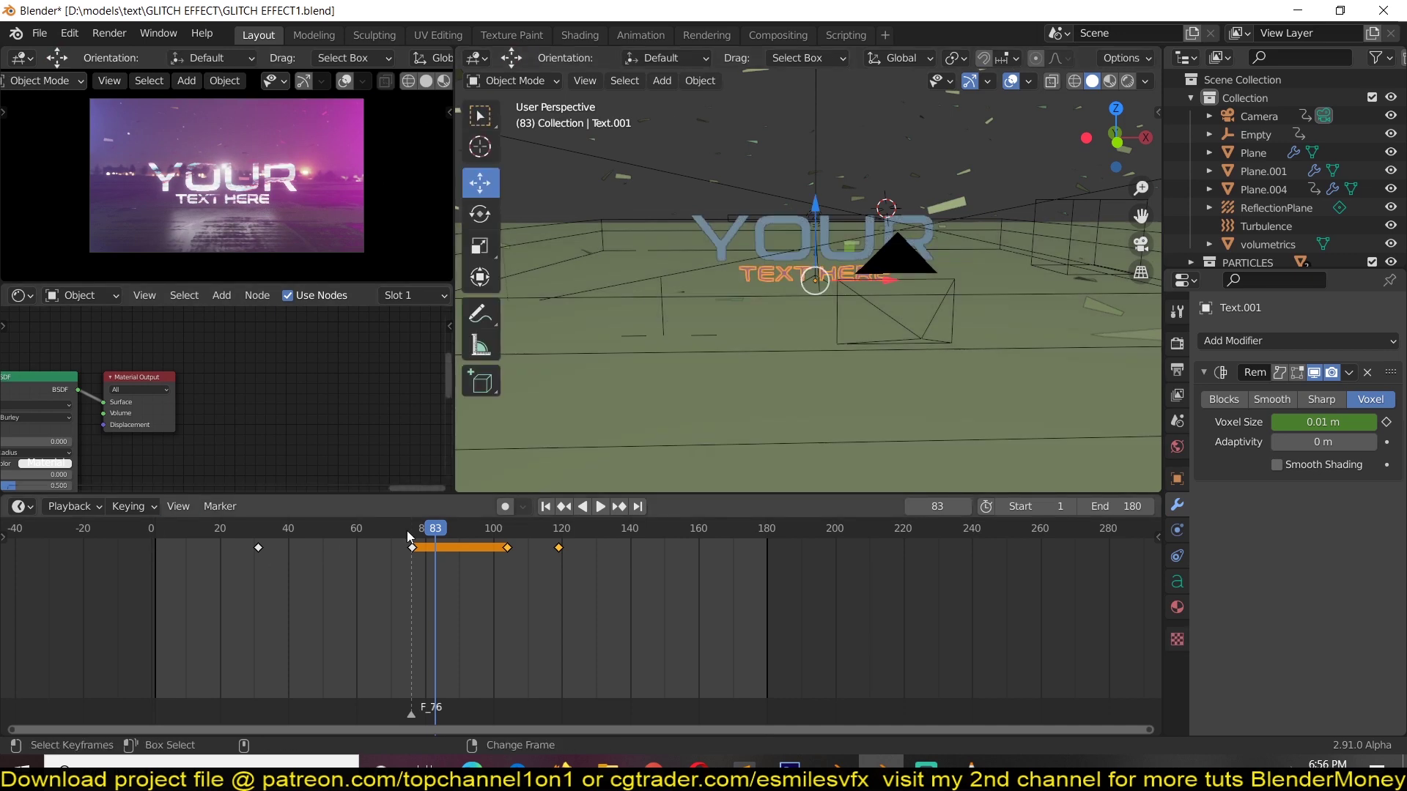
# Go to around frame 106 and replace the large "SUBSCRIBE" title text with "THUMBS"
pyautogui.moveTo(407, 530); pyautogui.dragTo(514, 543)
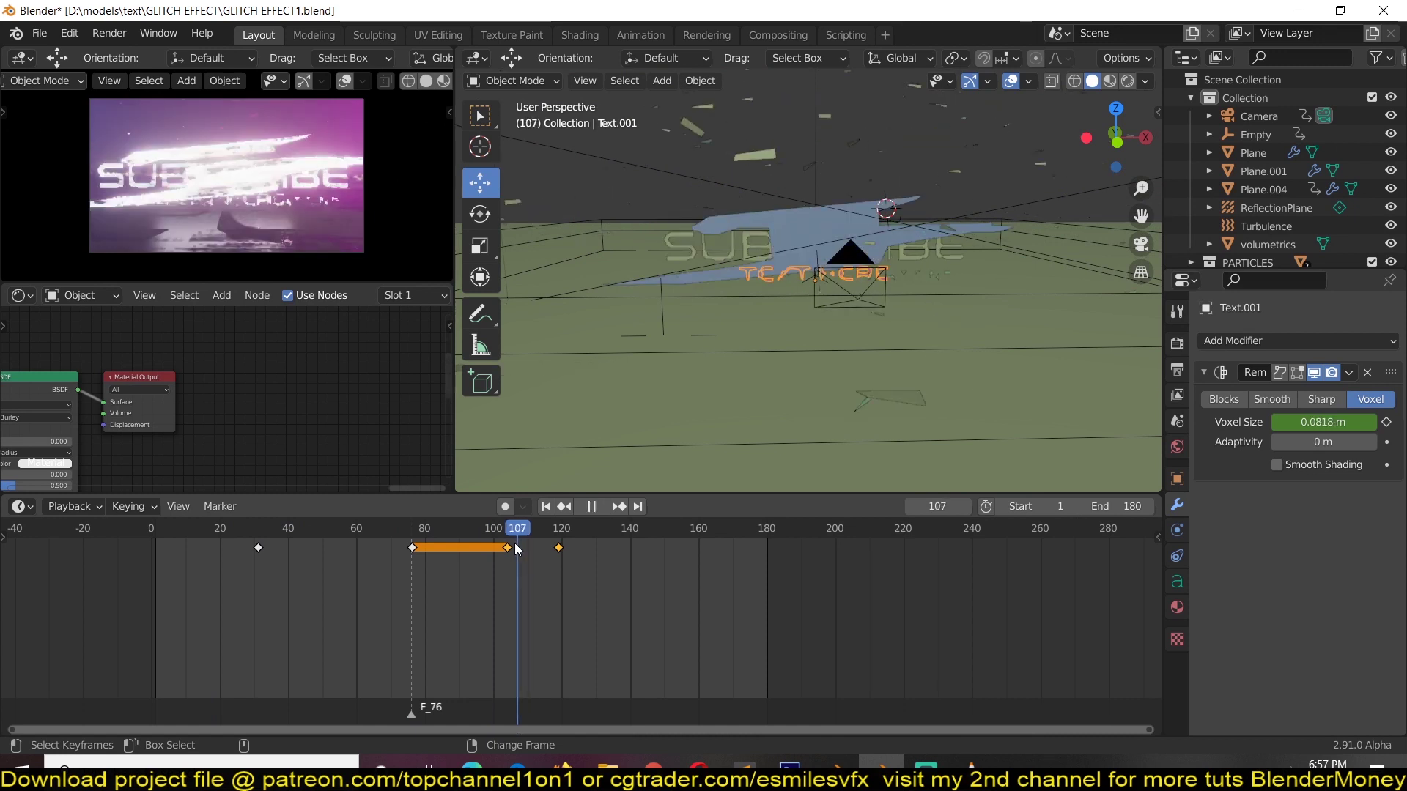
pyautogui.click(775, 239)
pyautogui.press('Tab')
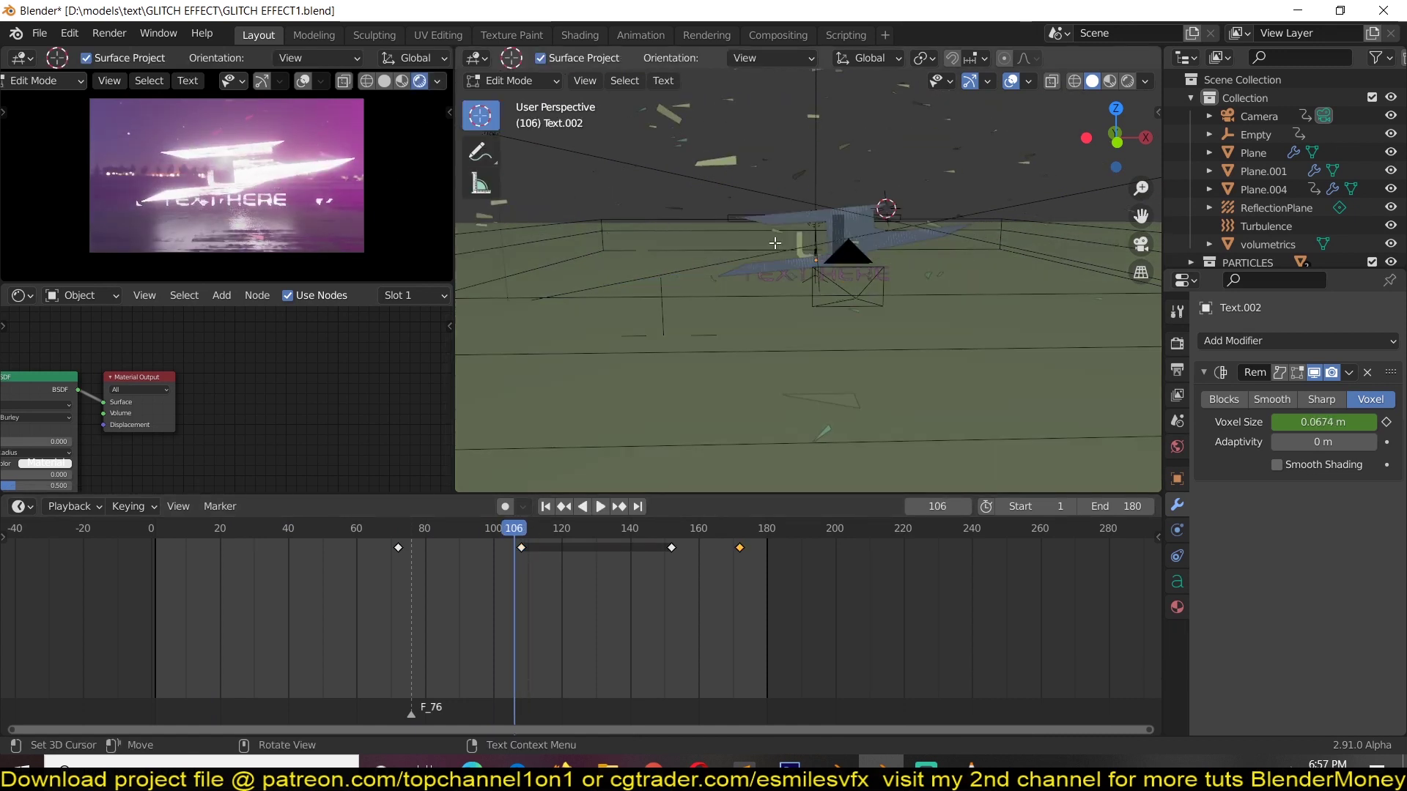
pyautogui.press('BackSpace')
pyautogui.press('BackSpace')
pyautogui.write('TE')
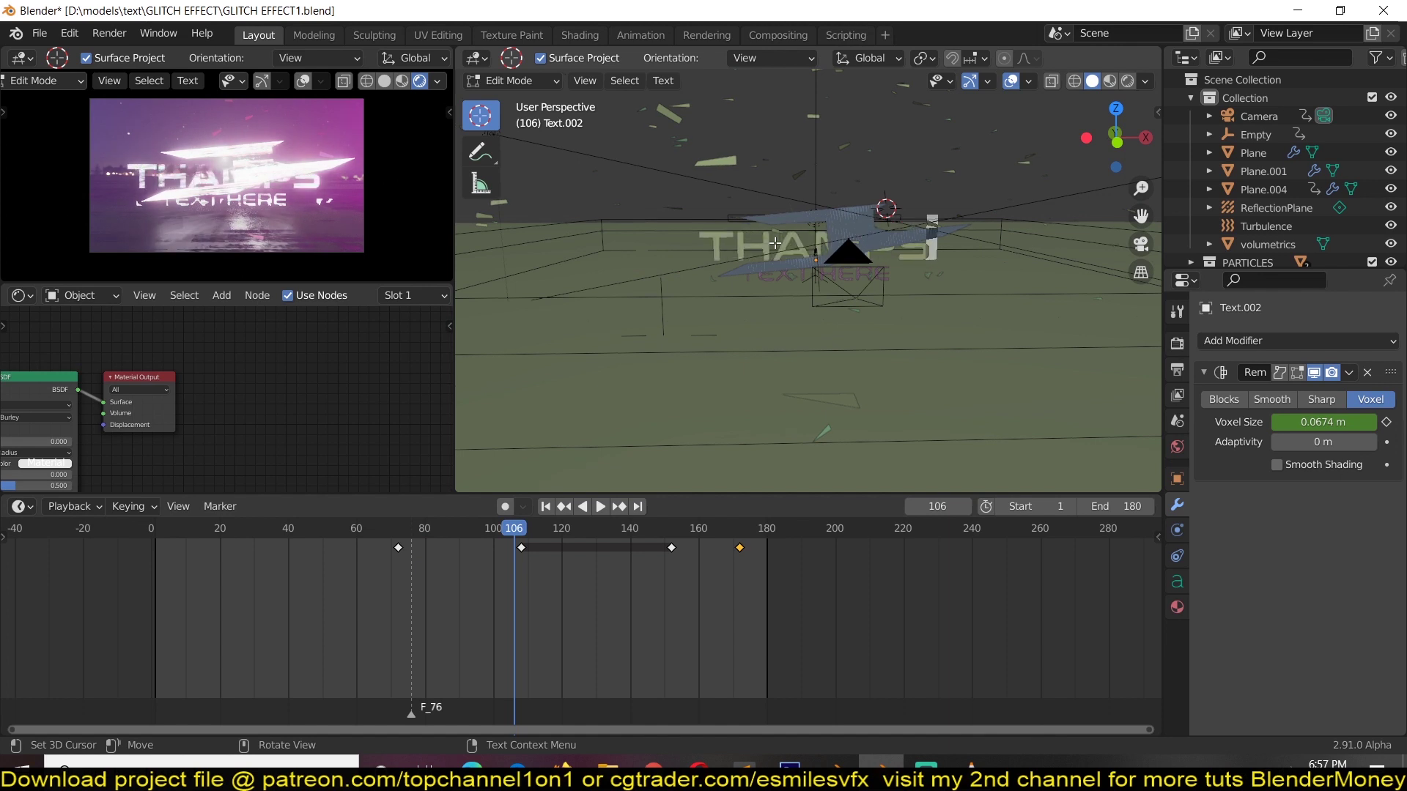
pyautogui.press('BackSpace')
pyautogui.press('BackSpace')
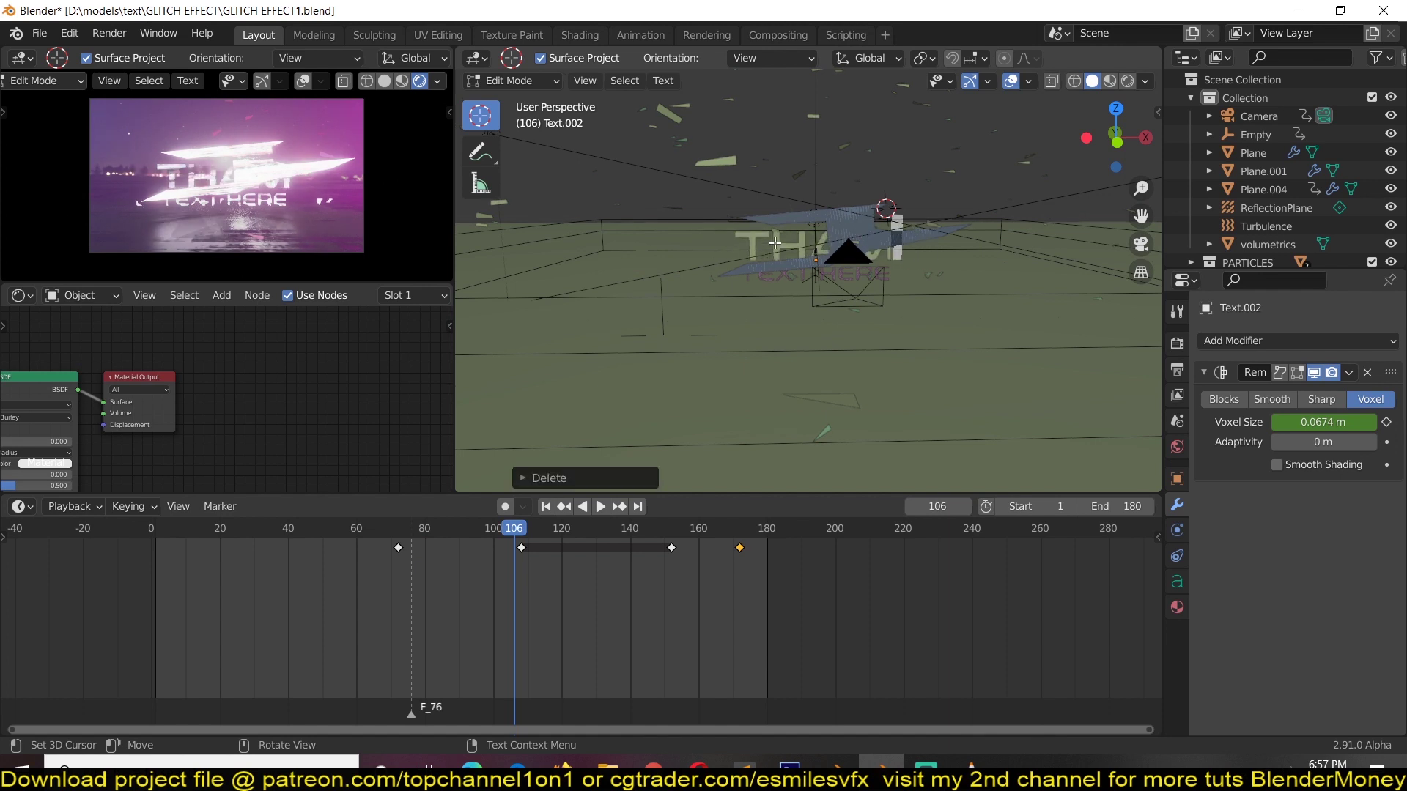
pyautogui.write('HUMP')
pyautogui.press('BackSpace')
pyautogui.write('BS')
pyautogui.press('Tab')
# Replace the small "TEXT HERE" line with "UP YEE!"
pyautogui.click(789, 281)
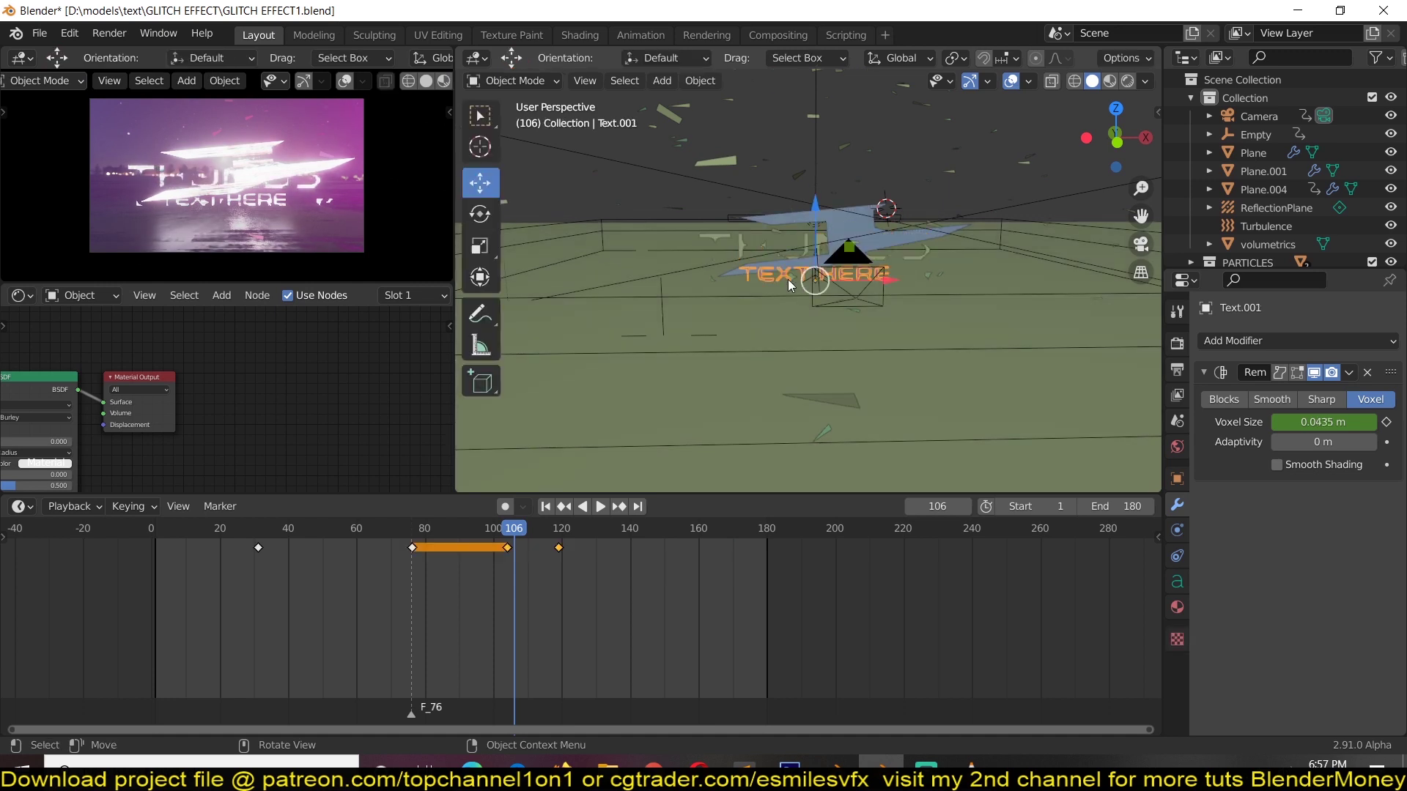
pyautogui.press('Tab')
pyautogui.press('BackSpace')
pyautogui.press('BackSpace')
pyautogui.write('UP YEE')
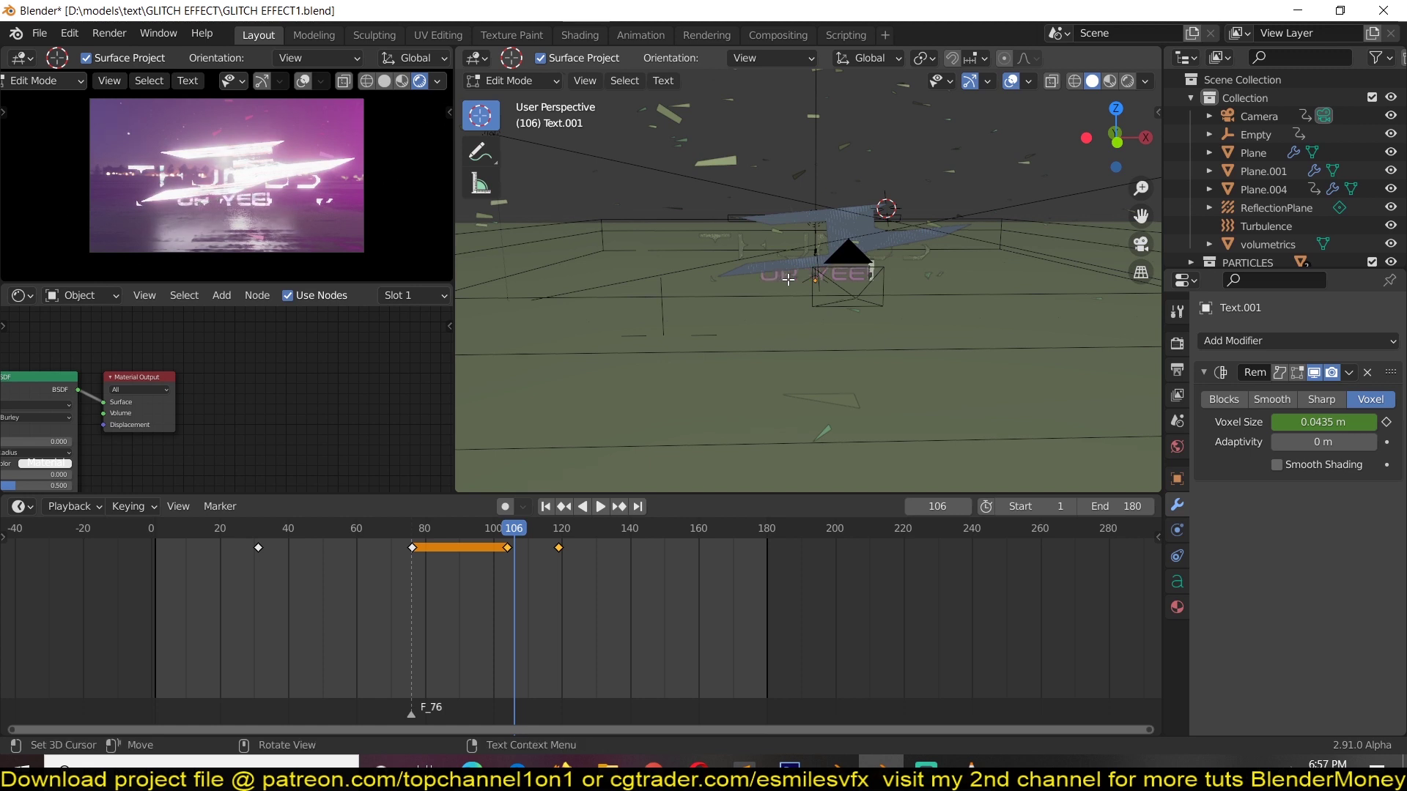
pyautogui.press('Tab')
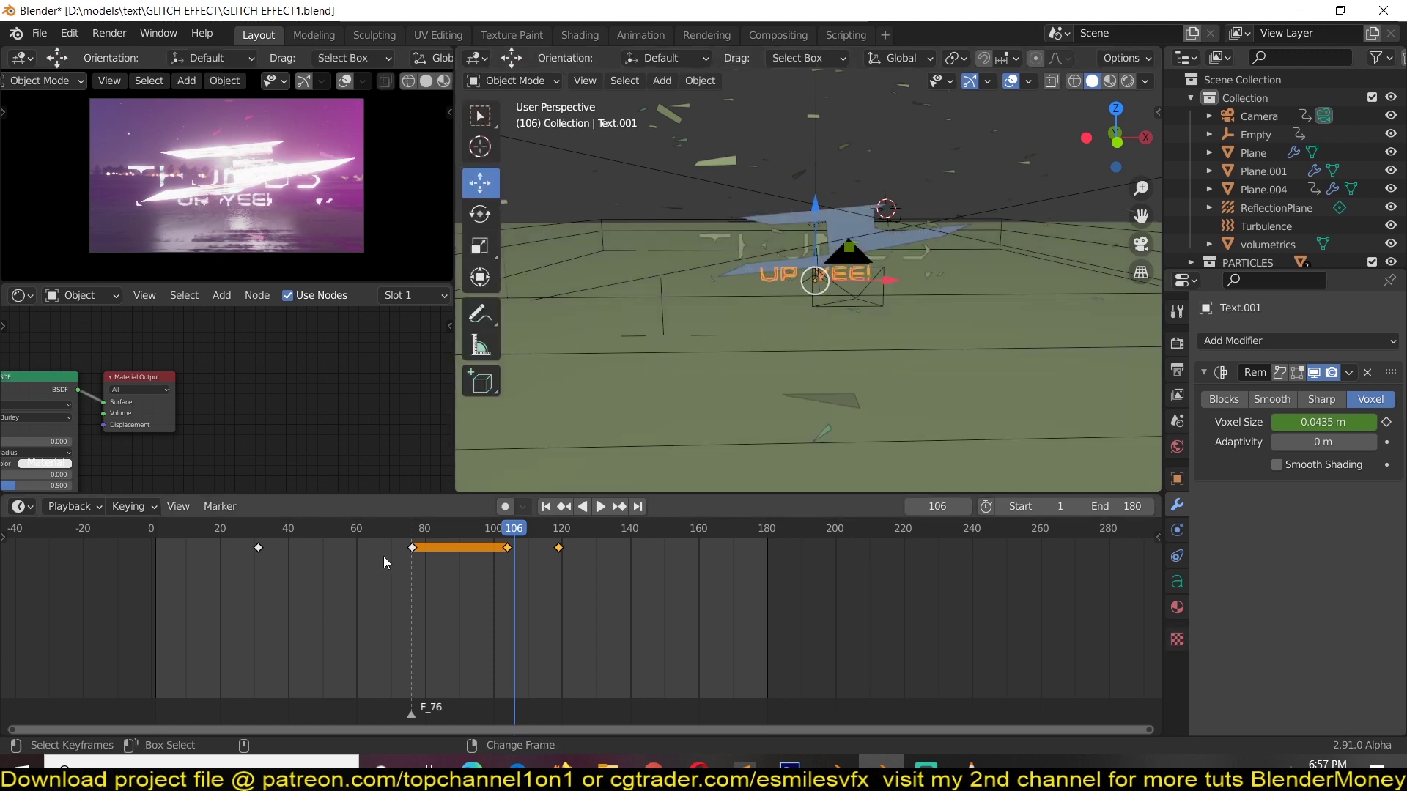
# Review the edited titles along the timeline, selecting the "HIT BELL FOR NOTIFICATIONS" line and playing from around frame 96
pyautogui.moveTo(510, 534); pyautogui.dragTo(563, 534)
pyautogui.press('Escape')
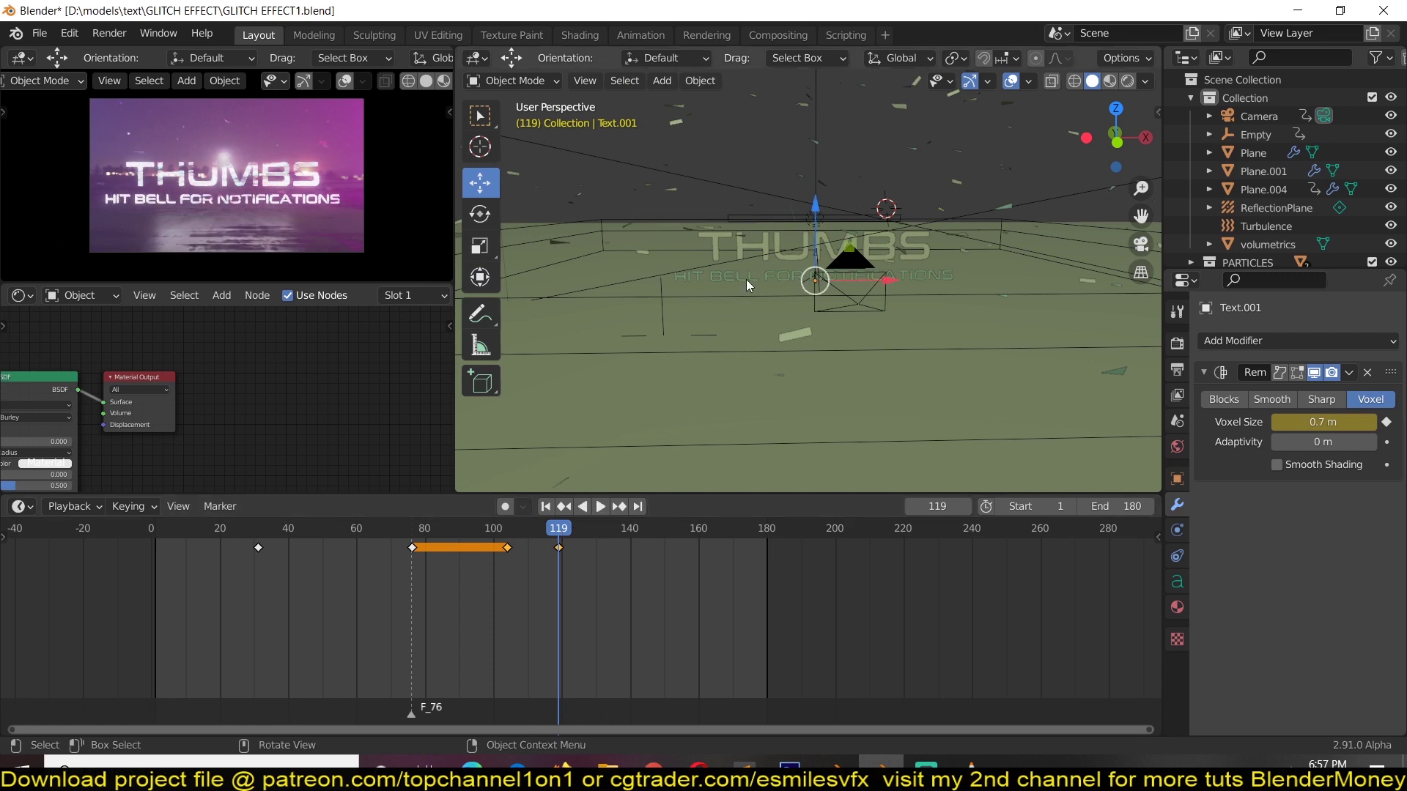
pyautogui.click(746, 279)
pyautogui.moveTo(534, 539); pyautogui.dragTo(481, 551)
pyautogui.press('space')
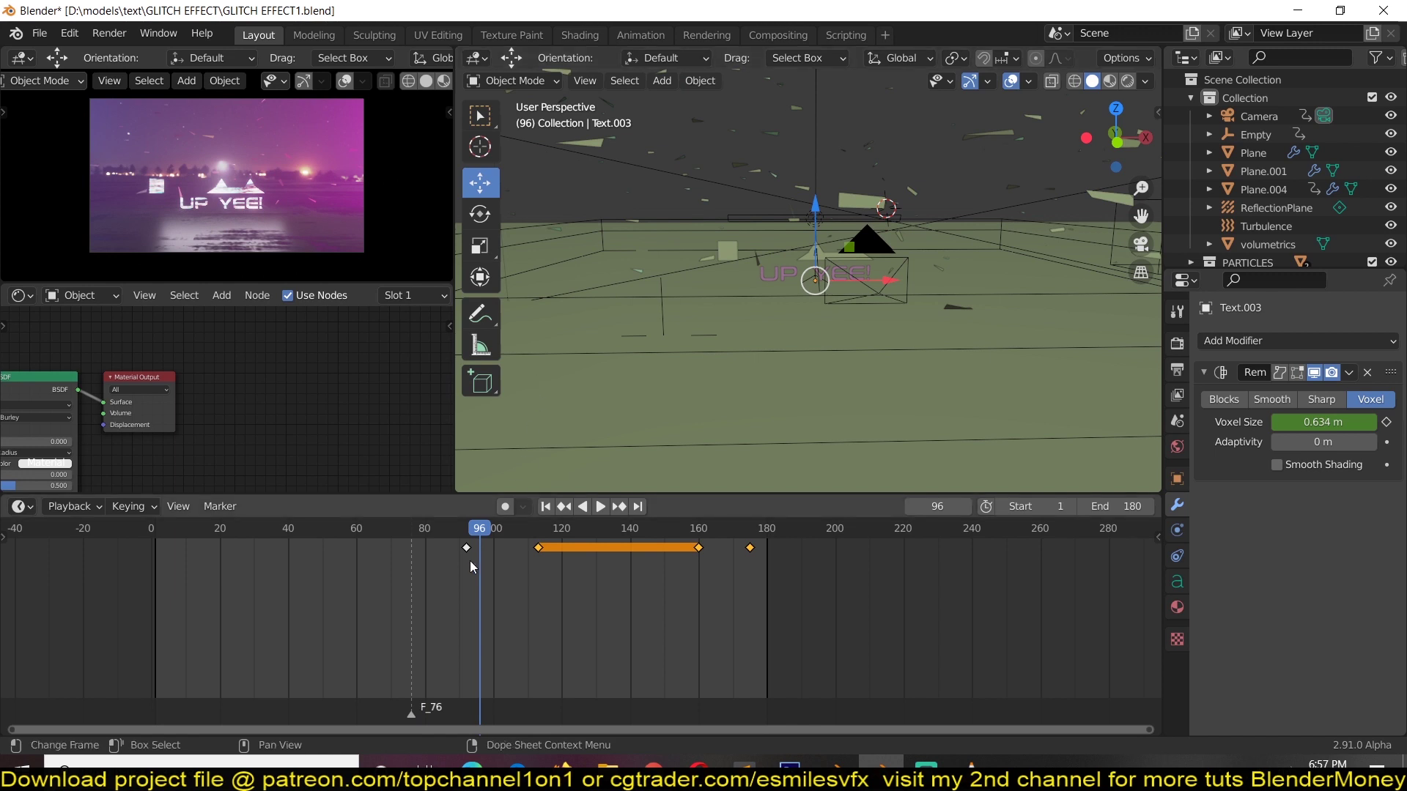
pyautogui.press('space')
pyautogui.press('space')
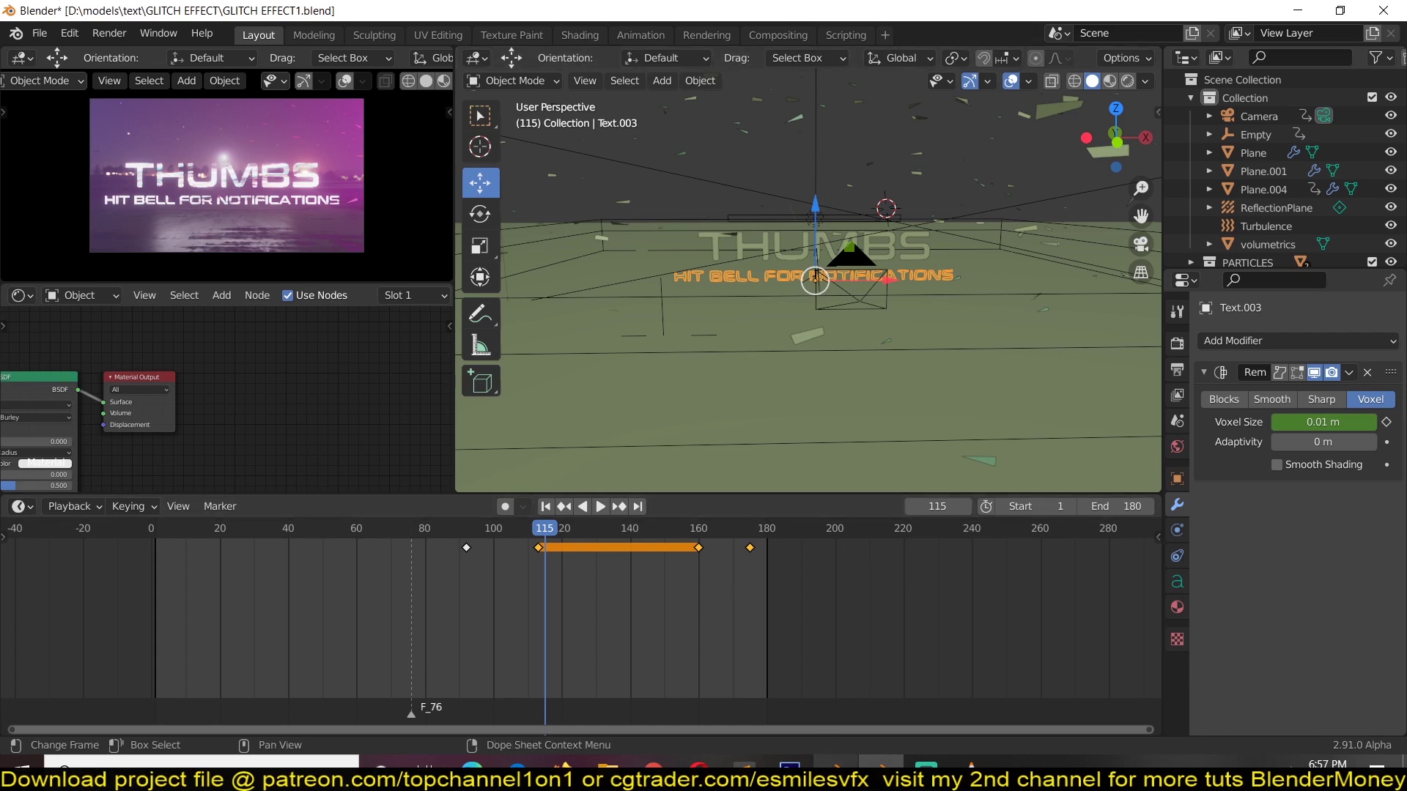
# Switch to the new Blender file, dismiss the splash screen and delete the plane from the scene
pyautogui.click(881, 762)
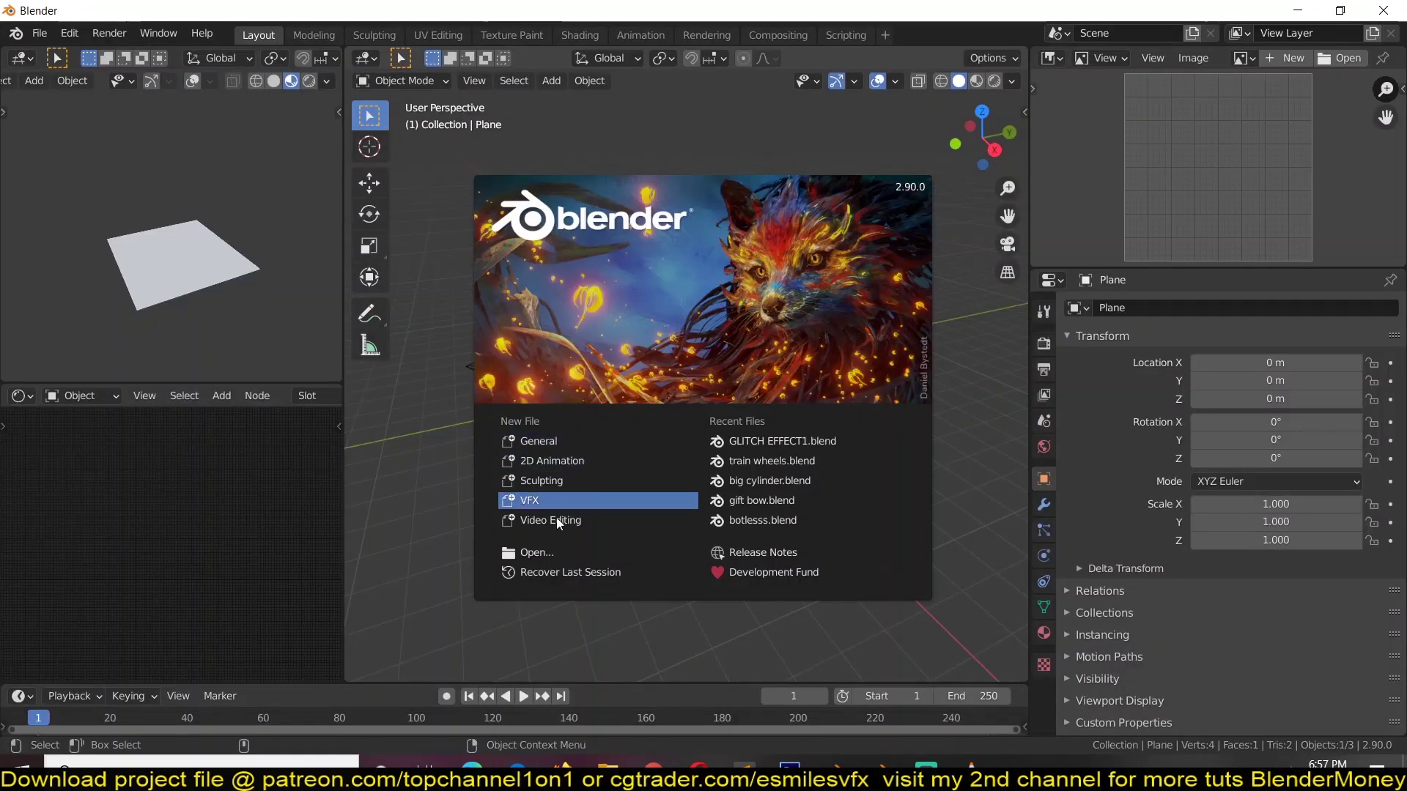
pyautogui.click(463, 522)
pyautogui.press('KP_7')
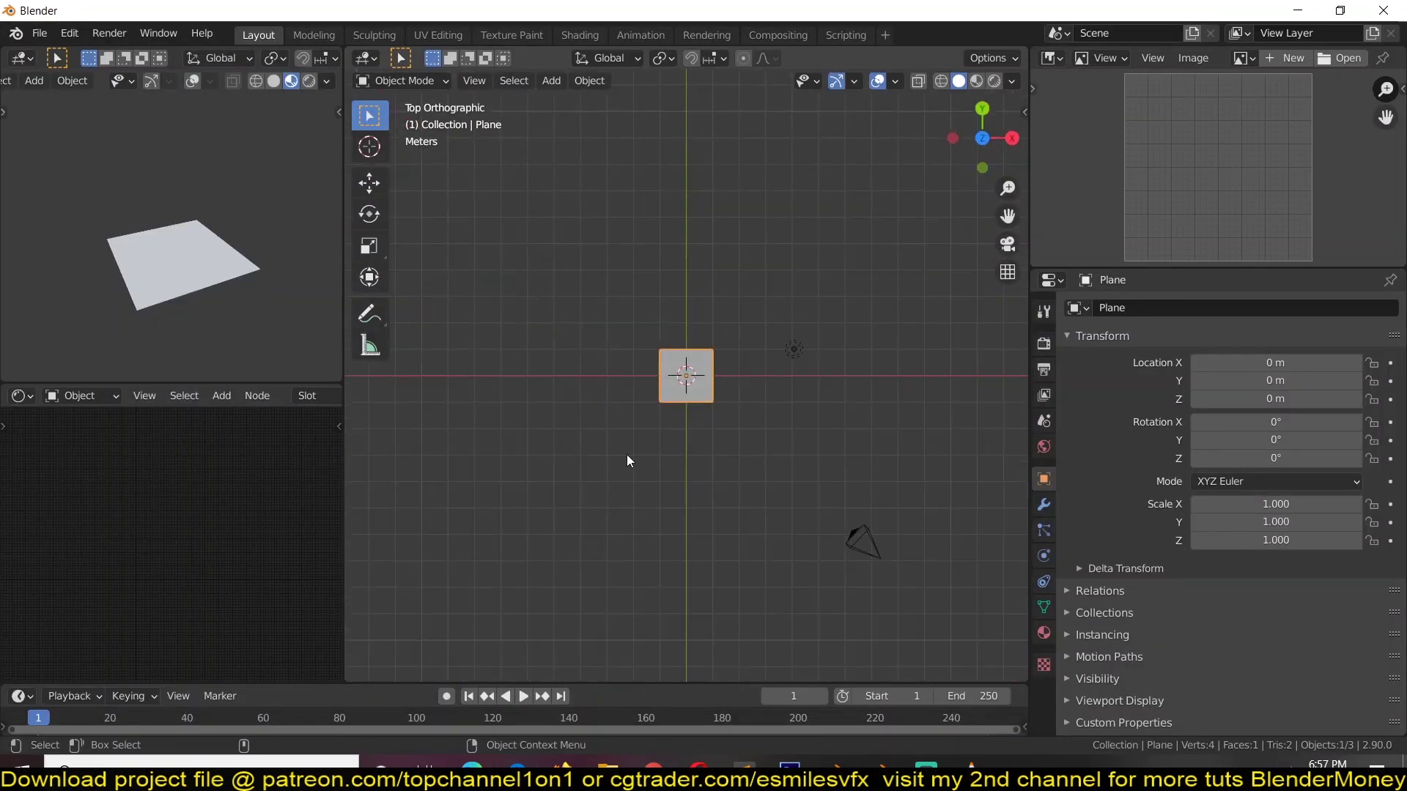
pyautogui.scroll(3, 631, 455)
pyautogui.press('x')
pyautogui.click(653, 417)
# Turn on the on-screen shortcut display of the Shortcut VUr add-on
pyautogui.hotkey('shift', 'a')
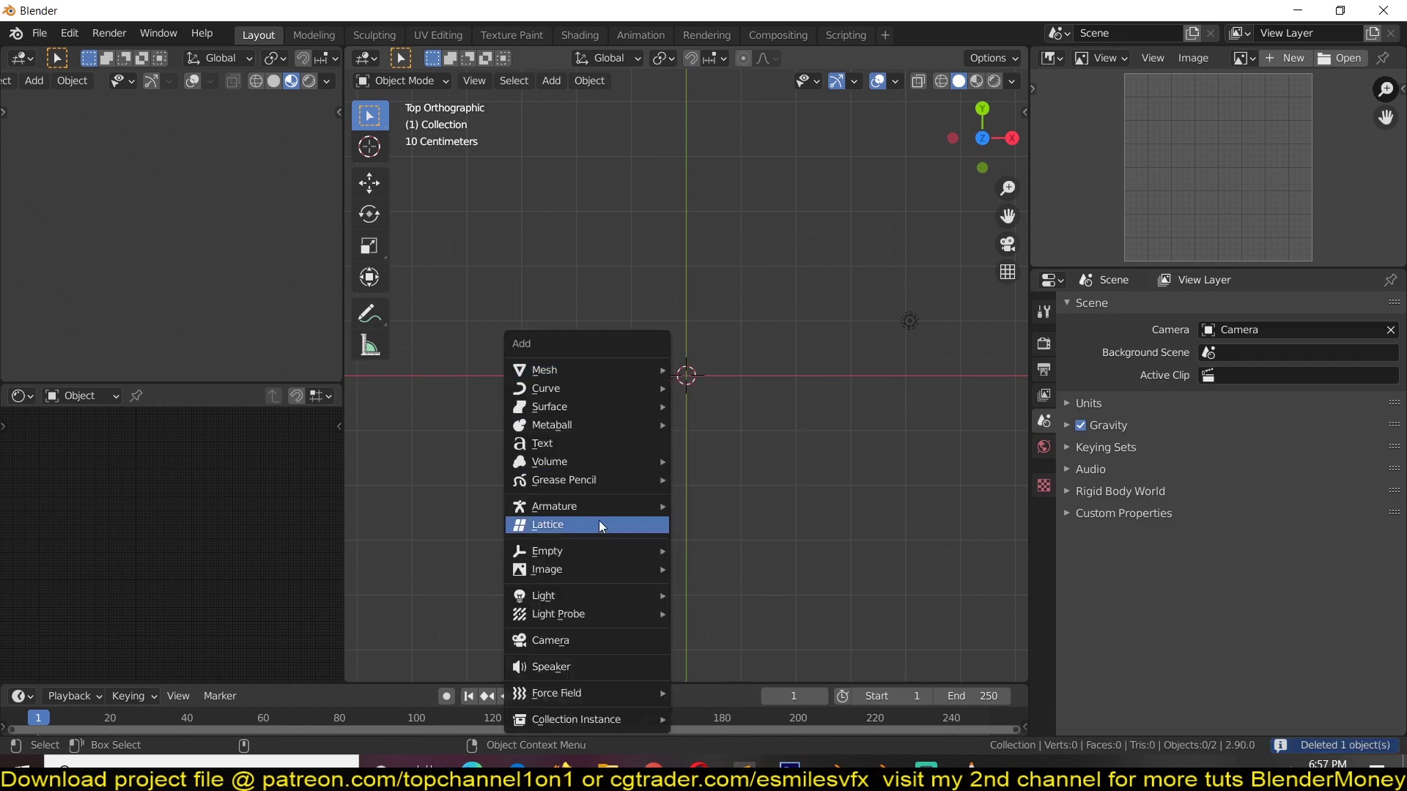
pyautogui.press('n')
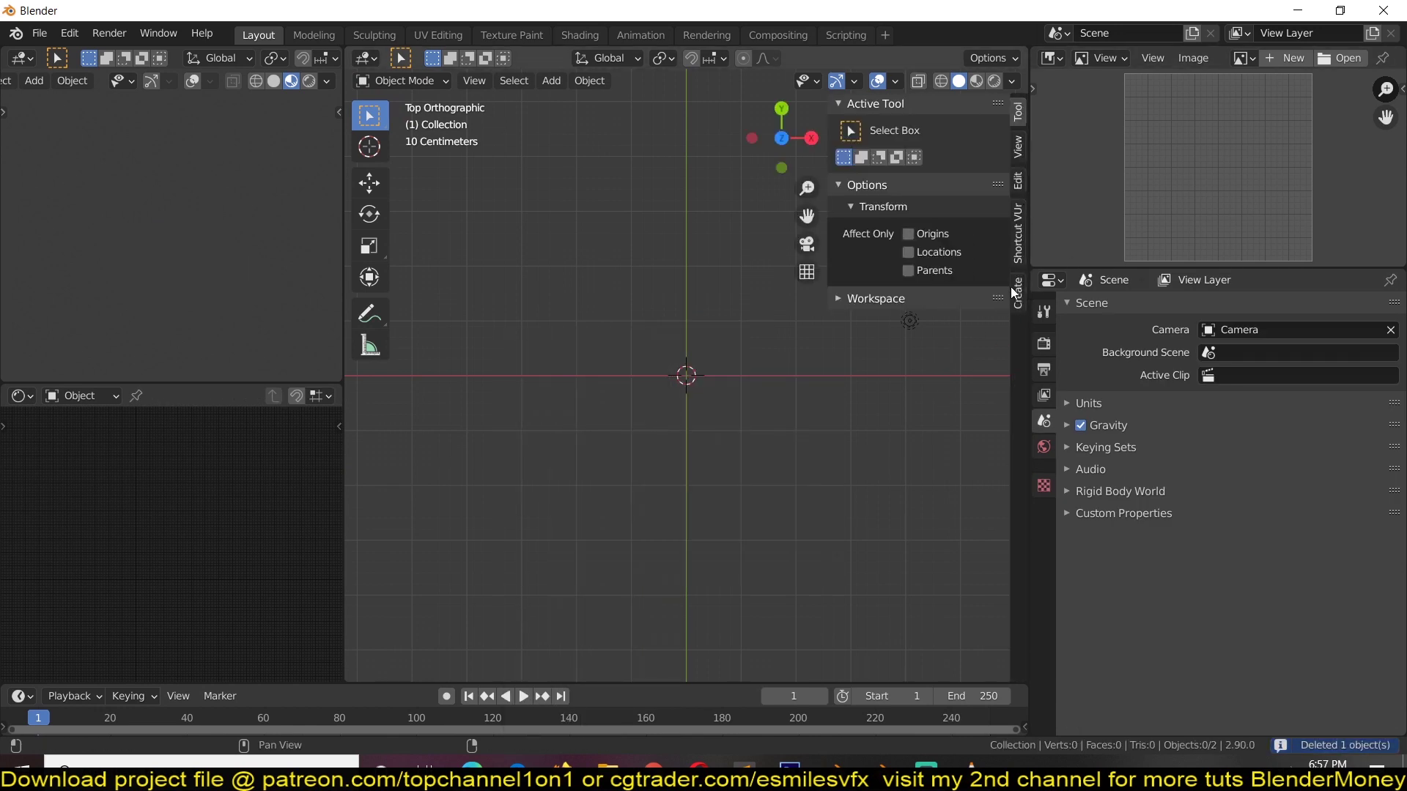
pyautogui.click(1018, 235)
pyautogui.click(911, 129)
pyautogui.press('n')
# Add a text object at the origin and rotate it 90° around the X axis so it faces the front view
pyautogui.hotkey('shift', 'a')
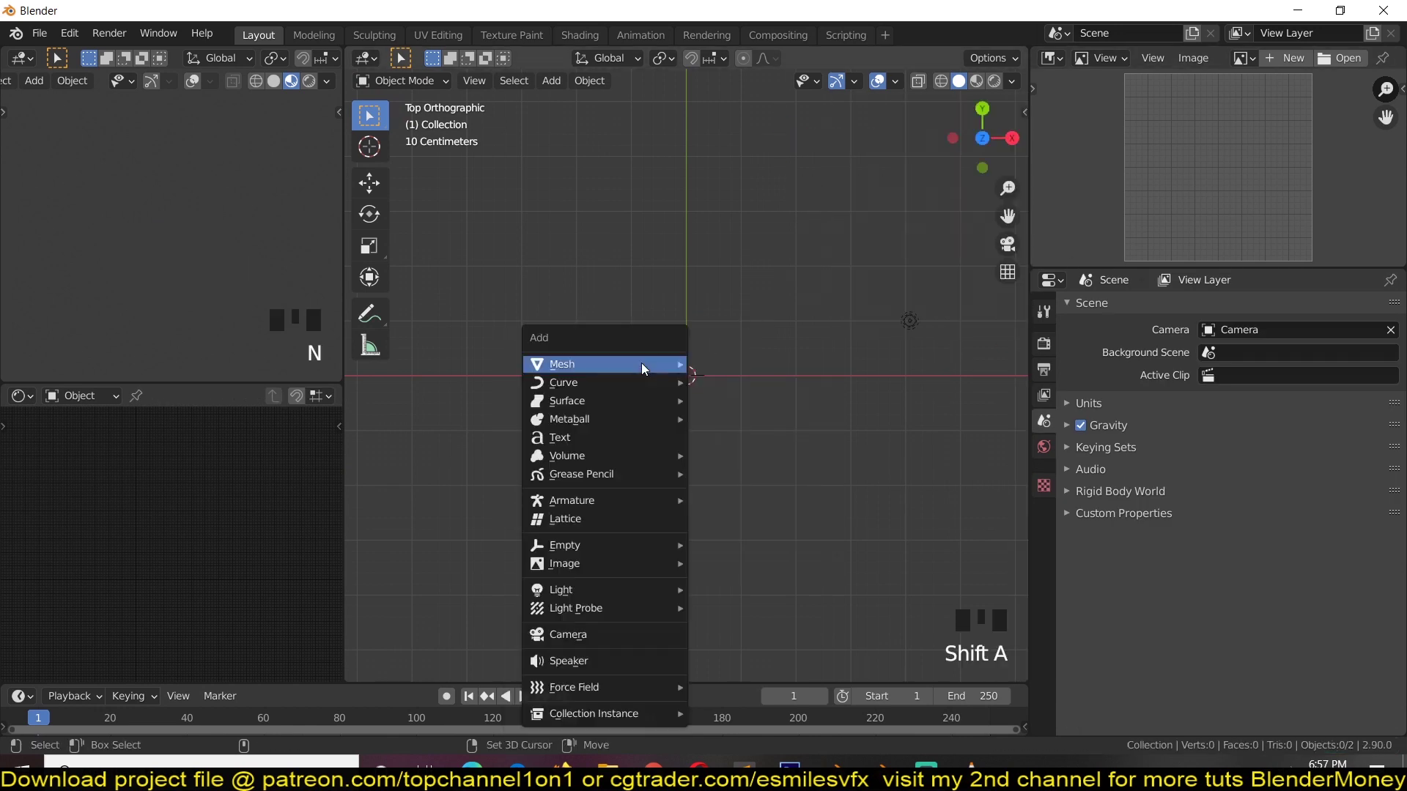
pyautogui.click(631, 438)
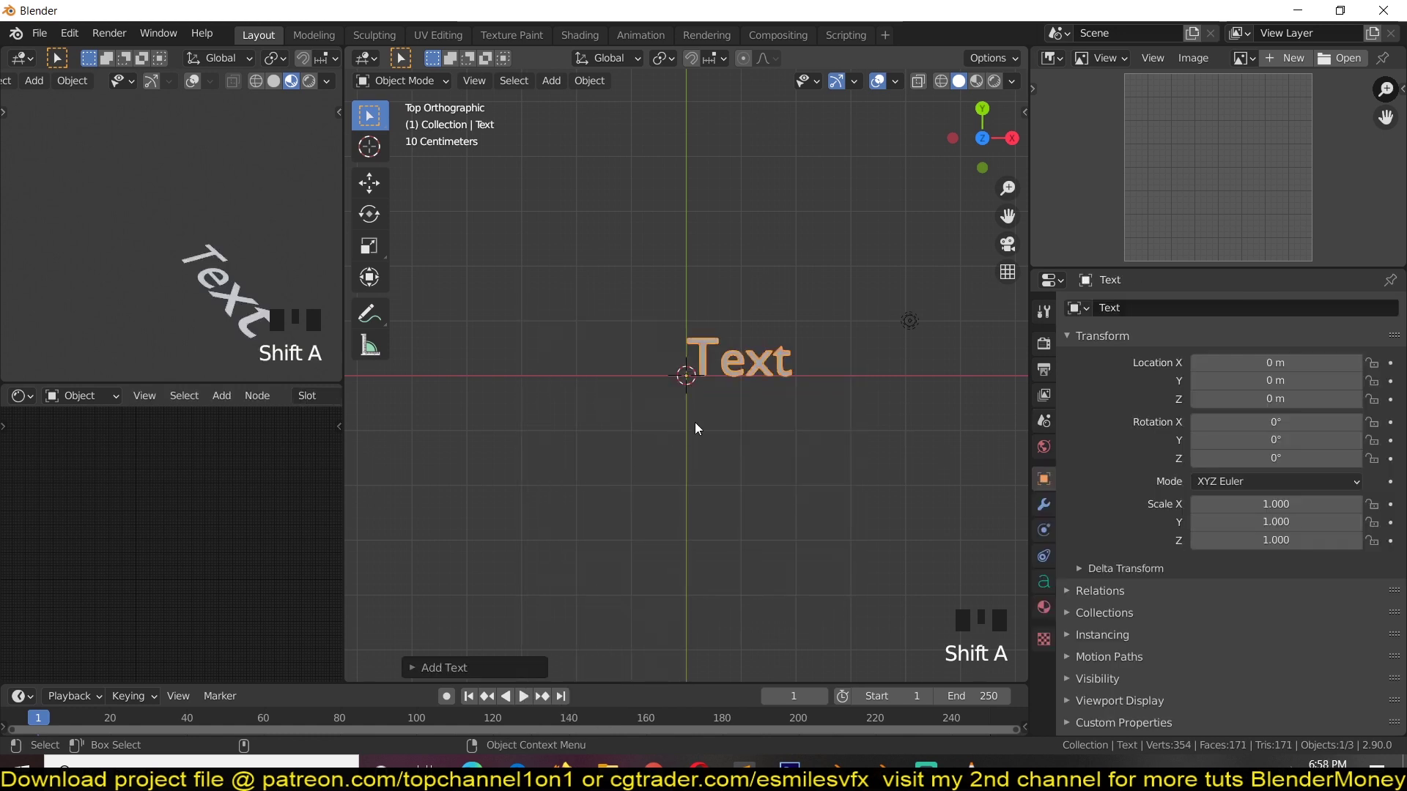
pyautogui.write('rx90')
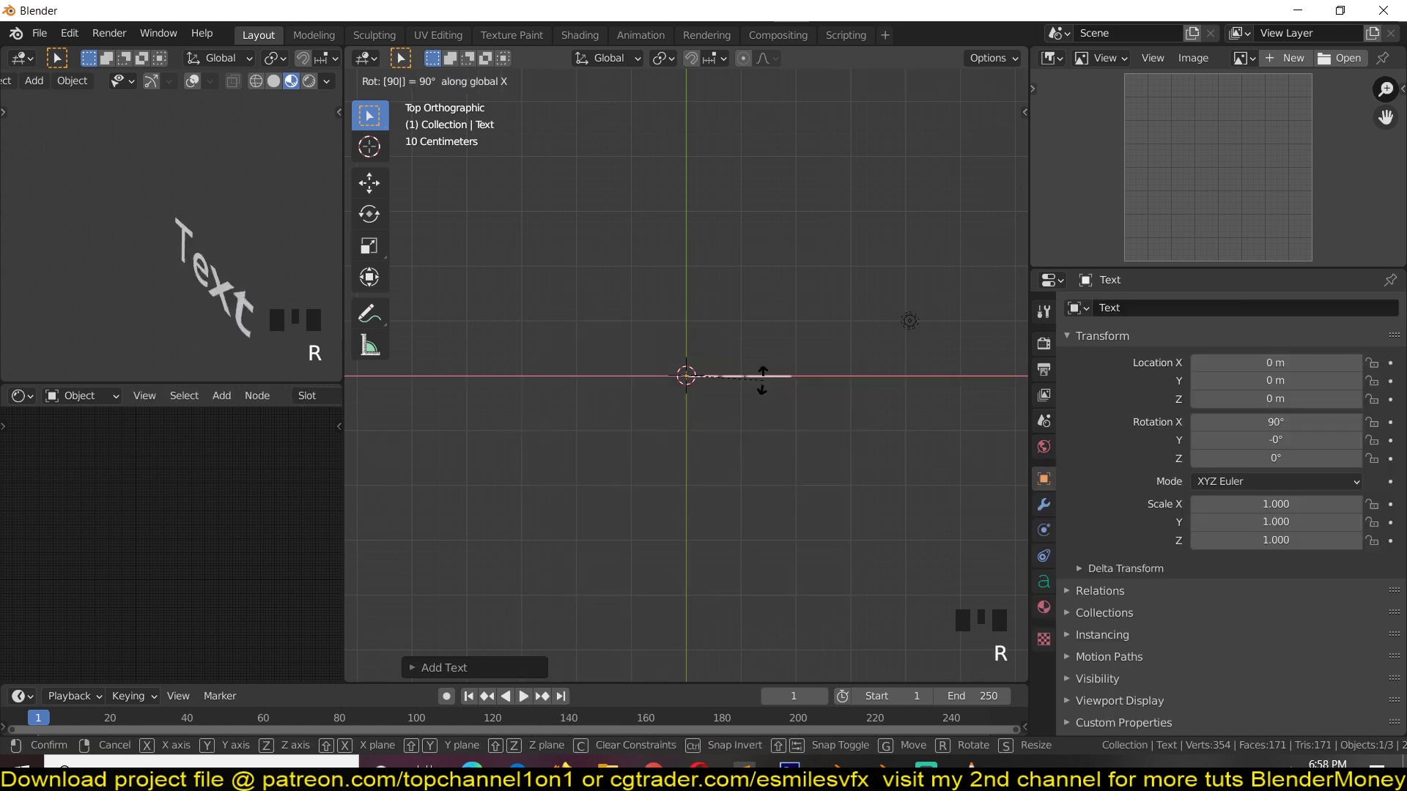
pyautogui.press('Return')
pyautogui.press('KP_1')
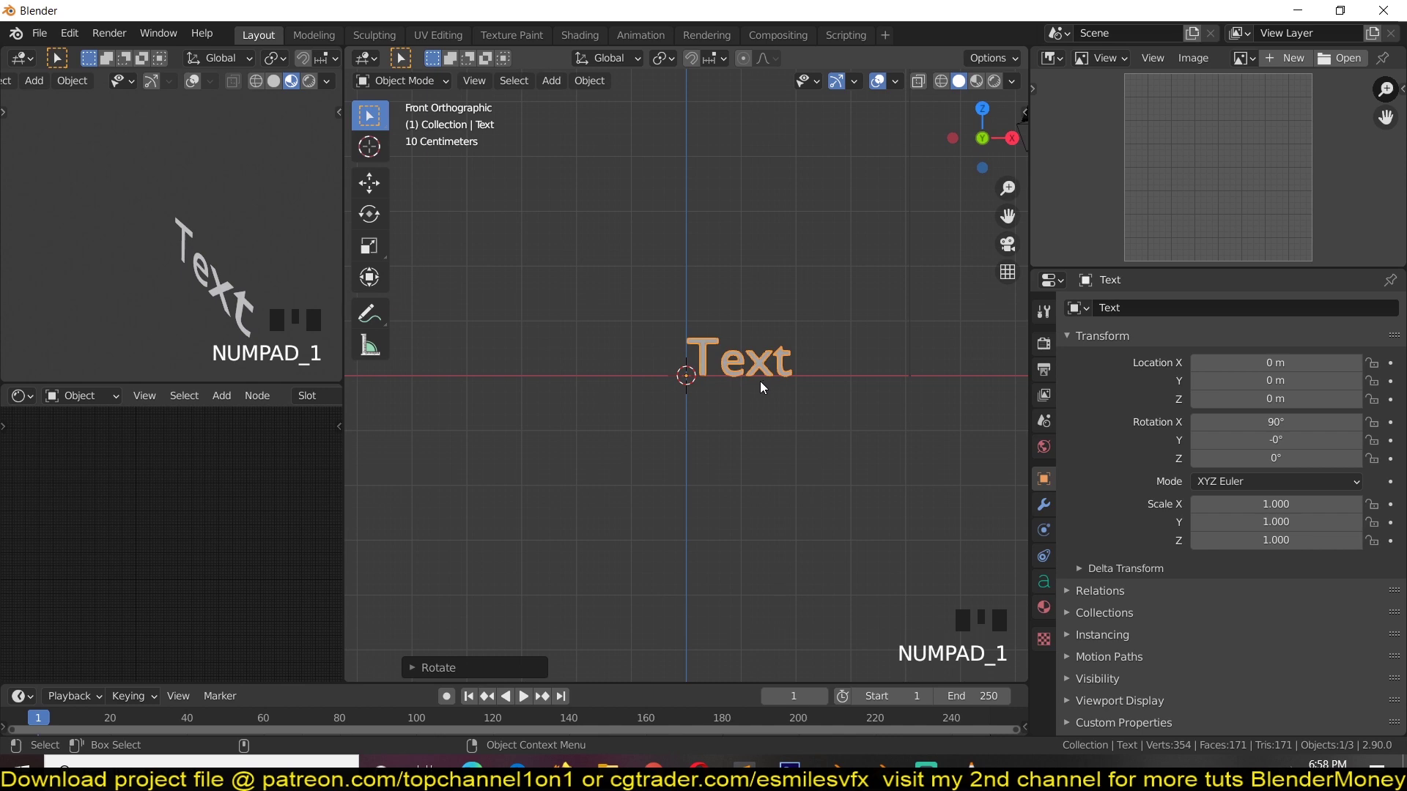
# Frame the text in the front view and align the camera to that view
pyautogui.keyDown('shift'); pyautogui.moveTo(735, 362); pyautogui.dragTo(726, 349, button='middle'); pyautogui.keyUp('shift')
pyautogui.scroll(-4, 733, 358)
pyautogui.scroll(5, 738, 359)
pyautogui.keyDown('shift'); pyautogui.moveTo(742, 359); pyautogui.dragTo(687, 410, button='middle'); pyautogui.keyUp('shift')
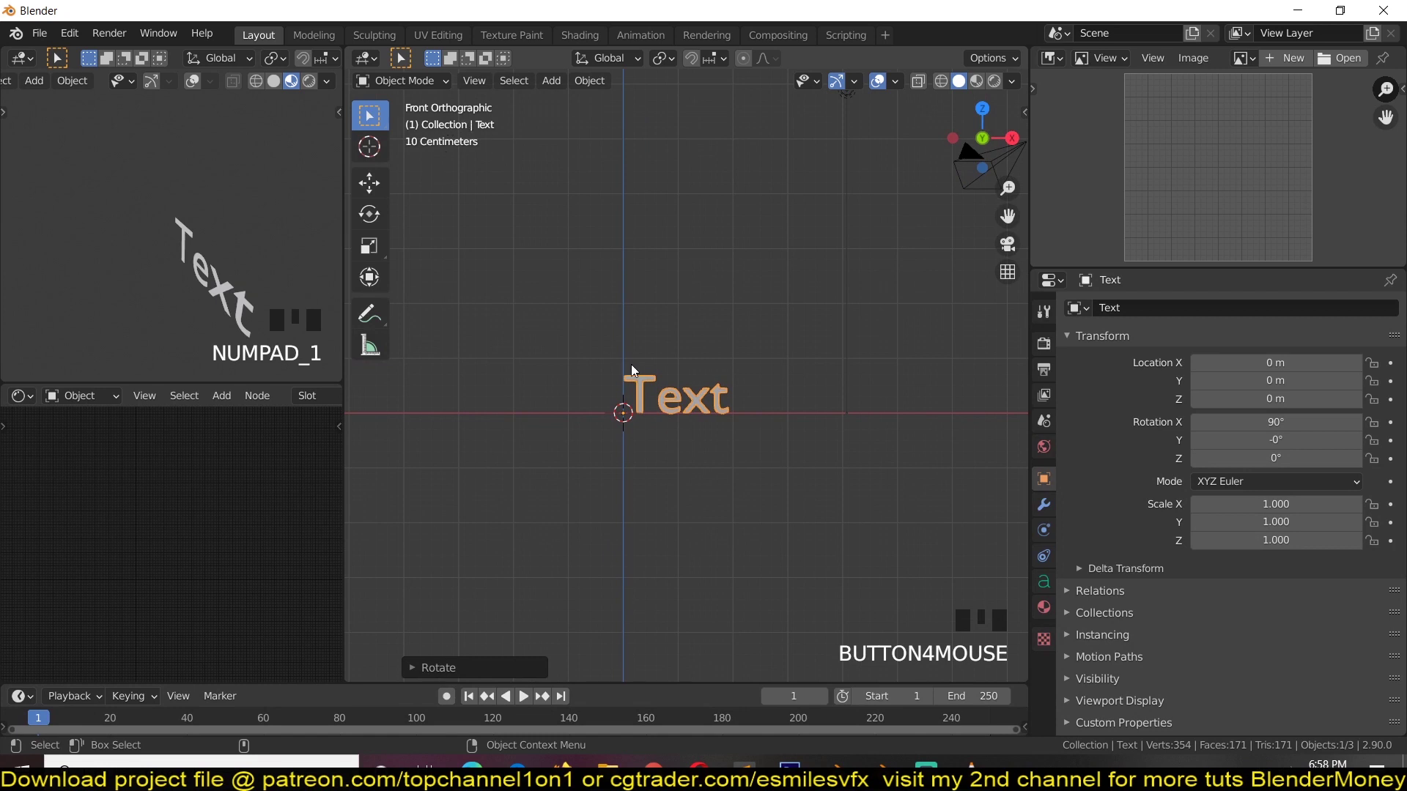
pyautogui.press('ctrl+alt+KP_0')
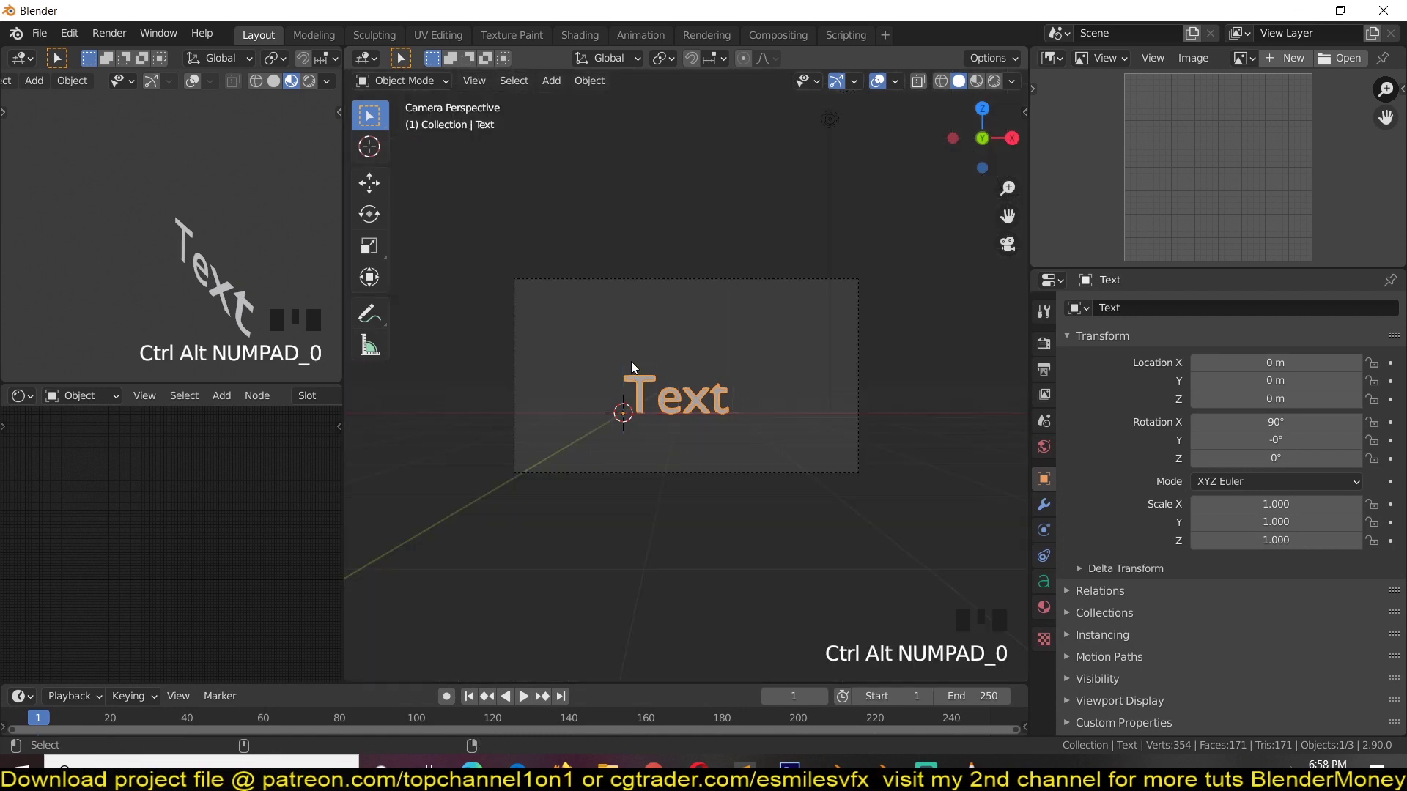
# Move the camera to about X 0.69 m and Z 0.51 m to center the text, and show the camera view in the preview viewport
pyautogui.click(741, 279)
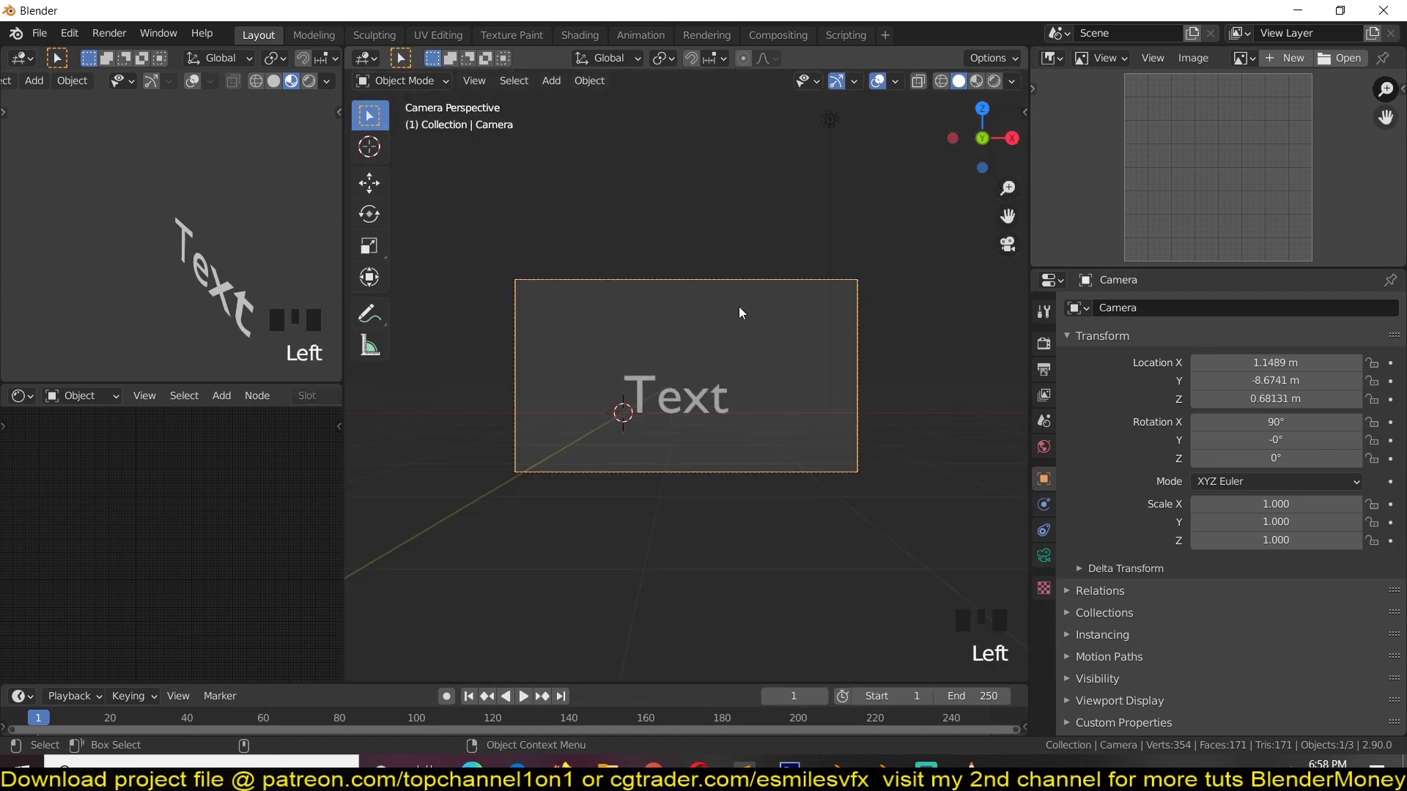
pyautogui.press('g')
pyautogui.press('g')
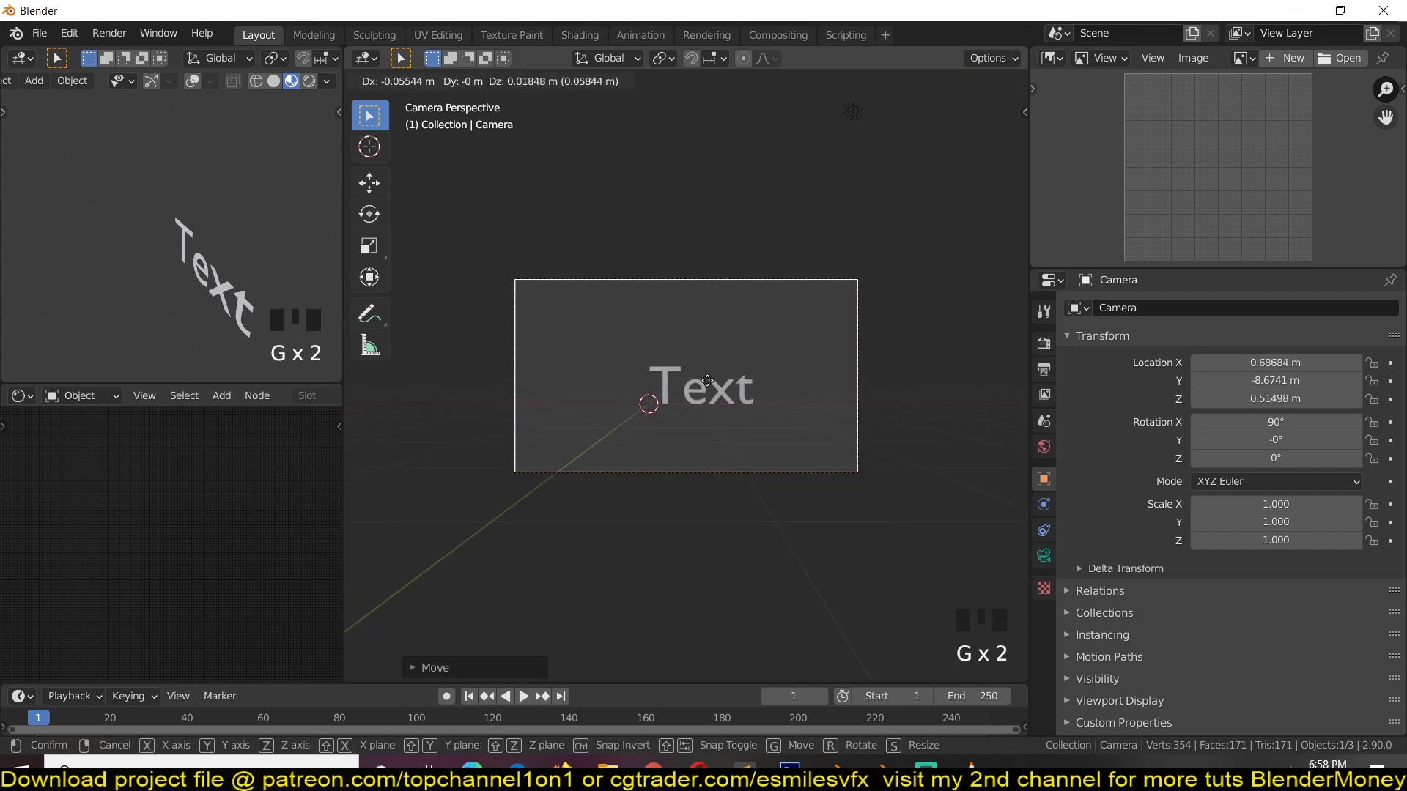
pyautogui.press('KP_0')
pyautogui.scroll(4, 200, 241)
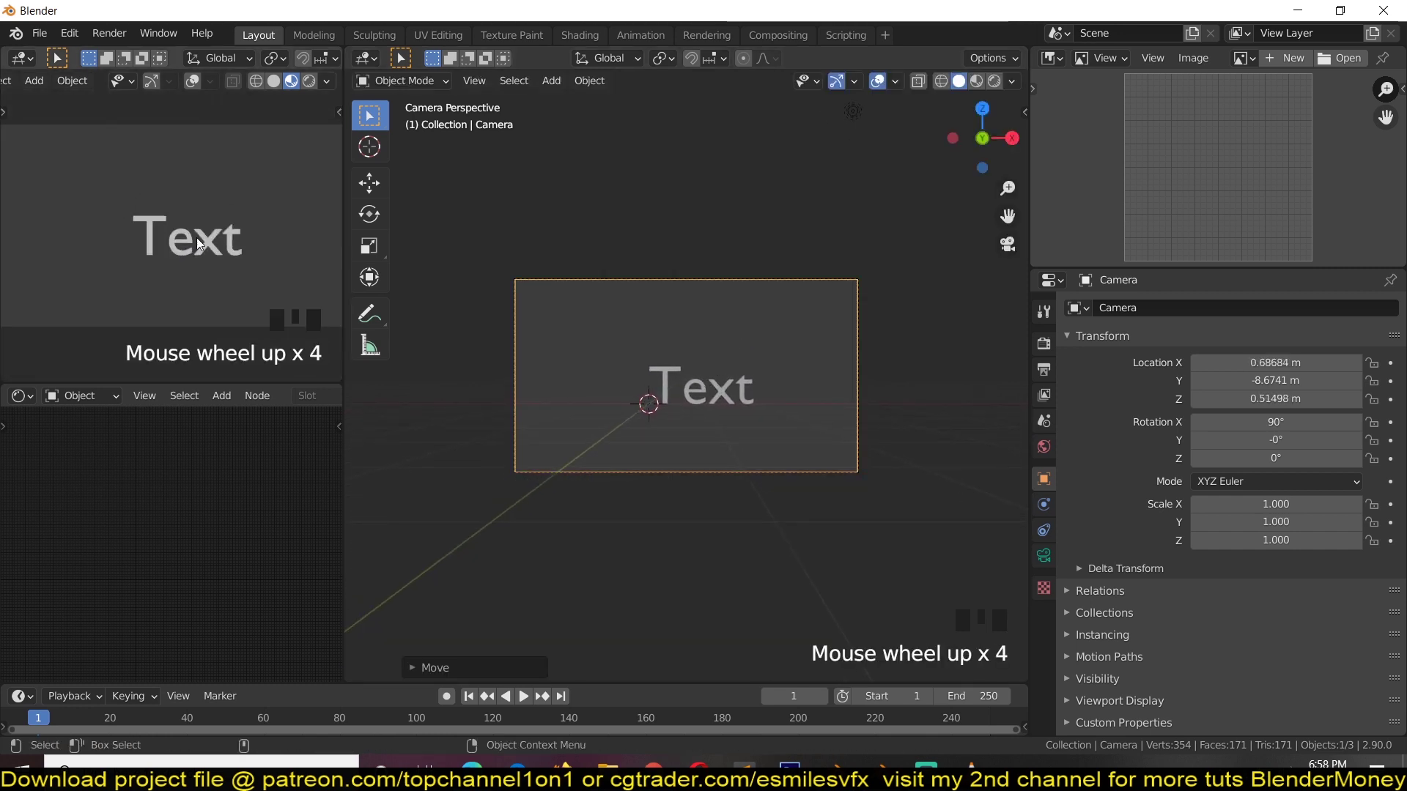
# Set the text object's horizontal paragraph alignment to Center
pyautogui.click(690, 366)
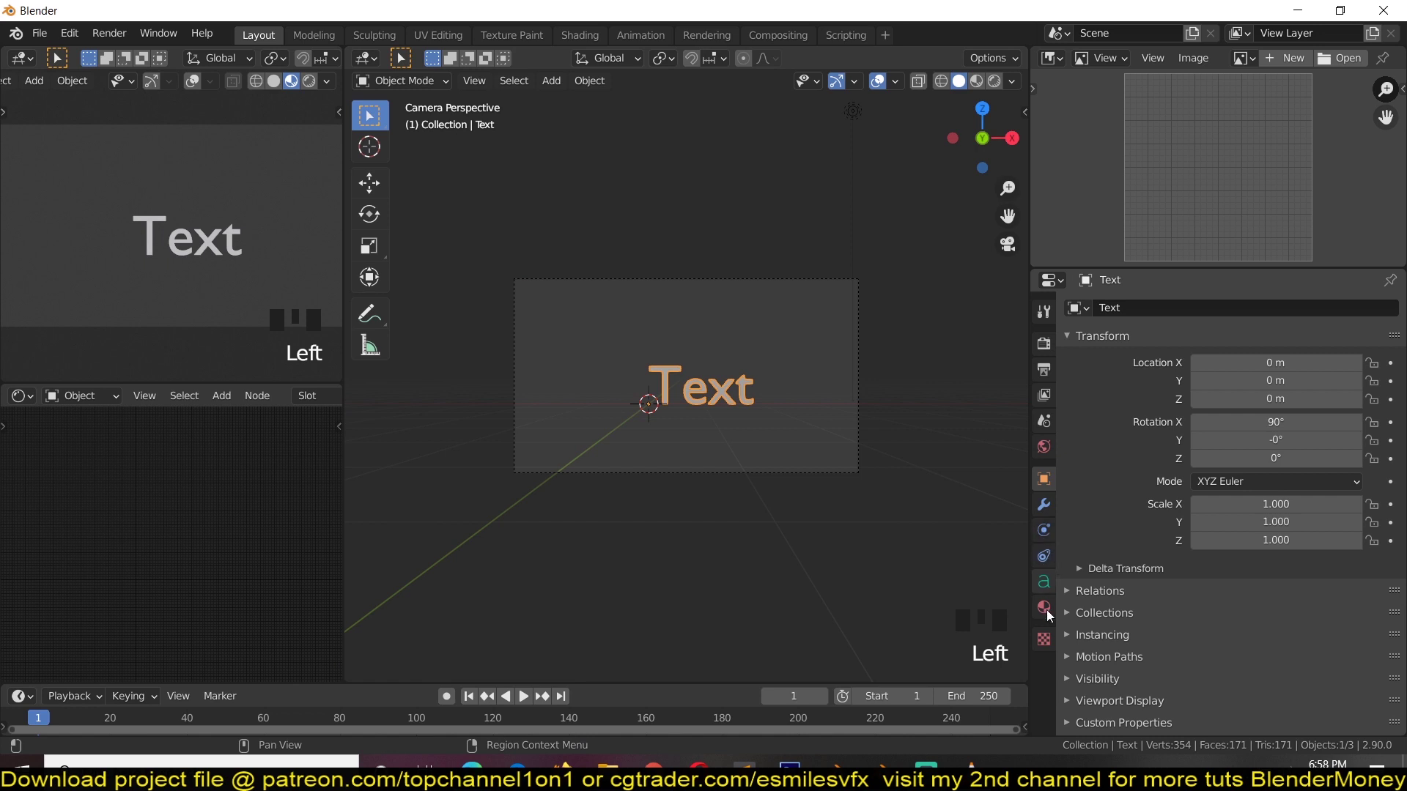
pyautogui.click(1043, 582)
pyautogui.scroll(-5, 1132, 578)
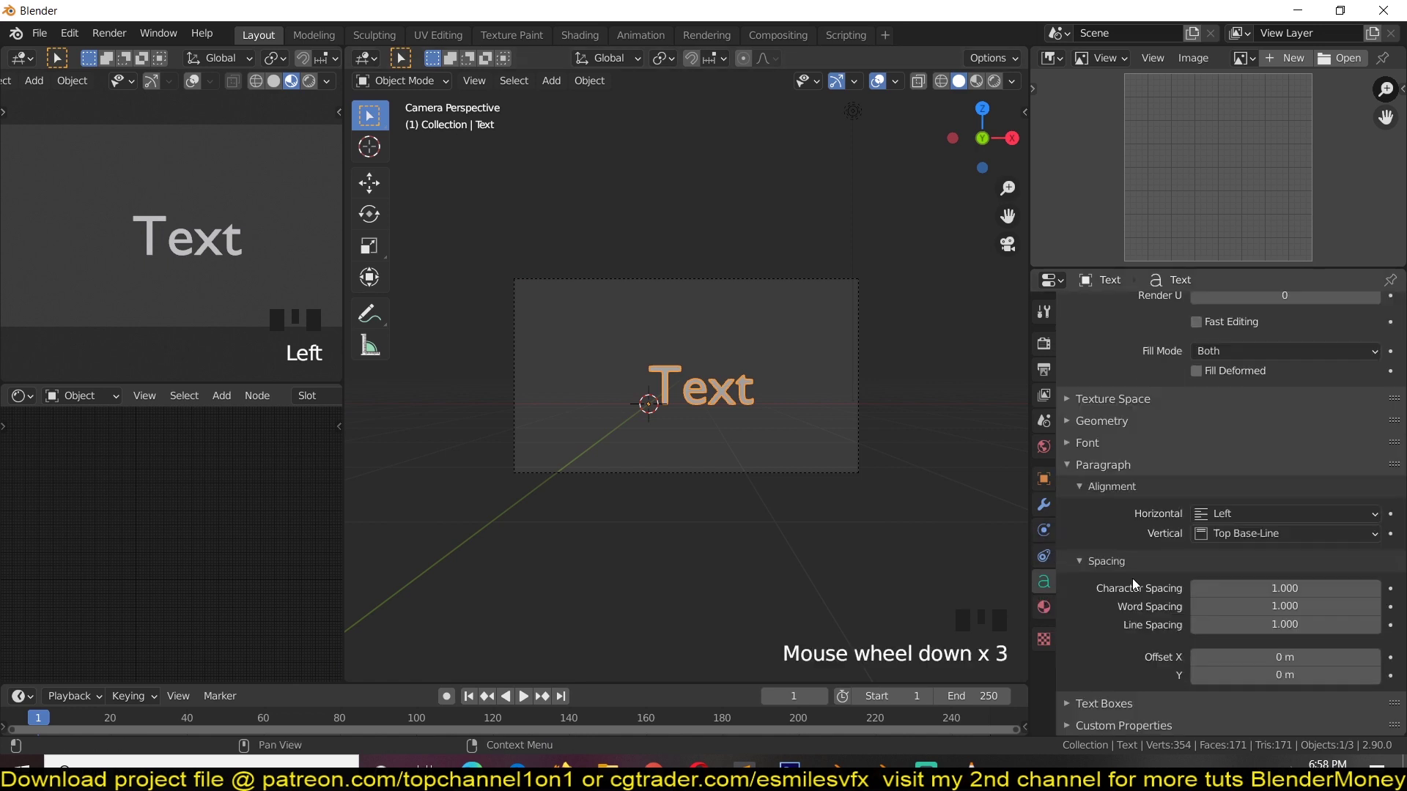
pyautogui.scroll(4, 770, 422)
pyautogui.scroll(-3, 767, 437)
pyautogui.click(1290, 514)
pyautogui.click(1220, 514)
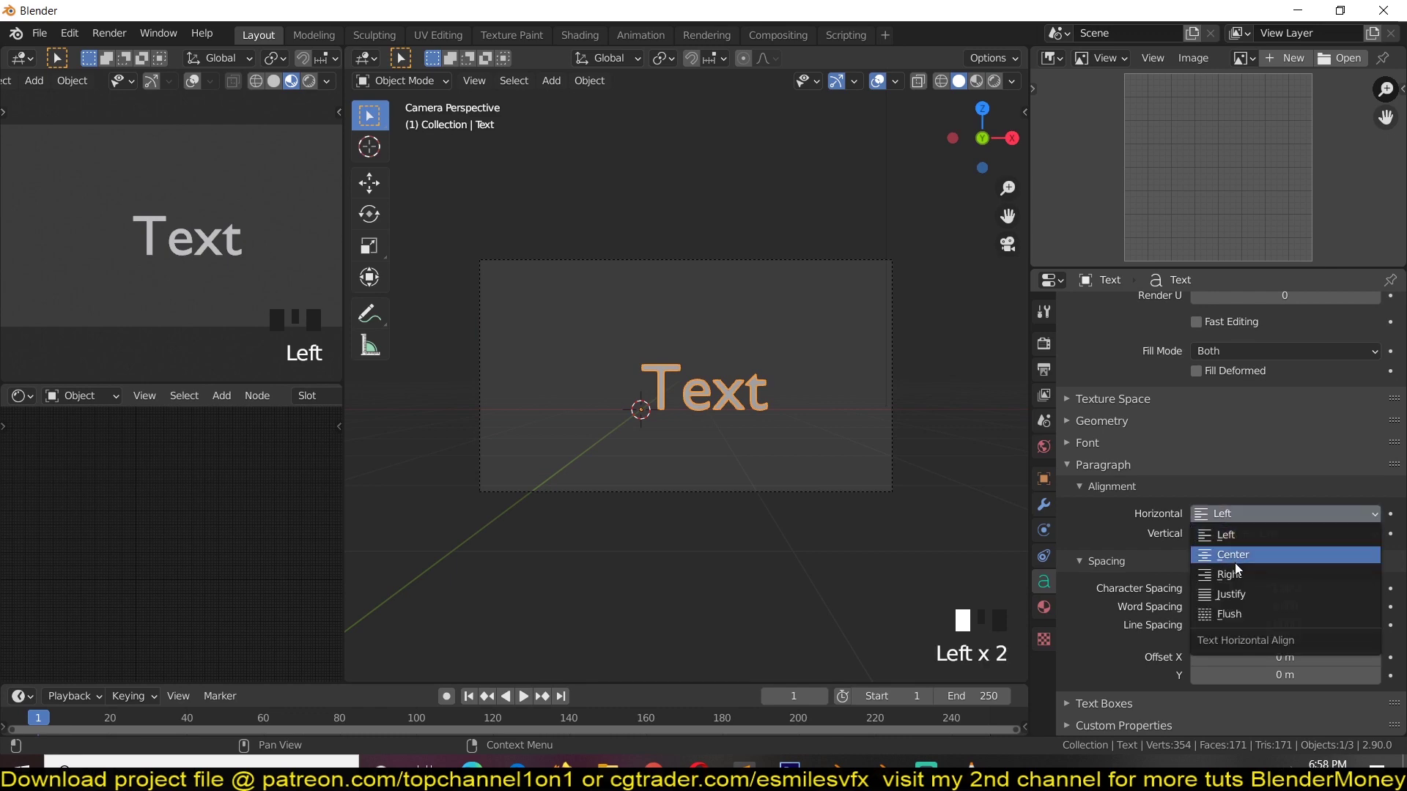
pyautogui.click(1234, 561)
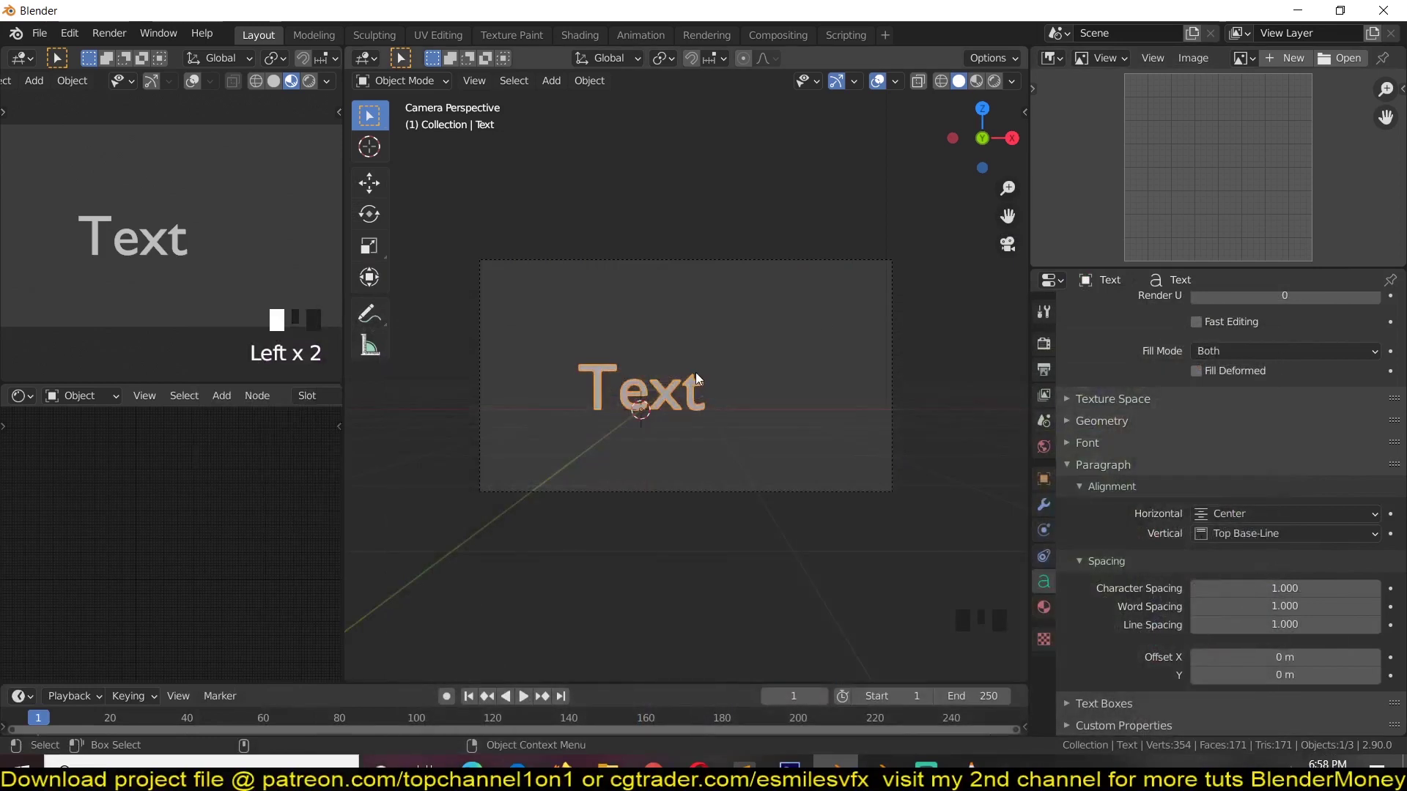
# Replace the default wording of the text object with BLENDERMONEY
pyautogui.press('Tab')
pyautogui.hotkey('ctrl', 'a')
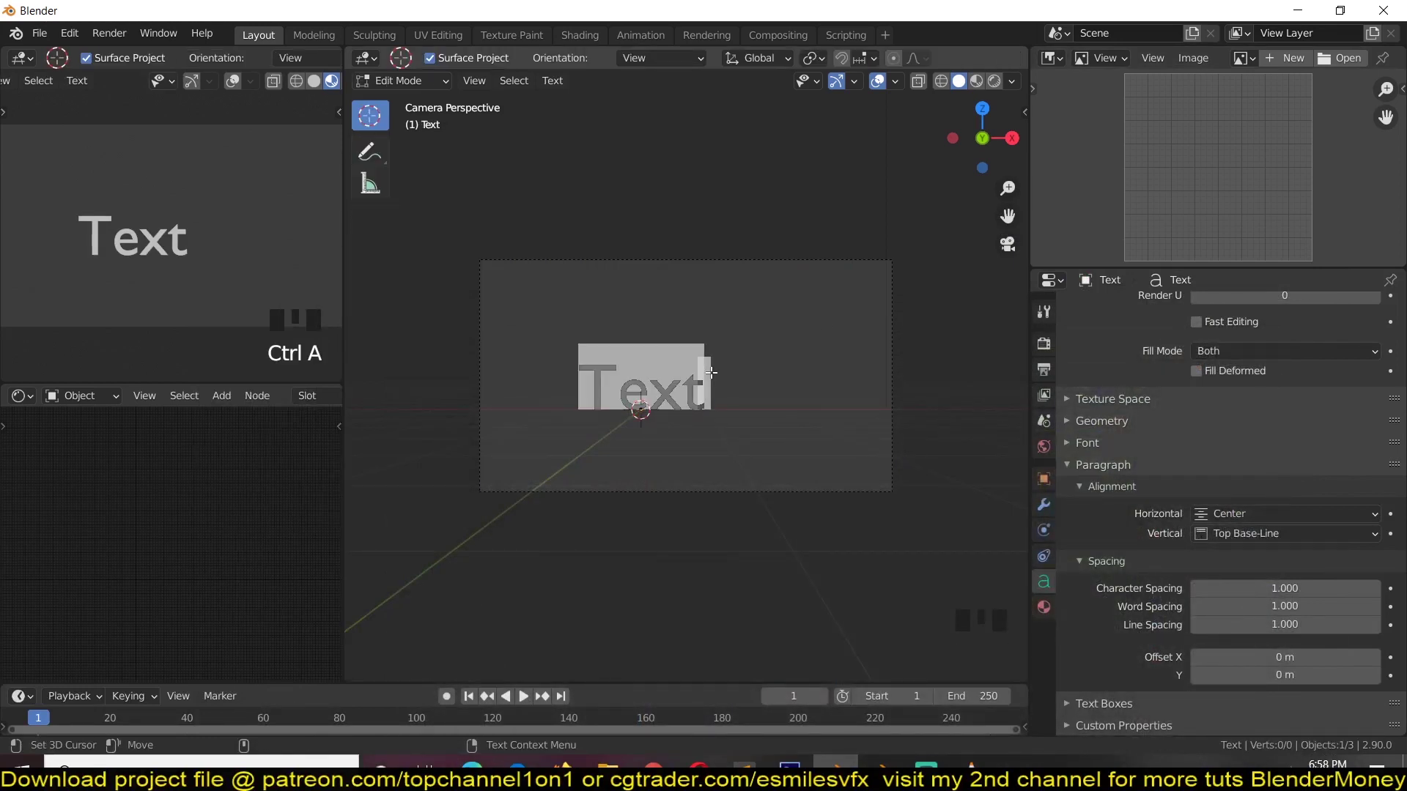
pyautogui.write('BLENDER')
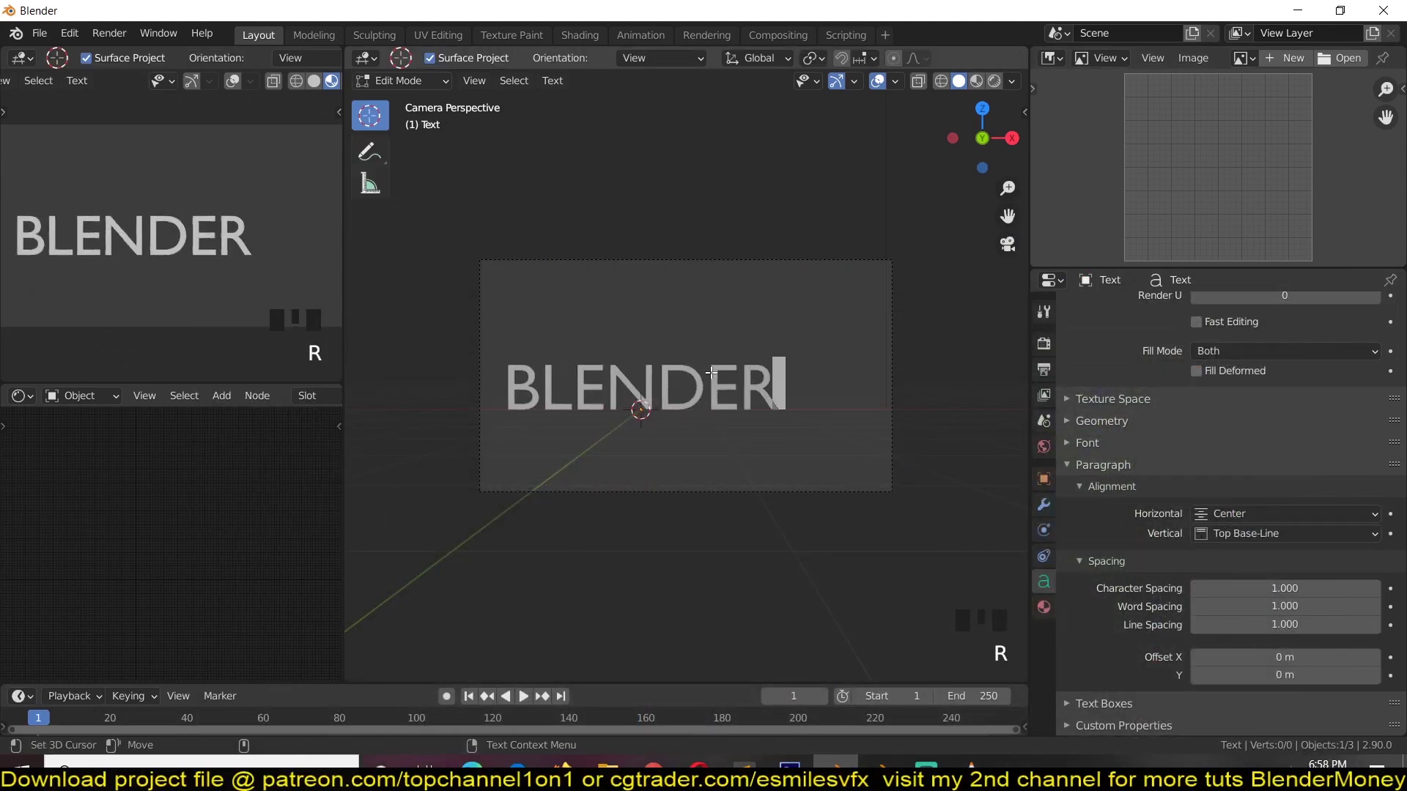
pyautogui.write('MON')
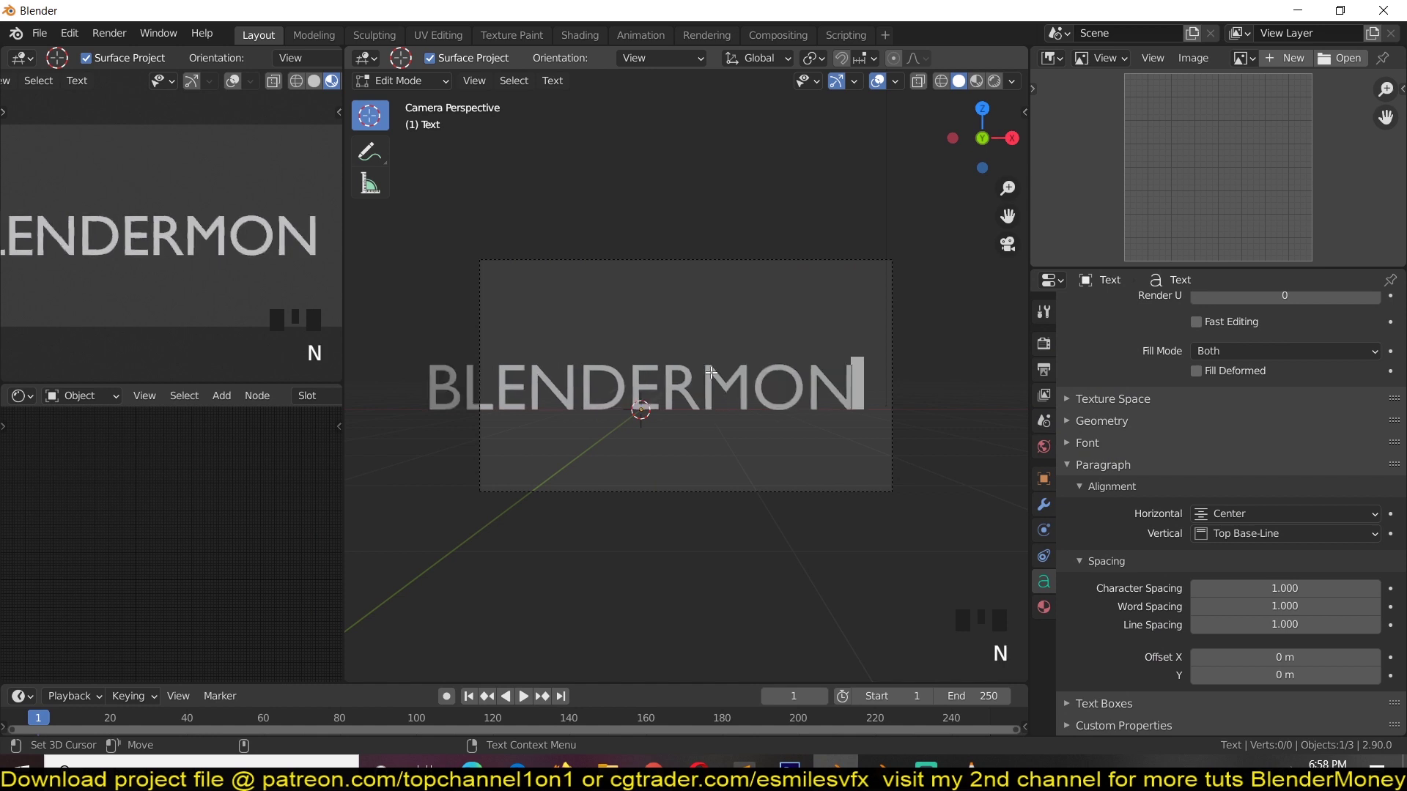
pyautogui.write('EY')
pyautogui.press('Tab')
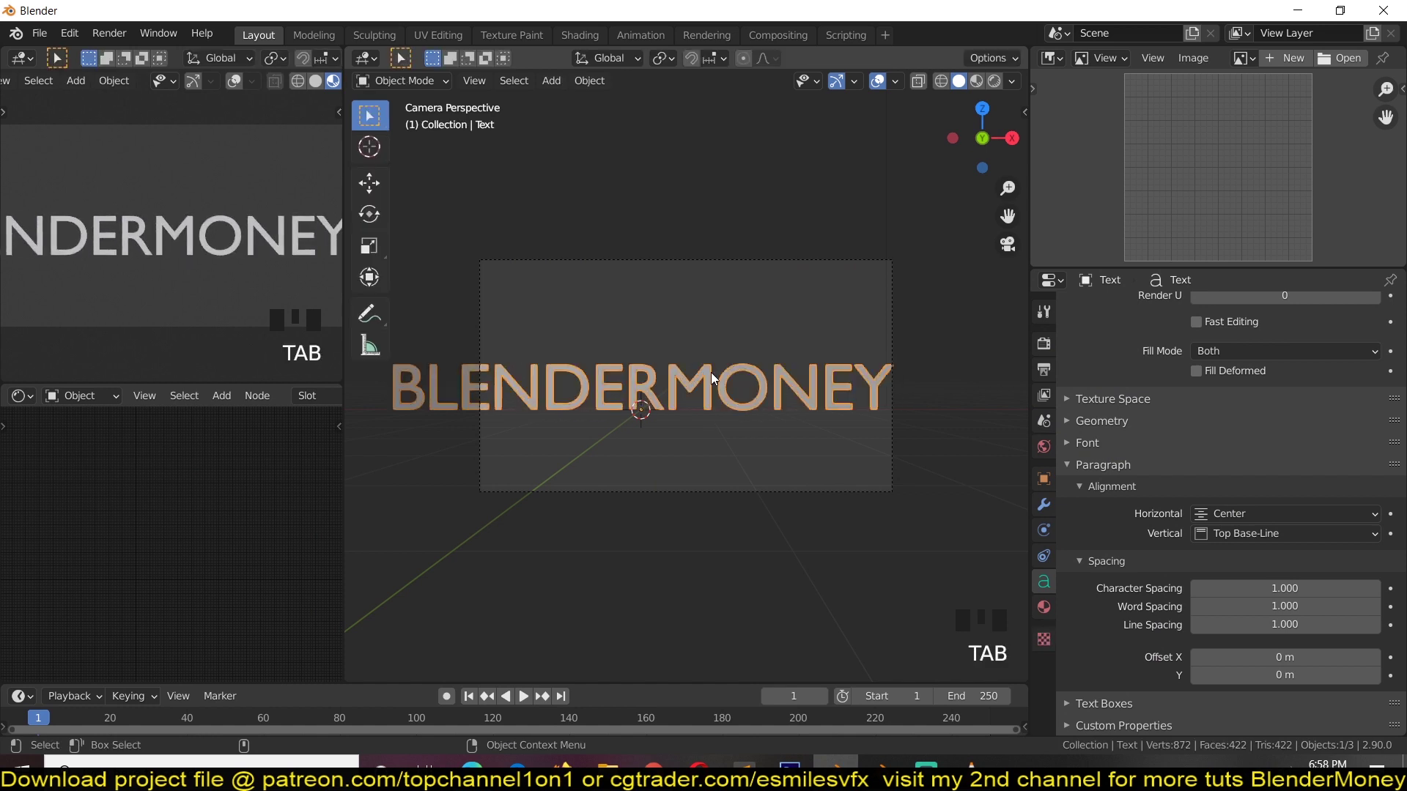
# Scale the BLENDERMONEY text down and center it within the camera frame
pyautogui.press('s')
pyautogui.press('g')
pyautogui.click(756, 403)
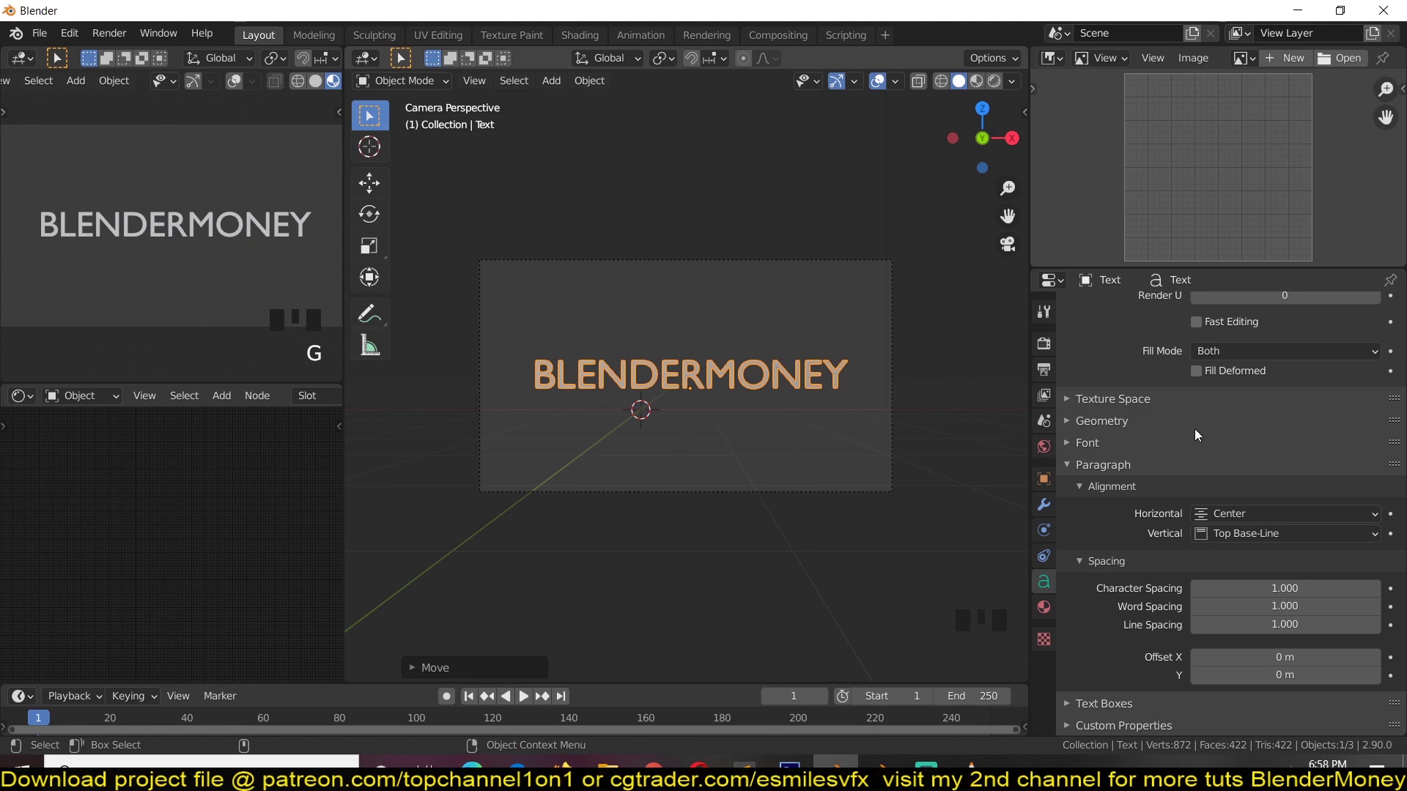
# Load recharge bd.ttf from the D:\fonts folder as the text's regular font
pyautogui.click(1092, 443)
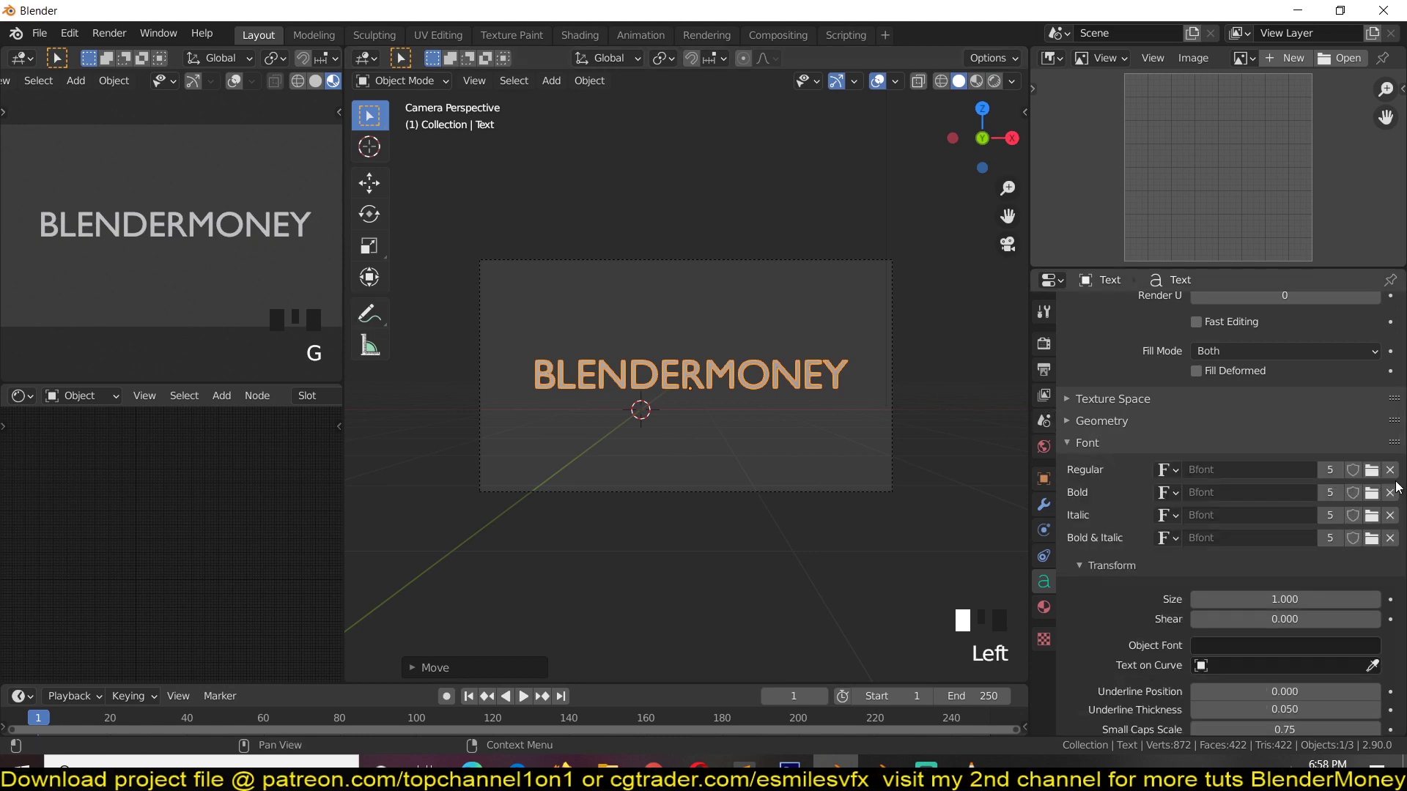
pyautogui.click(1372, 471)
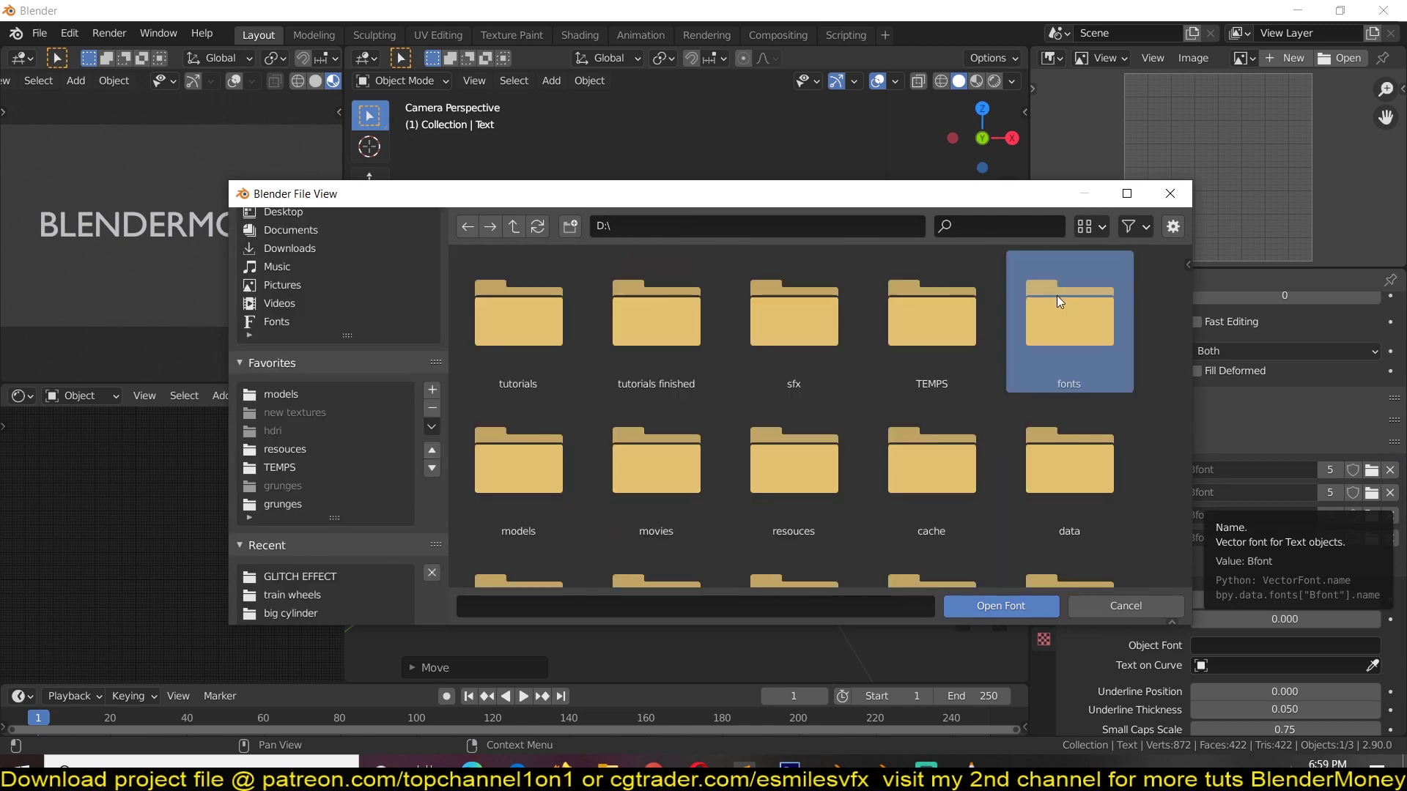
pyautogui.doubleClick(1059, 302)
pyautogui.doubleClick(901, 359)
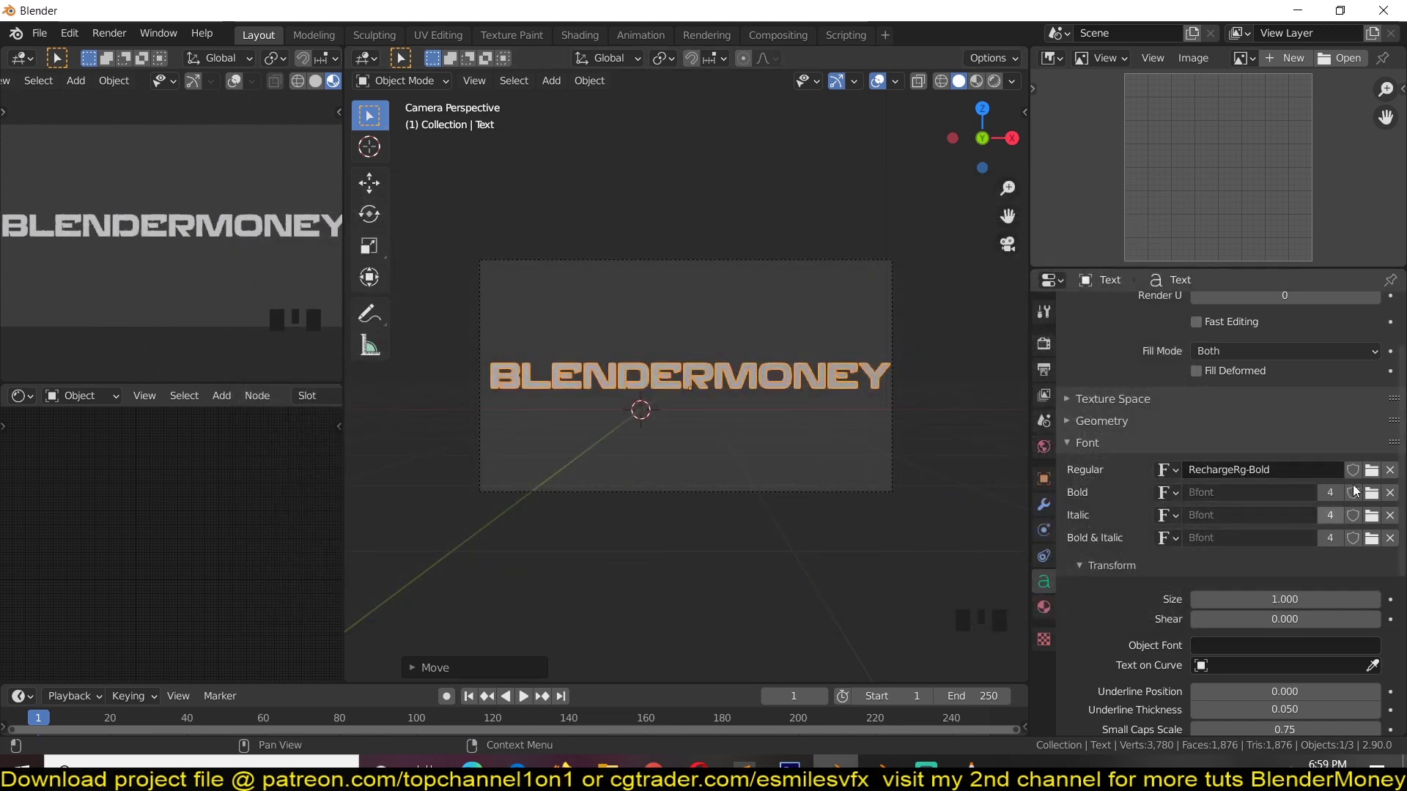
# Load the PirulenRg-Regular font from the D:\fonts folder as the text's regular font
pyautogui.click(1371, 469)
pyautogui.scroll(-5, 674, 440)
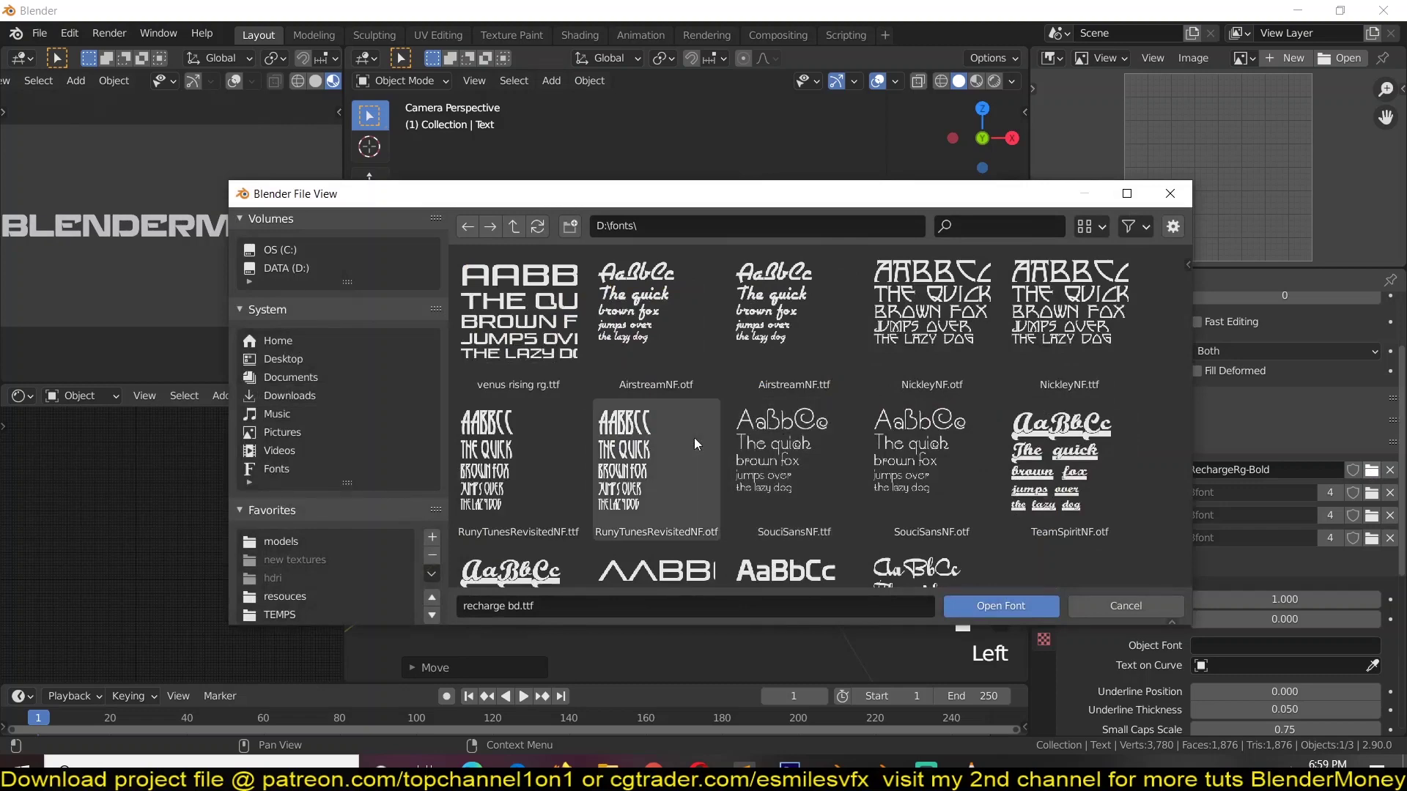
pyautogui.doubleClick(645, 487)
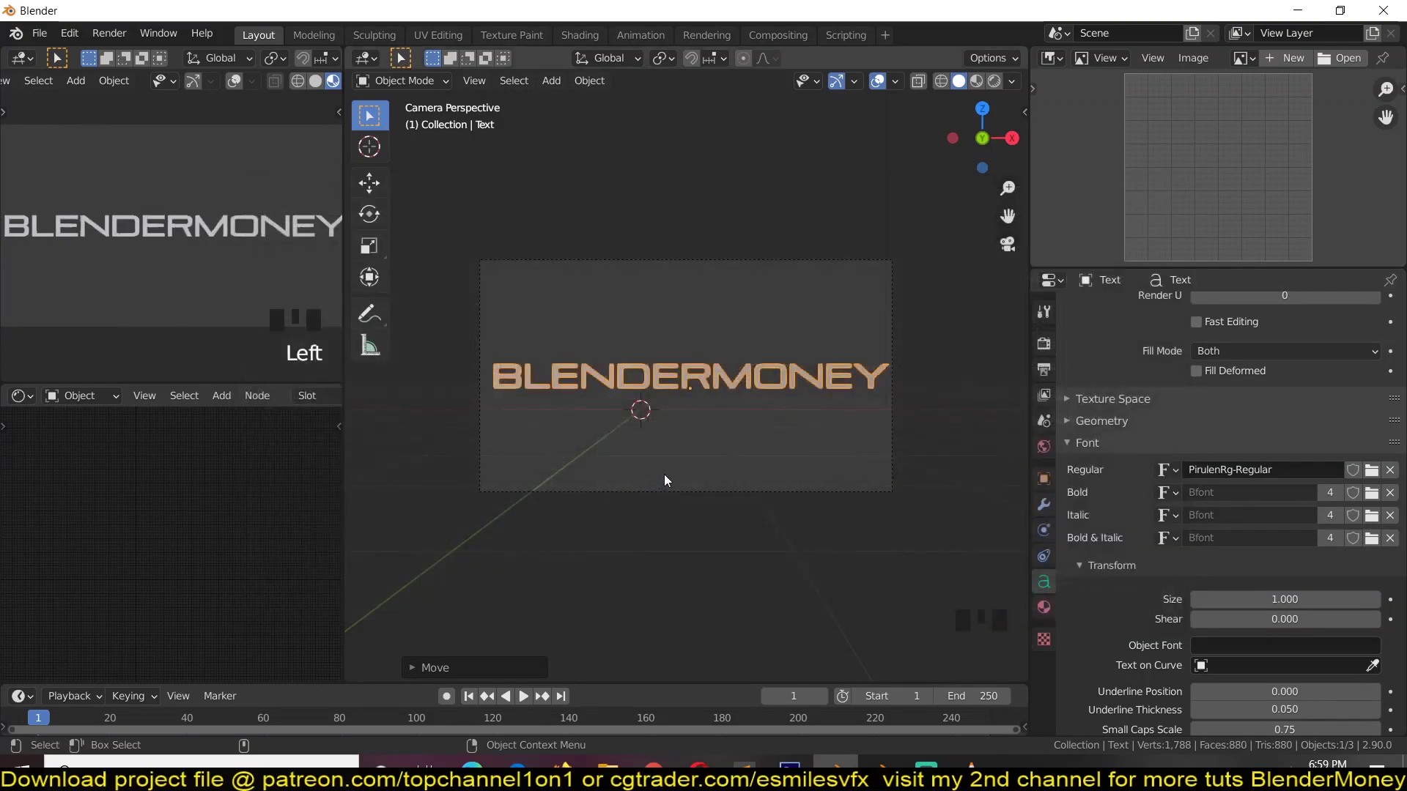
# Scale the BLENDERMONEY text down to about half its size
pyautogui.scroll(2, 742, 505)
pyautogui.click(748, 414)
pyautogui.press('s')
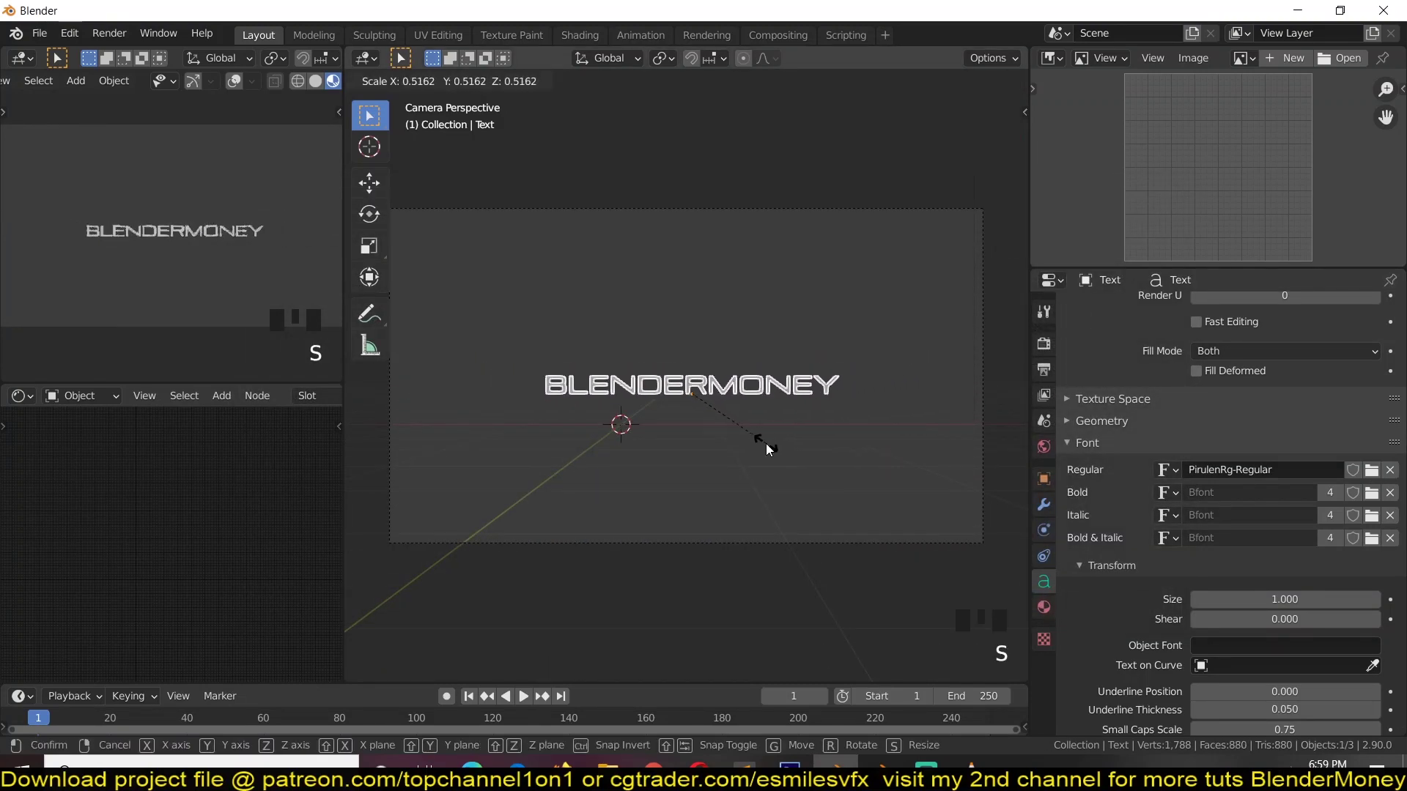
pyautogui.click(809, 471)
# Shorten the wording of the text object to BLENDER
pyautogui.press('Tab')
pyautogui.press('Tab')
pyautogui.press('Tab')
pyautogui.press('Tab')
pyautogui.press('BackSpace')
pyautogui.press('BackSpace')
pyautogui.press('BackSpace')
pyautogui.press('BackSpace')
pyautogui.press('BackSpace')
pyautogui.press('Tab')
# Duplicate the BLENDER text just above the original and change the lower text's wording to MONEY
pyautogui.hotkey('shift', 'd')
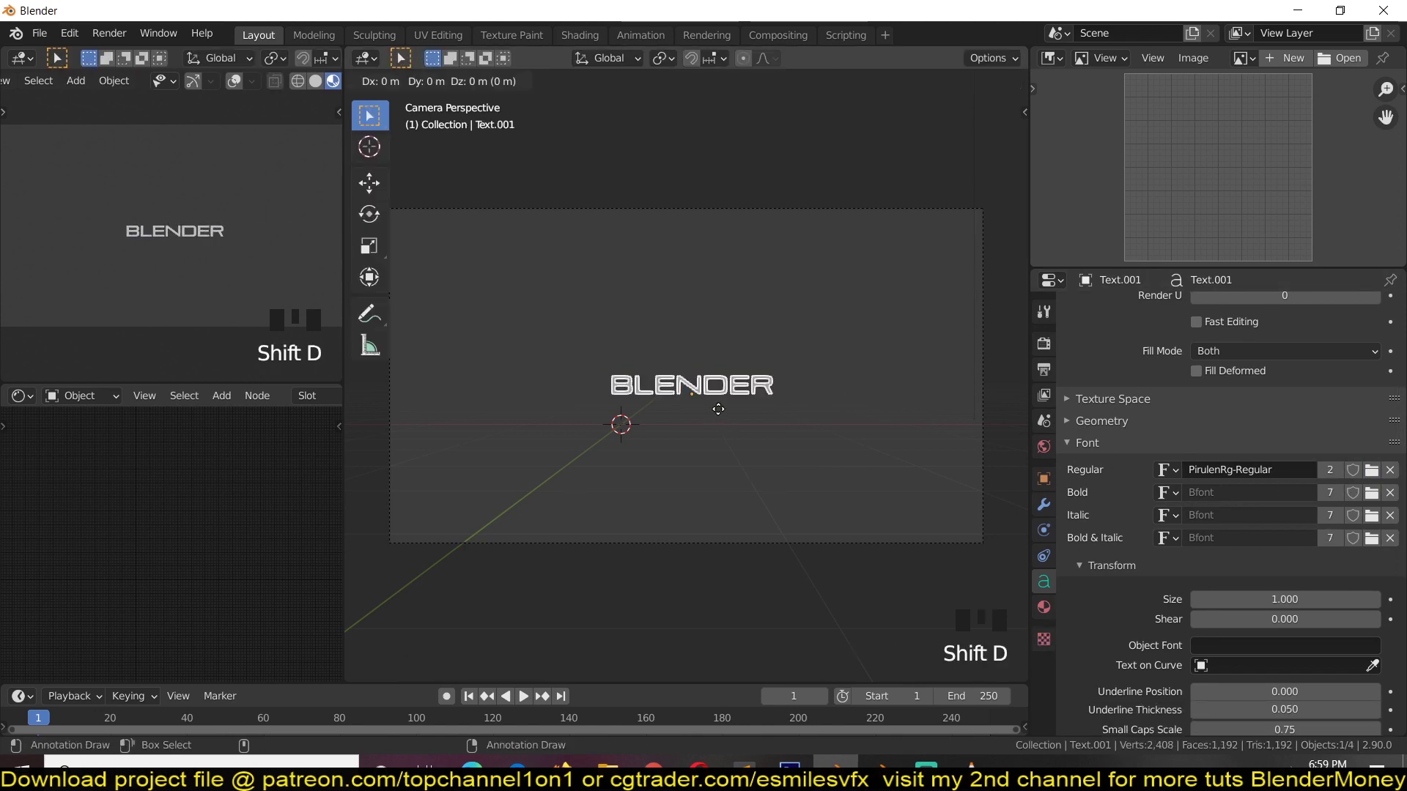
pyautogui.click(712, 394)
pyautogui.press('Tab')
pyautogui.hotkey('ctrl', 'a')
pyautogui.write('Mp')
pyautogui.press('BackSpace')
pyautogui.write('ONEY')
pyautogui.press('Tab')
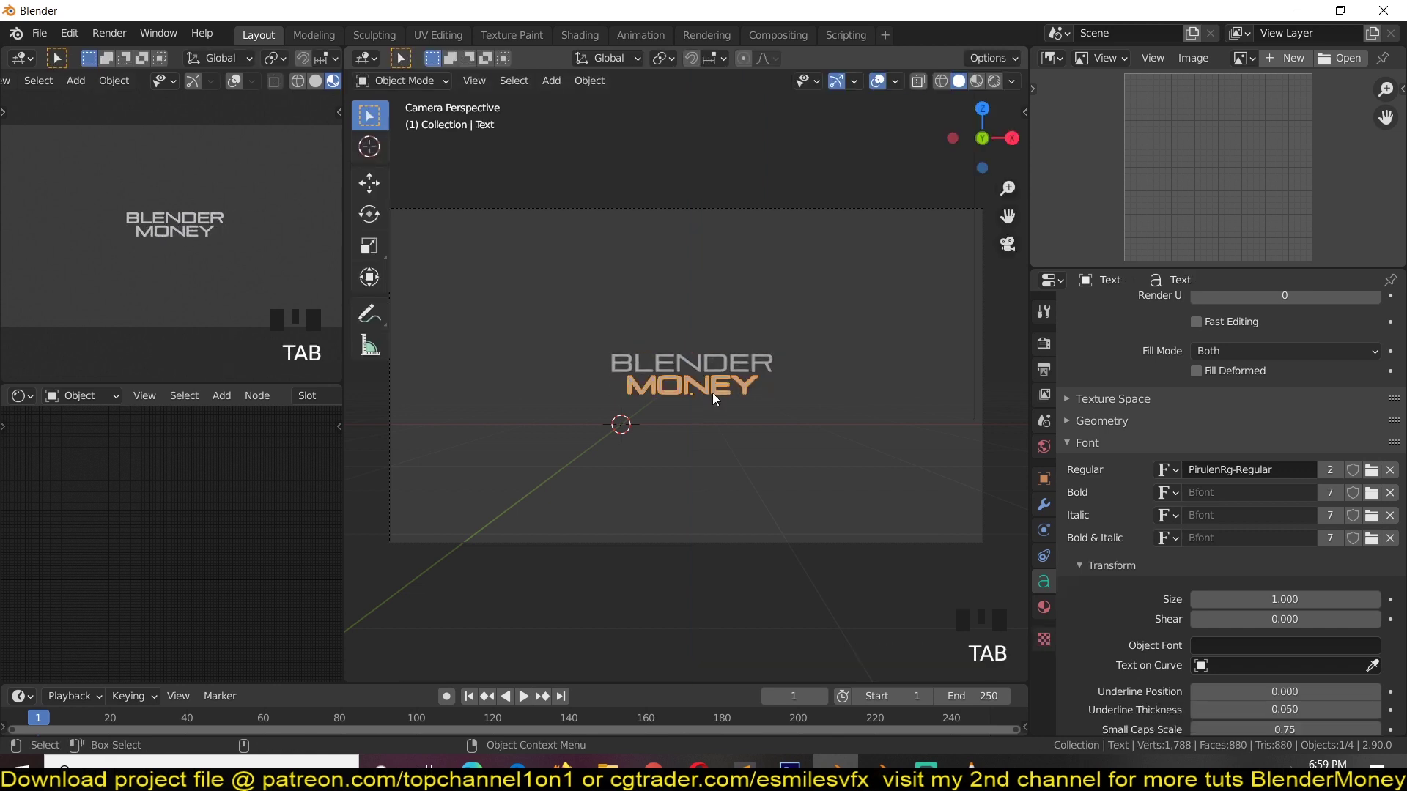
# Enlarge both words, raising BLENDER above MONEY and scaling BLENDER up about 1.5 times
pyautogui.press('s')
pyautogui.click(813, 398)
pyautogui.click(769, 364)
pyautogui.press('s')
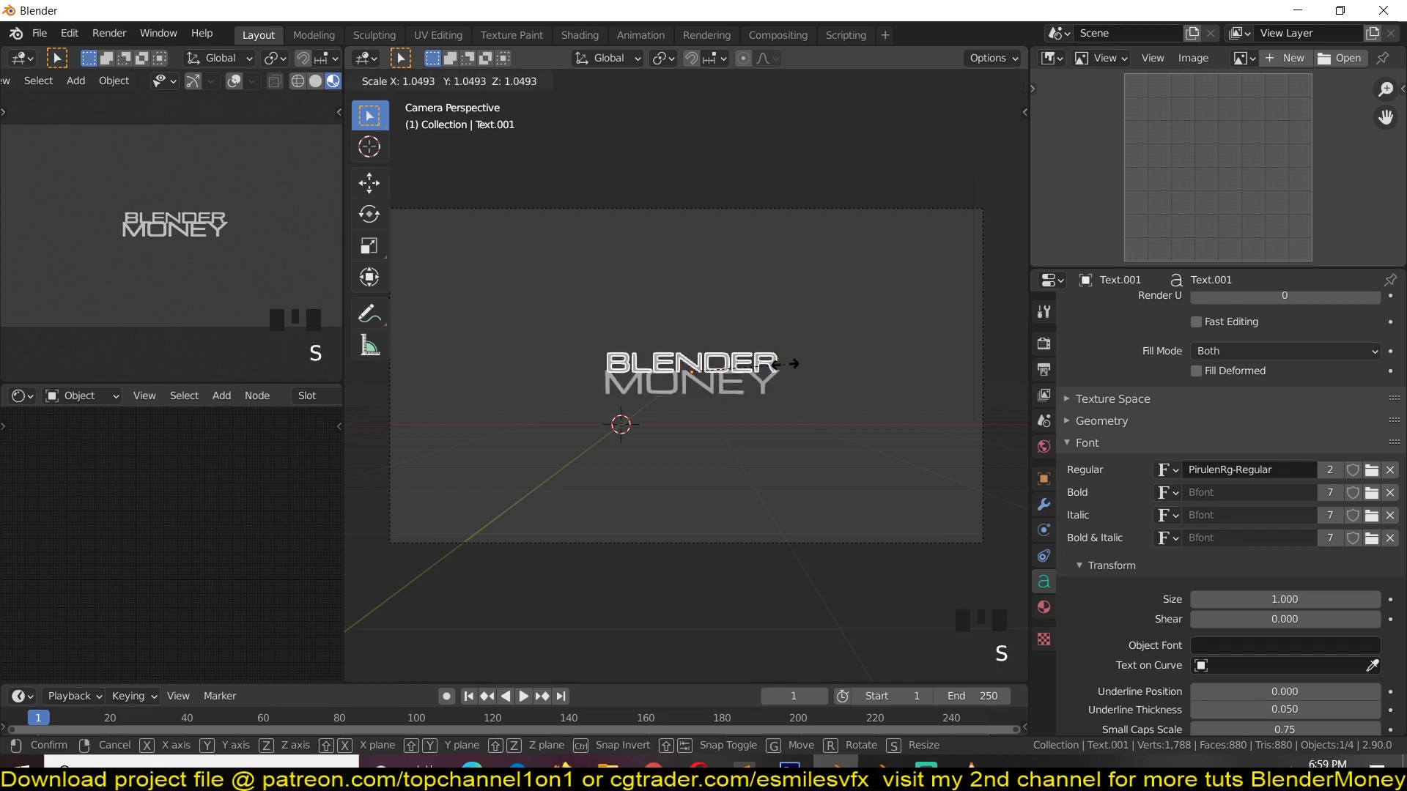
pyautogui.click(789, 364)
pyautogui.press('g')
pyautogui.click(791, 333)
pyautogui.press('s')
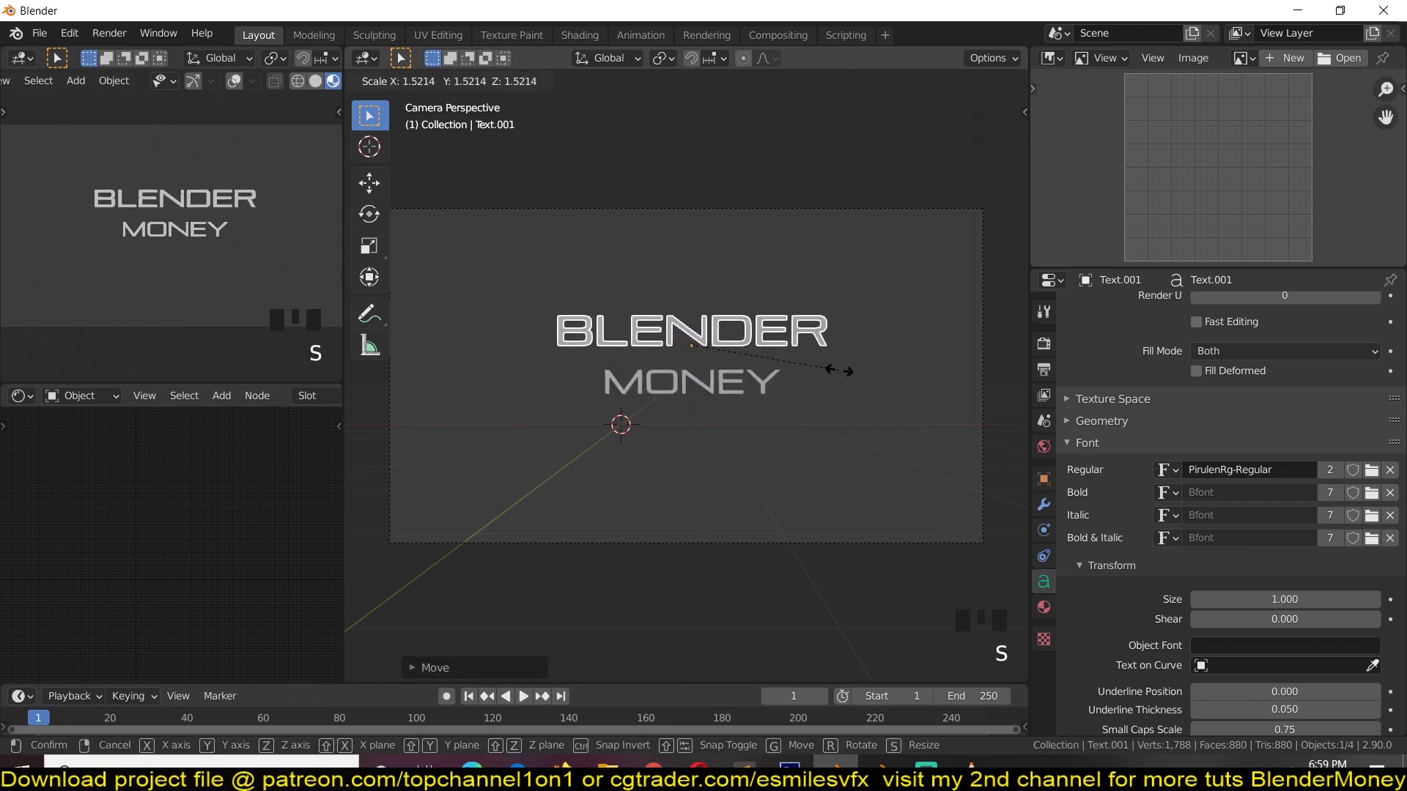
pyautogui.click(832, 370)
# Move MONEY up close beneath BLENDER and scale it down to about 0.71
pyautogui.click(756, 379)
pyautogui.press('g')
pyautogui.click(762, 362)
pyautogui.press('s')
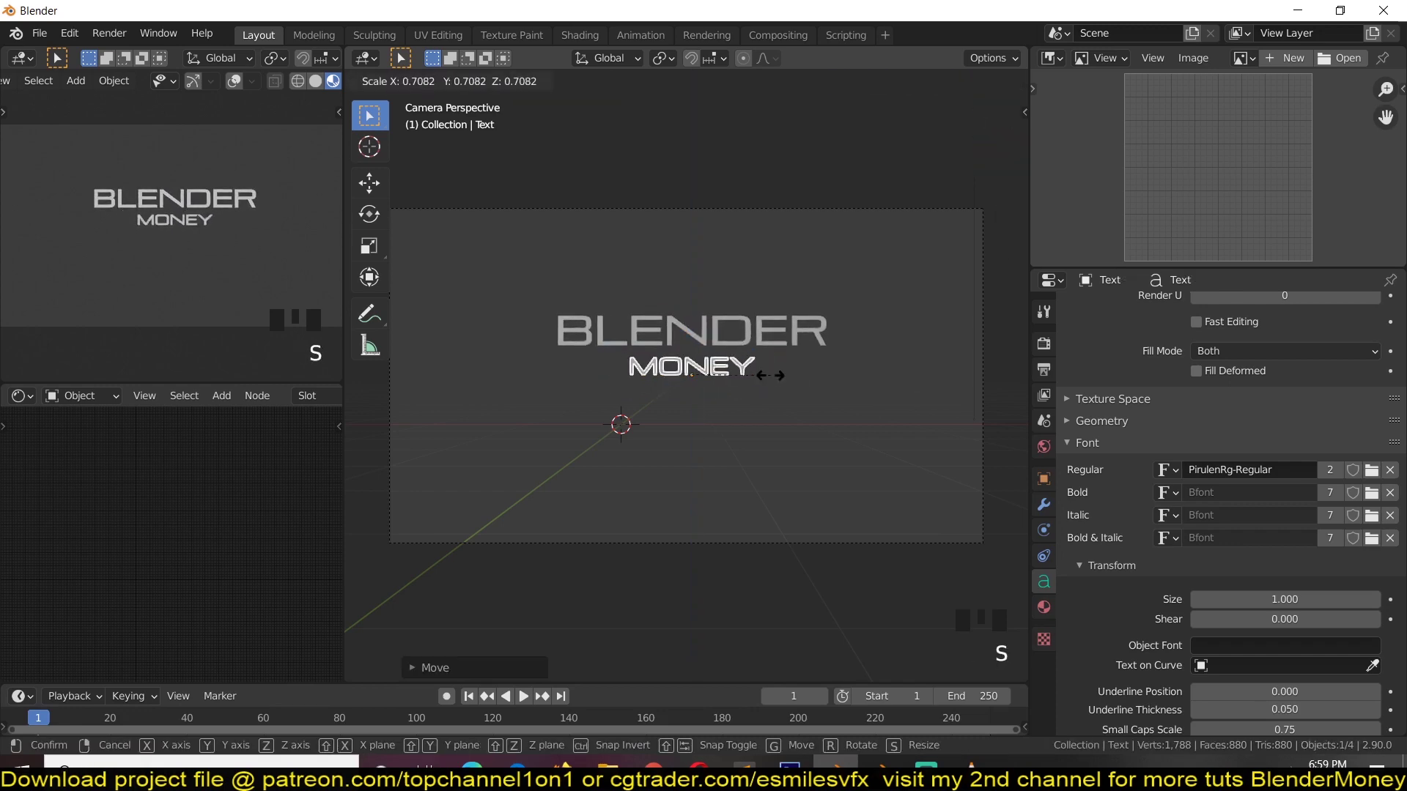
pyautogui.click(770, 375)
# Increase the character spacing of the MONEY text to 3.100
pyautogui.scroll(-4, 1165, 644)
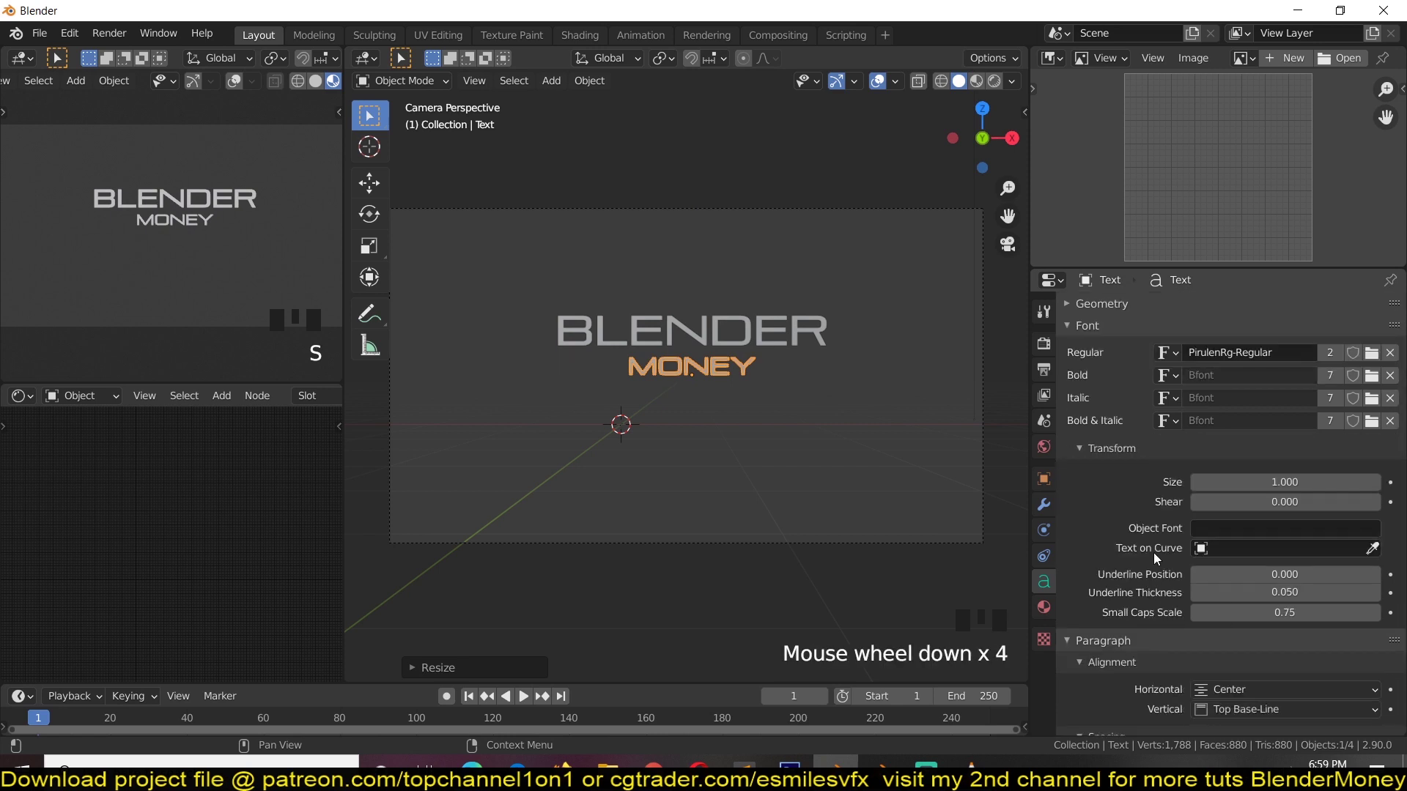
pyautogui.scroll(-8, 1158, 652)
pyautogui.moveTo(1257, 590); pyautogui.dragTo(1370, 588)
# Move BLENDER and MONEY together slightly lower in the camera frame and scale both up
pyautogui.keyDown('shift'); pyautogui.click(788, 352); pyautogui.keyUp('shift')
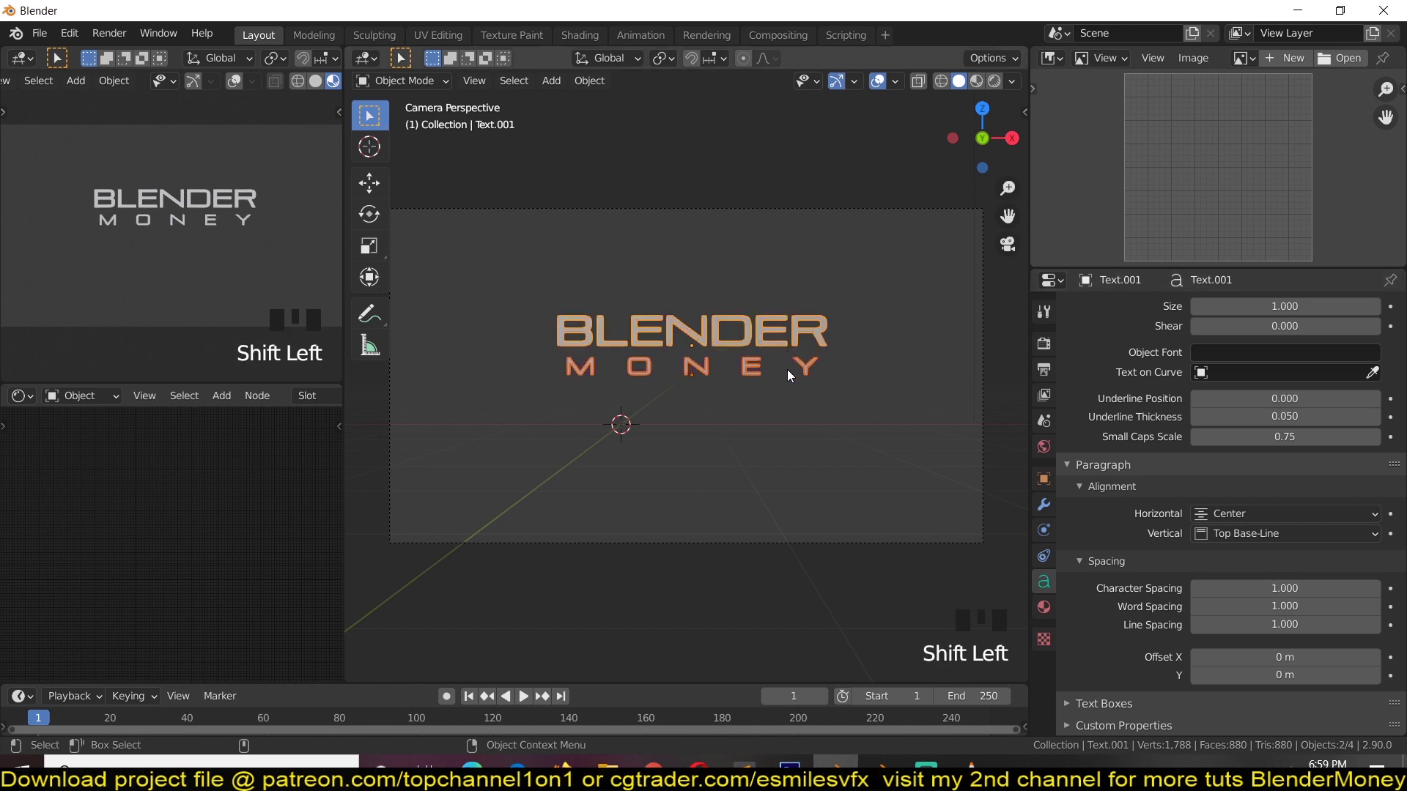
pyautogui.press('g')
pyautogui.click(788, 388)
pyautogui.press('s')
pyautogui.click(853, 400)
# Scale MONEY to match the width of BLENDER and adjust its height along the Z axis
pyautogui.click(836, 390)
pyautogui.press('s')
pyautogui.click(854, 394)
pyautogui.press('g')
pyautogui.press('z')
pyautogui.click(850, 386)
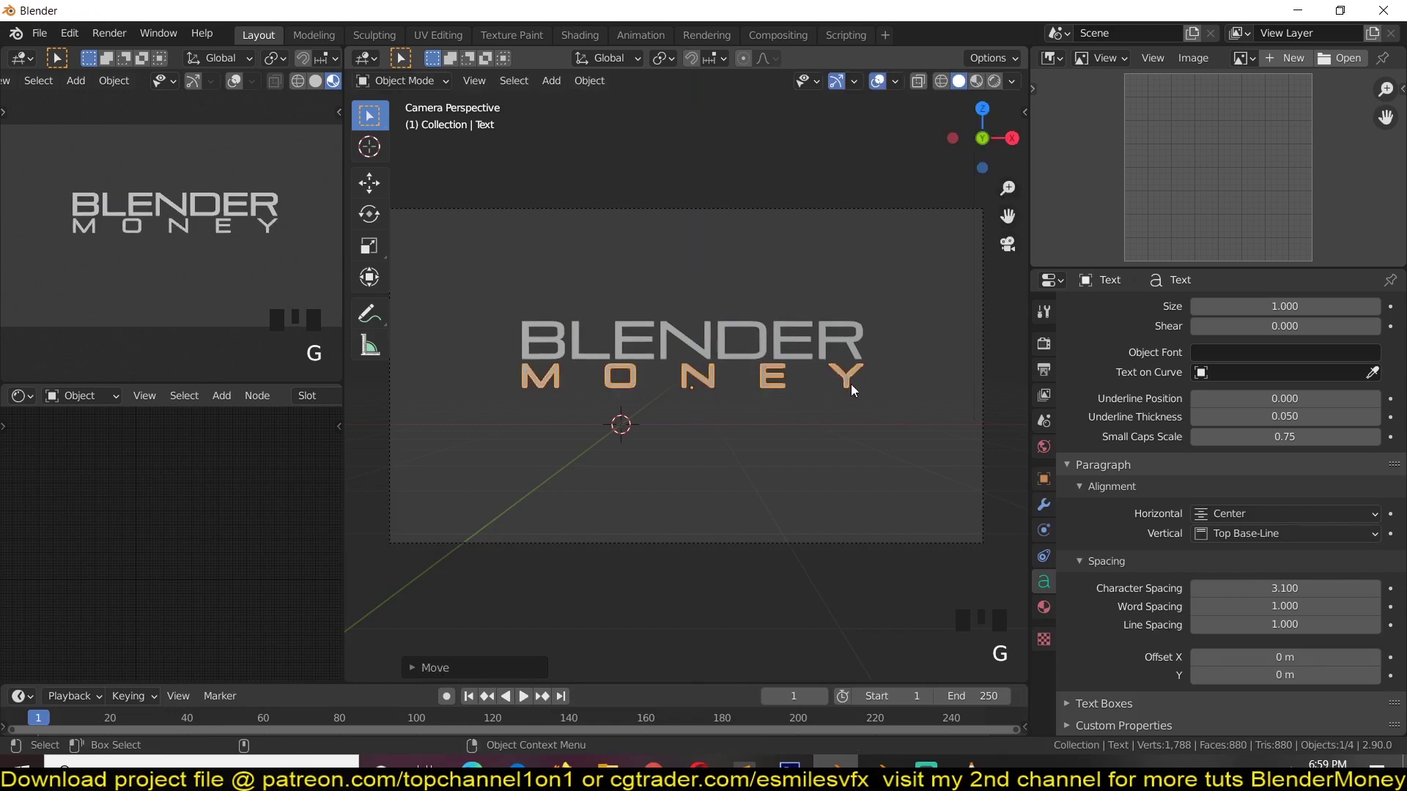
# Show the main viewport in wireframe and add a Remesh modifier to the BLENDER text
pyautogui.click(850, 348)
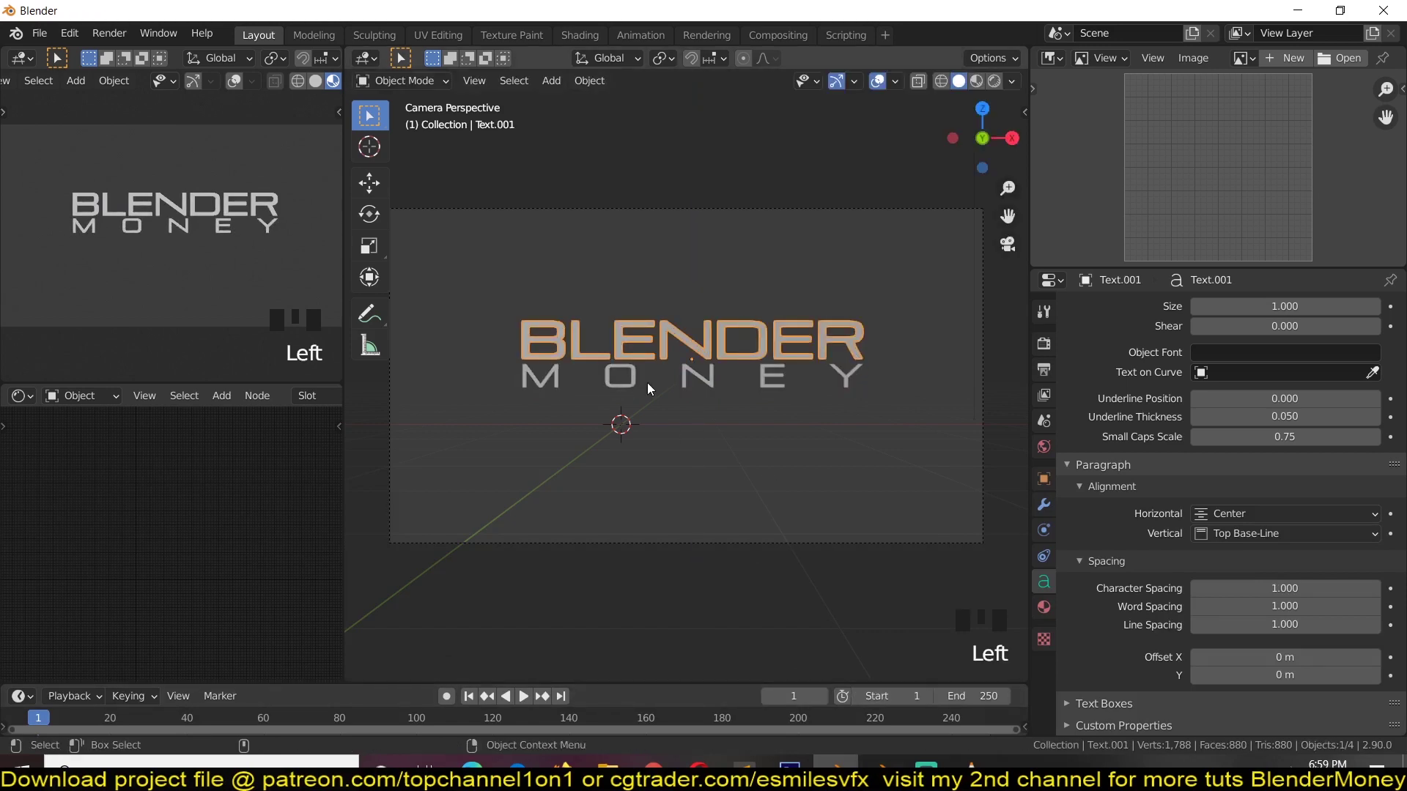
pyautogui.scroll(4, 647, 383)
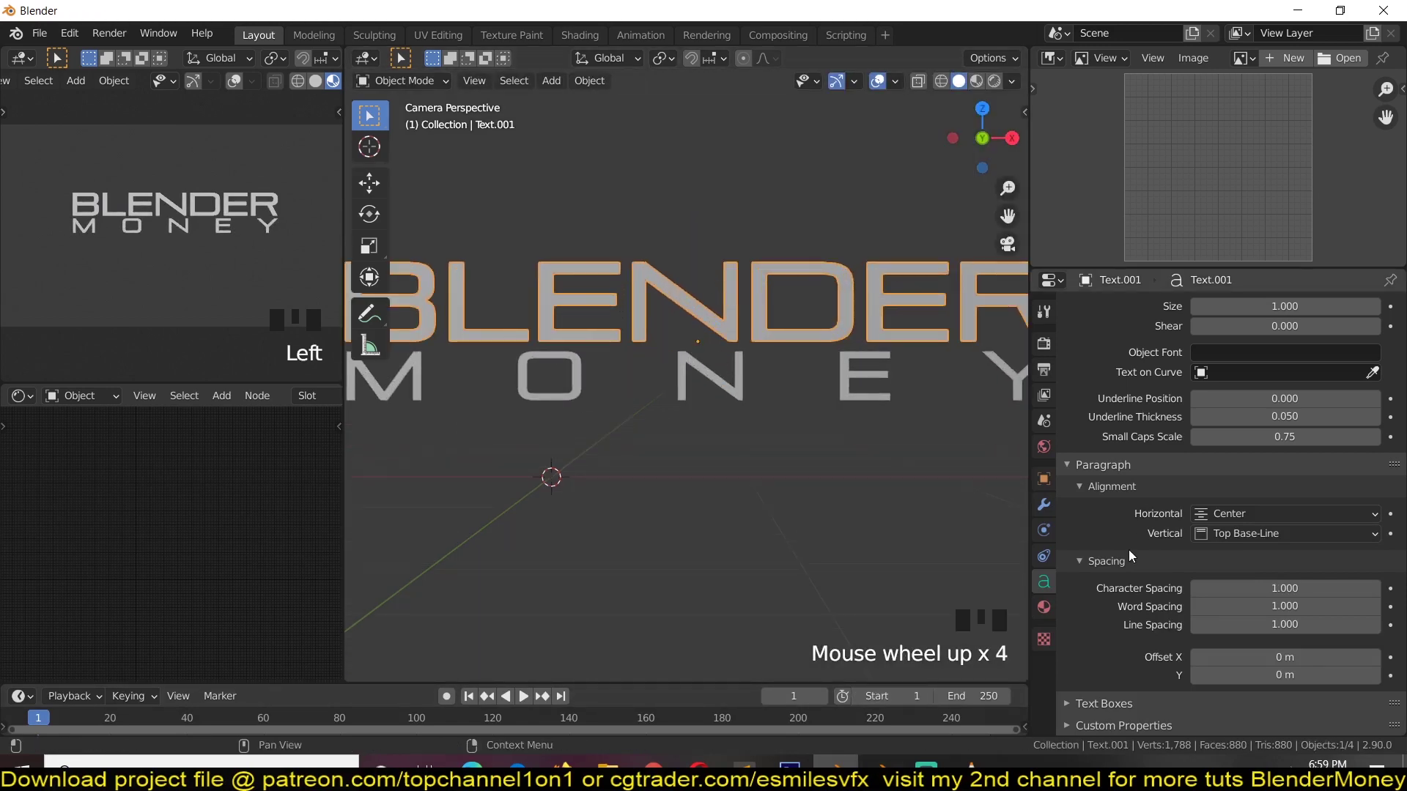
pyautogui.click(1049, 514)
pyautogui.scroll(-3, 644, 359)
pyautogui.press('z')
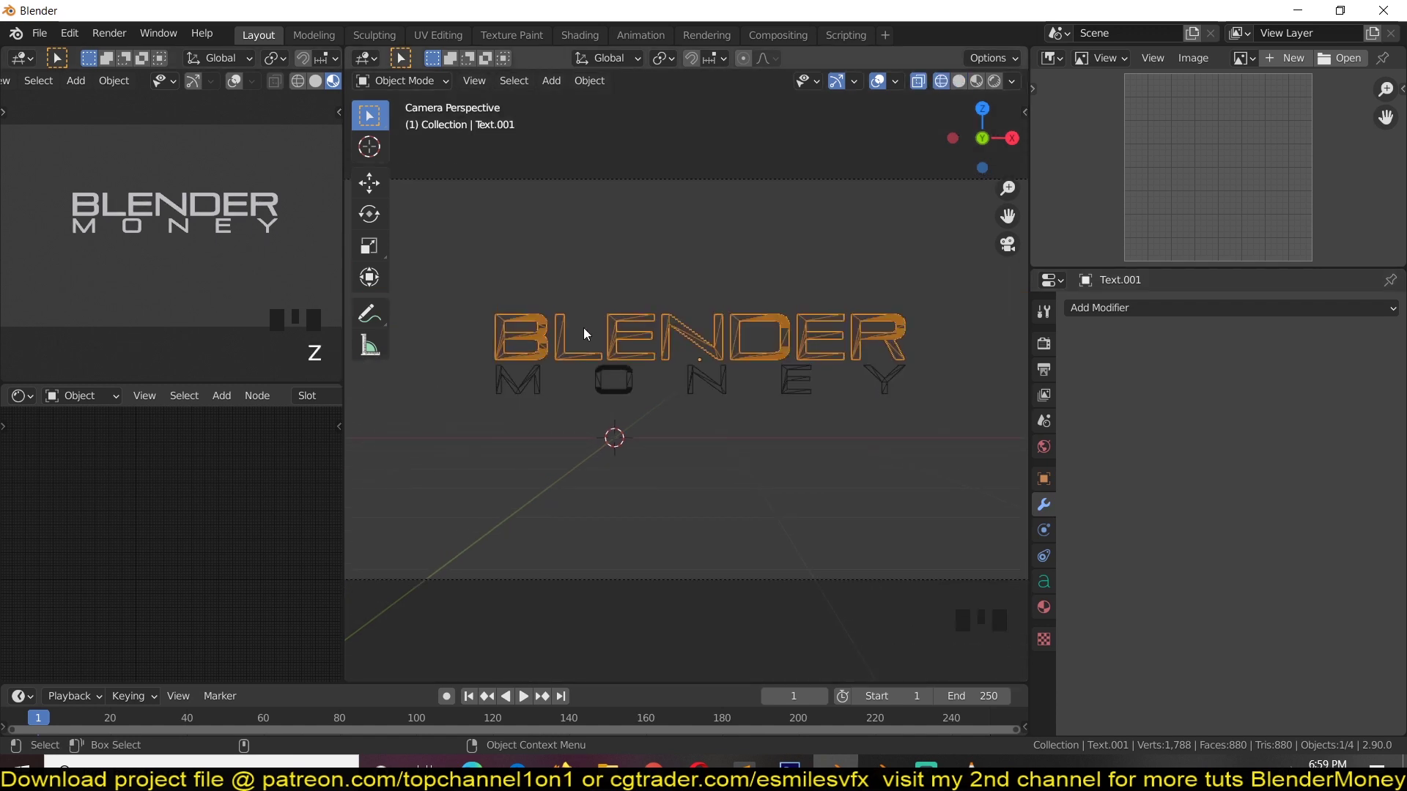
pyautogui.click(1092, 309)
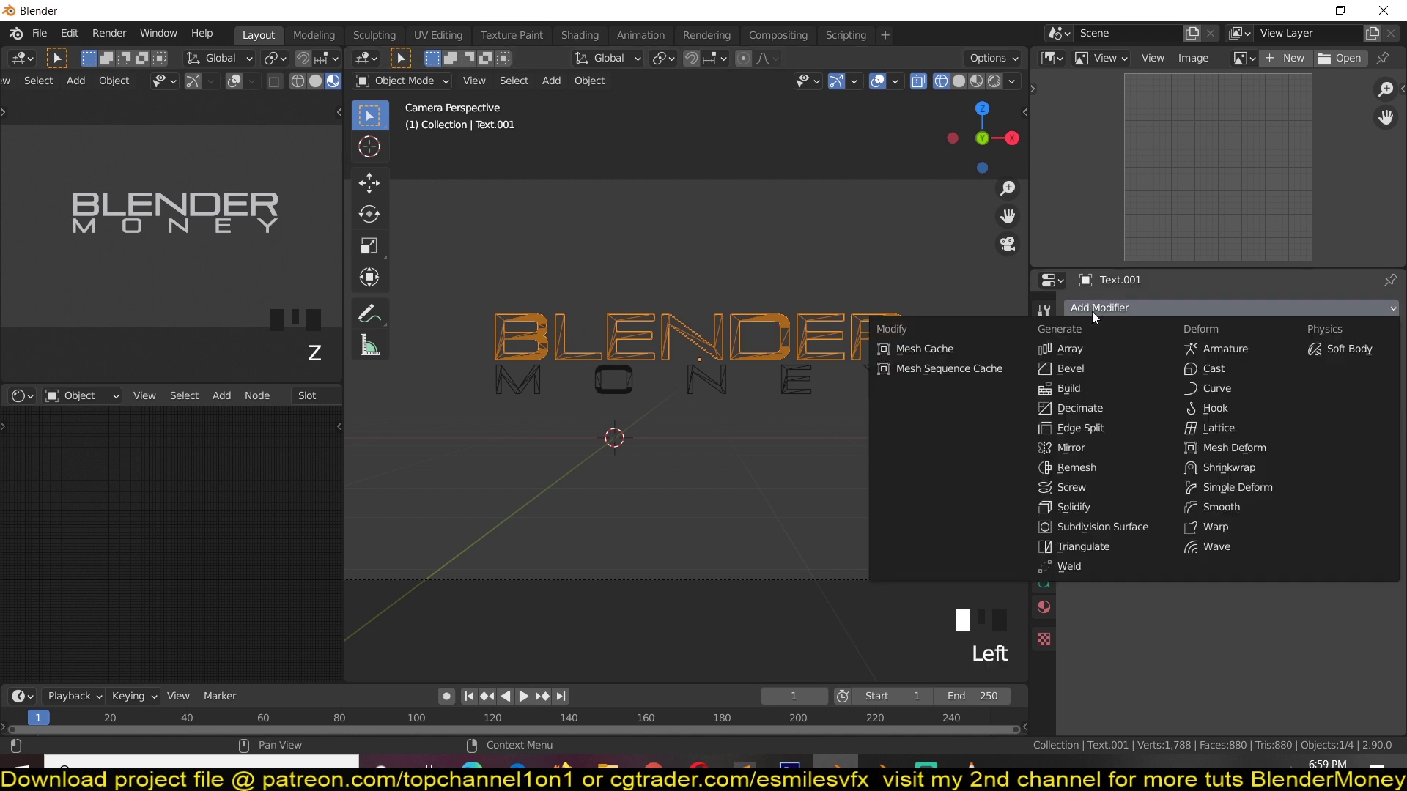
pyautogui.click(1172, 308)
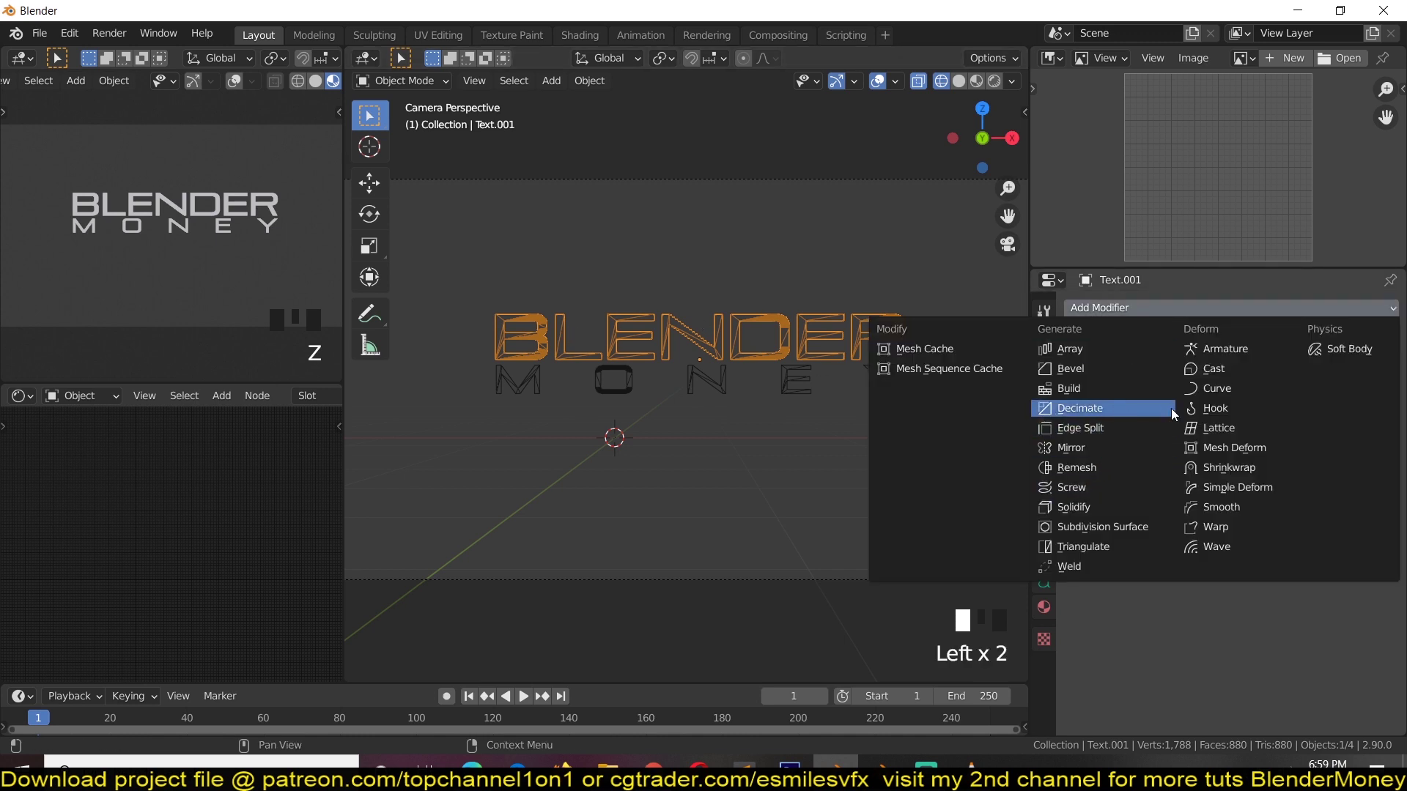
pyautogui.click(1116, 468)
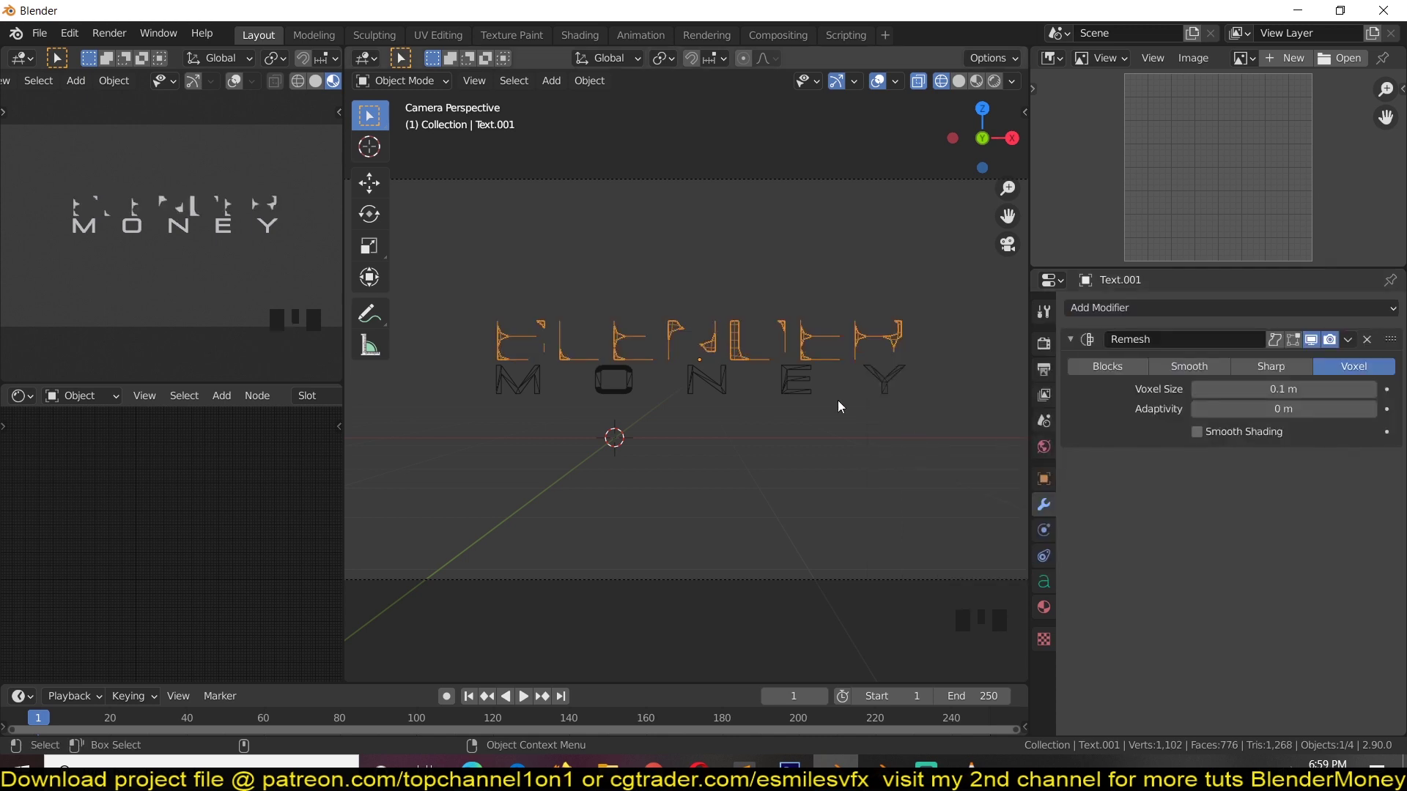
pyautogui.scroll(2, 630, 345)
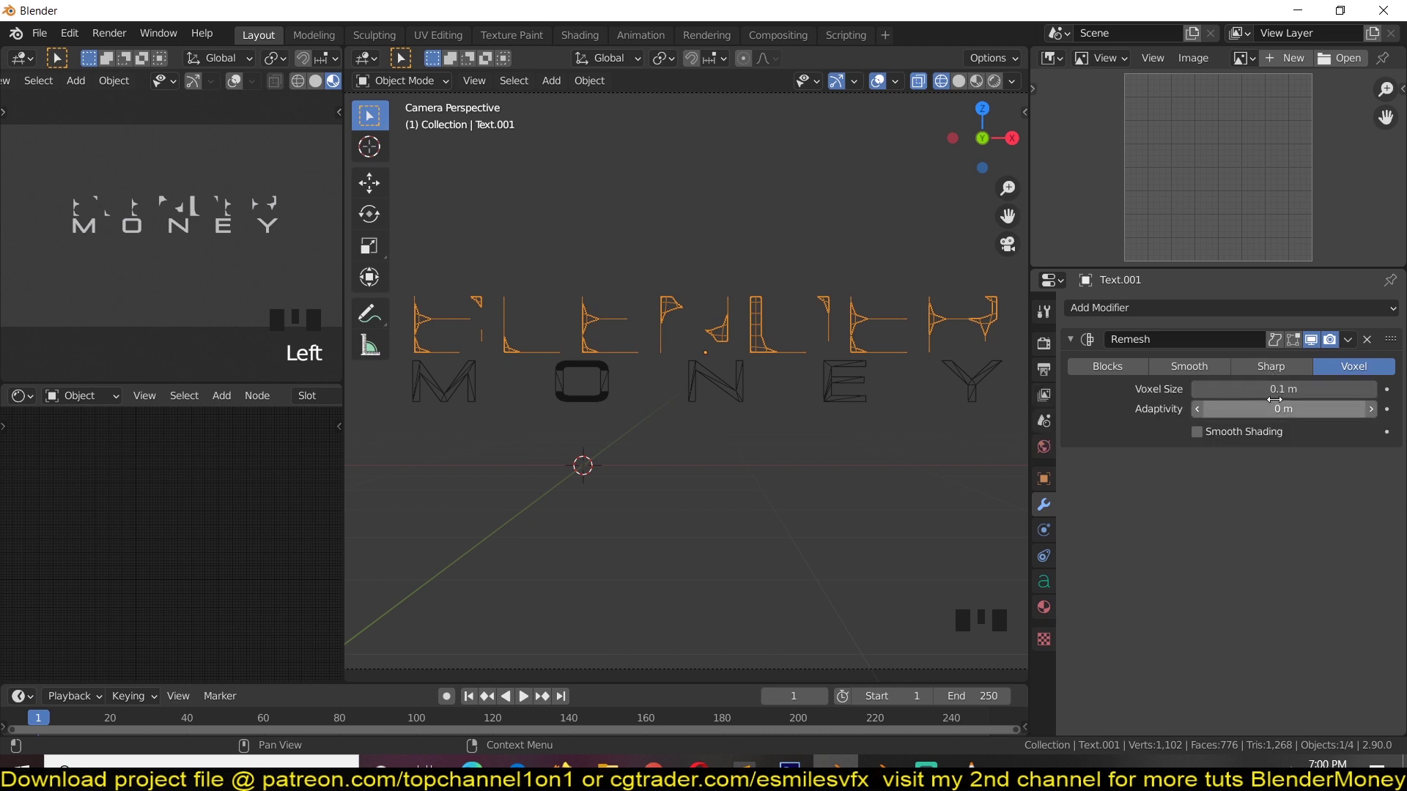
pyautogui.scroll(-2, 653, 352)
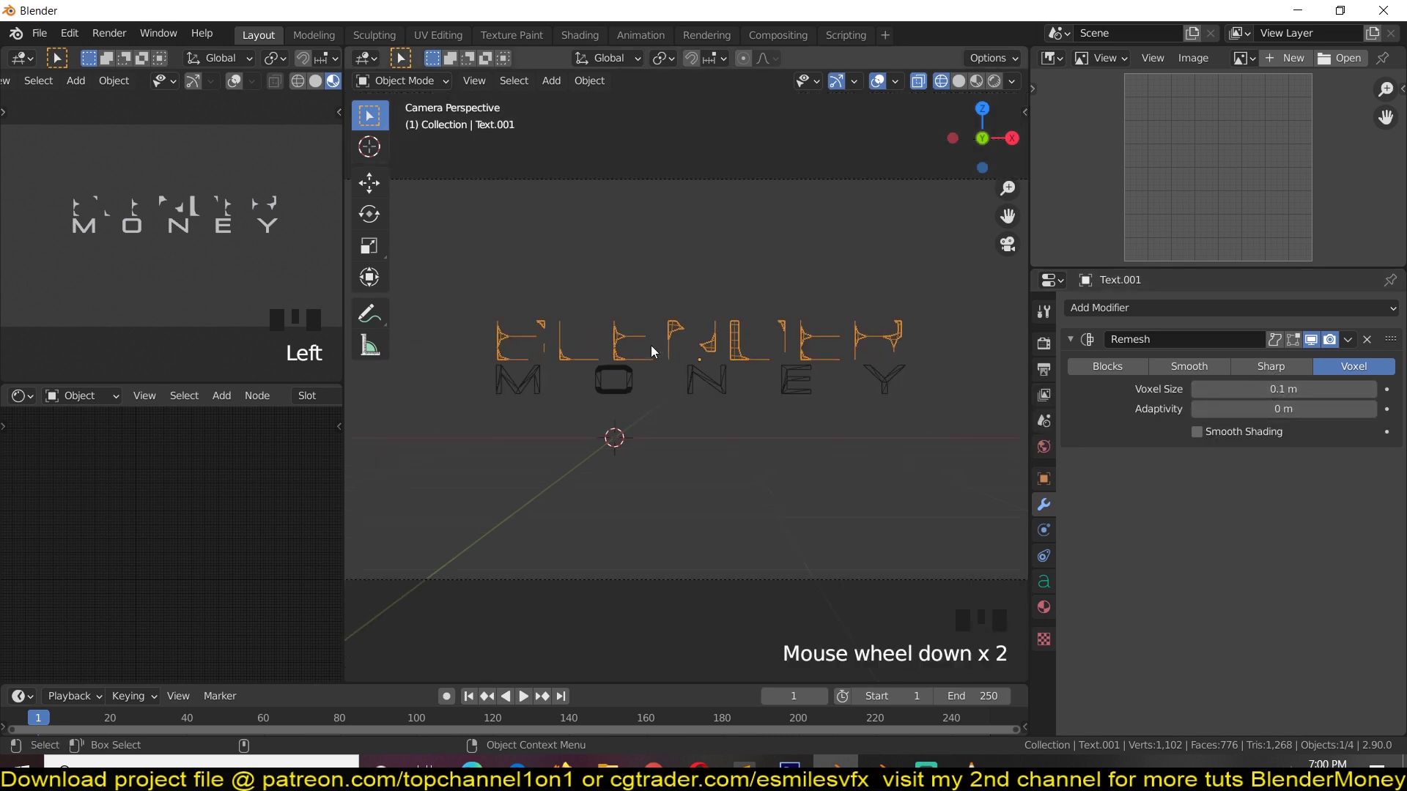
# Save the file as untitled.blend in a new folder named 12 inside D:\models\text
pyautogui.hotkey('ctrl', 'shift', 's')
pyautogui.click(505, 229)
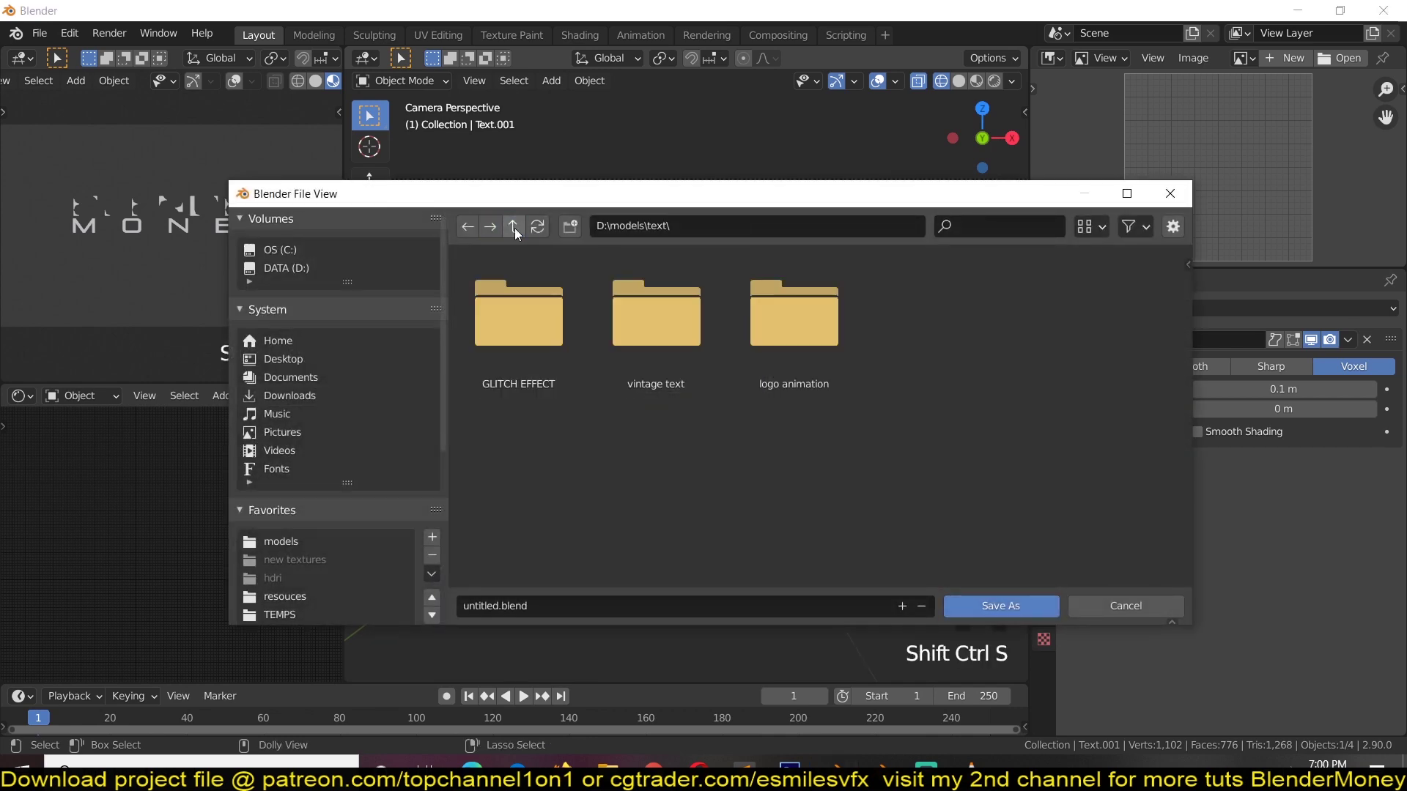
pyautogui.click(570, 226)
pyautogui.write('12')
pyautogui.press('Return')
pyautogui.doubleClick(534, 349)
pyautogui.click(977, 605)
pyautogui.scroll(3, 687, 372)
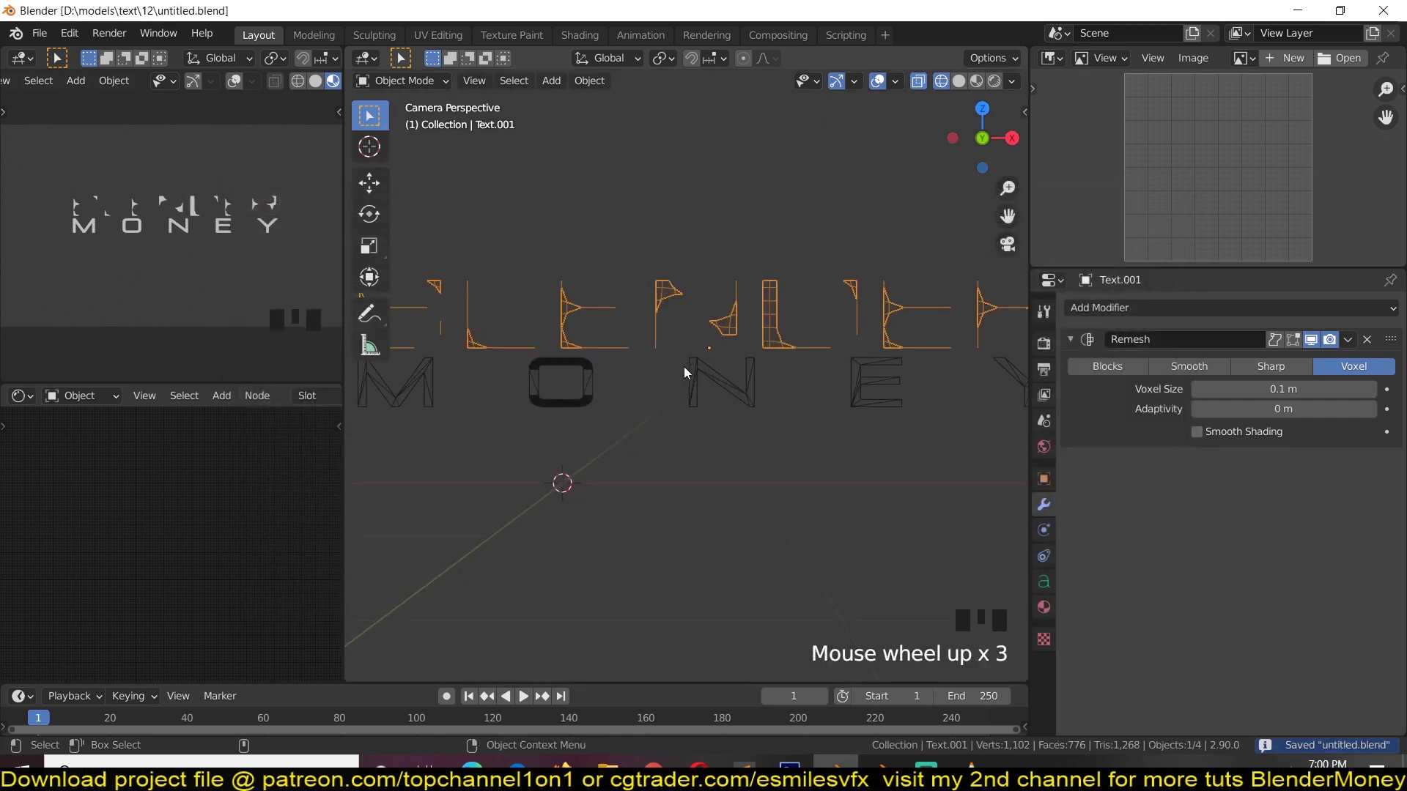
pyautogui.click(757, 352)
pyautogui.click(784, 323)
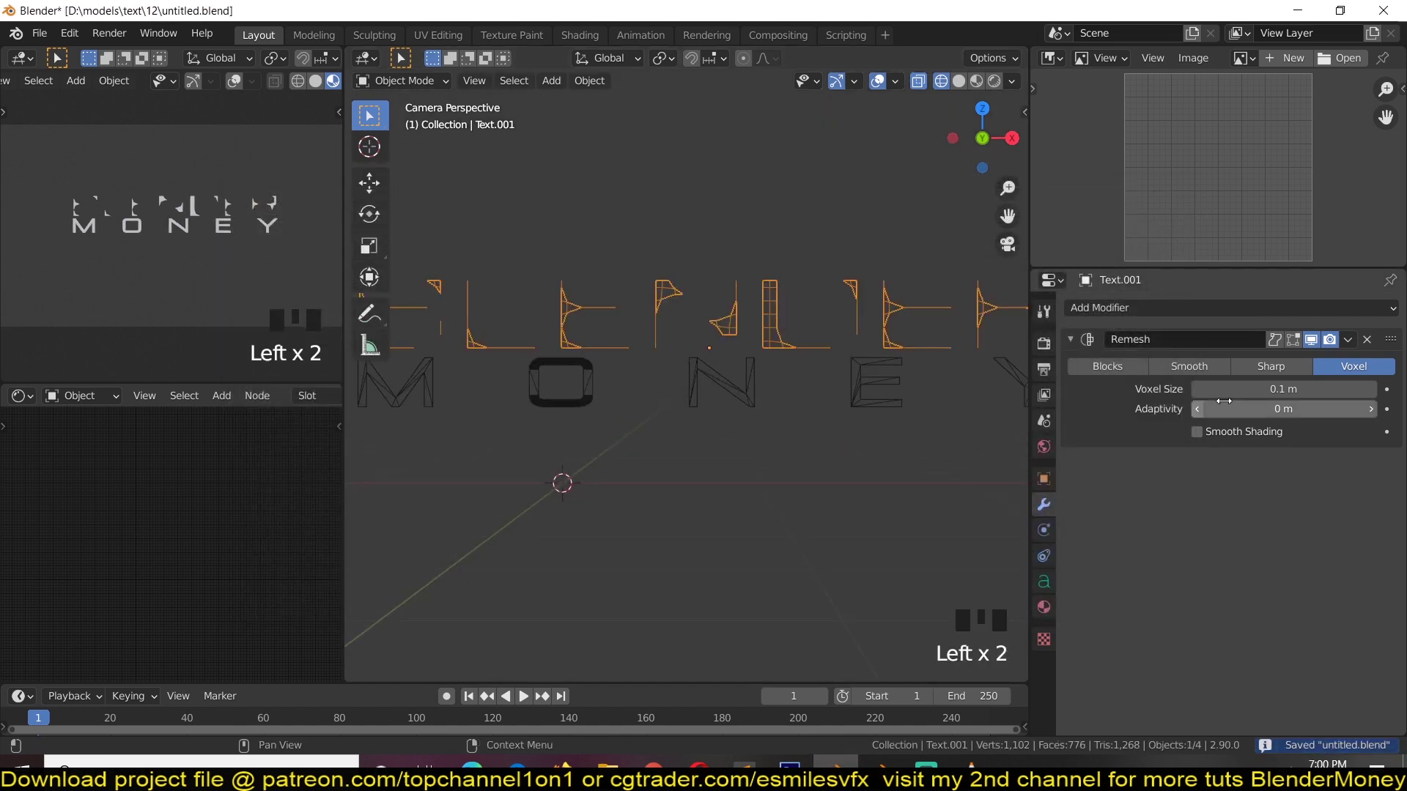
pyautogui.click(1212, 468)
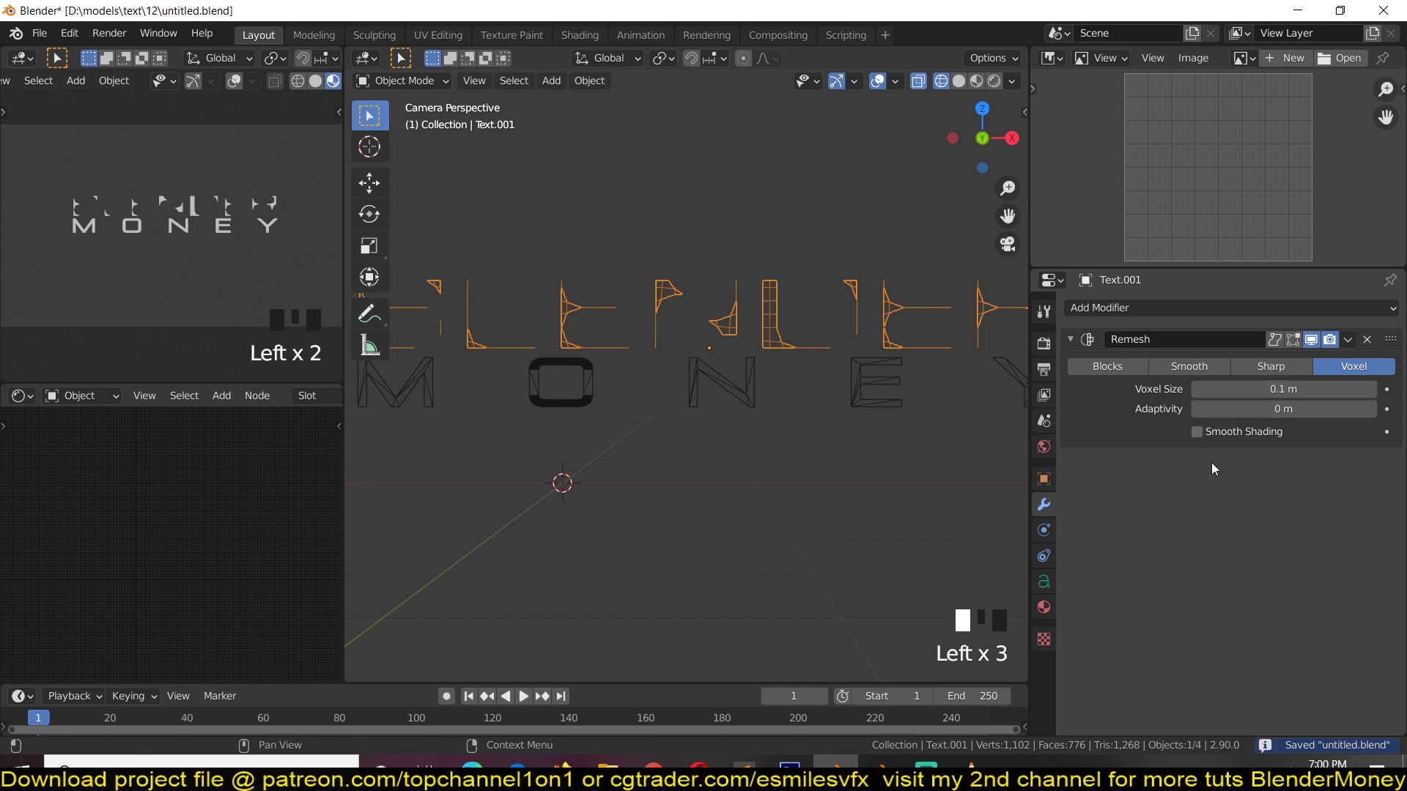
# Set the voxel size of the BLENDER text's Remesh modifier to 0.02 m
pyautogui.click(1196, 389)
pyautogui.click(1197, 389)
pyautogui.click(1197, 390)
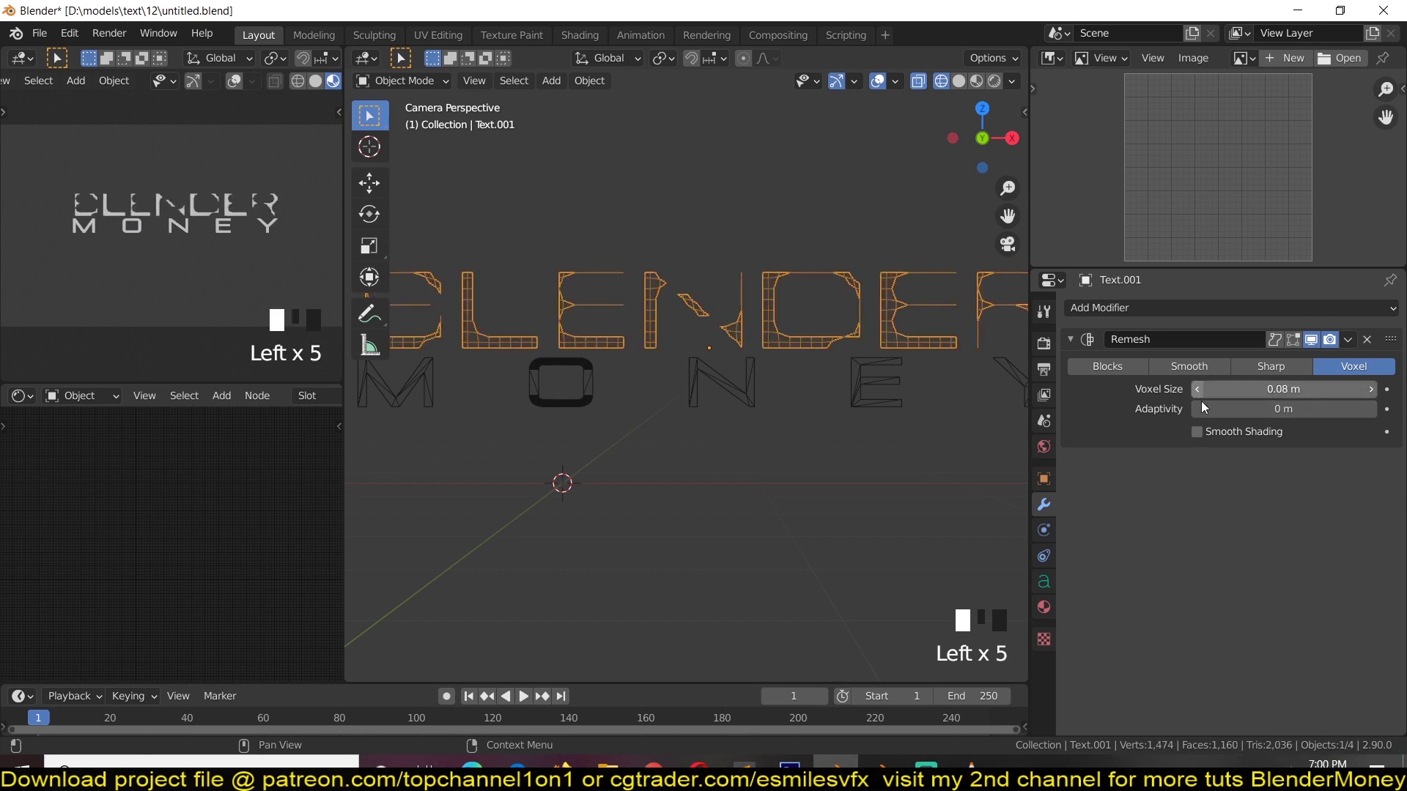
pyautogui.click(1198, 390)
pyautogui.click(1198, 390)
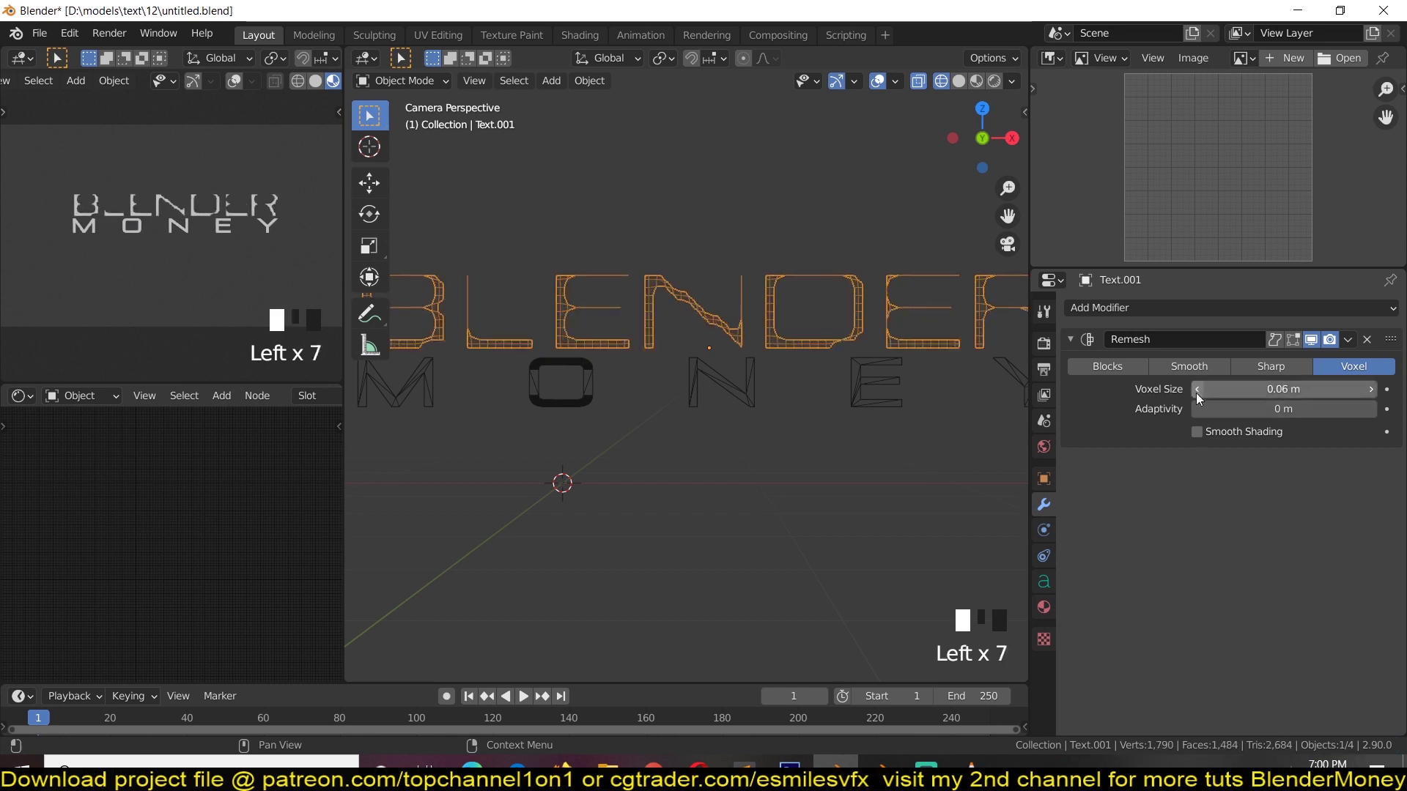
pyautogui.click(1198, 390)
pyautogui.click(1198, 390)
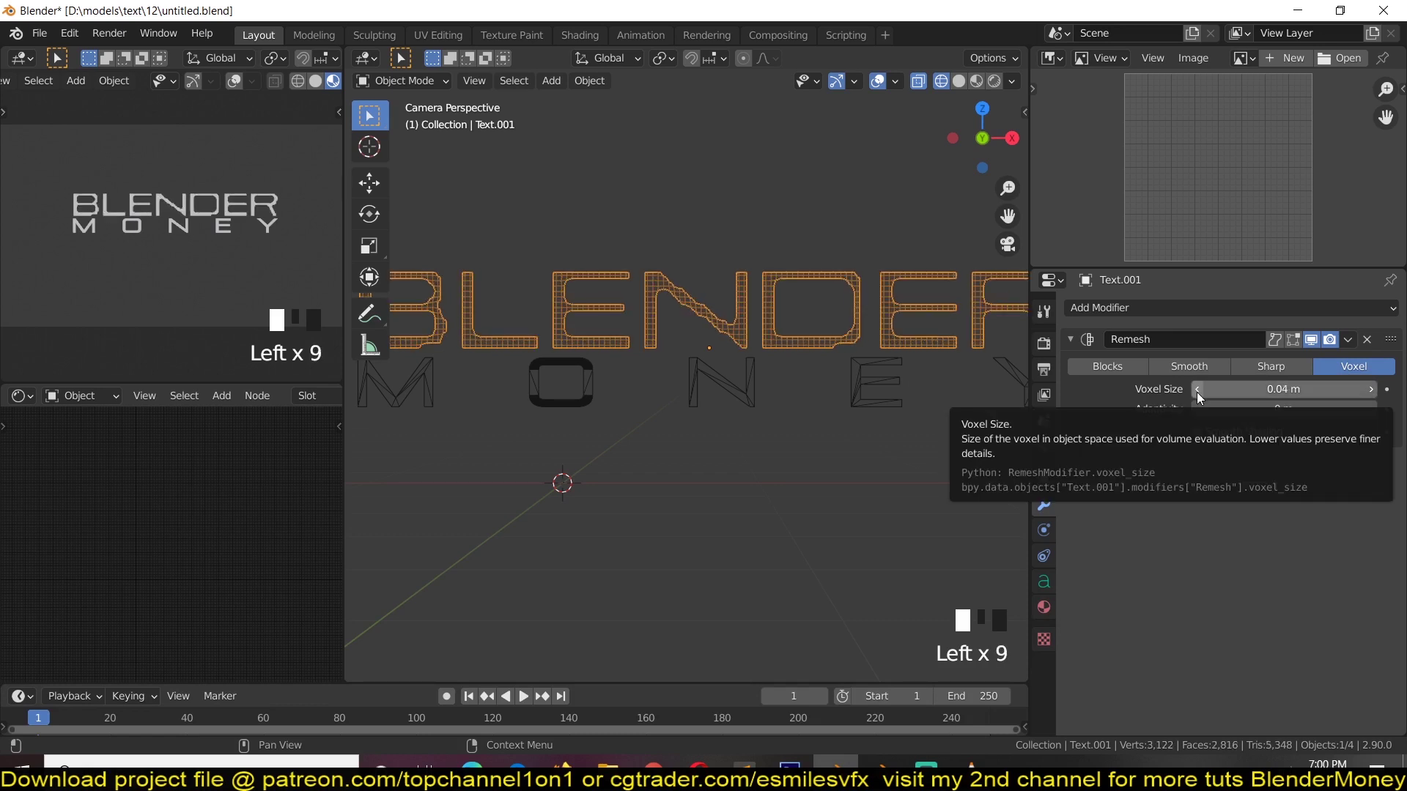
pyautogui.click(1198, 391)
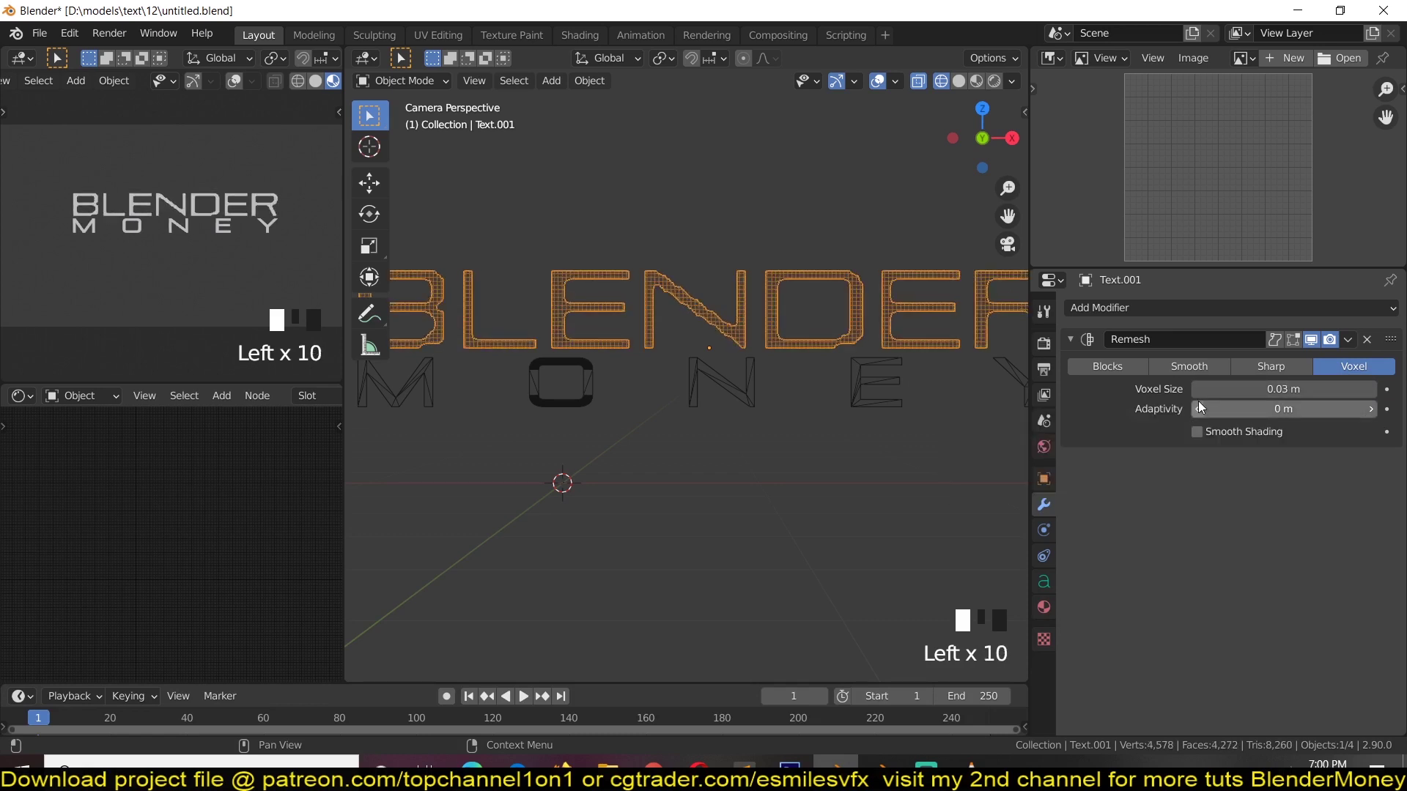
pyautogui.click(1198, 391)
pyautogui.scroll(2, 762, 347)
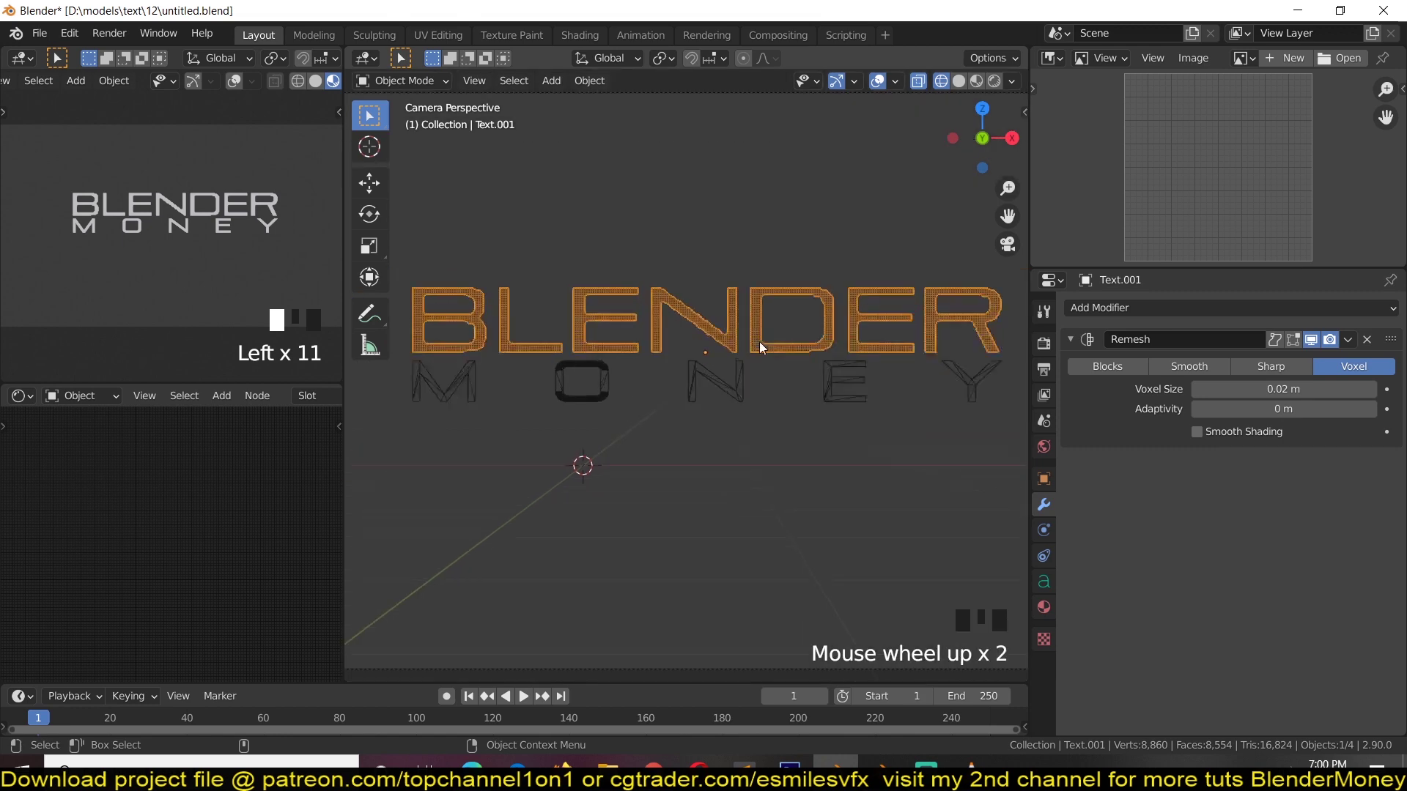
pyautogui.scroll(1, 762, 348)
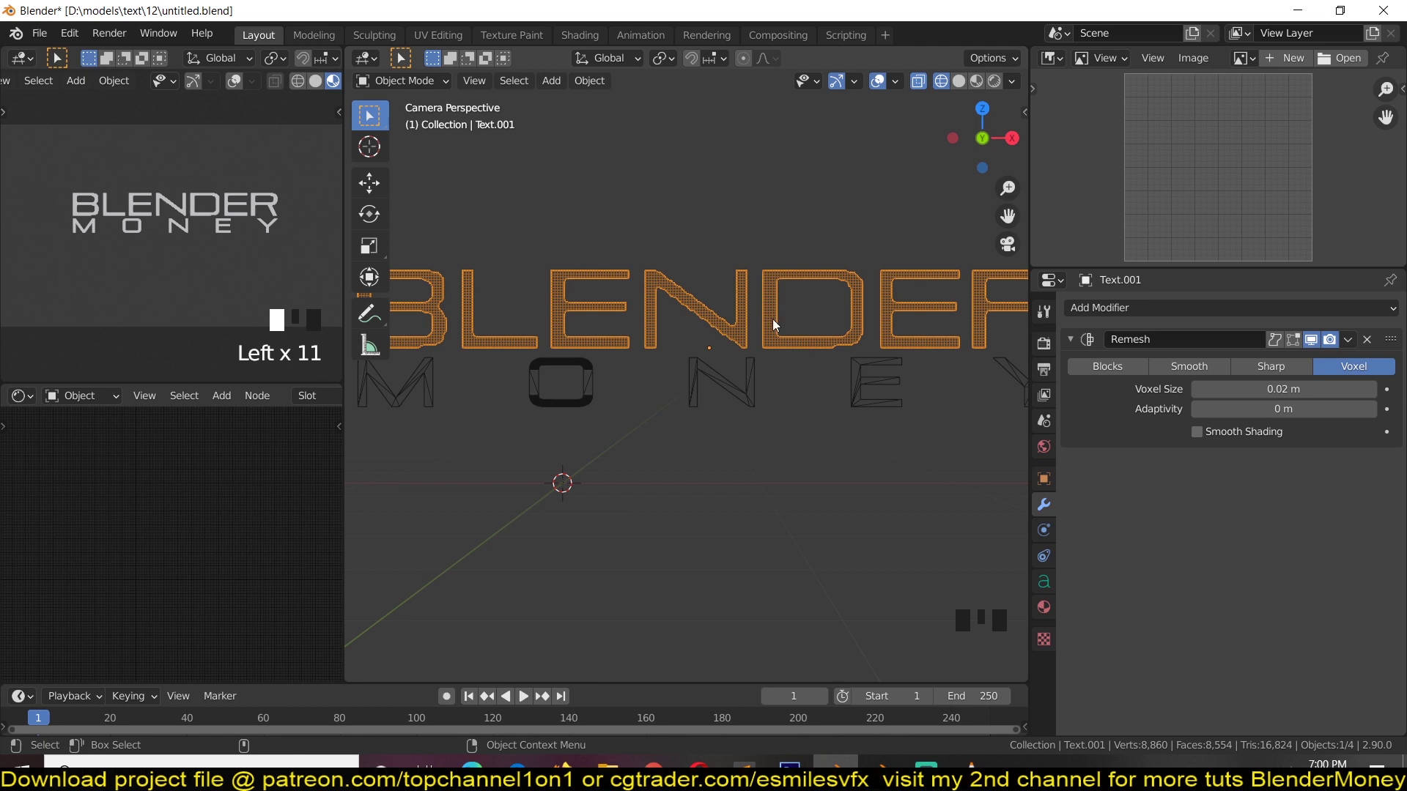
# Add a Remesh modifier to the MONEY text and set its voxel size to 0.01 m
pyautogui.click(707, 381)
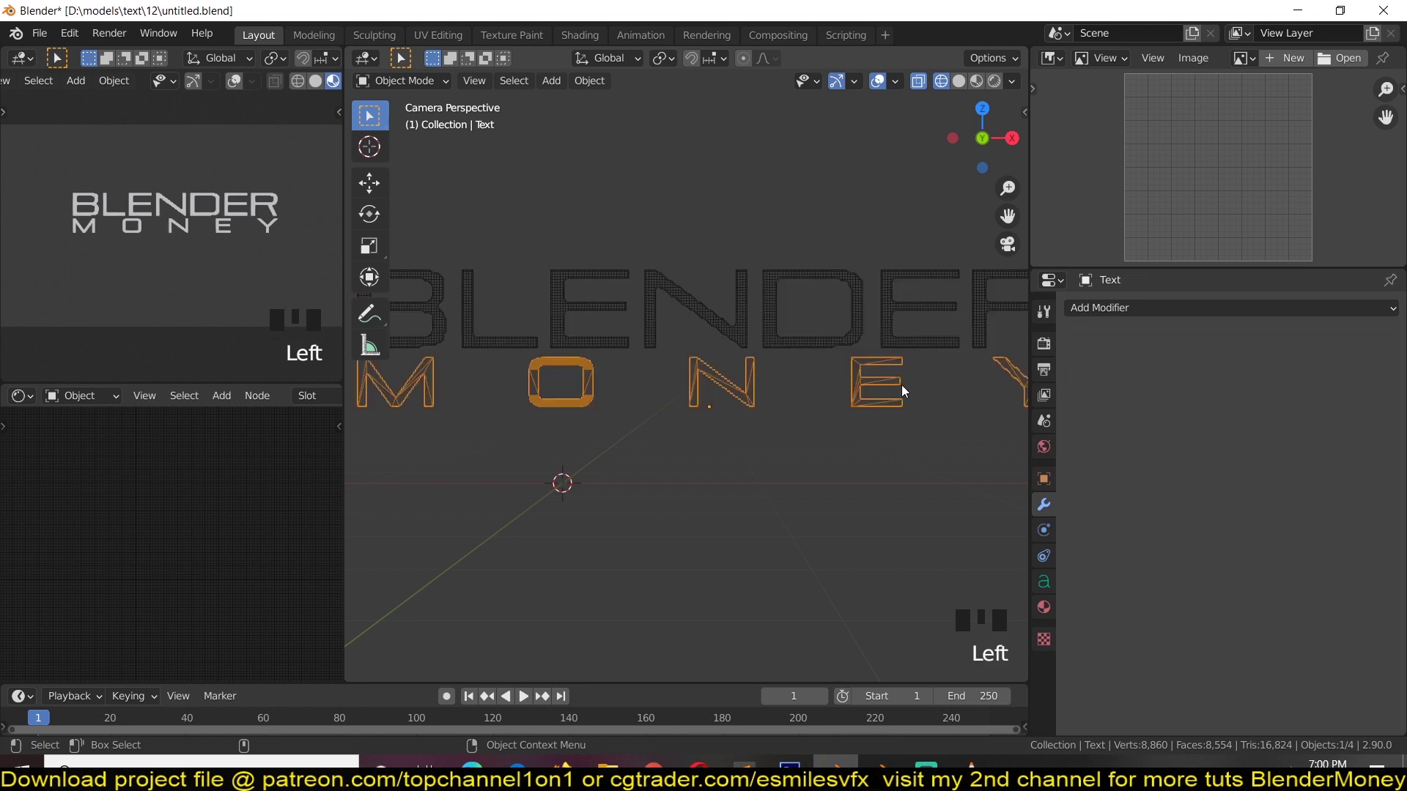
pyautogui.click(1161, 308)
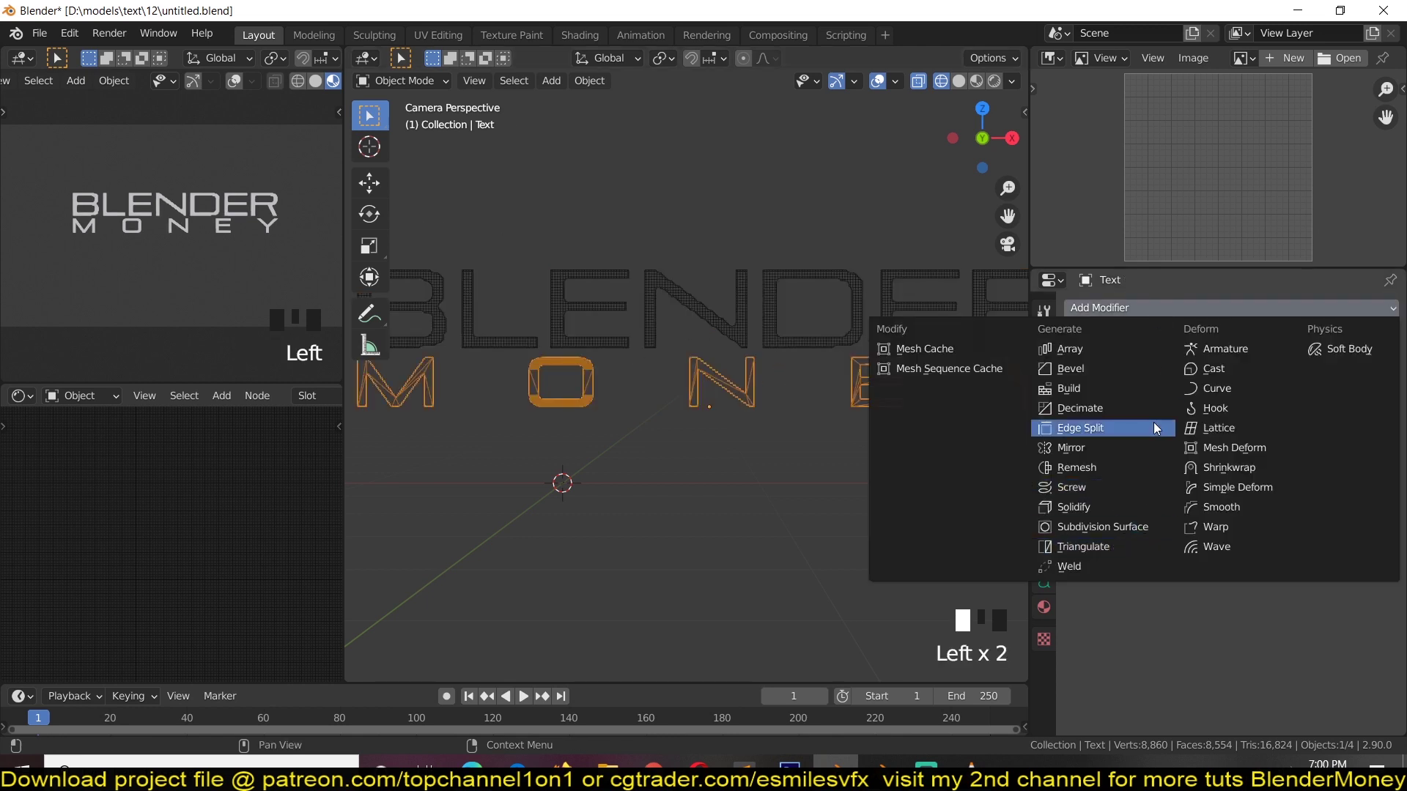
pyautogui.click(1151, 469)
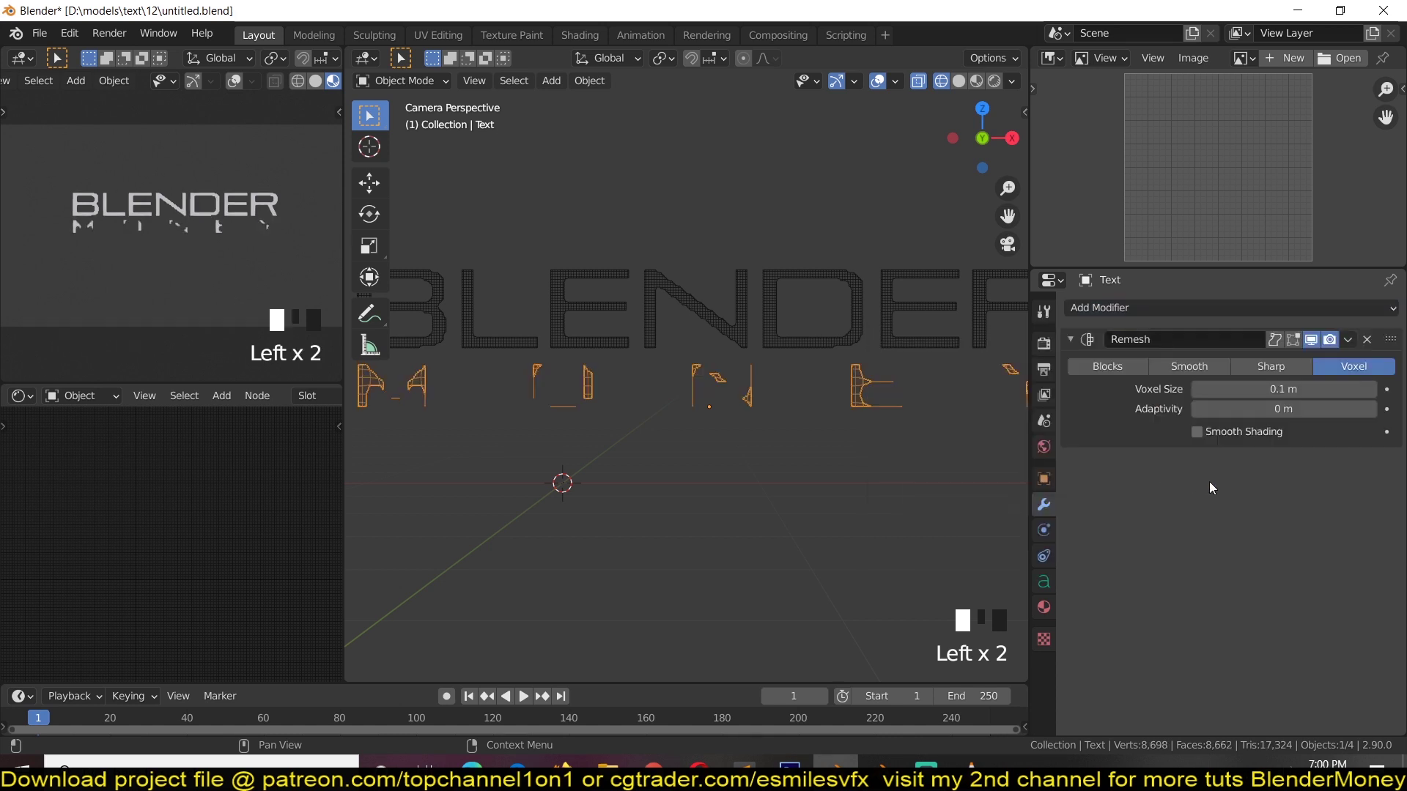
pyautogui.click(1196, 392)
pyautogui.click(1196, 391)
pyautogui.click(1197, 392)
pyautogui.click(1196, 392)
pyautogui.click(1197, 391)
pyautogui.click(1196, 392)
pyautogui.click(1197, 391)
pyautogui.click(1196, 391)
pyautogui.click(1197, 391)
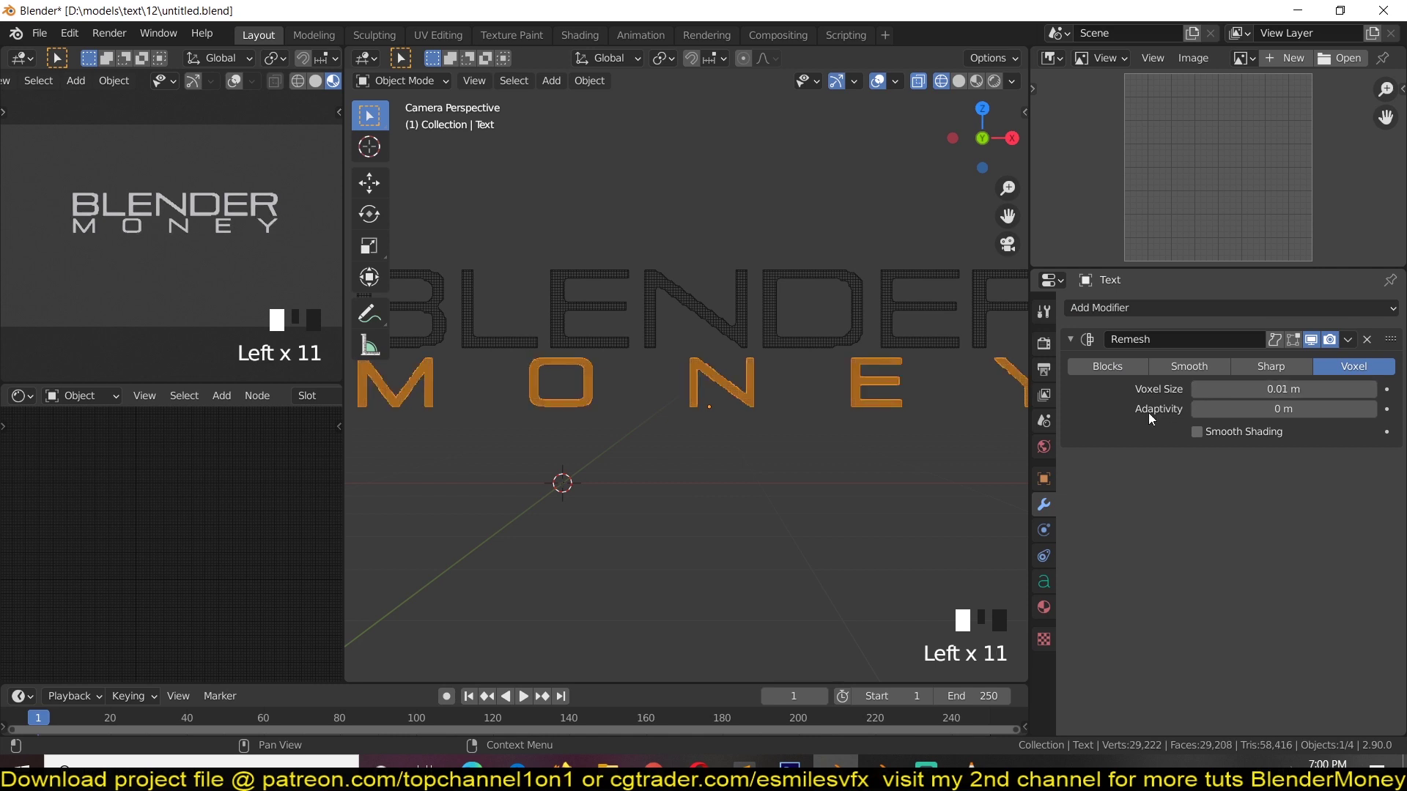
pyautogui.scroll(-2, 795, 474)
pyautogui.keyDown('shift'); pyautogui.moveTo(774, 487); pyautogui.dragTo(765, 496, button='middle'); pyautogui.keyUp('shift')
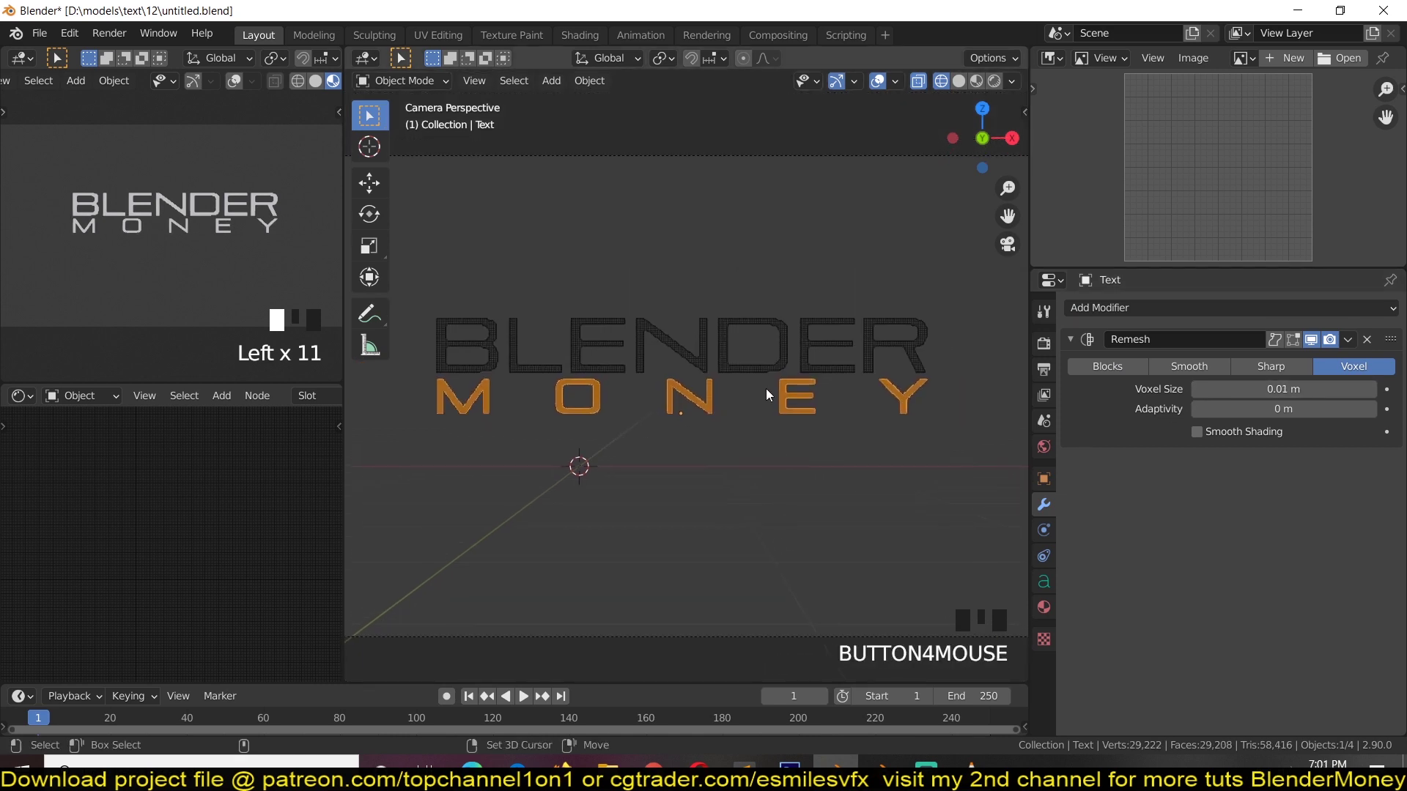
# Enter and leave Edit Mode on MONEY and BLENDER to check that both texts are still editable
pyautogui.click(823, 391)
pyautogui.click(809, 391)
pyautogui.click(794, 389)
pyautogui.press('Tab')
pyautogui.press('Tab')
pyautogui.click(821, 370)
pyautogui.press('Tab')
pyautogui.press('Tab')
pyautogui.scroll(1, 468, 344)
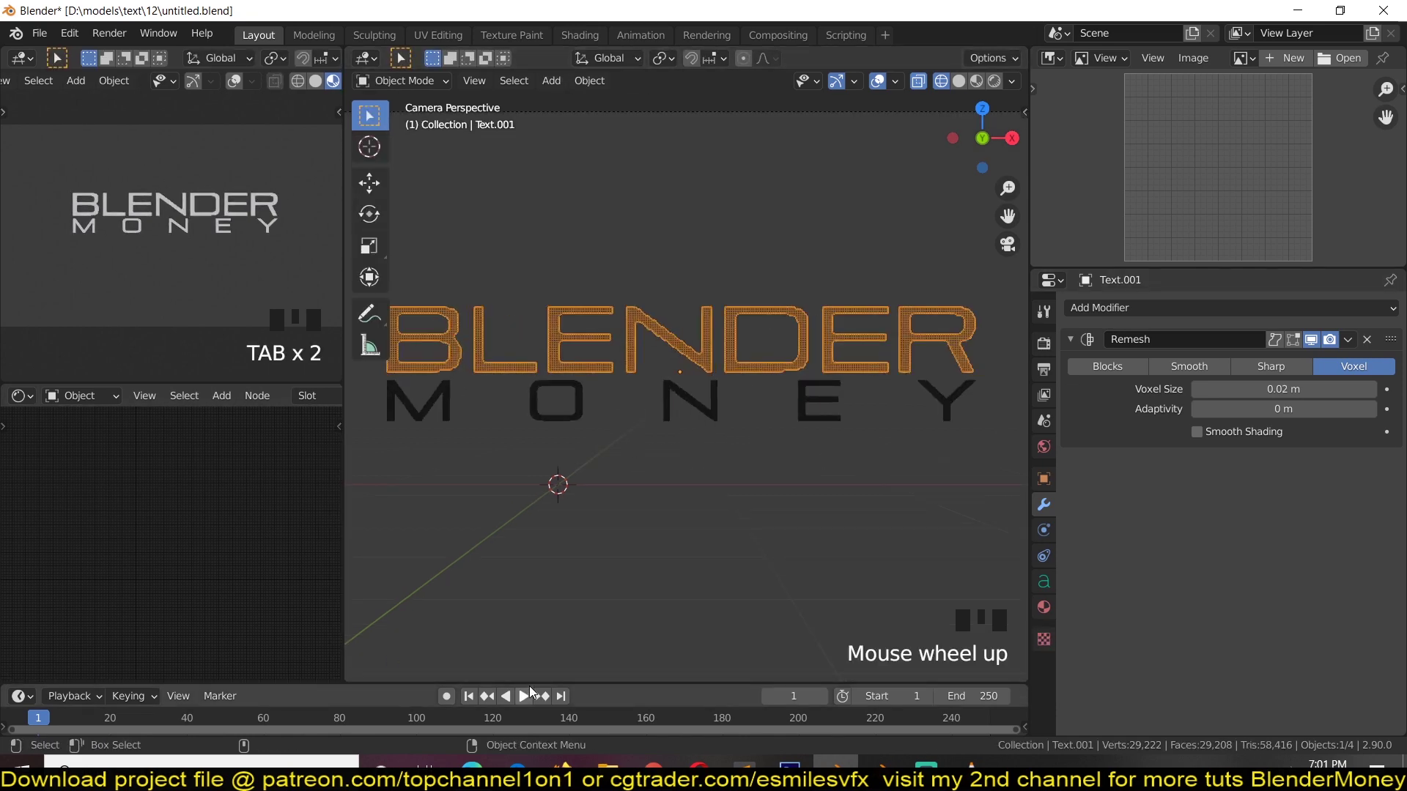
# Enlarge the timeline and keyframe the BLENDER text's 0.02 m Remesh voxel size at frame 50
pyautogui.moveTo(529, 682); pyautogui.dragTo(529, 540)
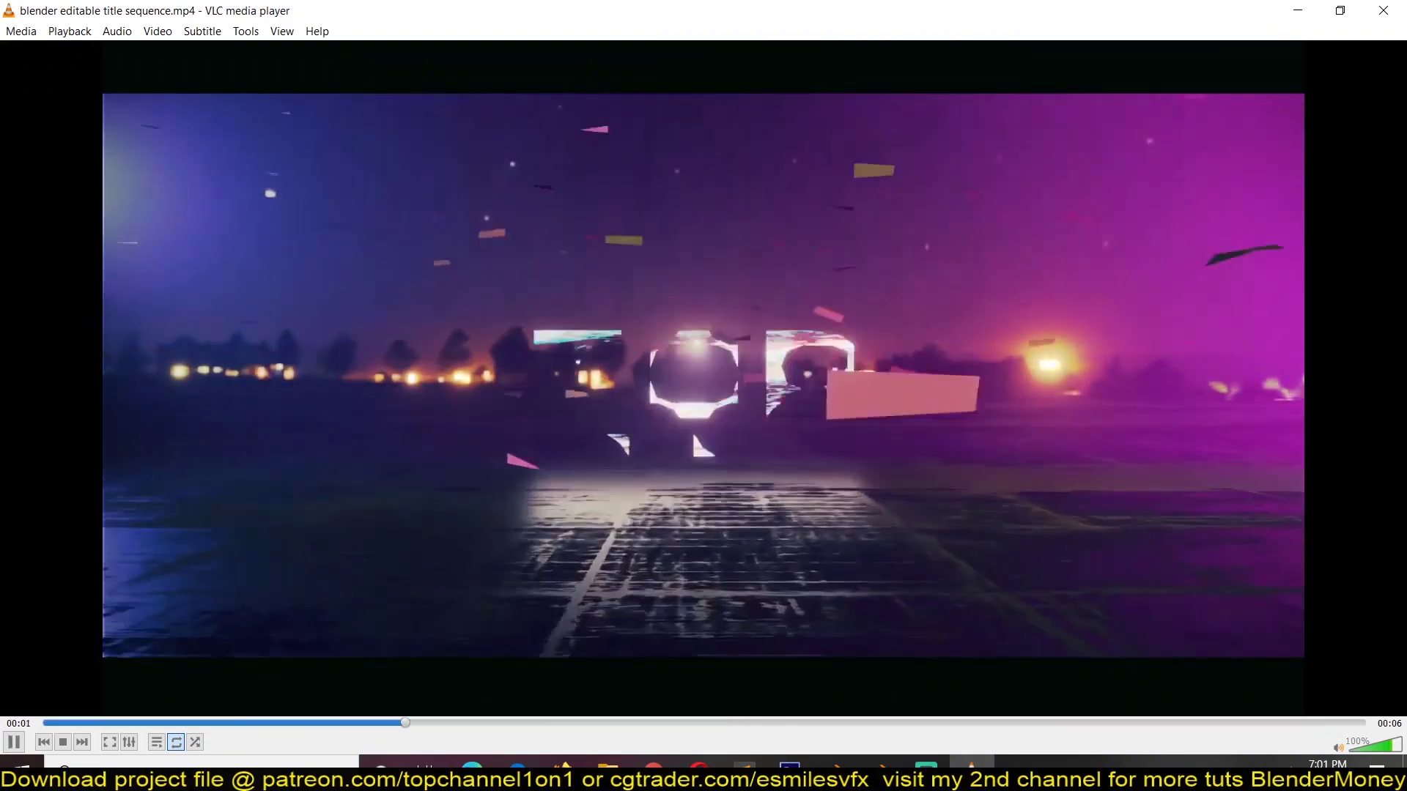
pyautogui.press('space')
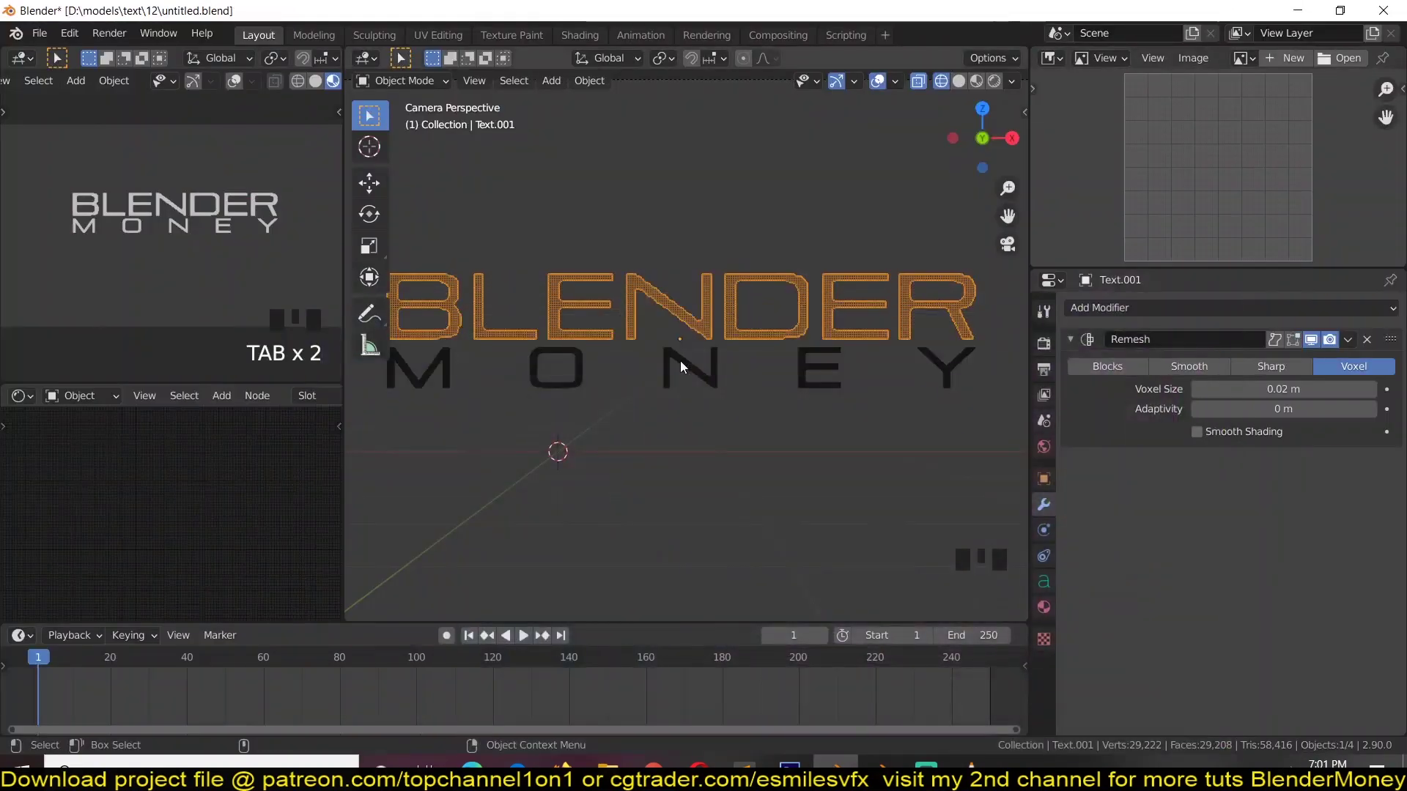
pyautogui.click(729, 304)
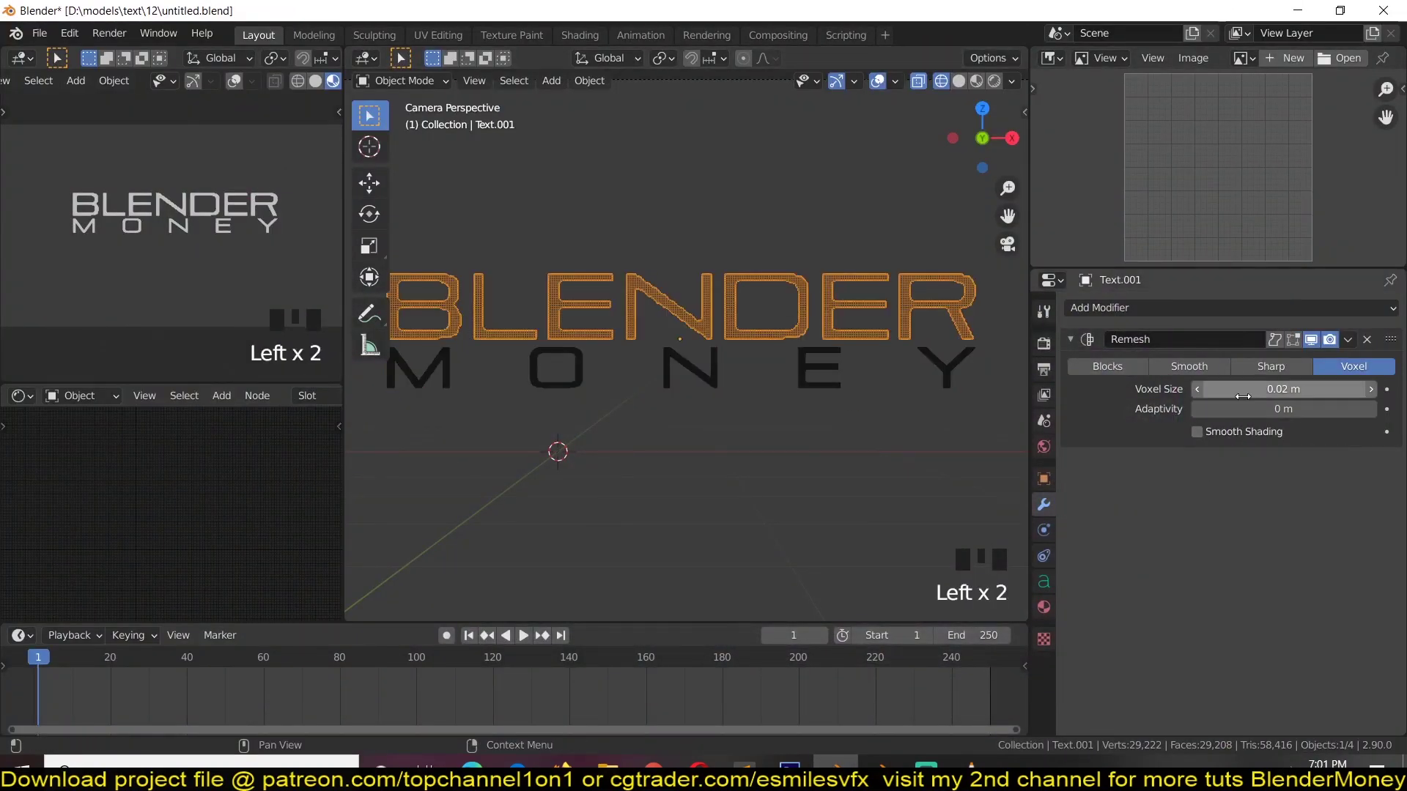
pyautogui.keyDown('shift'); pyautogui.rightClick(228, 676); pyautogui.keyUp('shift')
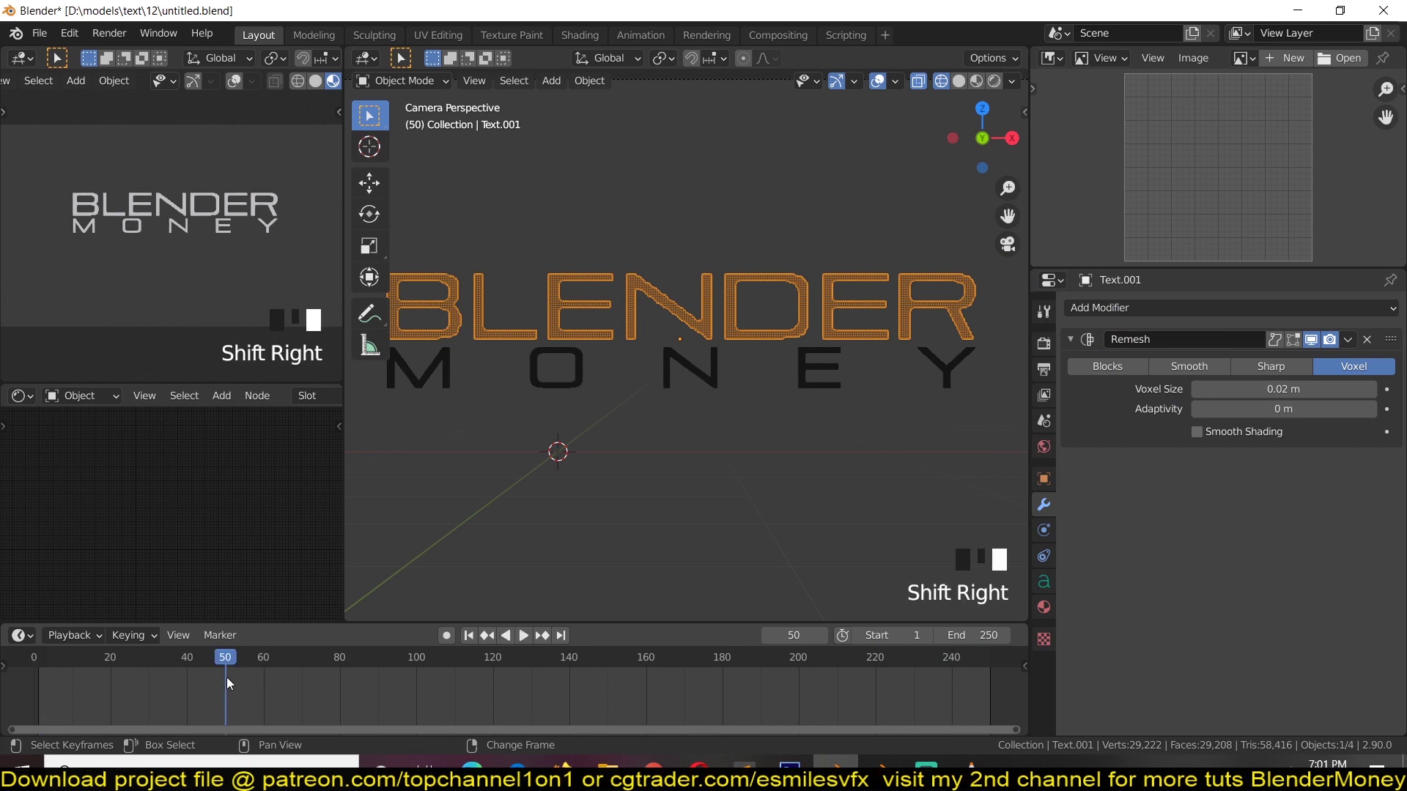
pyautogui.click(1387, 389)
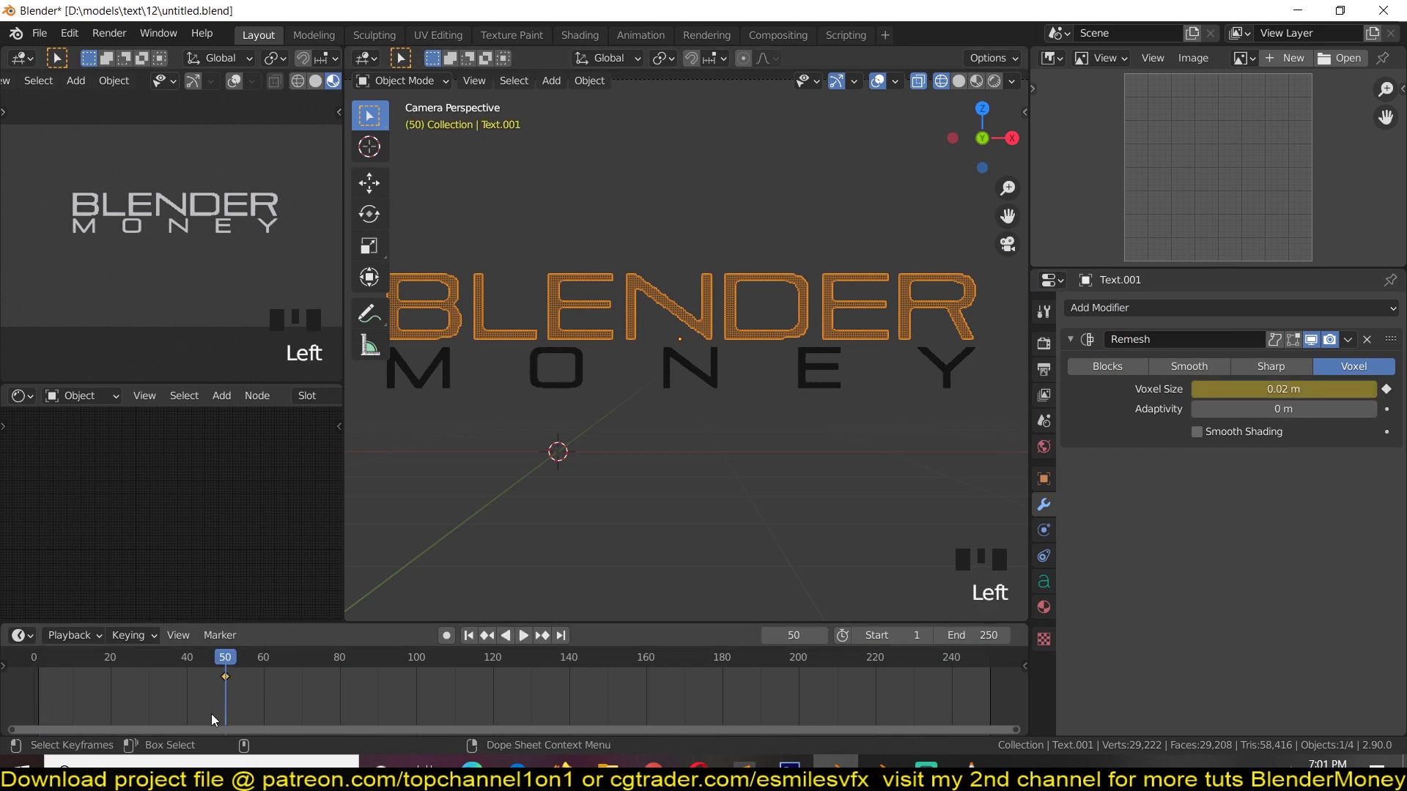
# Set the BLENDER text's Remesh voxel size to 1 m at frame 9 and keyframe it
pyautogui.keyDown('shift'); pyautogui.rightClick(69, 689); pyautogui.keyUp('shift')
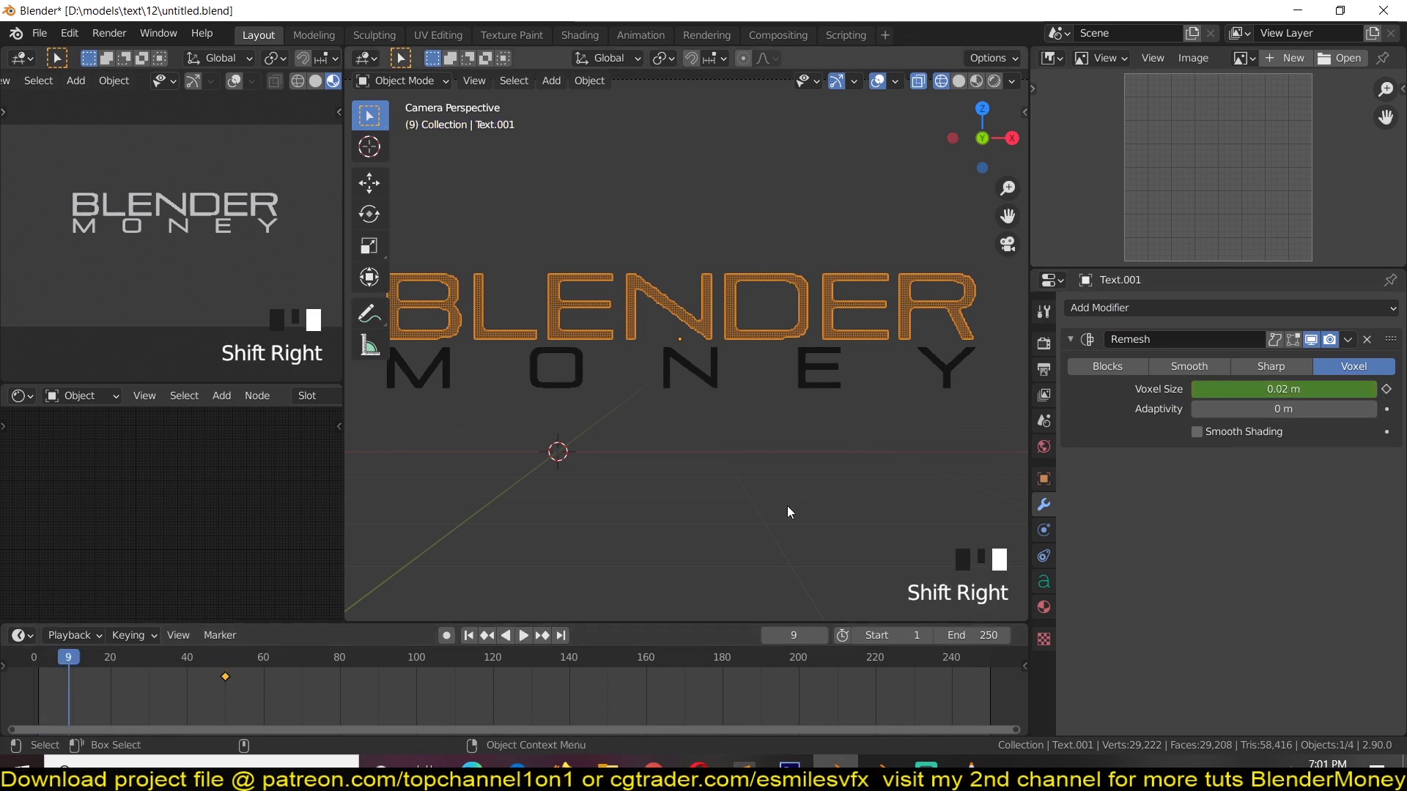
pyautogui.click(1334, 396)
pyautogui.click(594, 370)
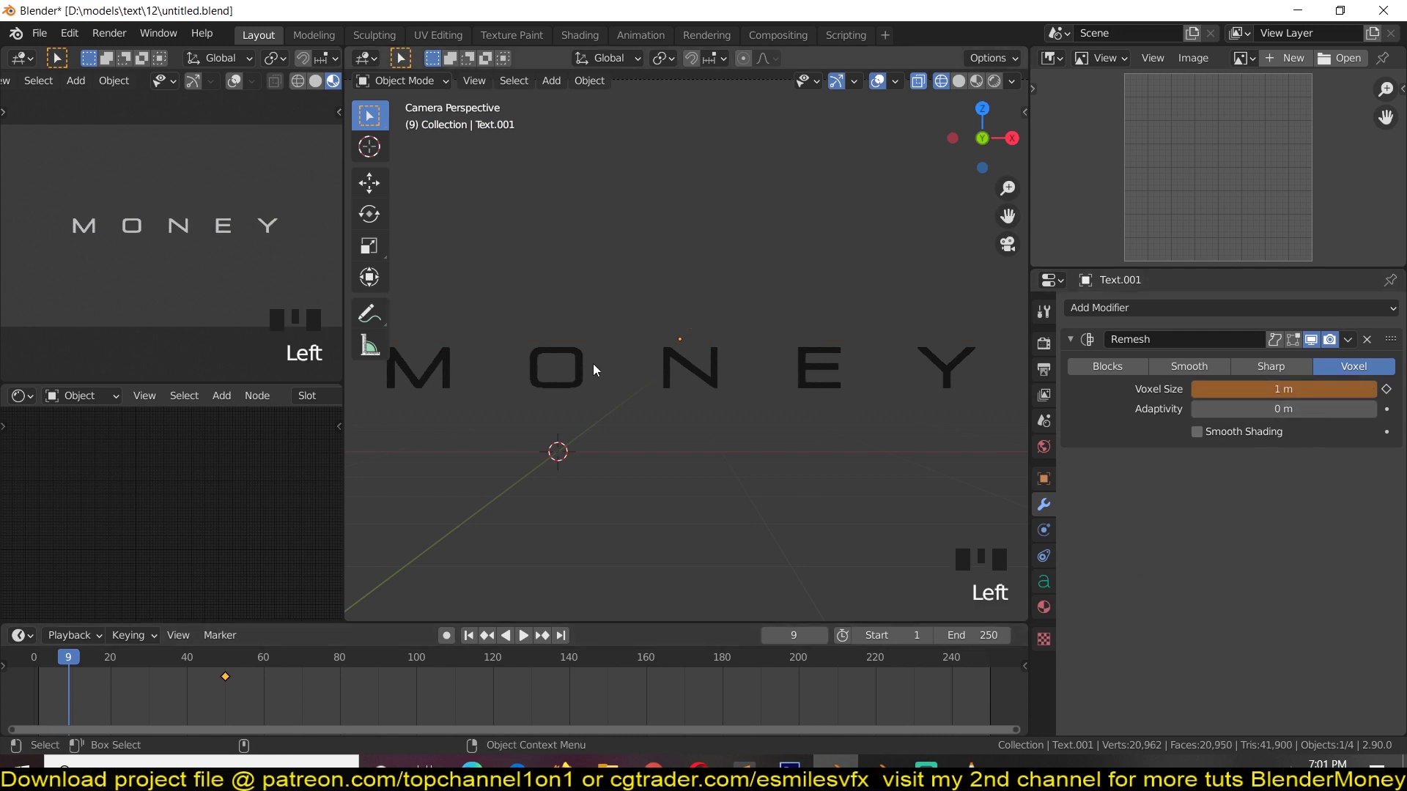
pyautogui.click(1385, 389)
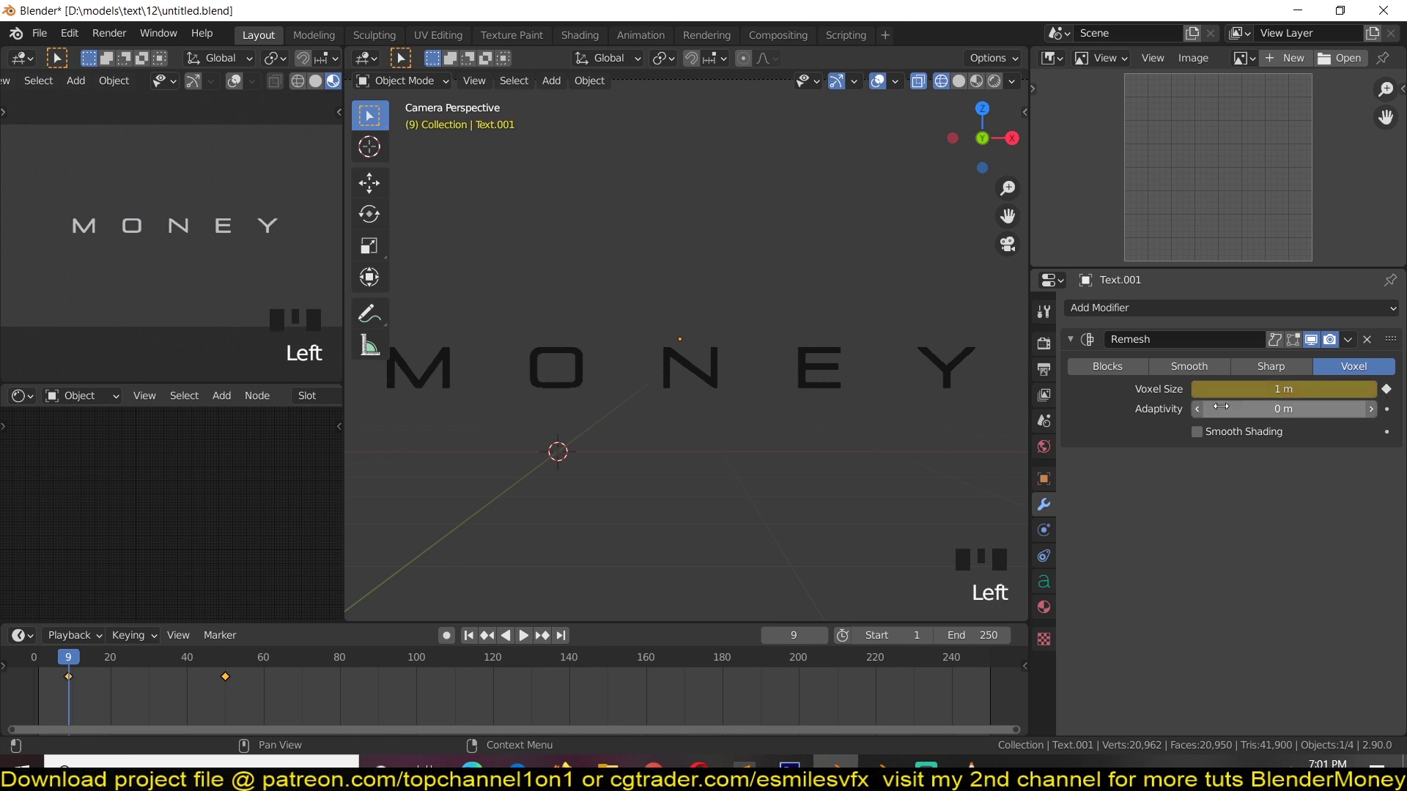
# Keyframe the MONEY text's Remesh voxel size of 0.01 m at frame 60
pyautogui.click(711, 375)
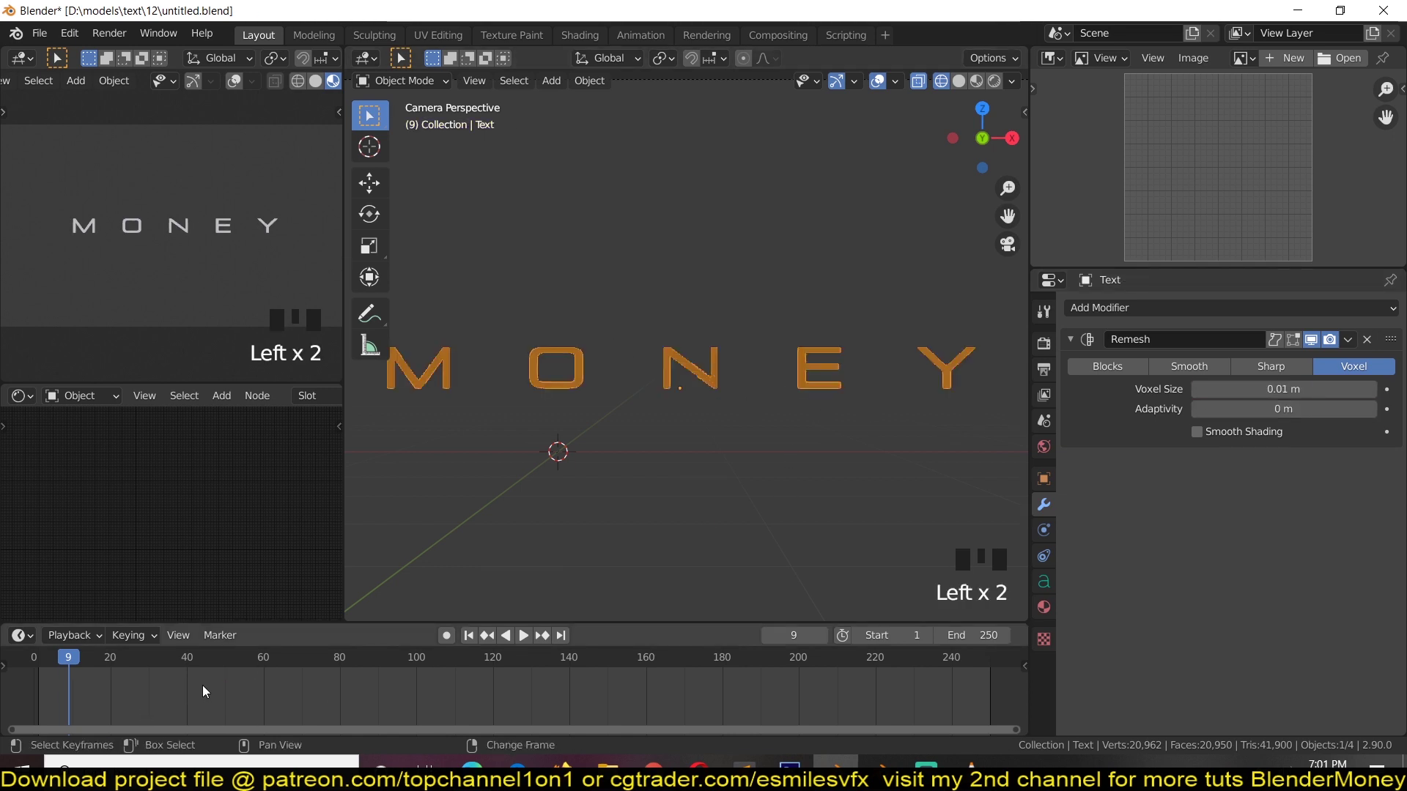
pyautogui.keyDown('shift'); pyautogui.rightClick(262, 686); pyautogui.keyUp('shift')
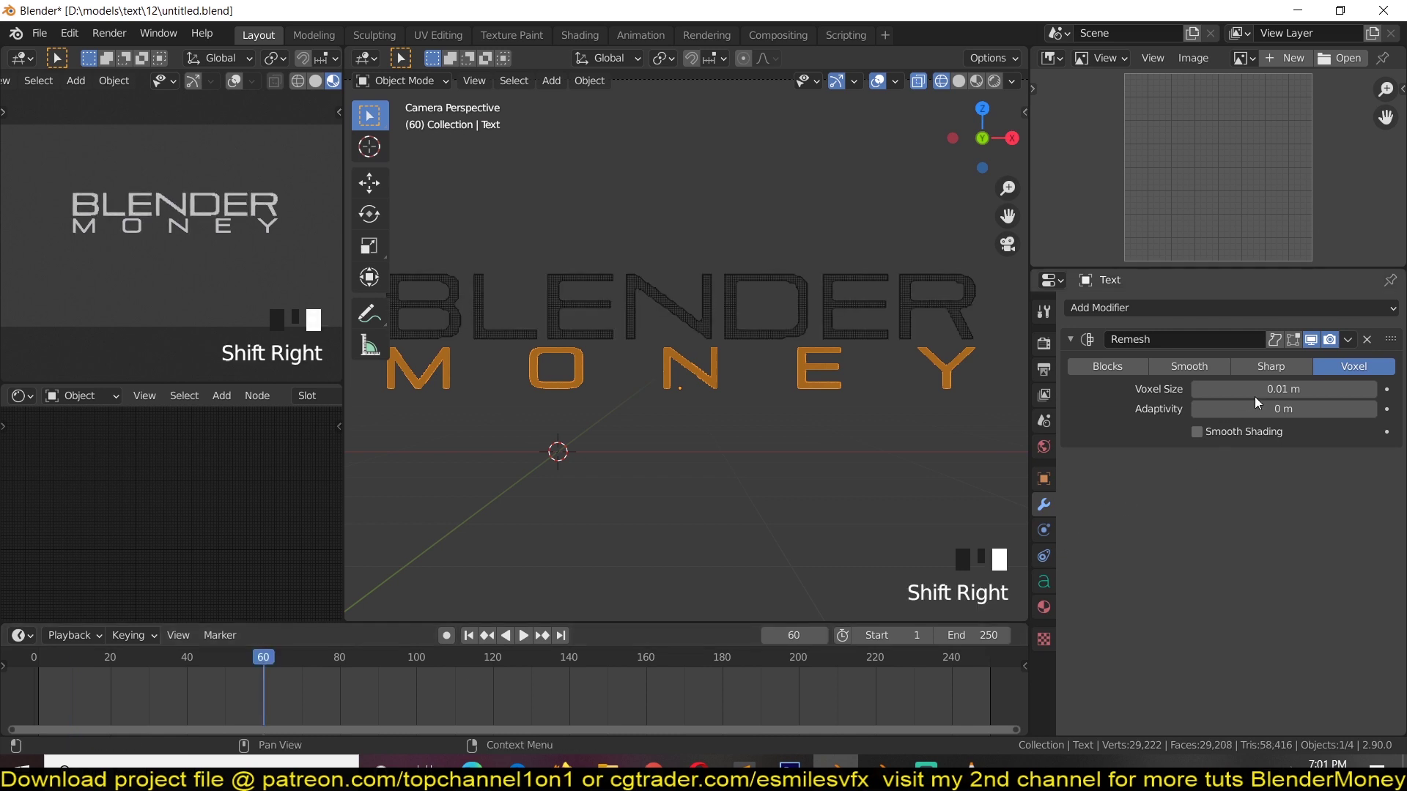
pyautogui.click(1386, 390)
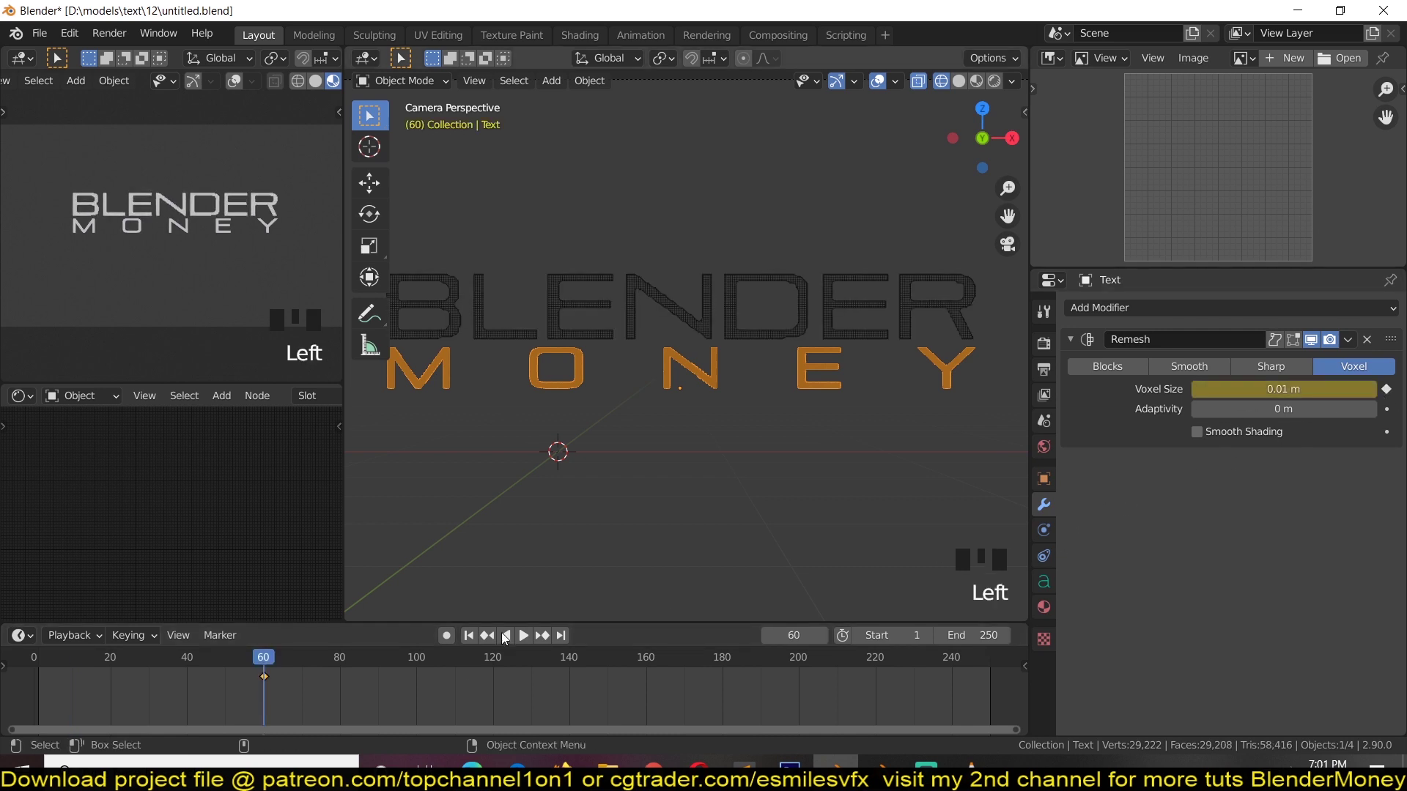
# Set the MONEY text's Remesh voxel size to 1 m at frame 30 and keyframe it
pyautogui.keyDown('shift'); pyautogui.rightClick(150, 686); pyautogui.keyUp('shift')
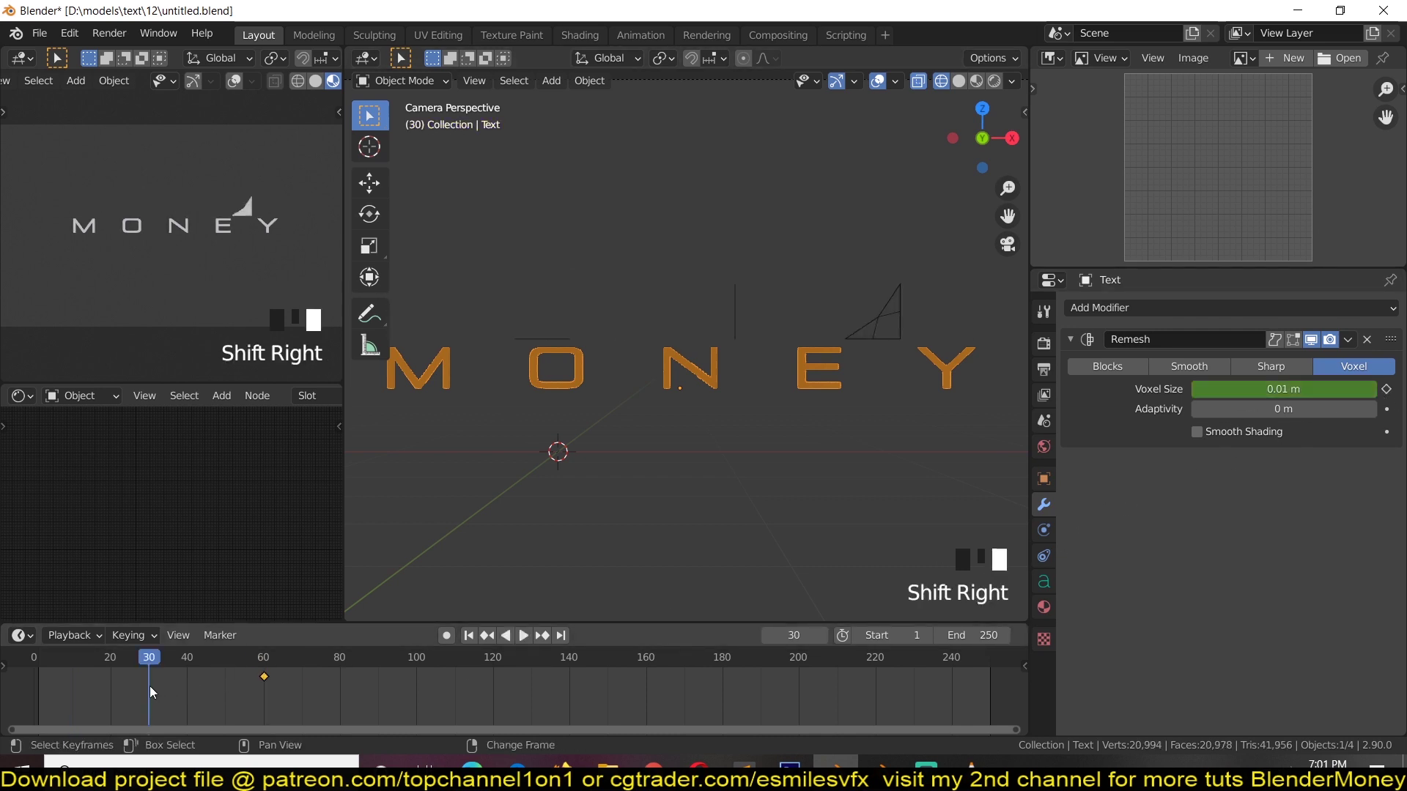
pyautogui.click(1332, 389)
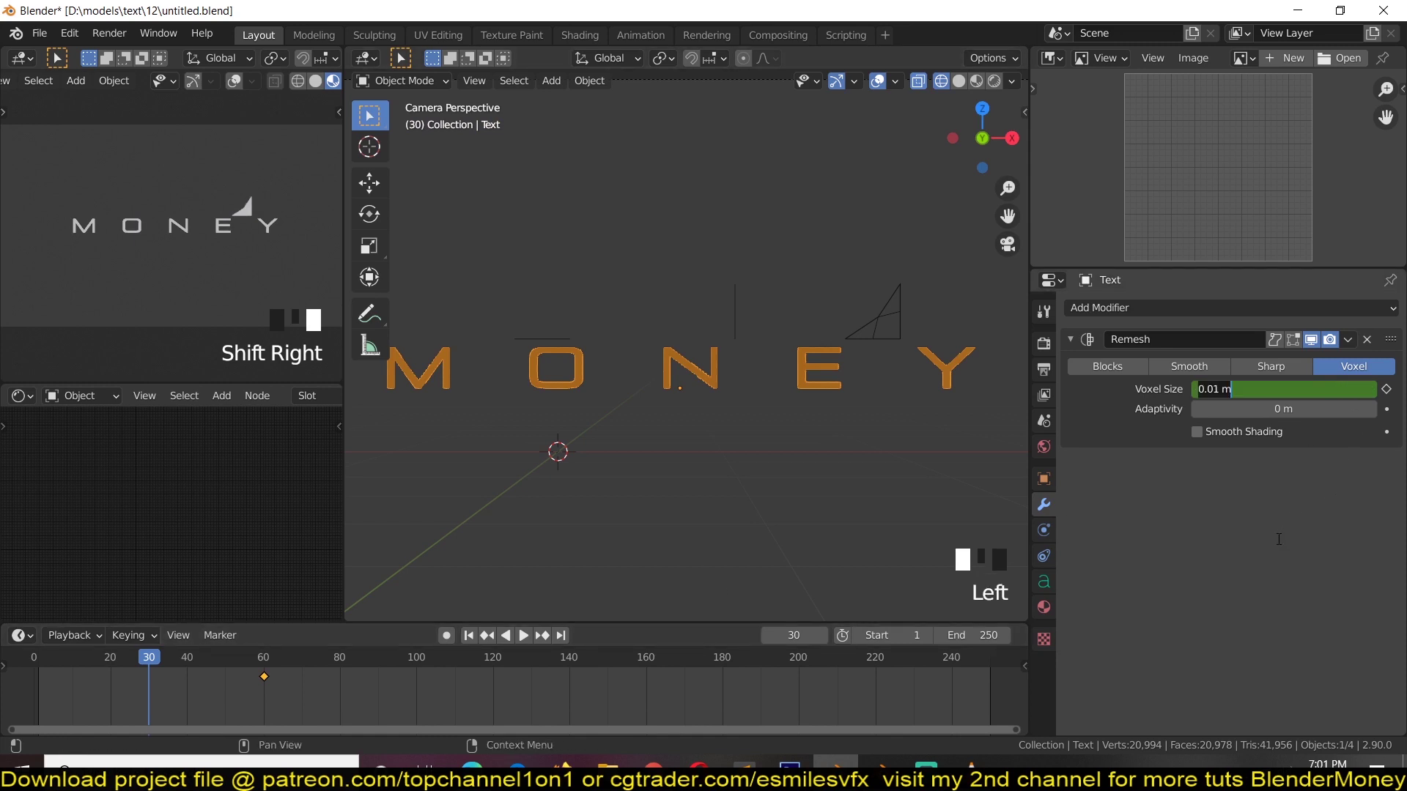
pyautogui.write('1')
pyautogui.click(1278, 539)
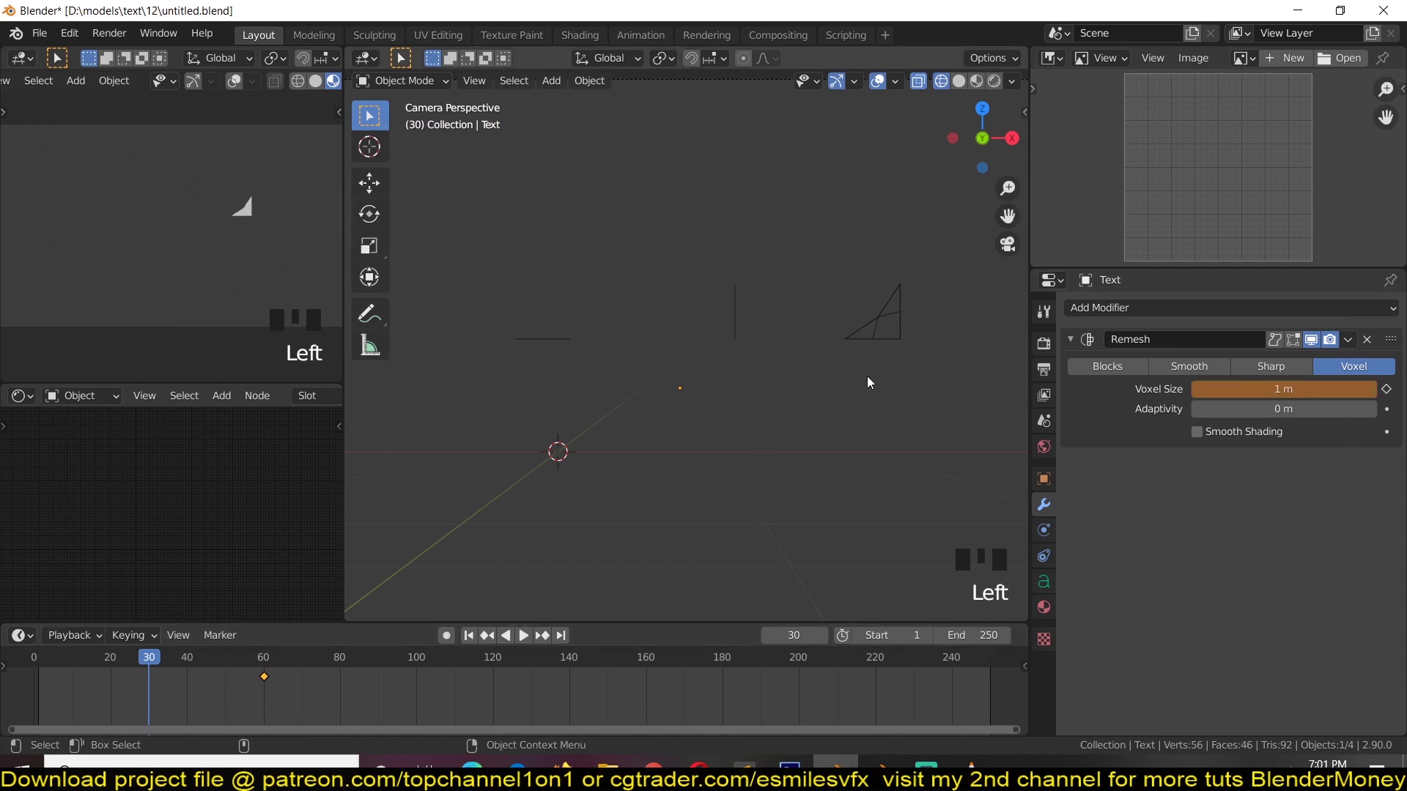
pyautogui.click(1386, 389)
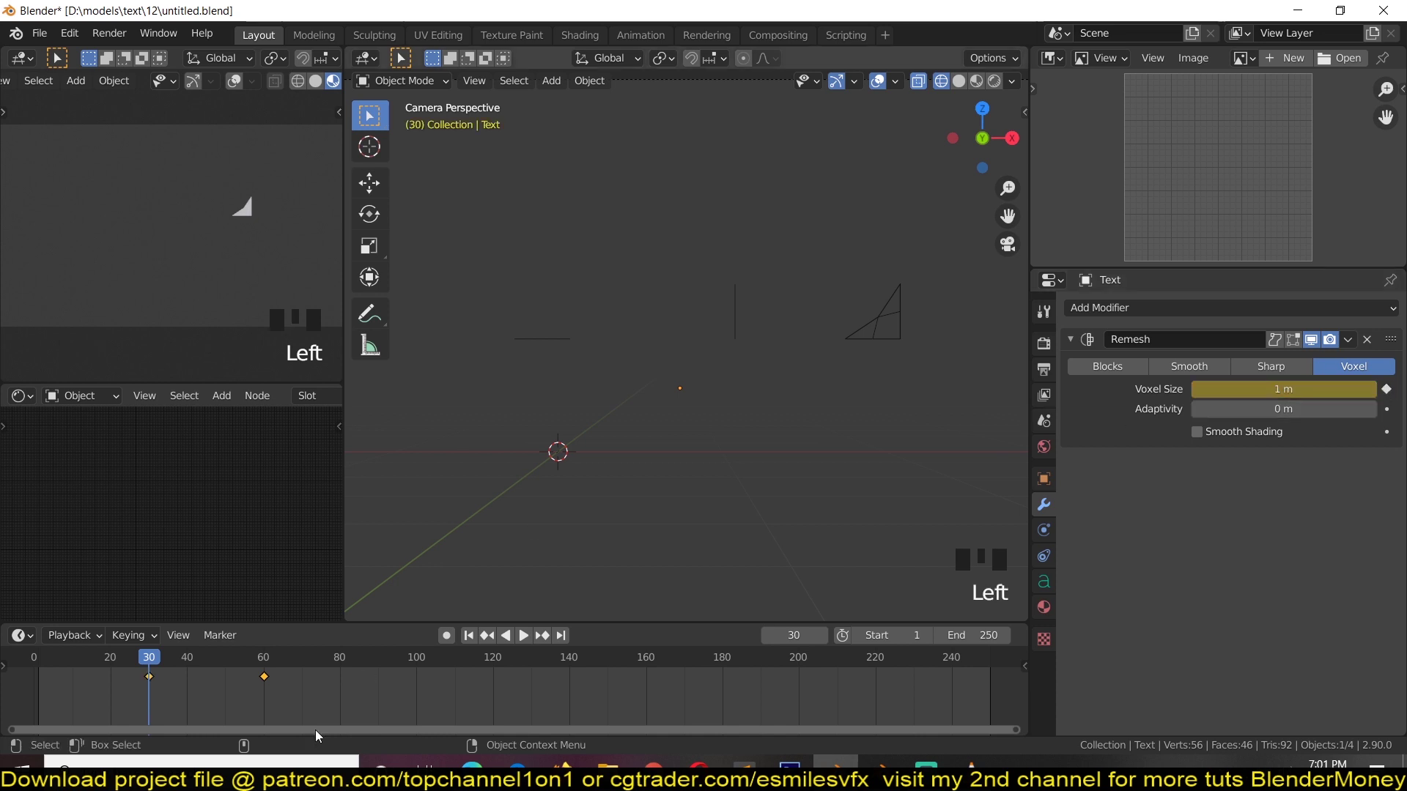
# Play back the animation to preview how the BLENDER and MONEY texts form
pyautogui.hotkey('shift', 'Left')
pyautogui.press('space')
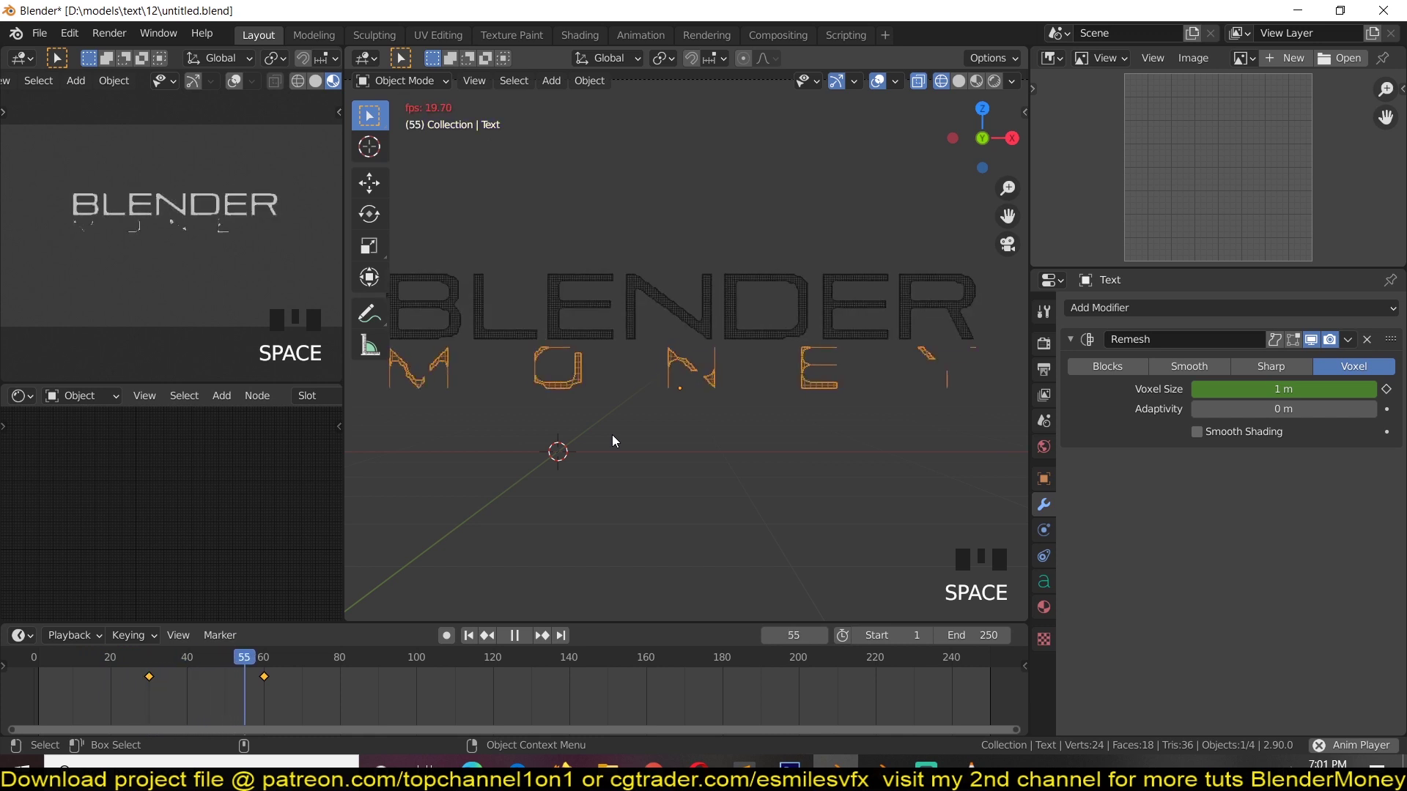
pyautogui.hotkey('shift', 'Right')
pyautogui.press('space')
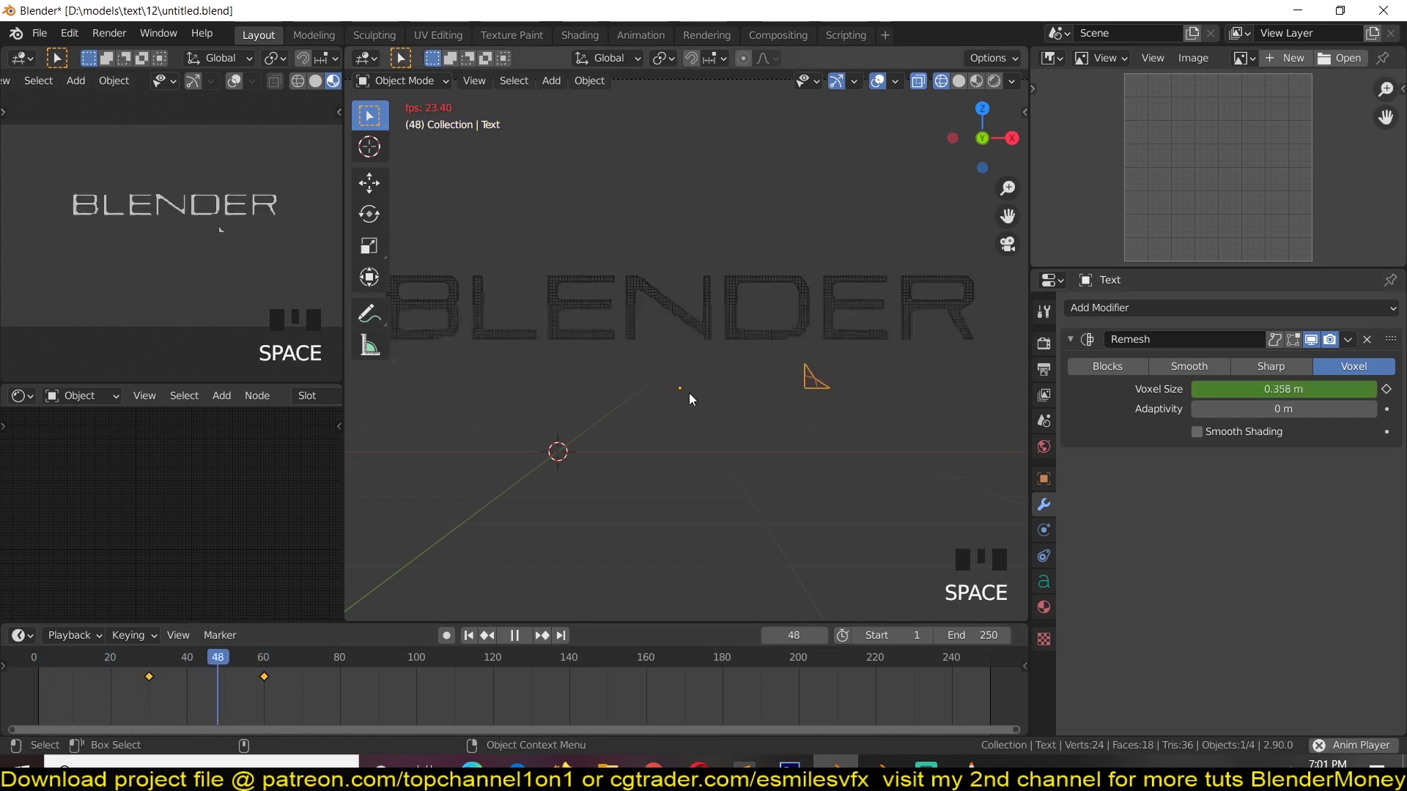
pyautogui.press('space')
# Show the main viewport in solid shading and check the remeshed texts
pyautogui.press('z')
pyautogui.click(949, 415)
pyautogui.scroll(-2, 590, 395)
pyautogui.scroll(4, 629, 368)
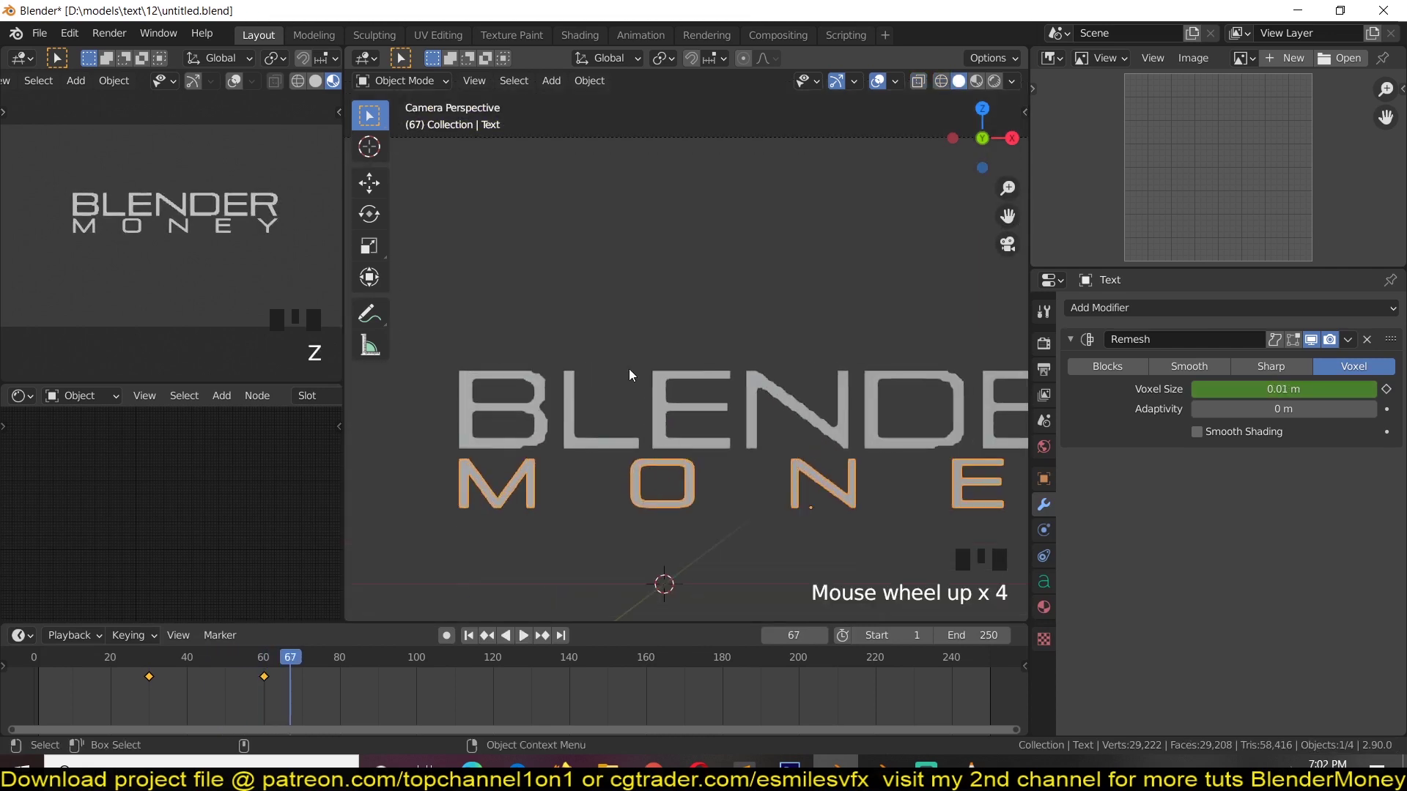
pyautogui.scroll(-3, 628, 368)
# Launch another Blender window, open grounds.blend from D:\models\templates\grounds and view the road planes from another side
pyautogui.hotkey('shift', 'a')
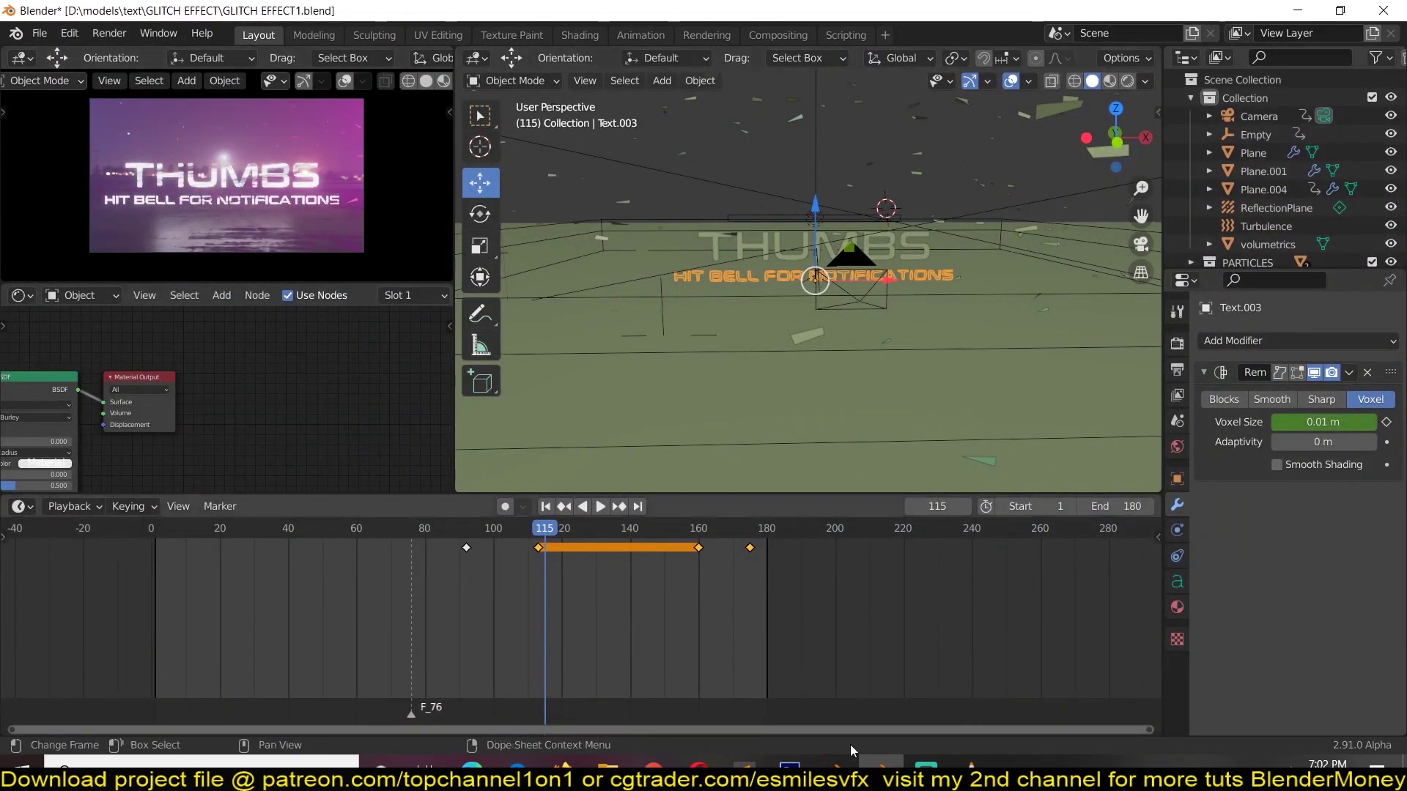
pyautogui.rightClick(881, 764)
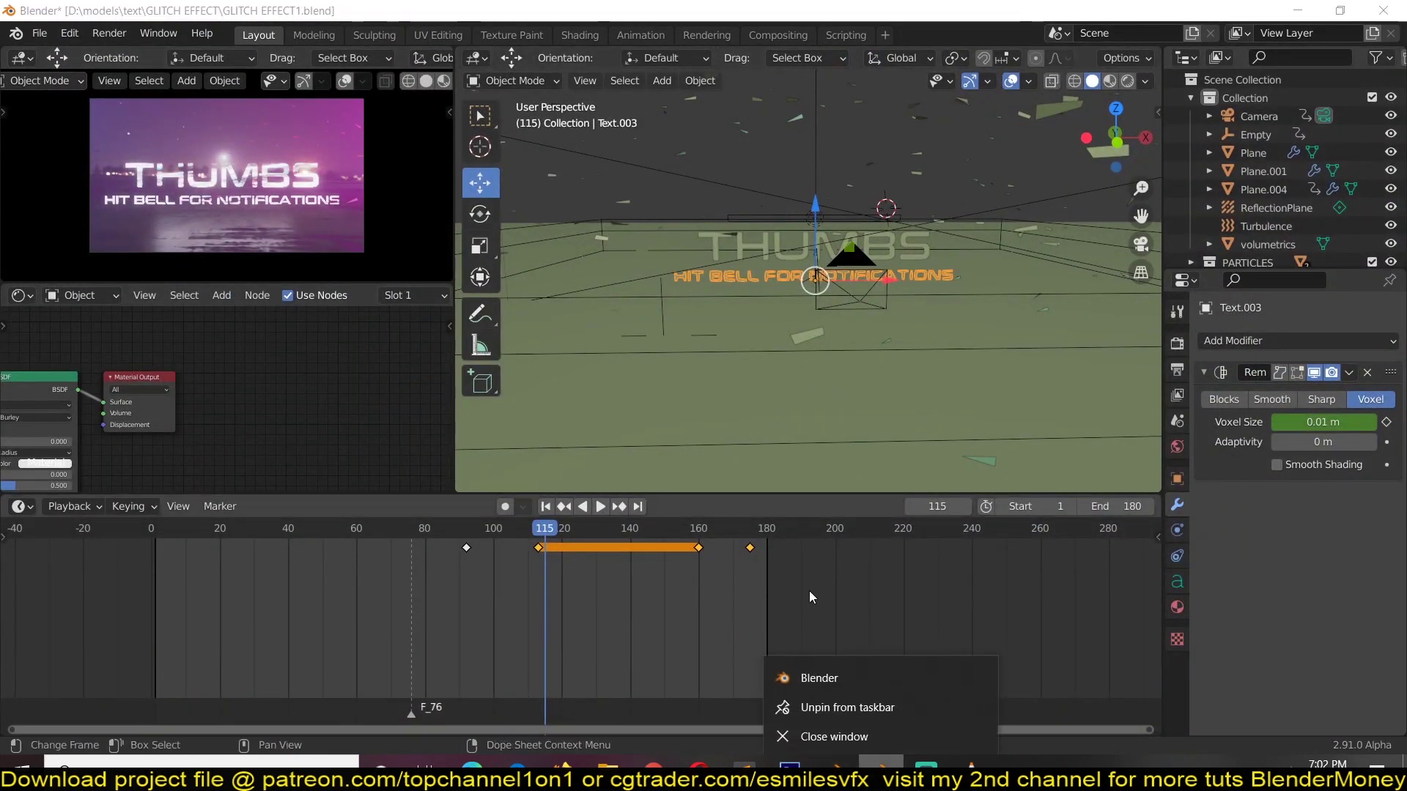
pyautogui.click(843, 674)
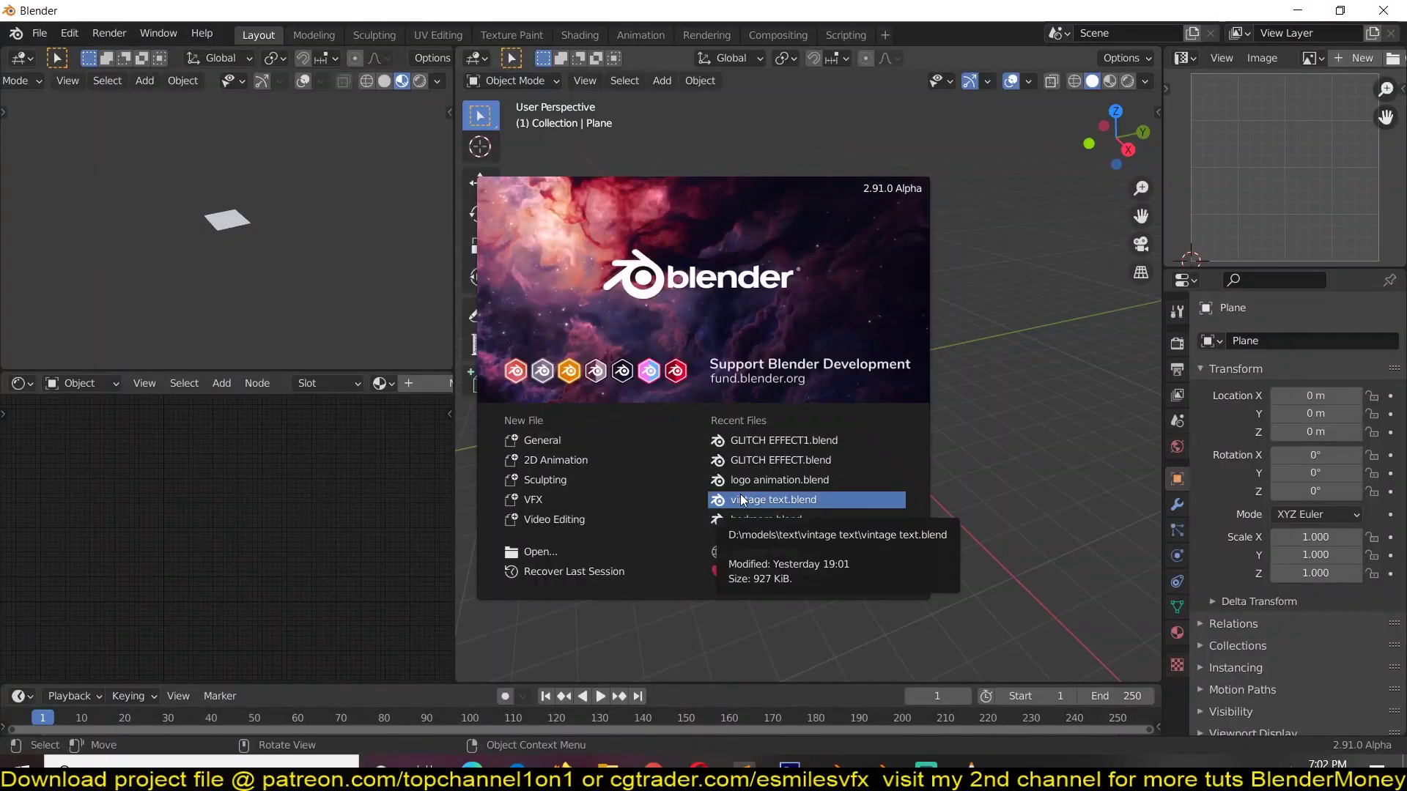
pyautogui.click(743, 496)
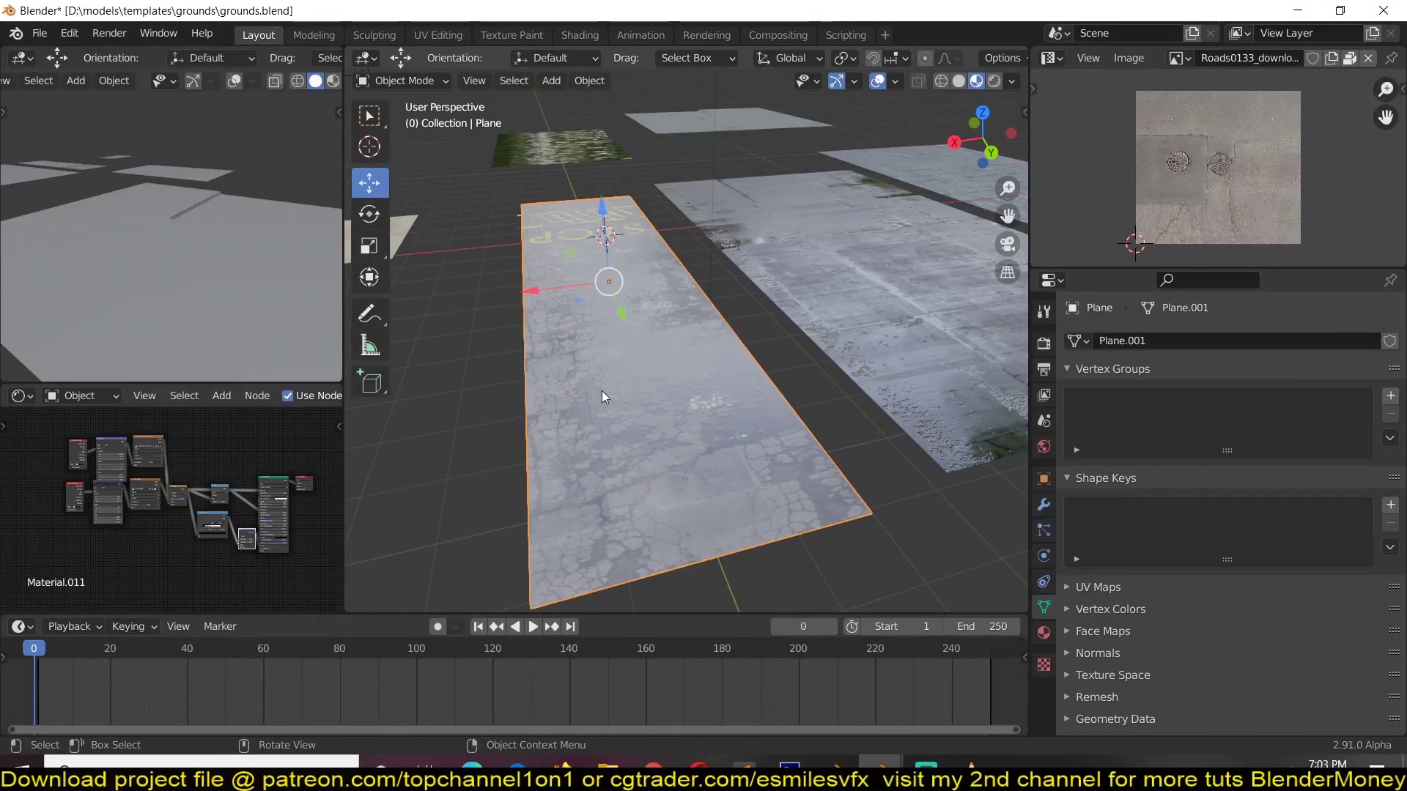
pyautogui.moveTo(648, 372); pyautogui.dragTo(765, 325, button='middle')
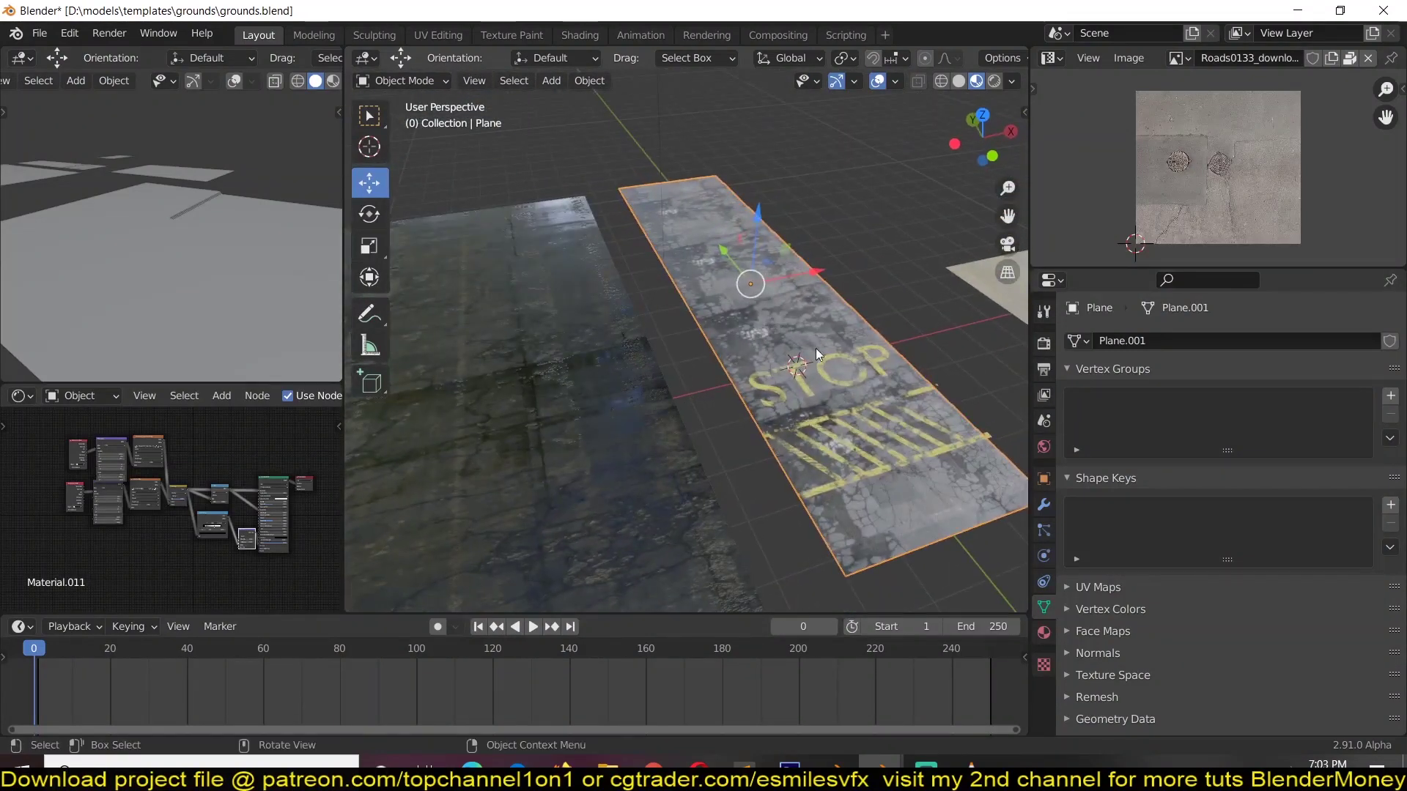
# Copy the grey road plane with its STOP lettering and yellow stripes into the title scene and scale them up about 1.75 times
pyautogui.moveTo(863, 376); pyautogui.dragTo(776, 380, button='middle')
pyautogui.moveTo(856, 372); pyautogui.dragTo(656, 530)
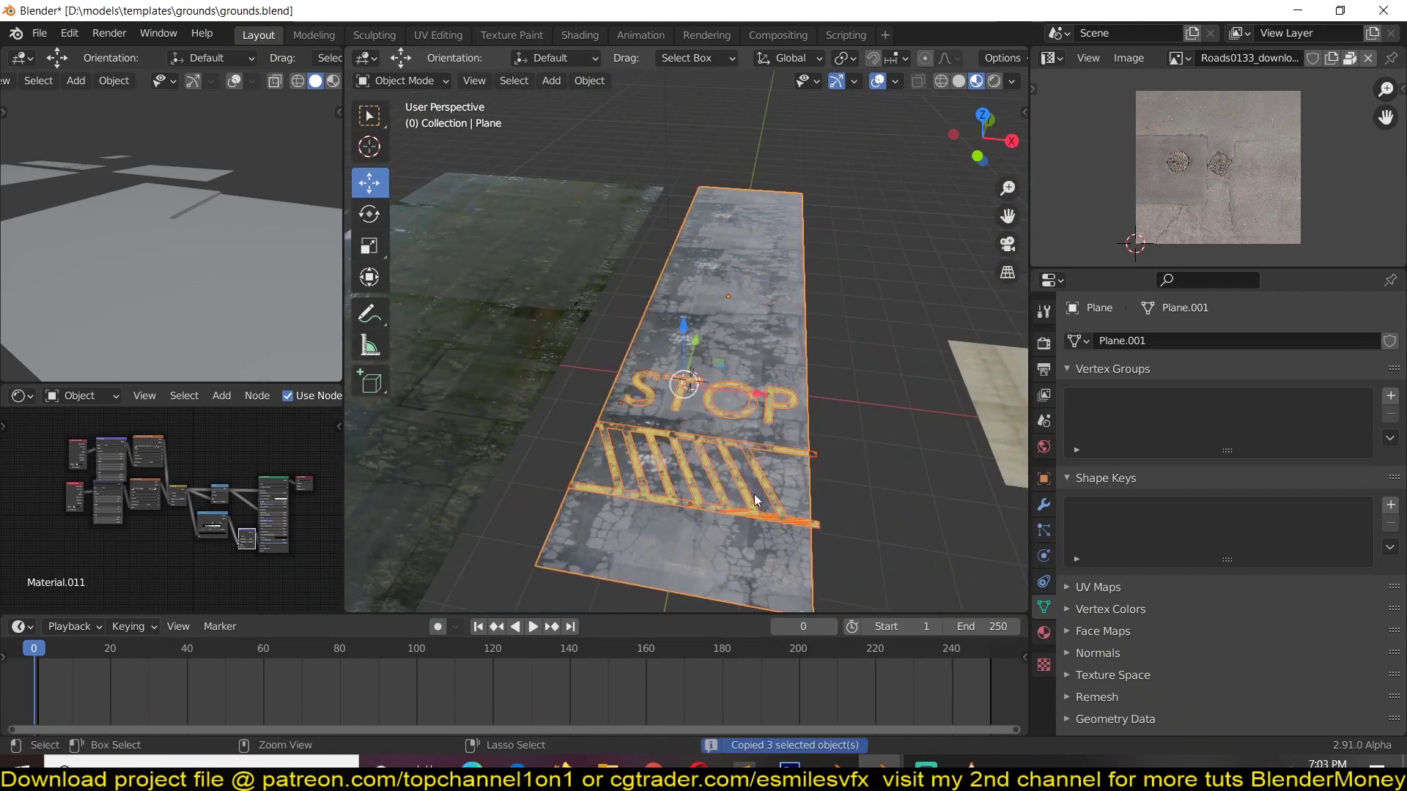
pyautogui.hotkey('ctrl', 'c')
pyautogui.hotkey('ctrl', 'v')
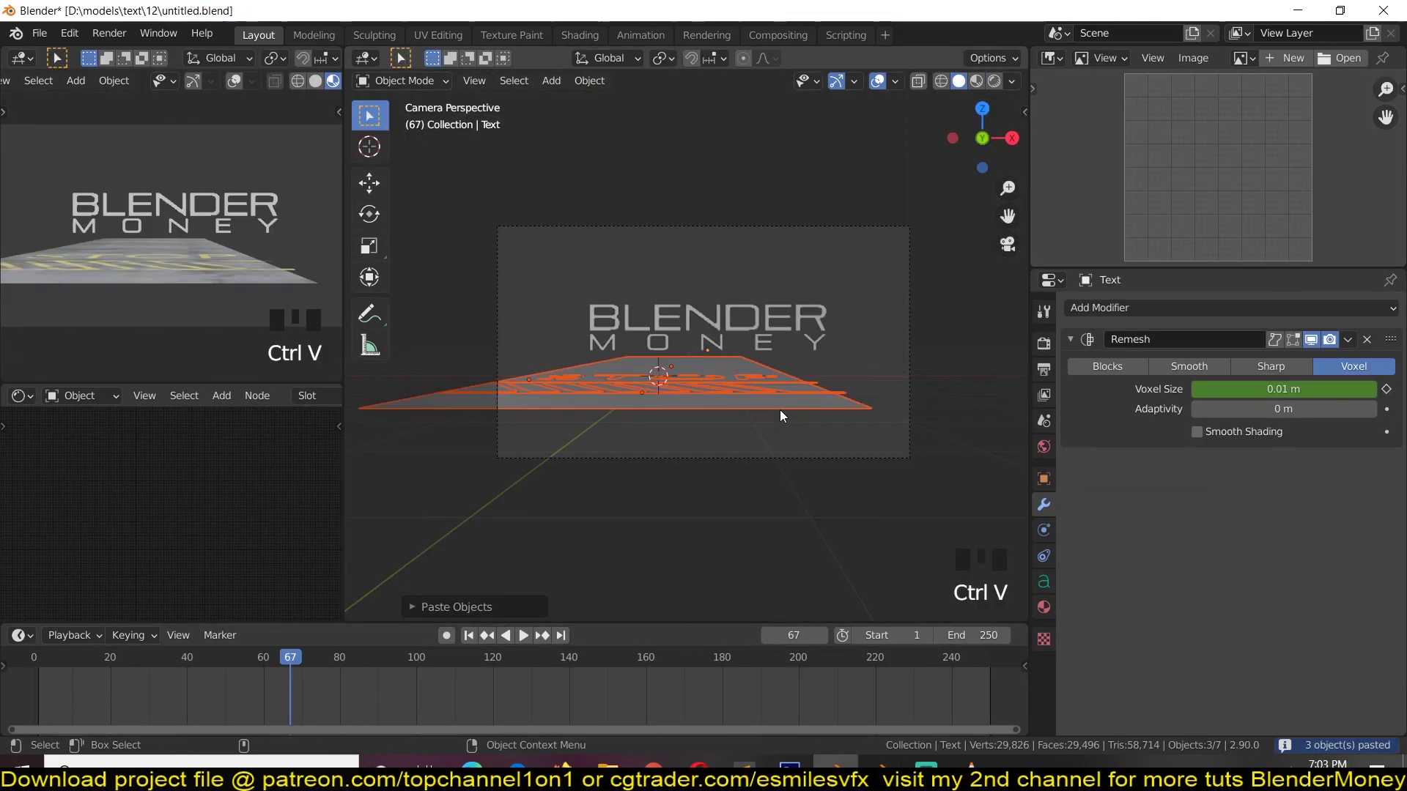
pyautogui.press('s')
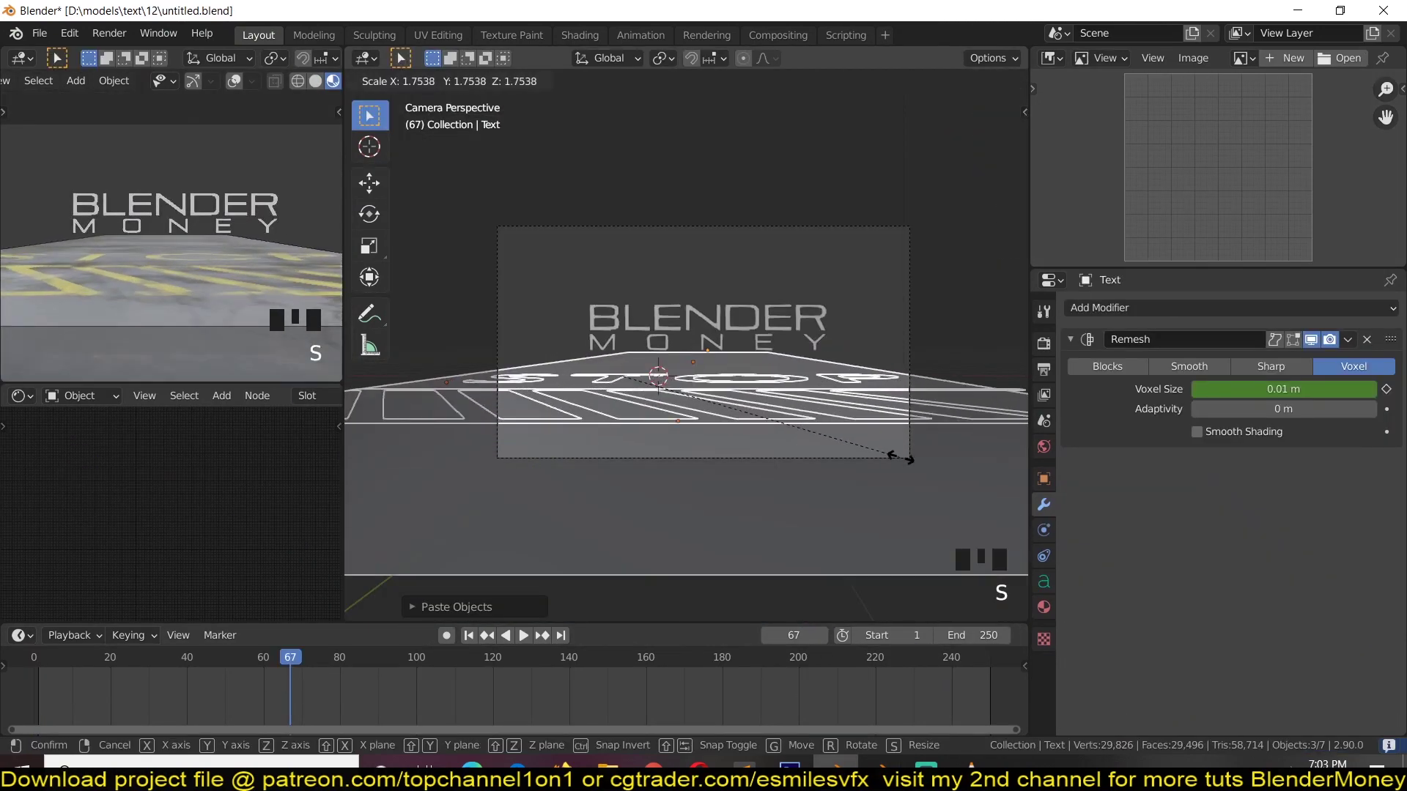
pyautogui.click(891, 439)
pyautogui.hotkey('alt', 'a')
# Widen the pasted road plane to about 1.93 times along the global X axis
pyautogui.press('`')
pyautogui.click(808, 425)
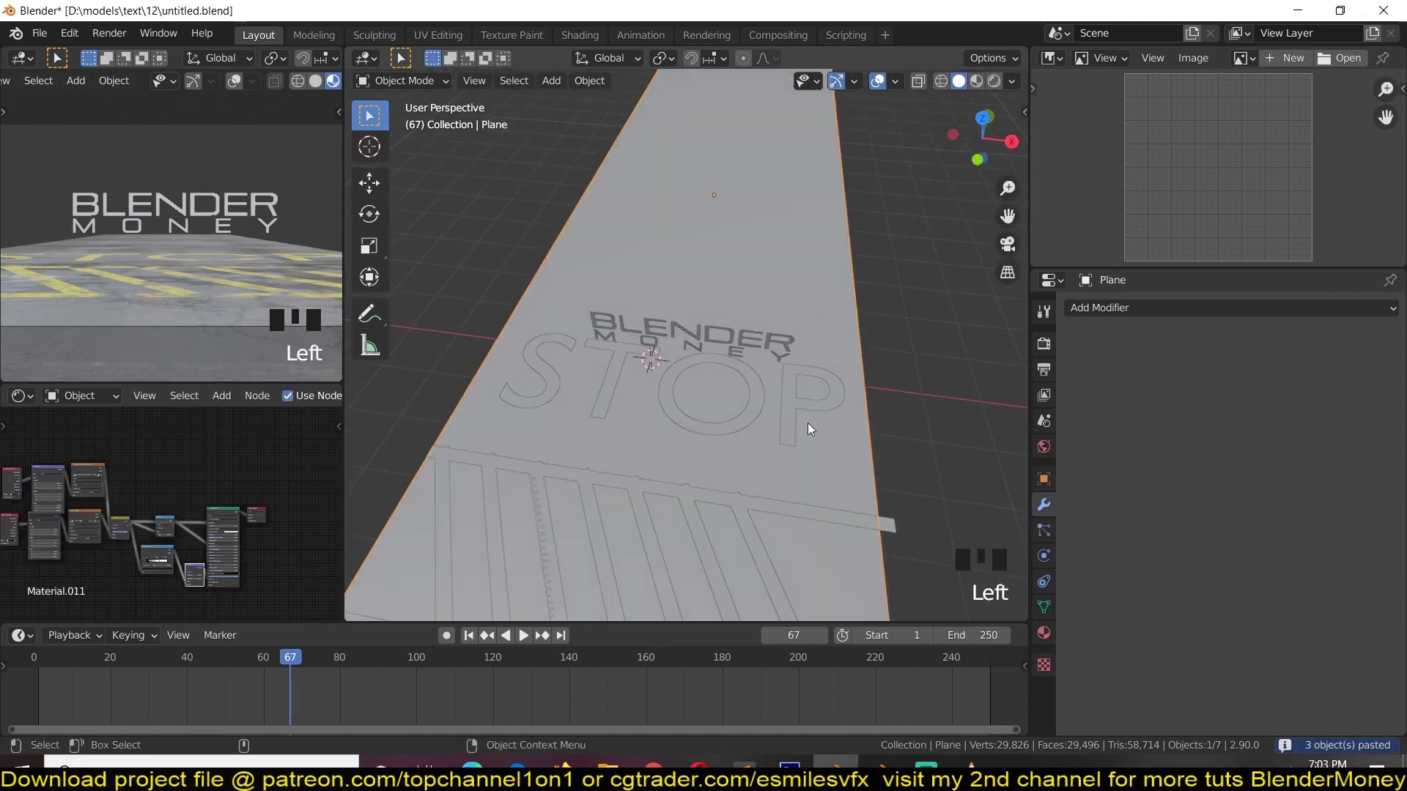
pyautogui.scroll(-5, 771, 428)
pyautogui.scroll(3, 708, 396)
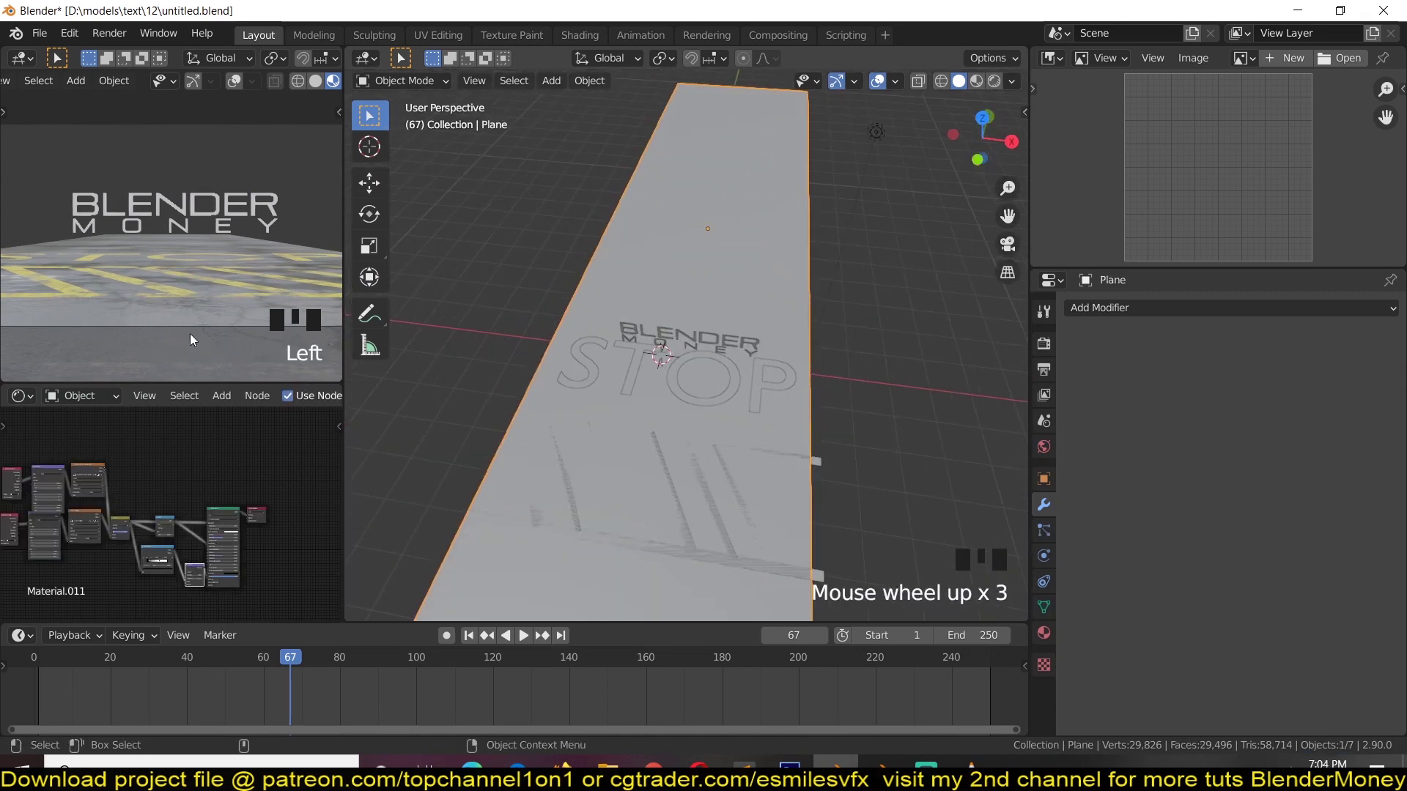
pyautogui.press('s')
pyautogui.press('x')
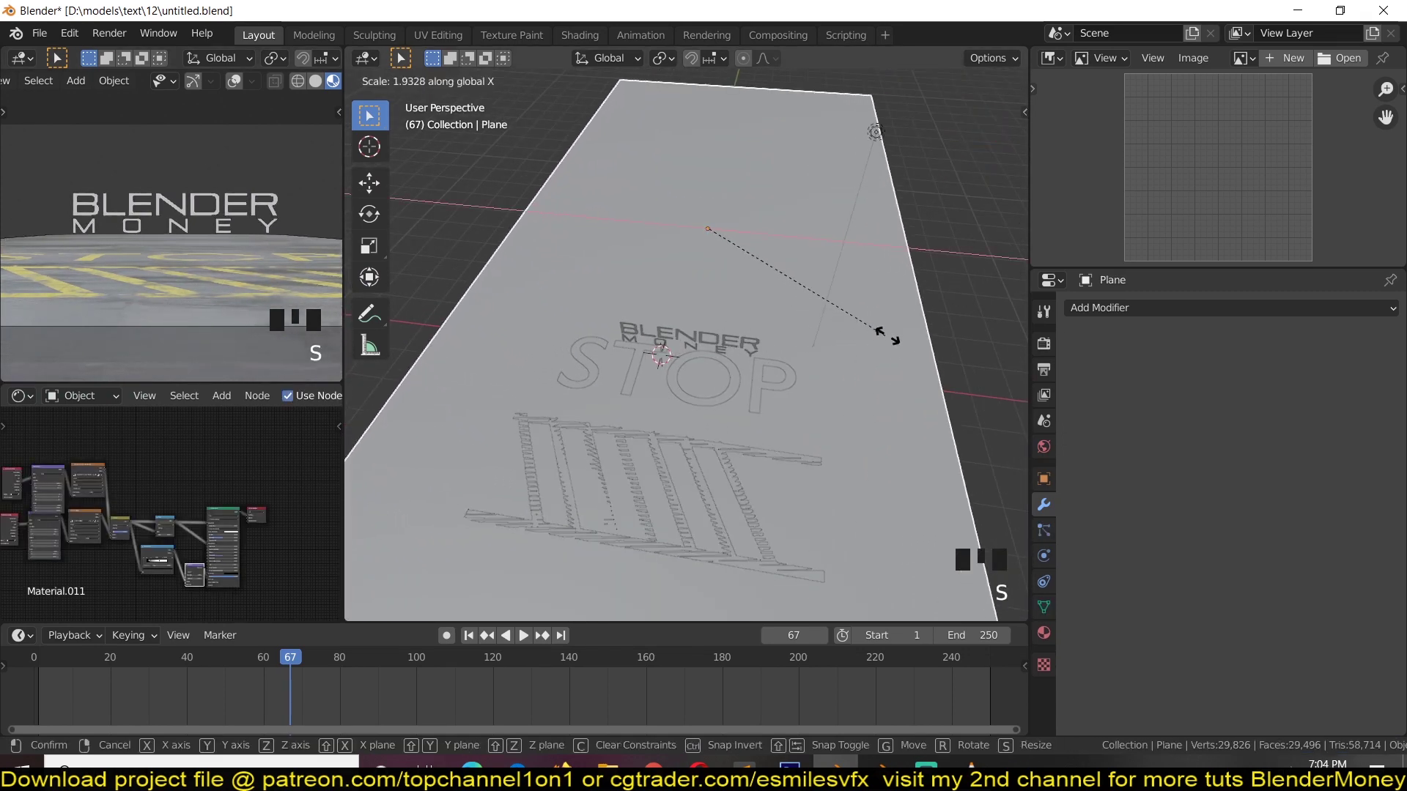
pyautogui.click(889, 336)
# Color the objects in the solid main viewport with Random colors and view the road from a lower angle
pyautogui.click(1012, 81)
pyautogui.click(988, 330)
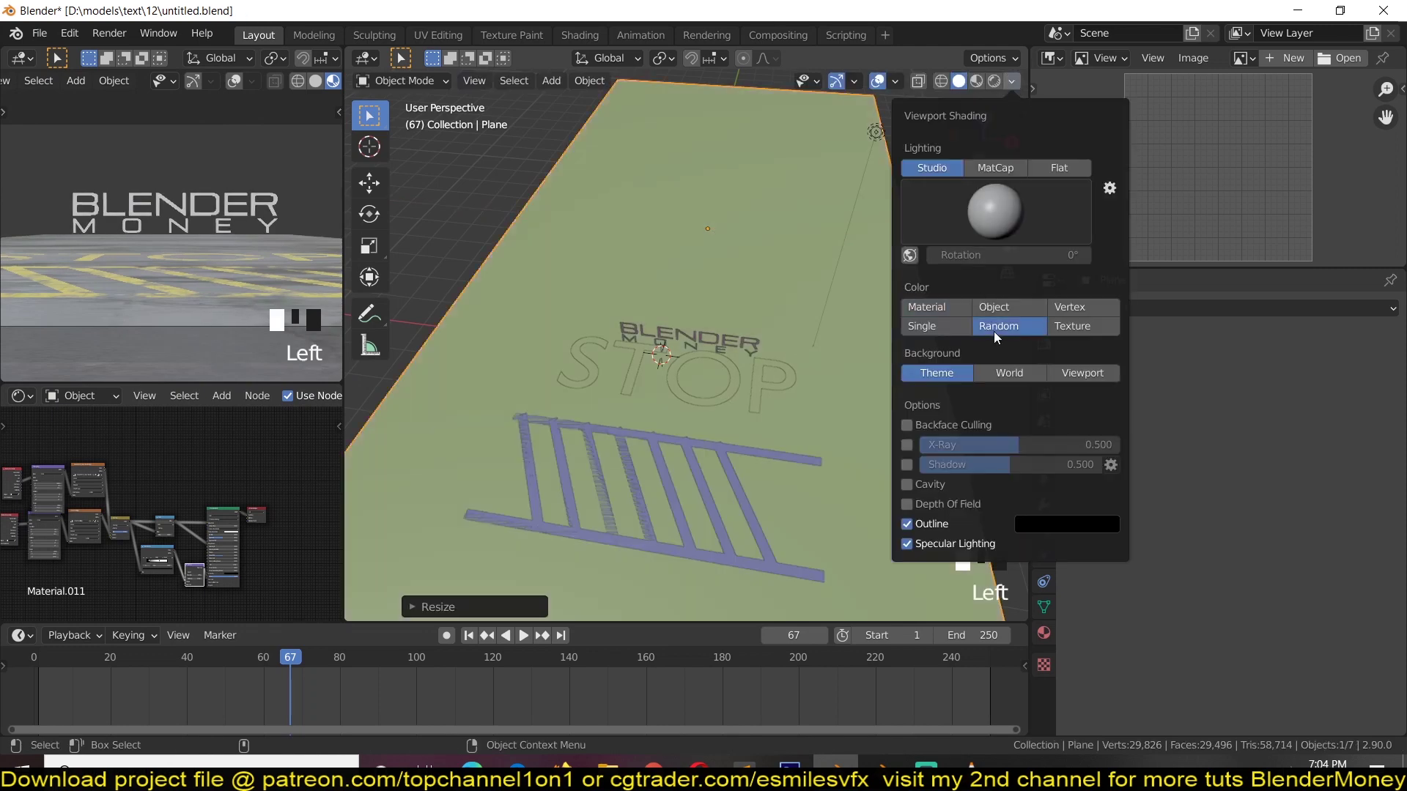
pyautogui.moveTo(754, 322); pyautogui.dragTo(722, 245, button='middle')
# Replace the STOP lettering on the road with the text "eeyy!"
pyautogui.click(695, 371)
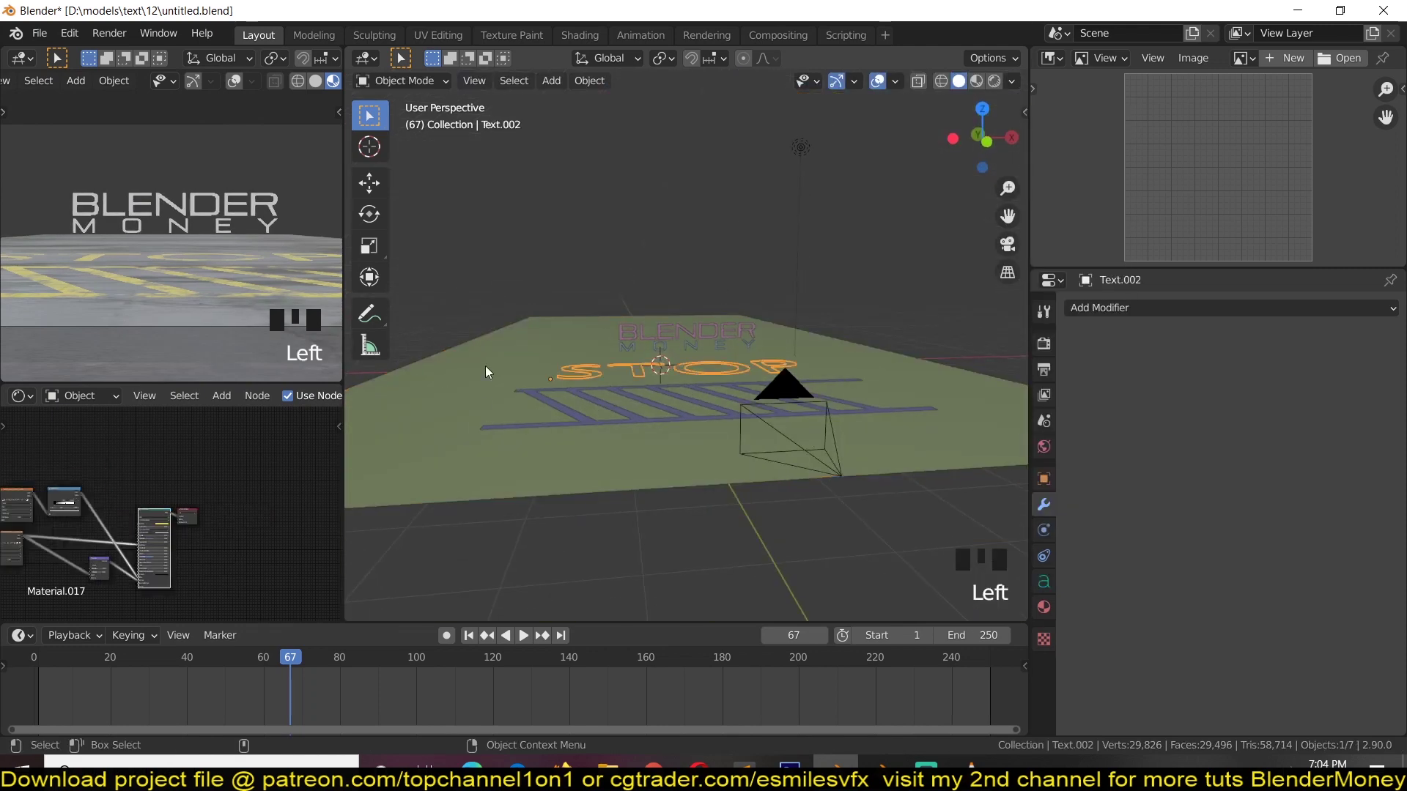
pyautogui.press('`')
pyautogui.moveTo(552, 364); pyautogui.dragTo(620, 463, button='middle')
pyautogui.press('Tab')
pyautogui.hotkey('ctrl', 'a')
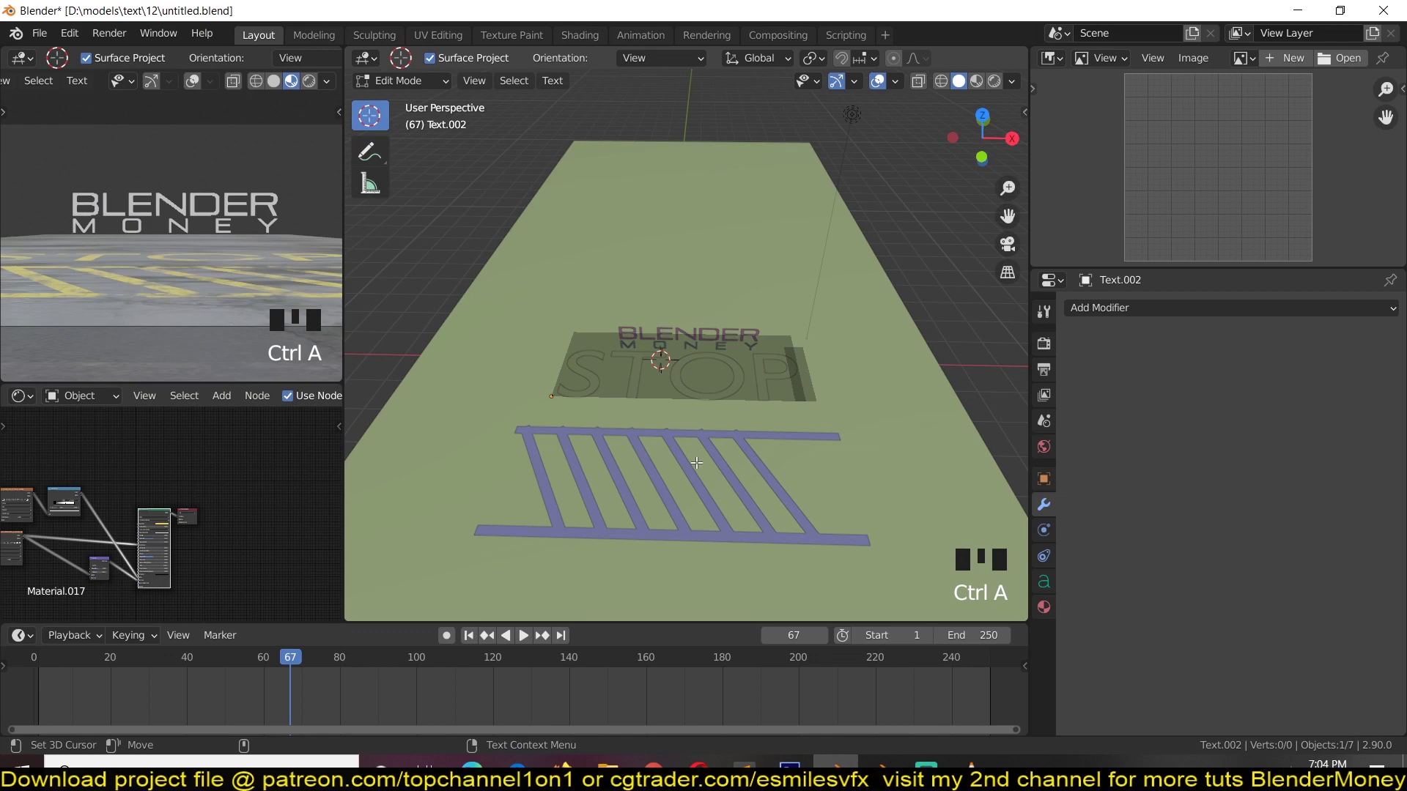
pyautogui.write('eeyy')
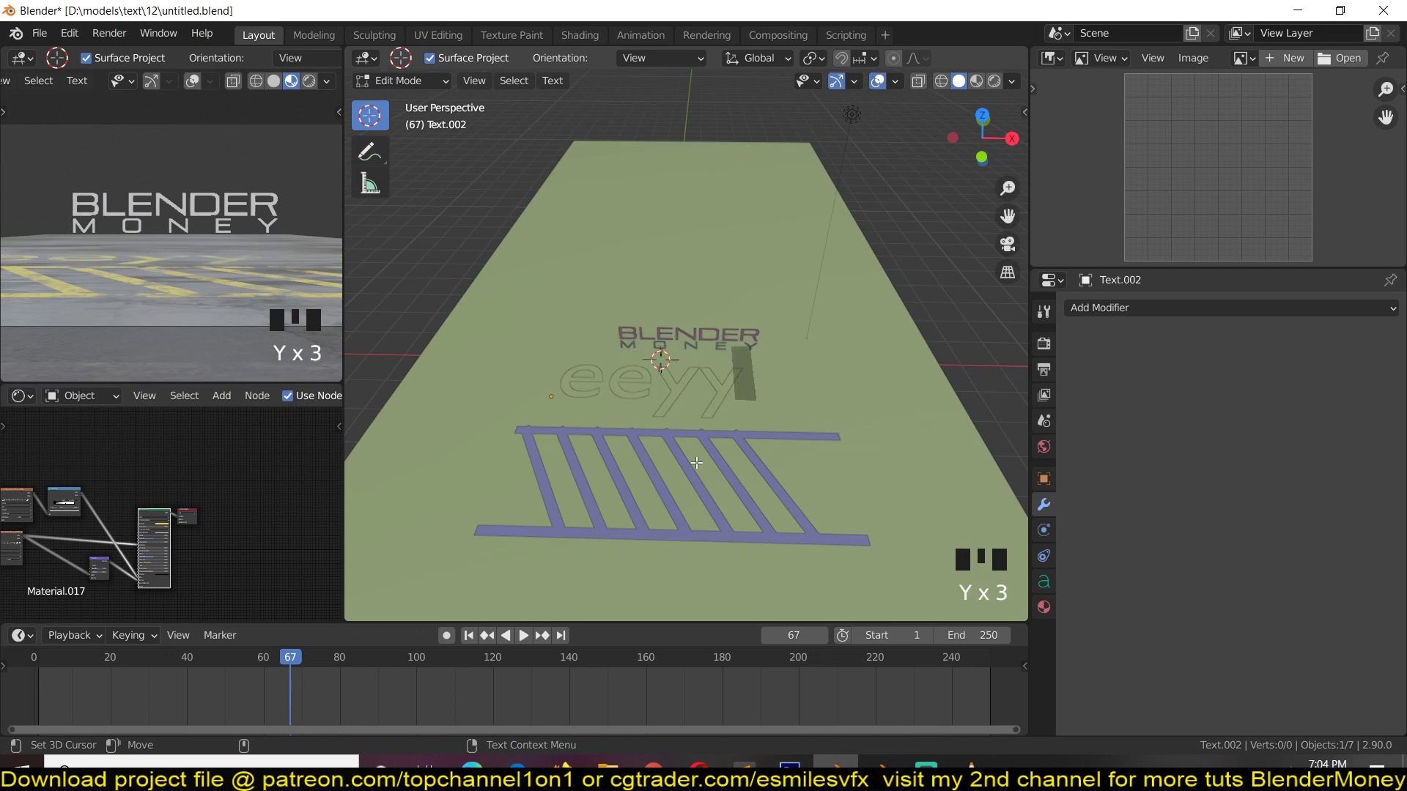
pyautogui.write('!')
pyautogui.press('Tab')
# Show the main viewport in rendered shading and inspect the yellow road lettering up close with nothing selected
pyautogui.click(994, 81)
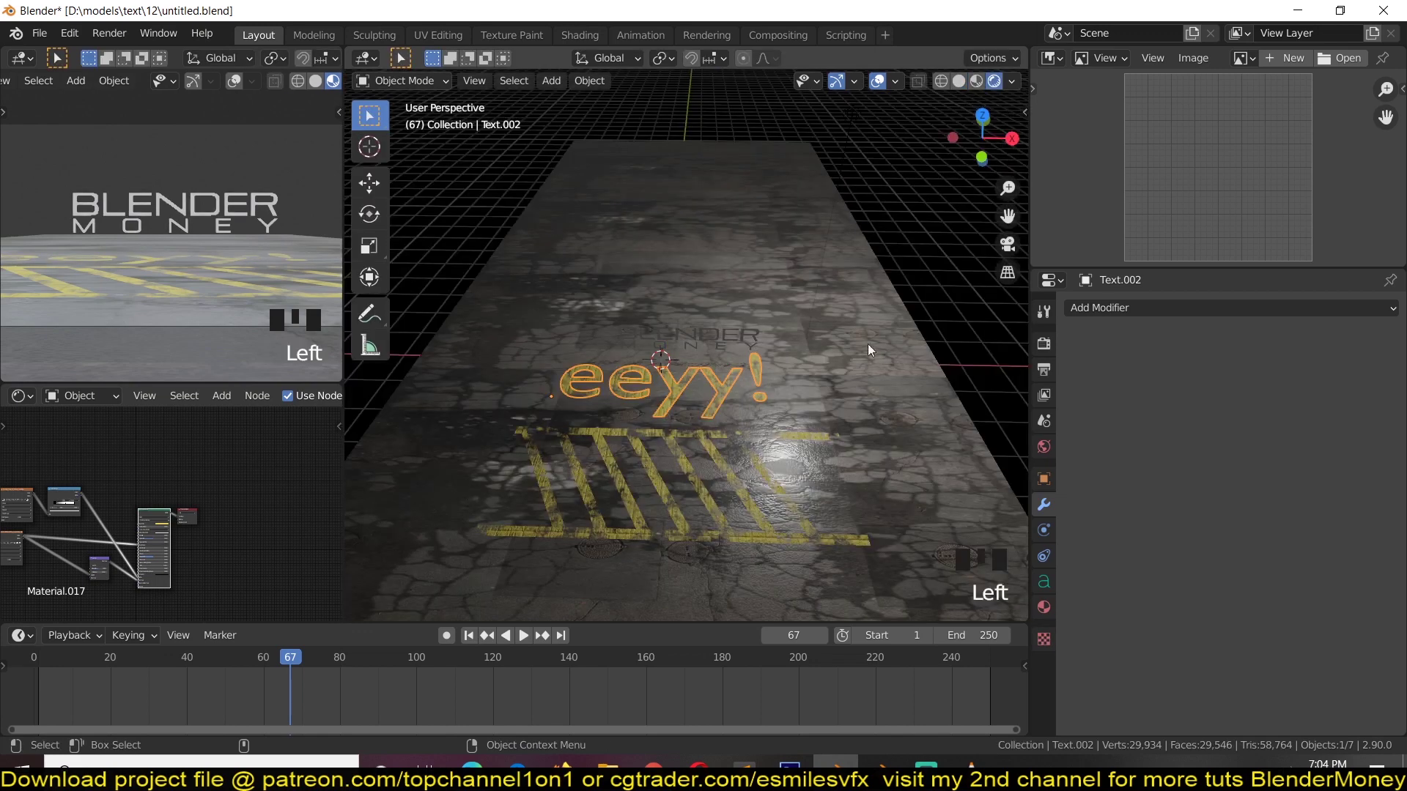
pyautogui.scroll(4, 821, 484)
pyautogui.hotkey('alt', 'a')
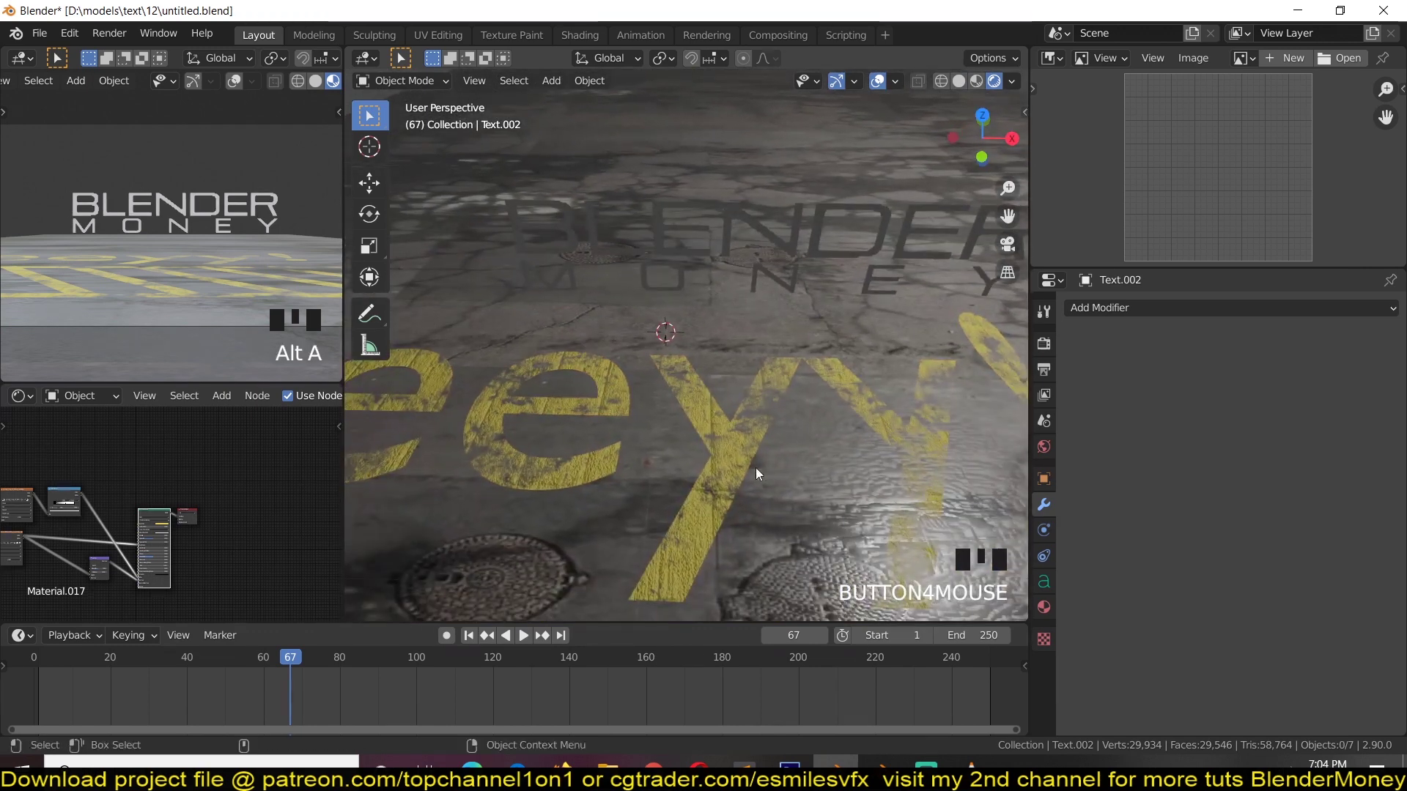
# Load VenusRisingRg-Regular from the recent fonts folder as the Regular font of the yellow road lettering
pyautogui.click(725, 468)
pyautogui.click(1043, 480)
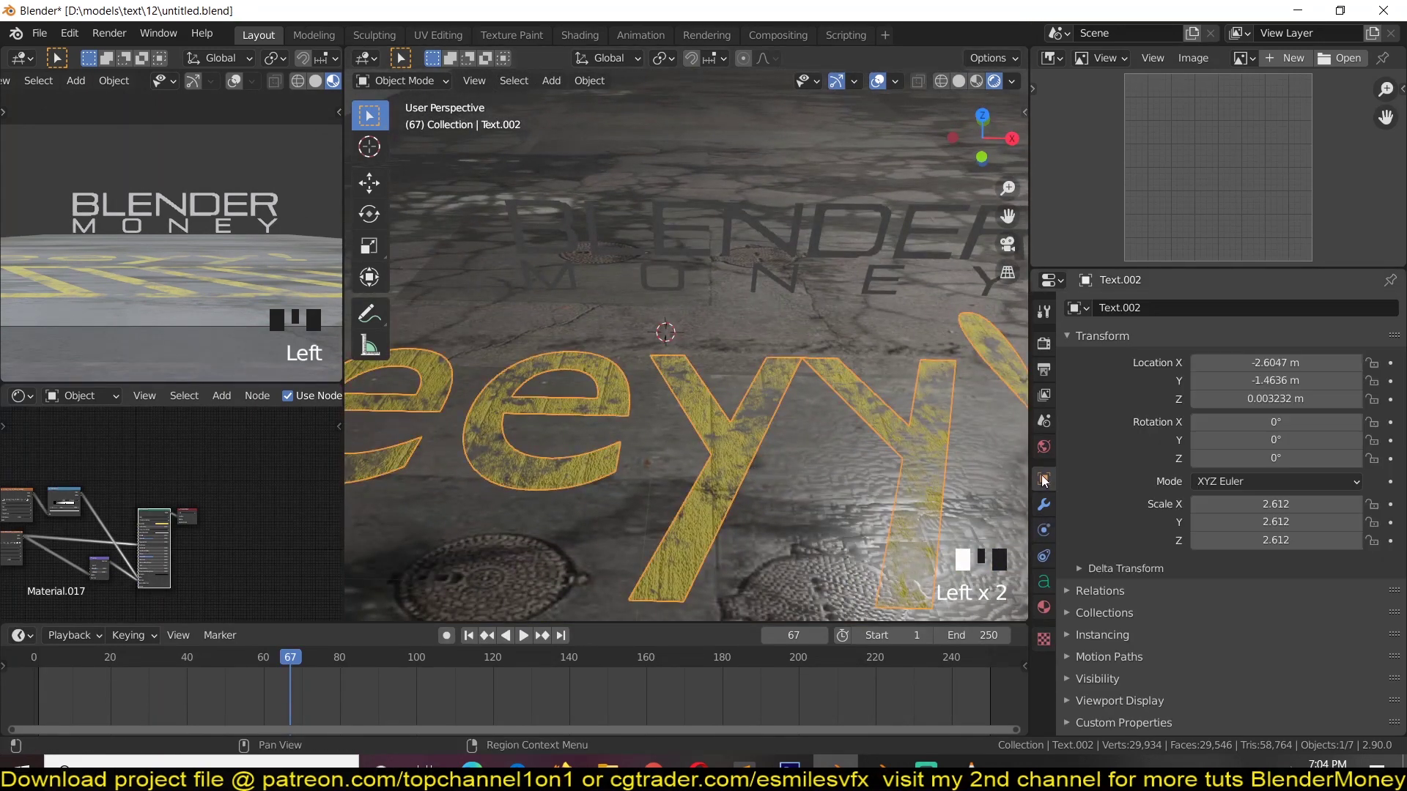
pyautogui.click(1047, 554)
pyautogui.click(1048, 581)
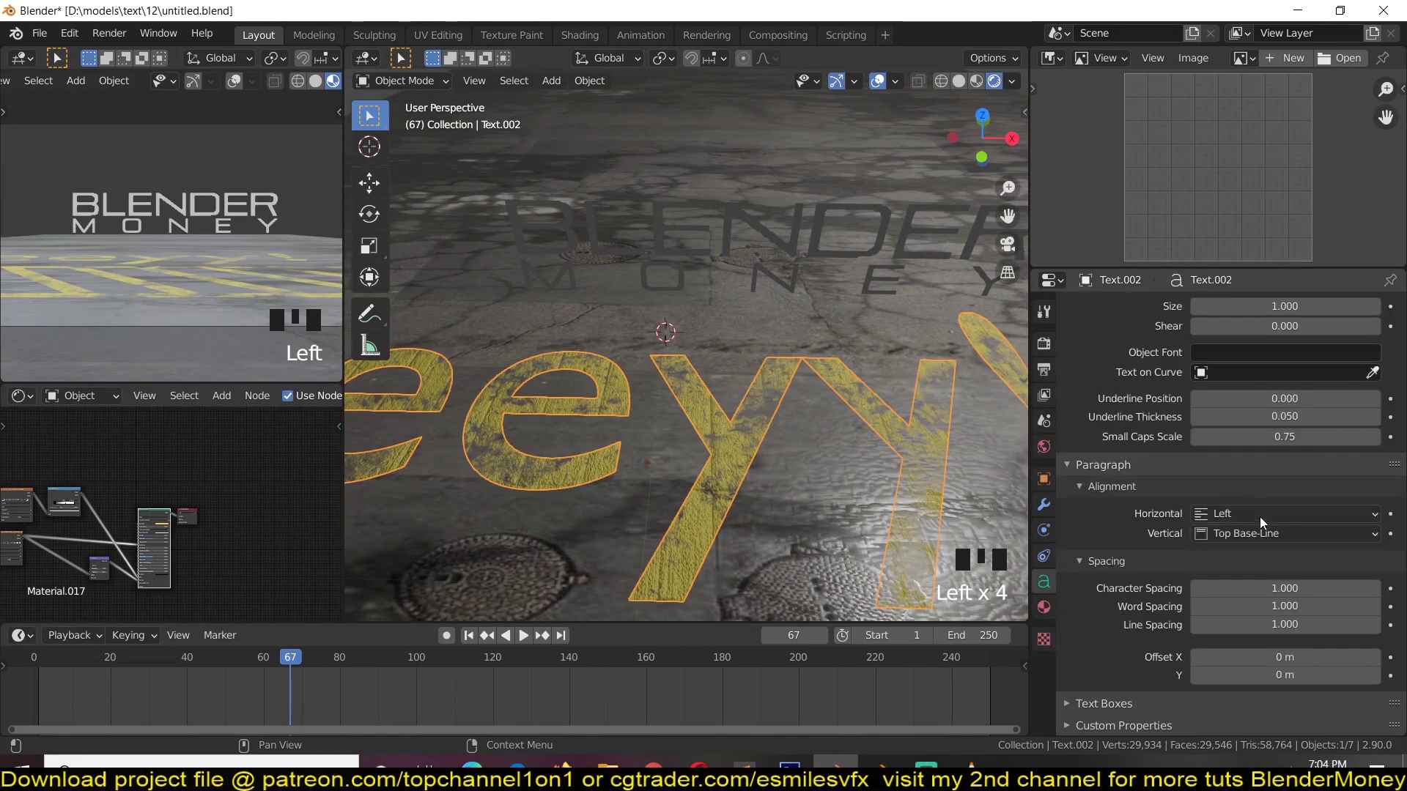
pyautogui.scroll(7, 1266, 544)
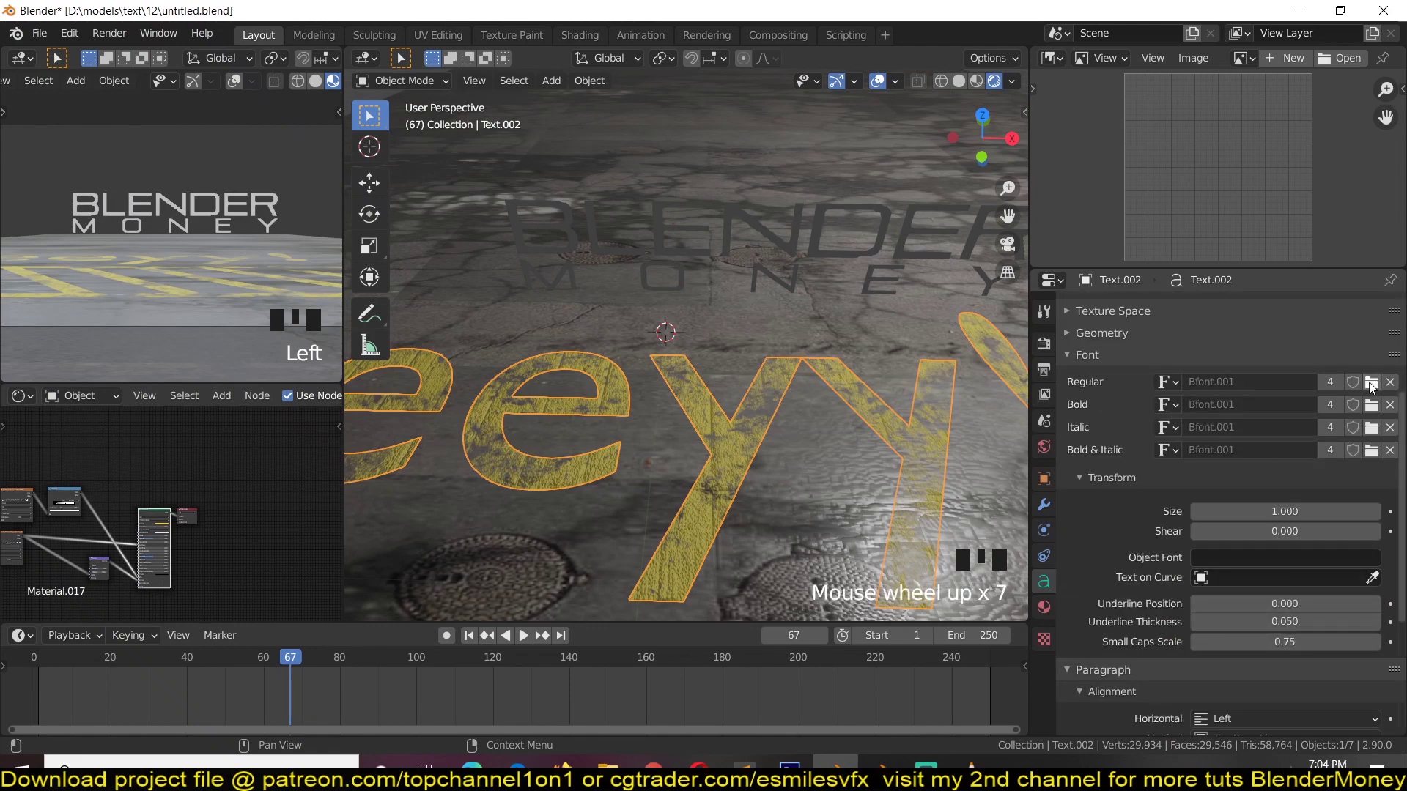
pyautogui.click(1372, 383)
pyautogui.scroll(-5, 771, 543)
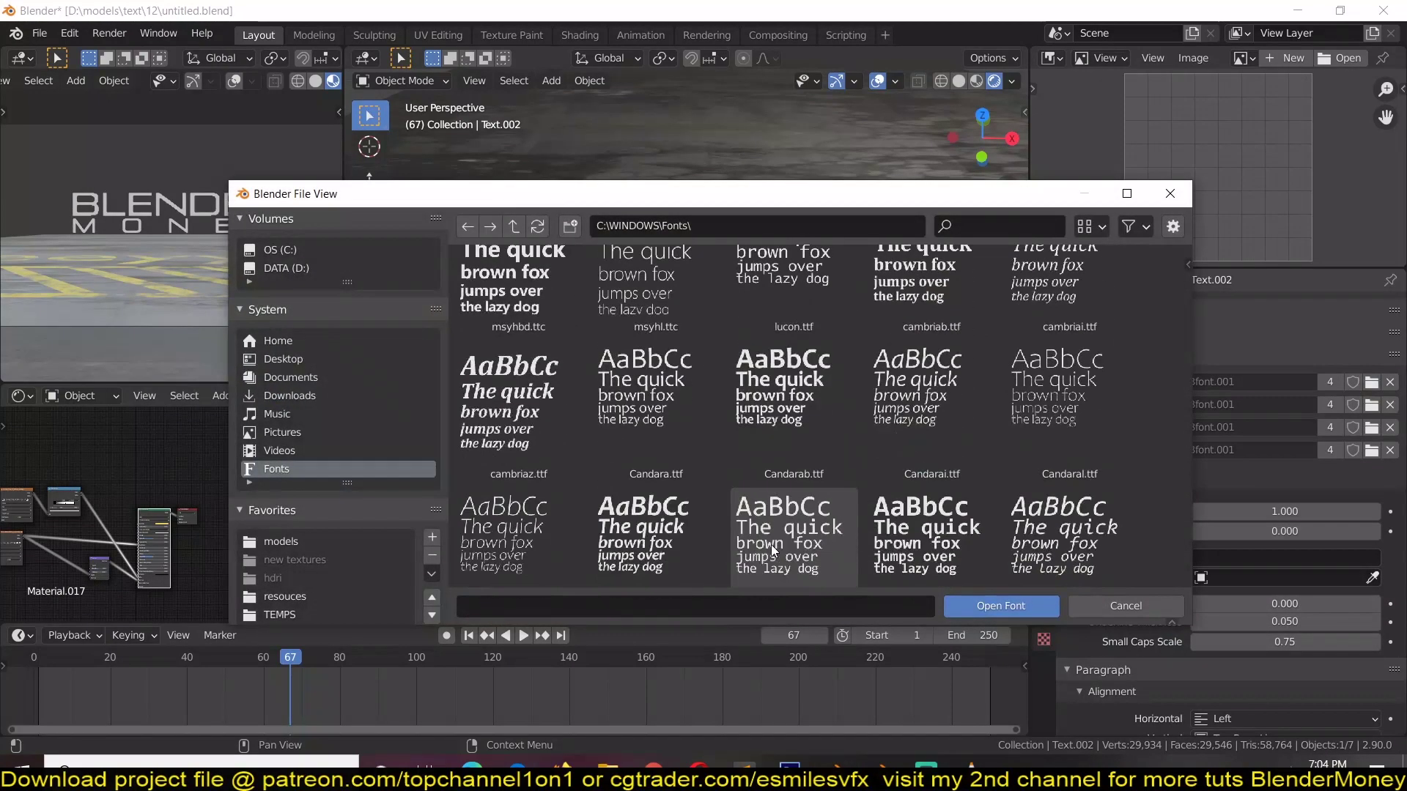
pyautogui.scroll(-3, 773, 549)
pyautogui.scroll(-4, 264, 557)
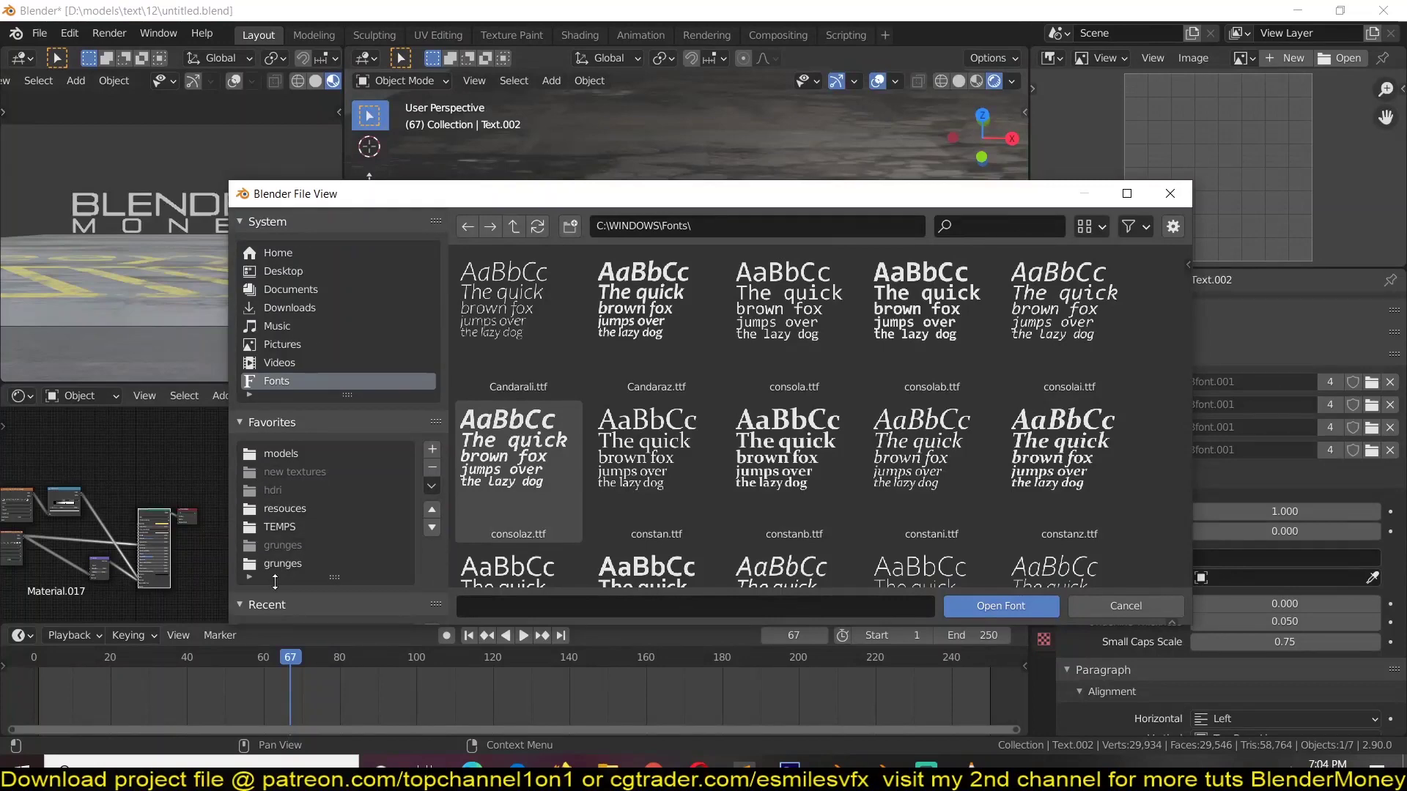
pyautogui.scroll(-1, 278, 585)
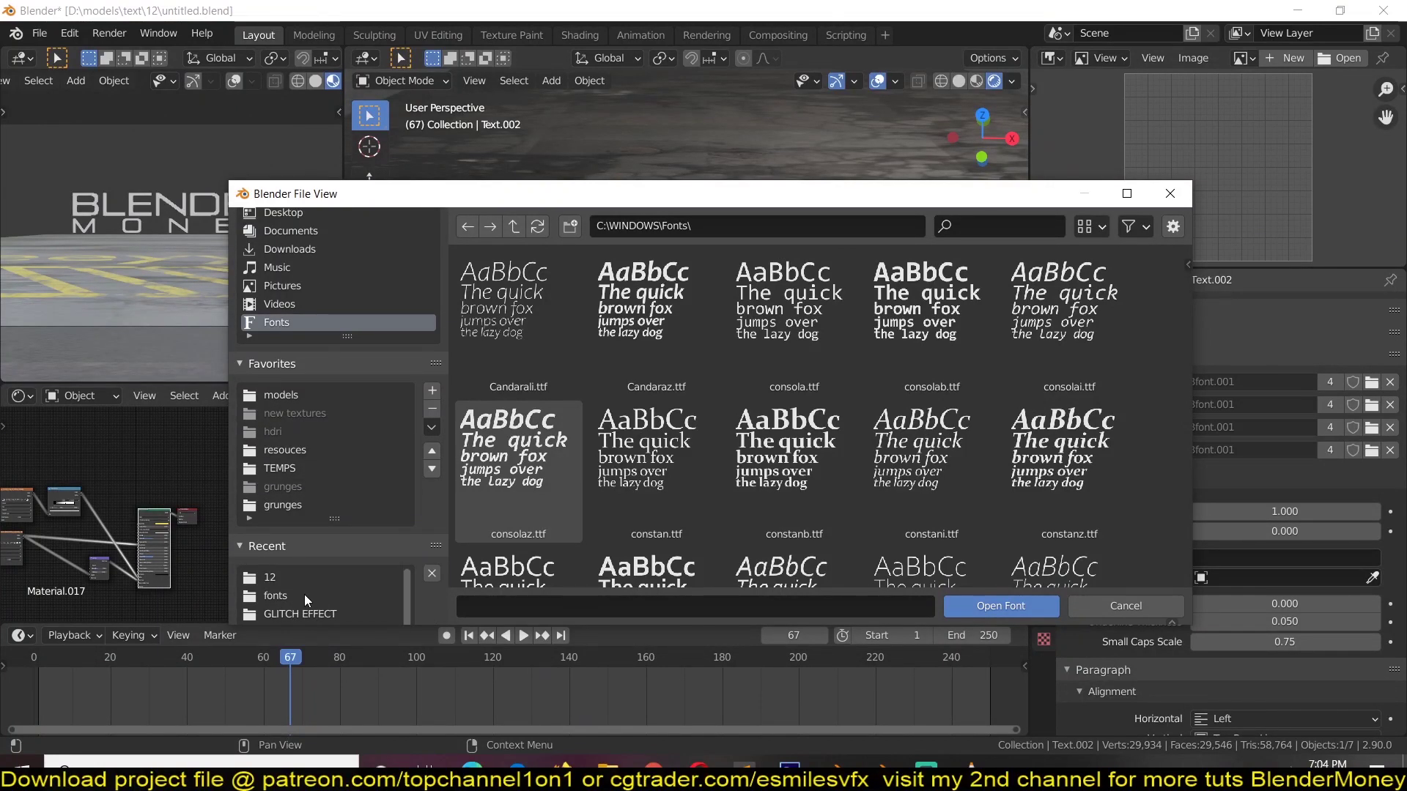
pyautogui.click(305, 595)
pyautogui.doubleClick(560, 442)
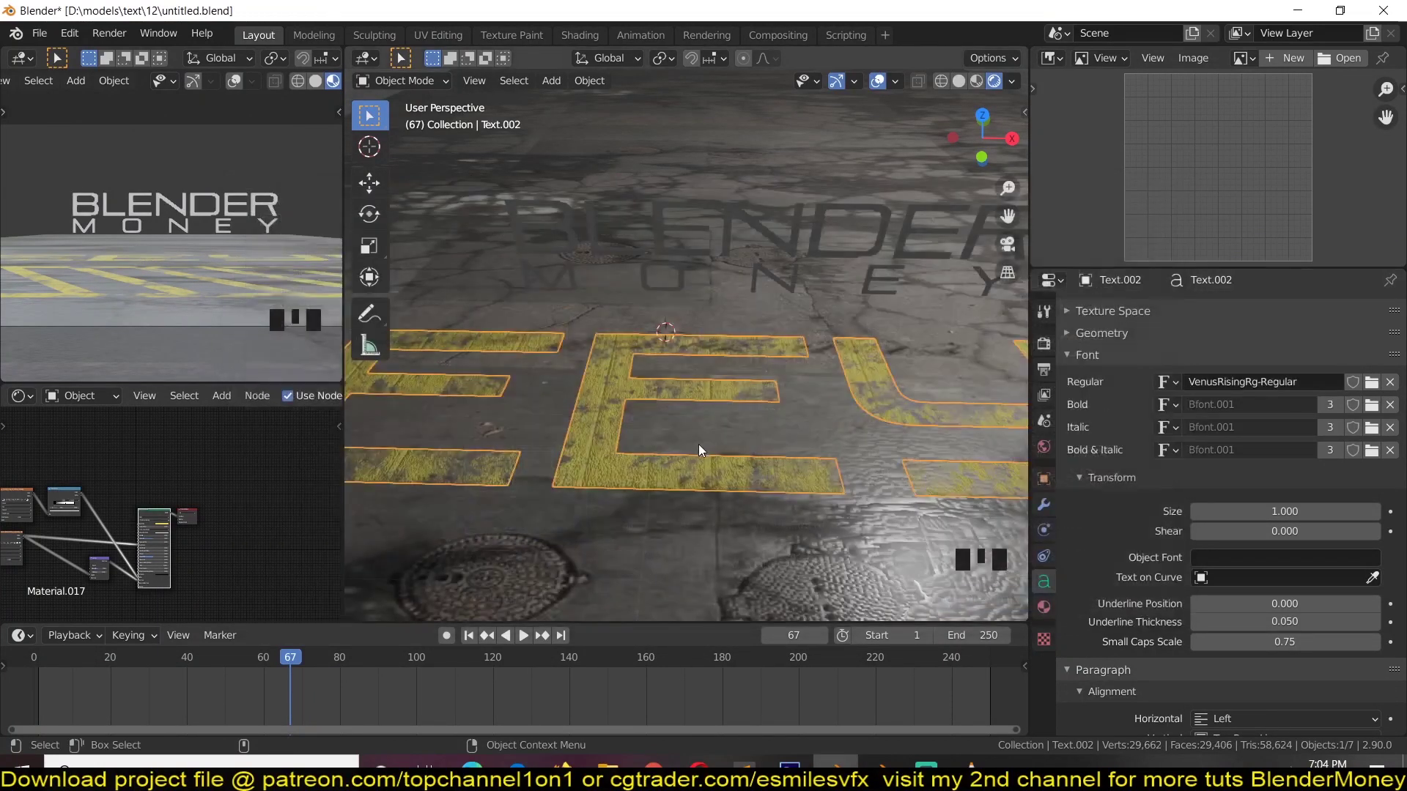
# Widen the road plane further along the global X axis in two scalings, the second about 1.12 times
pyautogui.scroll(-6, 697, 454)
pyautogui.moveTo(698, 485); pyautogui.dragTo(779, 450, button='middle')
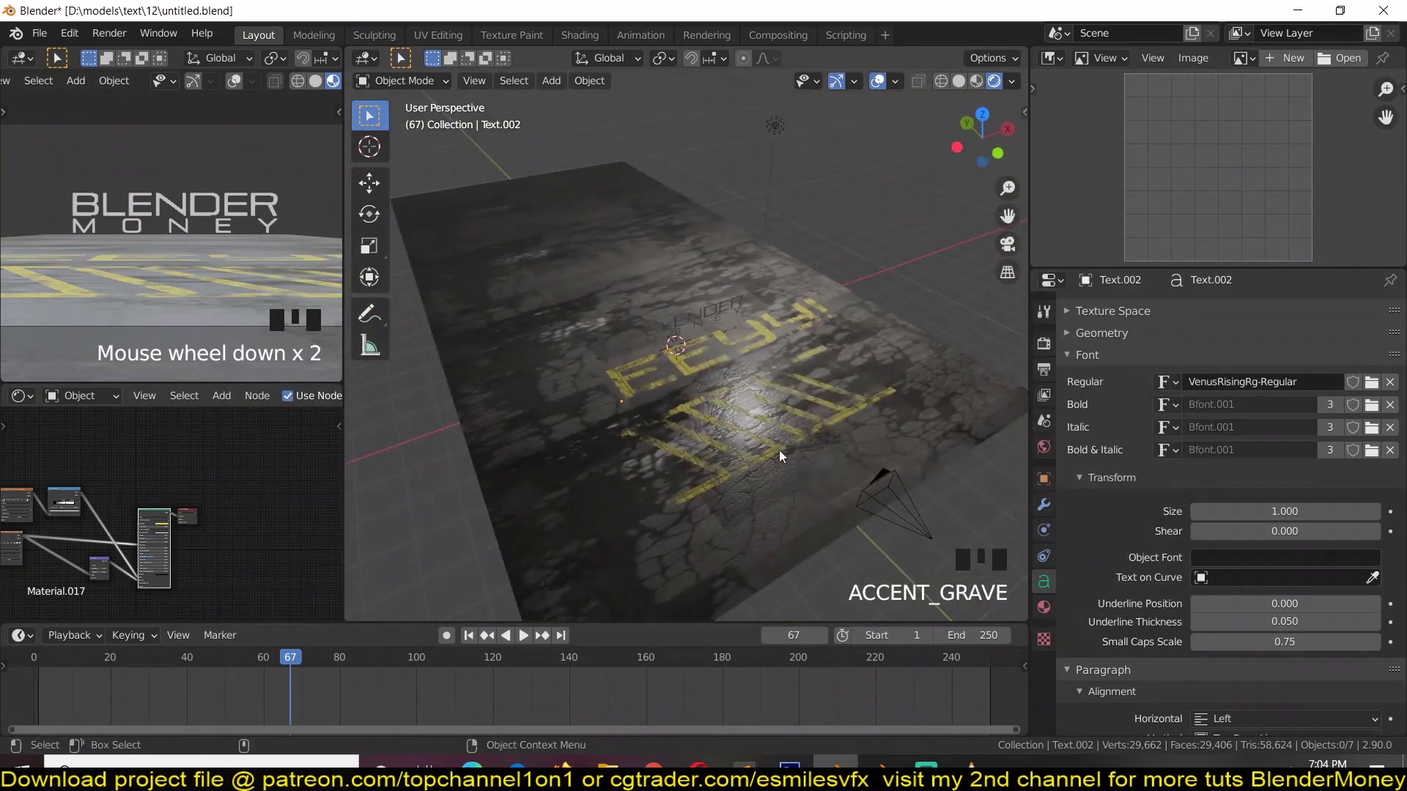
pyautogui.click(807, 277)
pyautogui.moveTo(807, 277); pyautogui.dragTo(725, 322, button='middle')
pyautogui.press('s')
pyautogui.rightClick(804, 303)
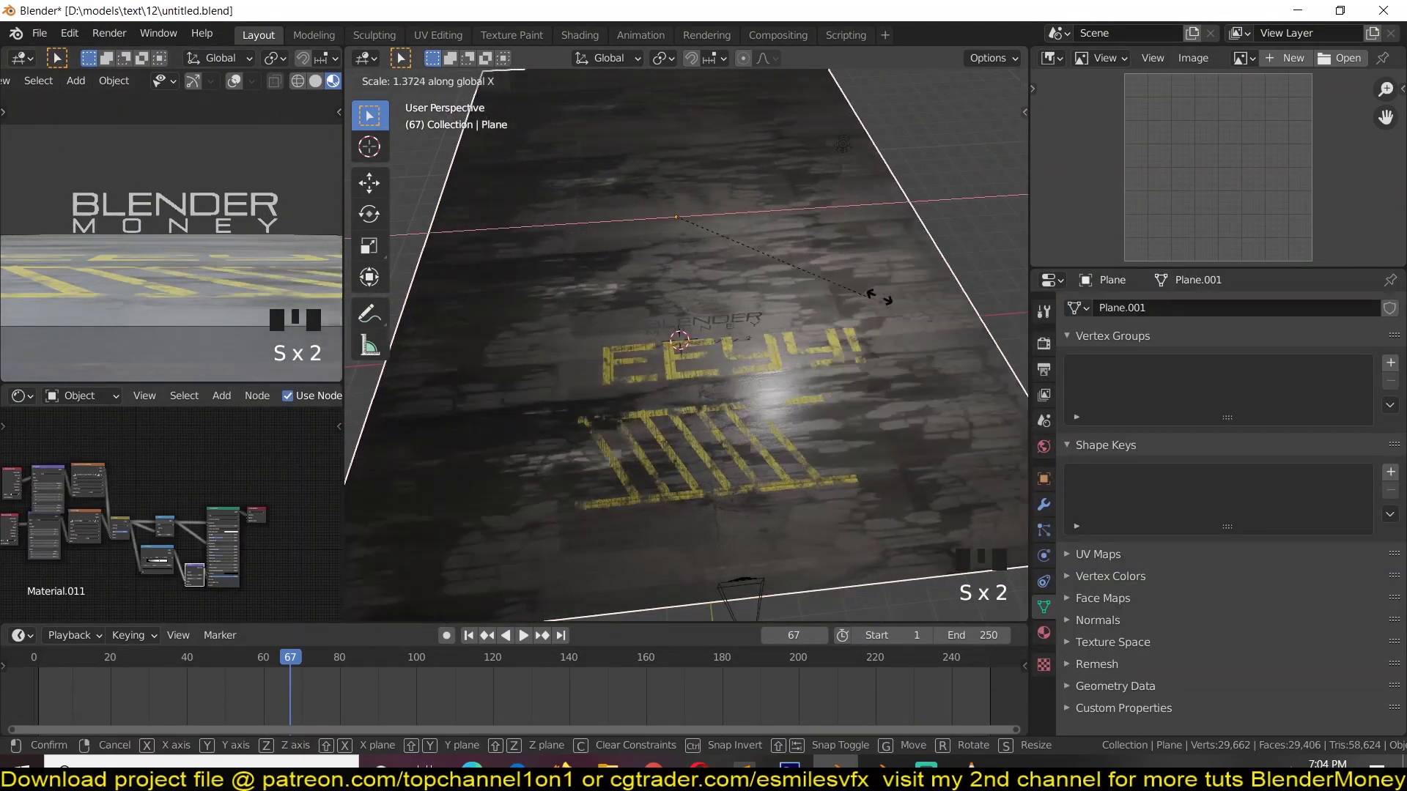
pyautogui.click(903, 316)
pyautogui.press('s')
pyautogui.press('x')
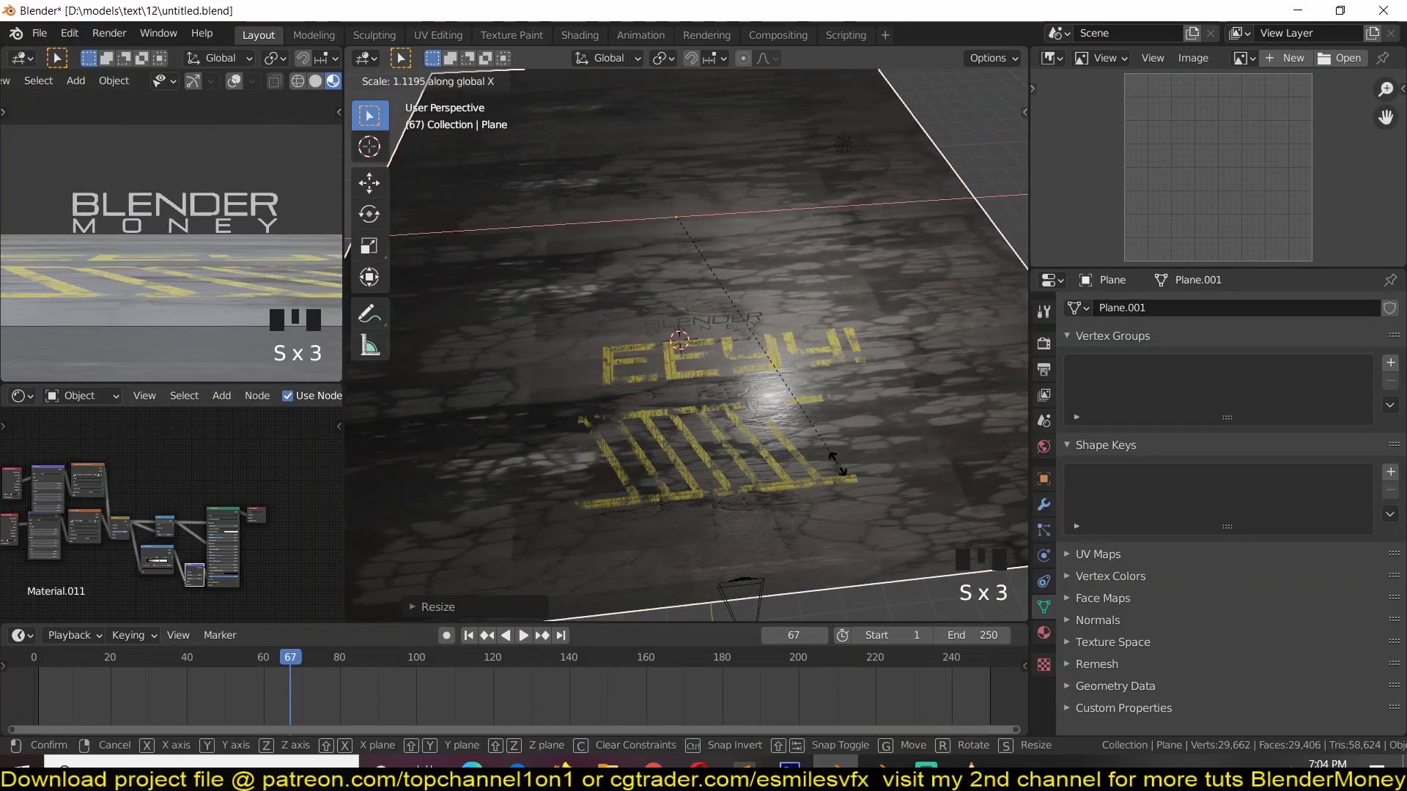
pyautogui.click(838, 464)
# Scale the road plane along the Y axis and check the ground through the camera
pyautogui.press('s')
pyautogui.press('y')
pyautogui.click(850, 502)
pyautogui.hotkey('alt', 'a')
pyautogui.press('KP_0')
pyautogui.scroll(1, 838, 416)
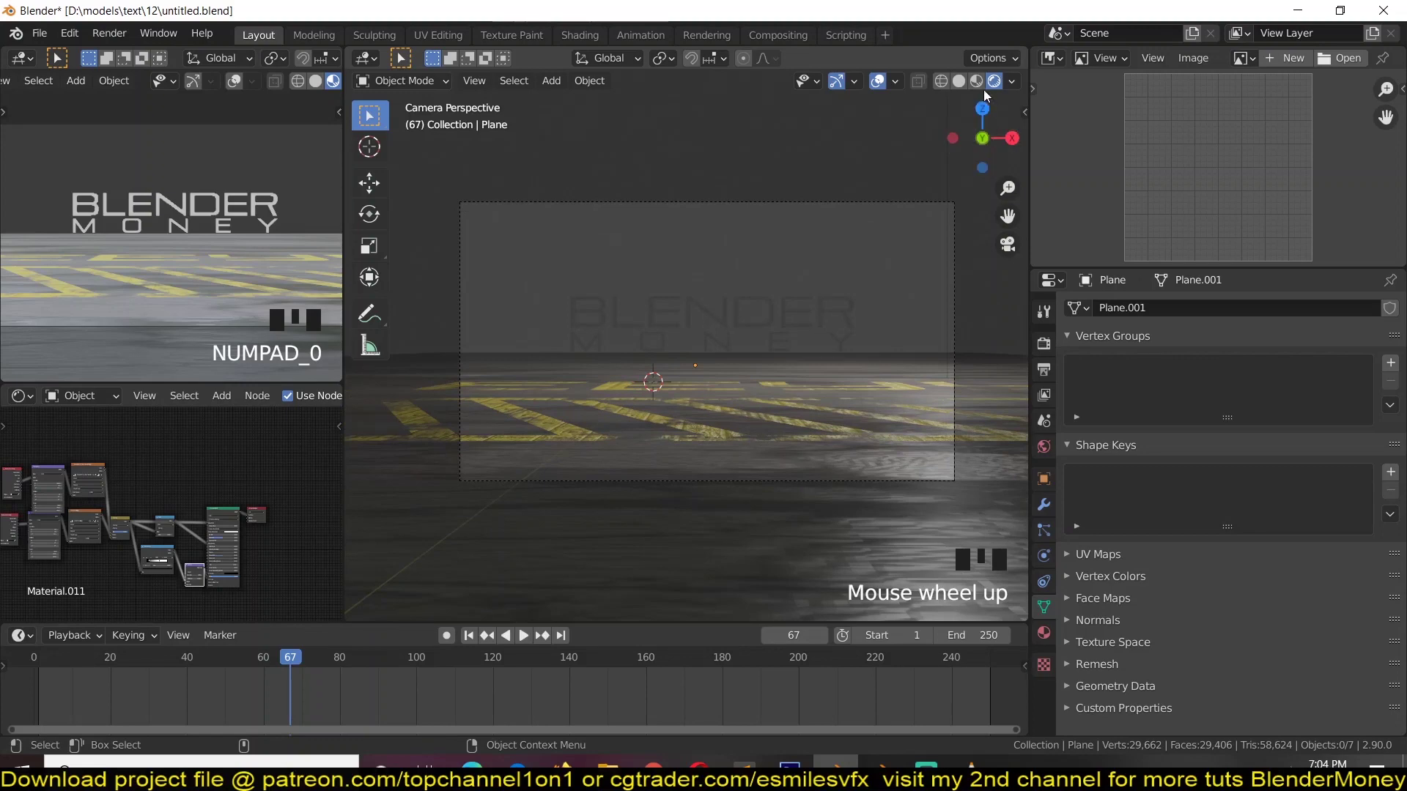
pyautogui.scroll(-3, 269, 125)
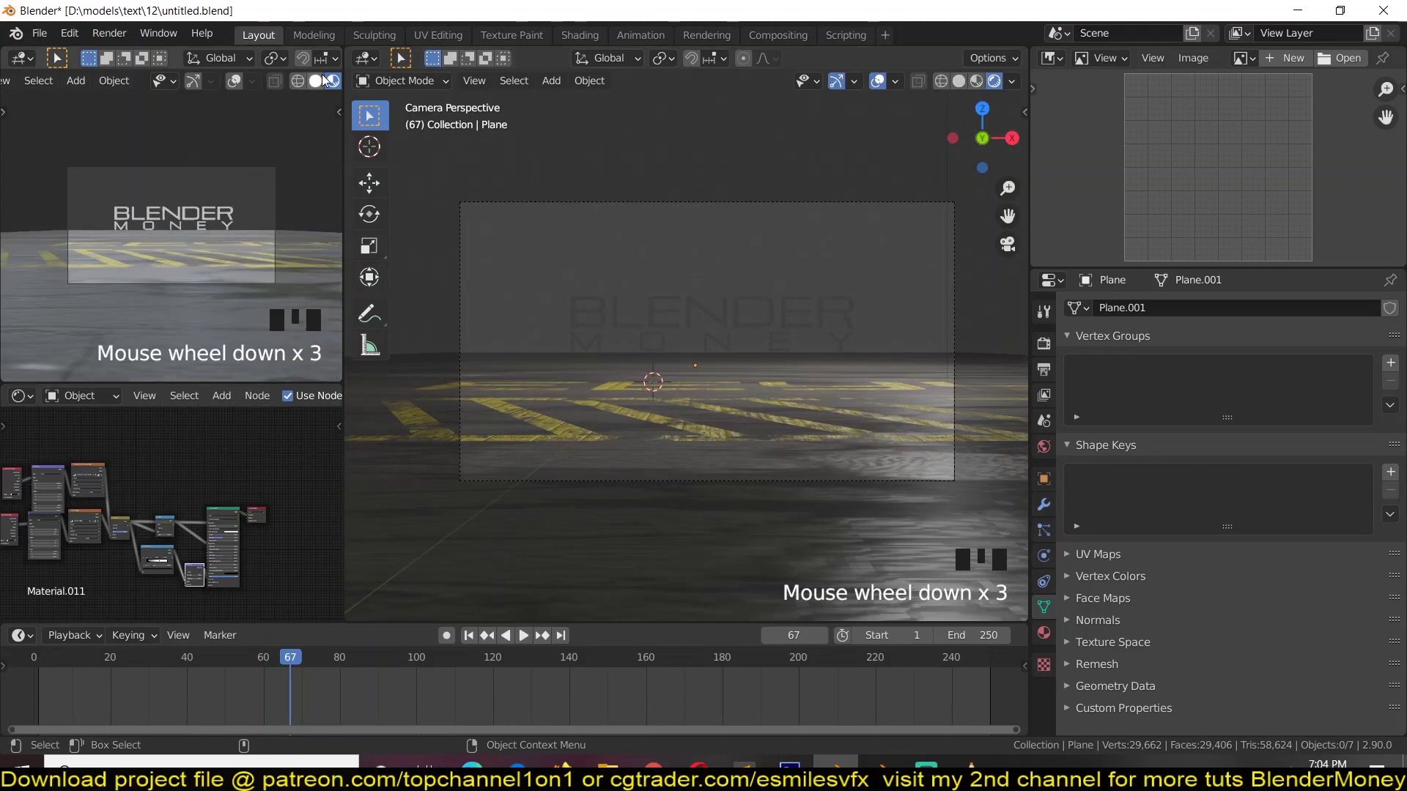
# Move the point light down to just above the BLENDER and MONEY texts
pyautogui.moveTo(586, 249); pyautogui.dragTo(733, 337, button='middle')
pyautogui.scroll(-4, 666, 351)
pyautogui.click(761, 180)
pyautogui.click(766, 178)
pyautogui.press('g')
pyautogui.click(685, 297)
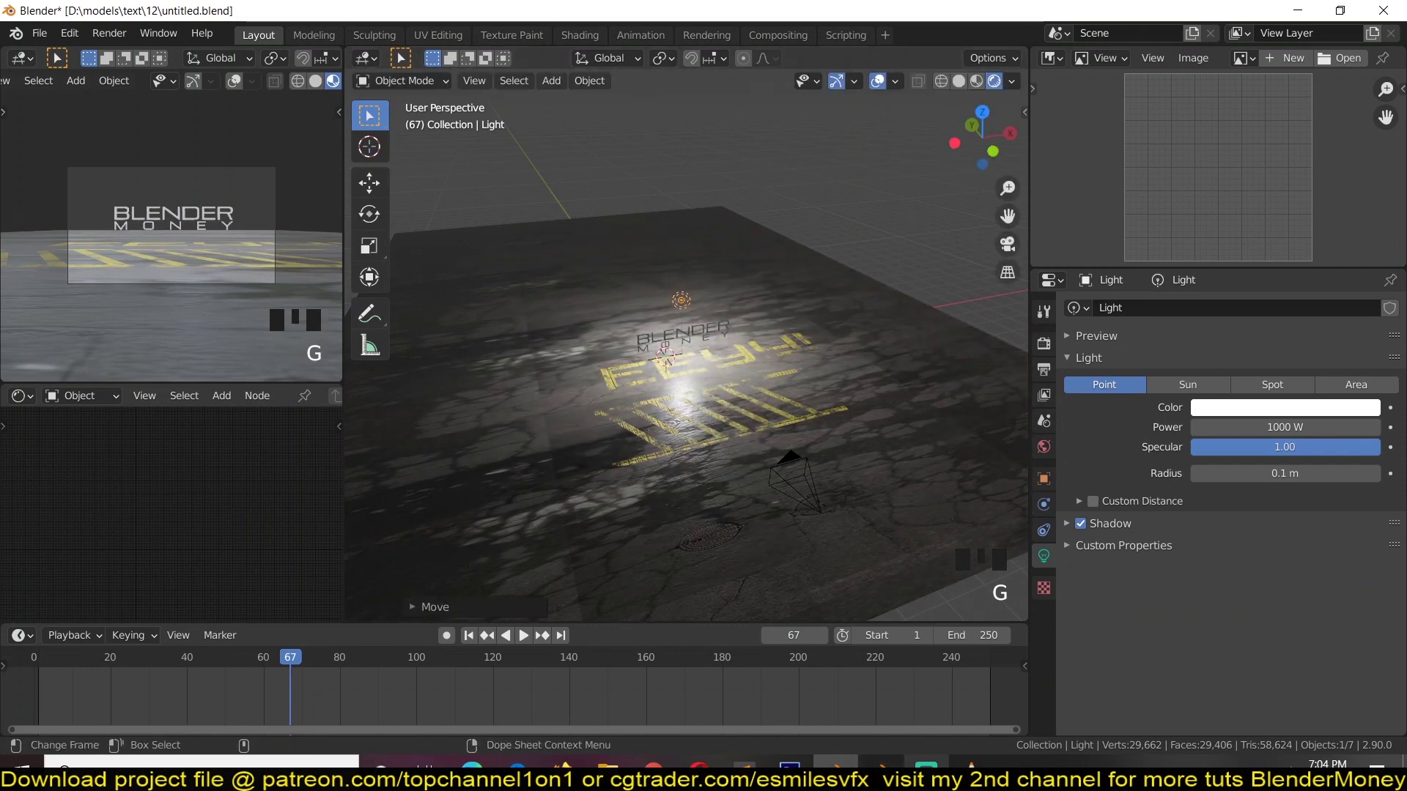
pyautogui.scroll(-2, 668, 340)
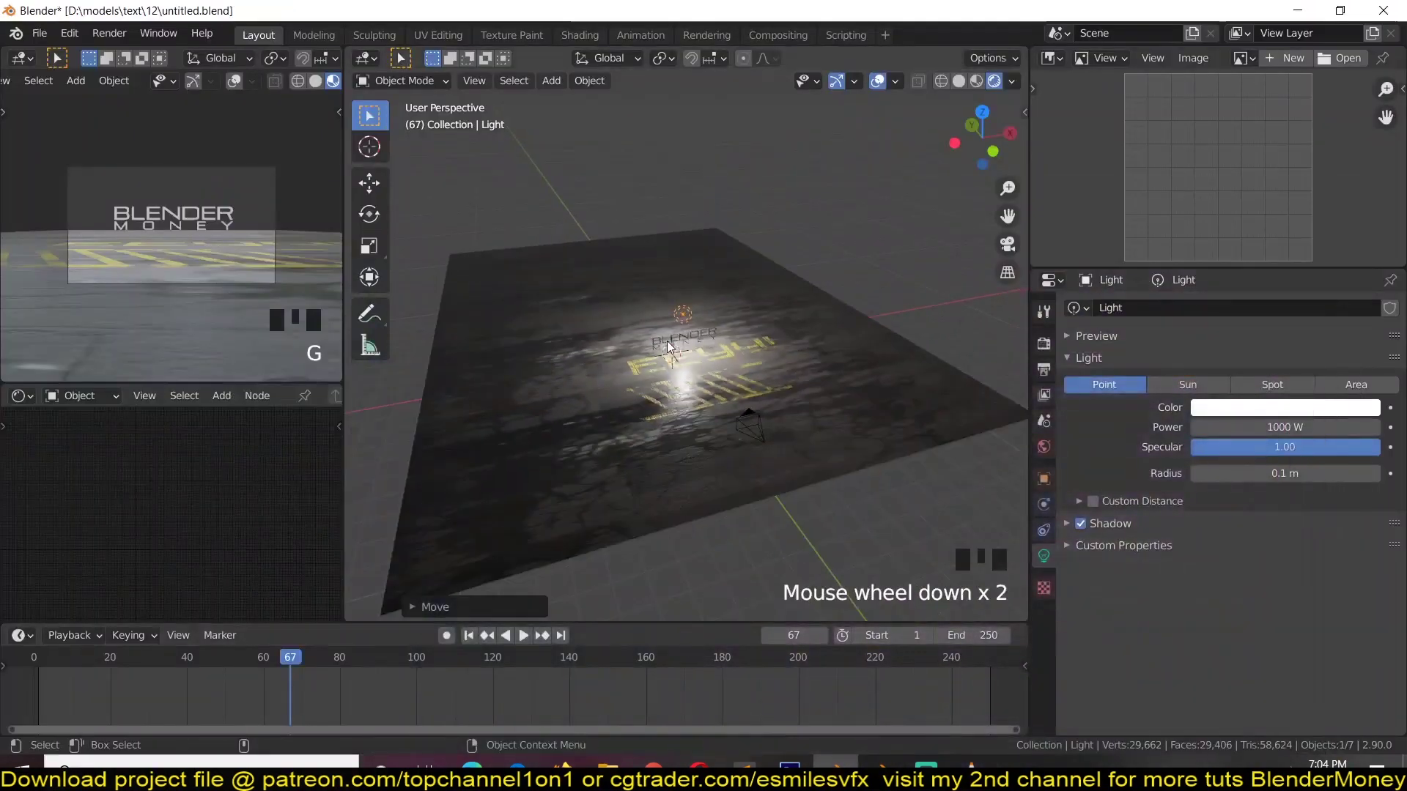
# Add a cube around the texts, scale it up about 4.27 times and stretch it along the X axis
pyautogui.hotkey('shift', 'a')
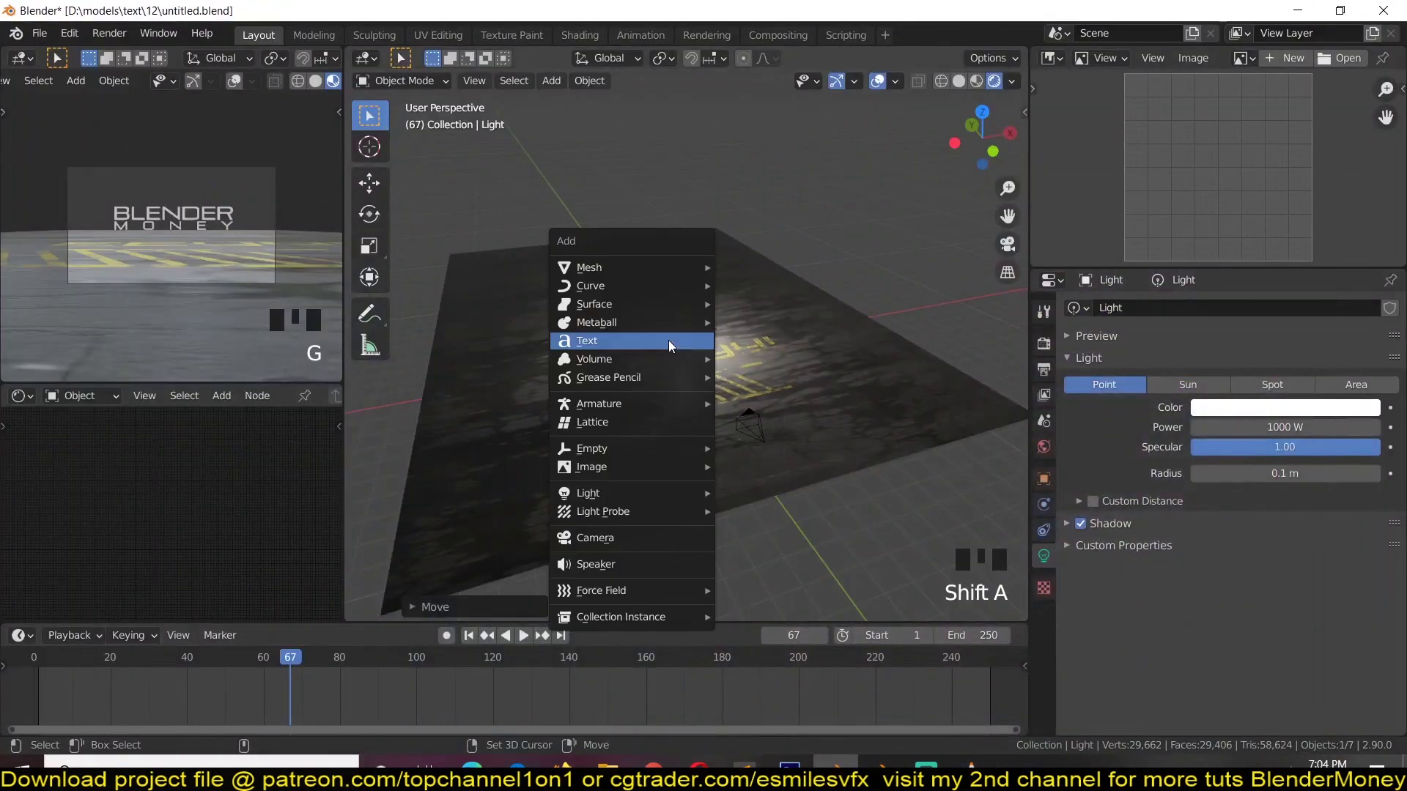
pyautogui.moveTo(659, 267)
pyautogui.click(748, 283)
pyautogui.press('s')
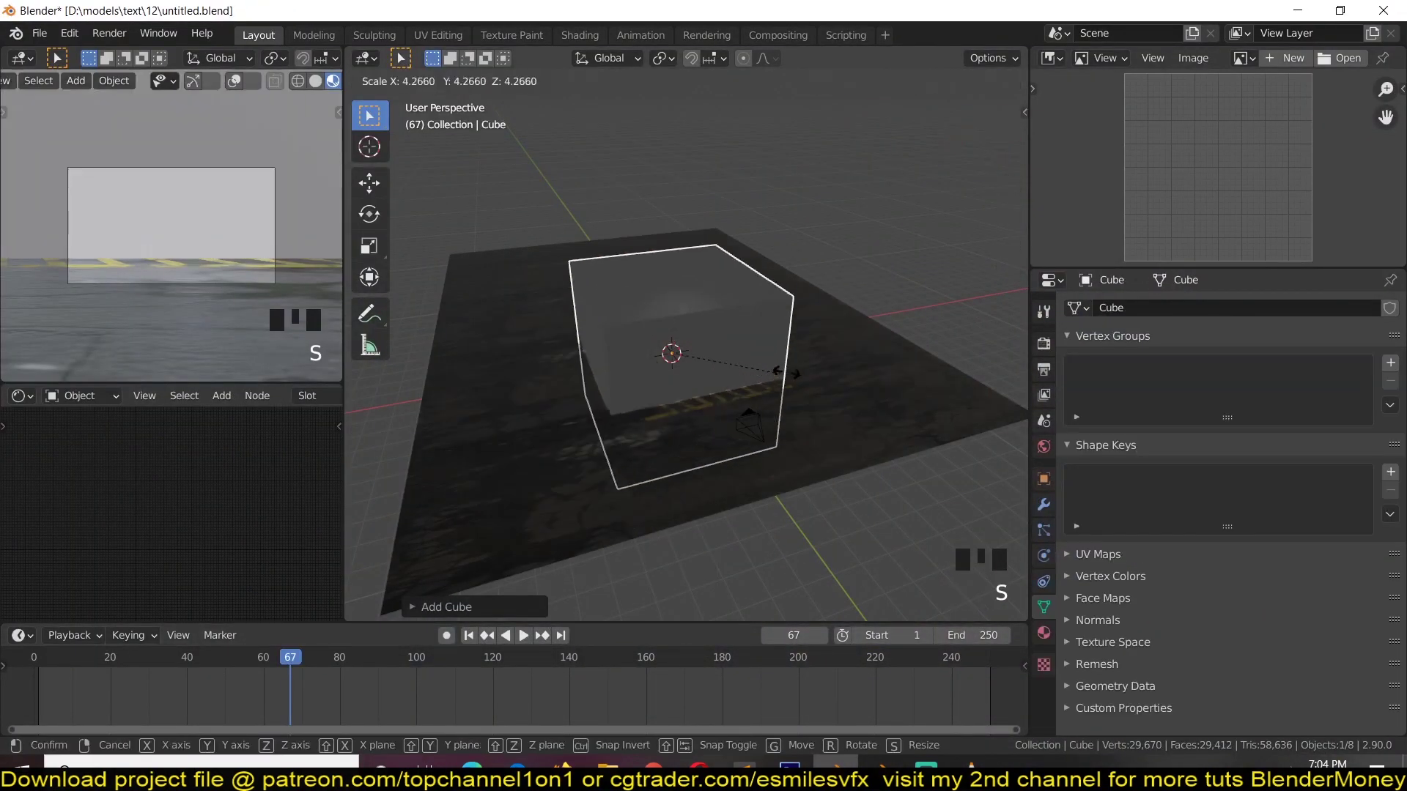
pyautogui.click(788, 371)
pyautogui.press('s')
pyautogui.middleClick(788, 321)
pyautogui.click(828, 308)
# Narrow the cube along the Y axis so it becomes a thinner block around the texts
pyautogui.press('`')
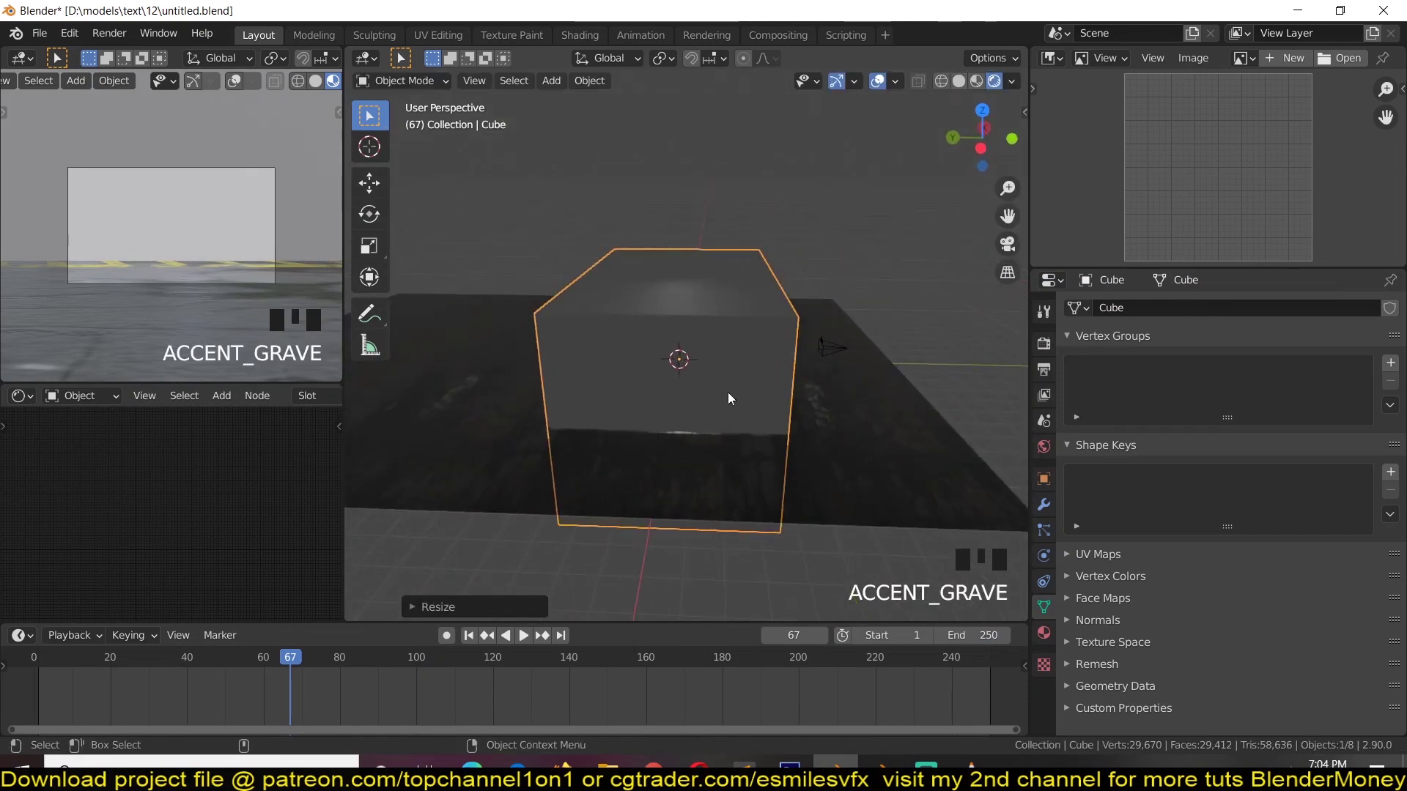
pyautogui.press('s')
pyautogui.press('x')
pyautogui.press('y')
pyautogui.click(760, 382)
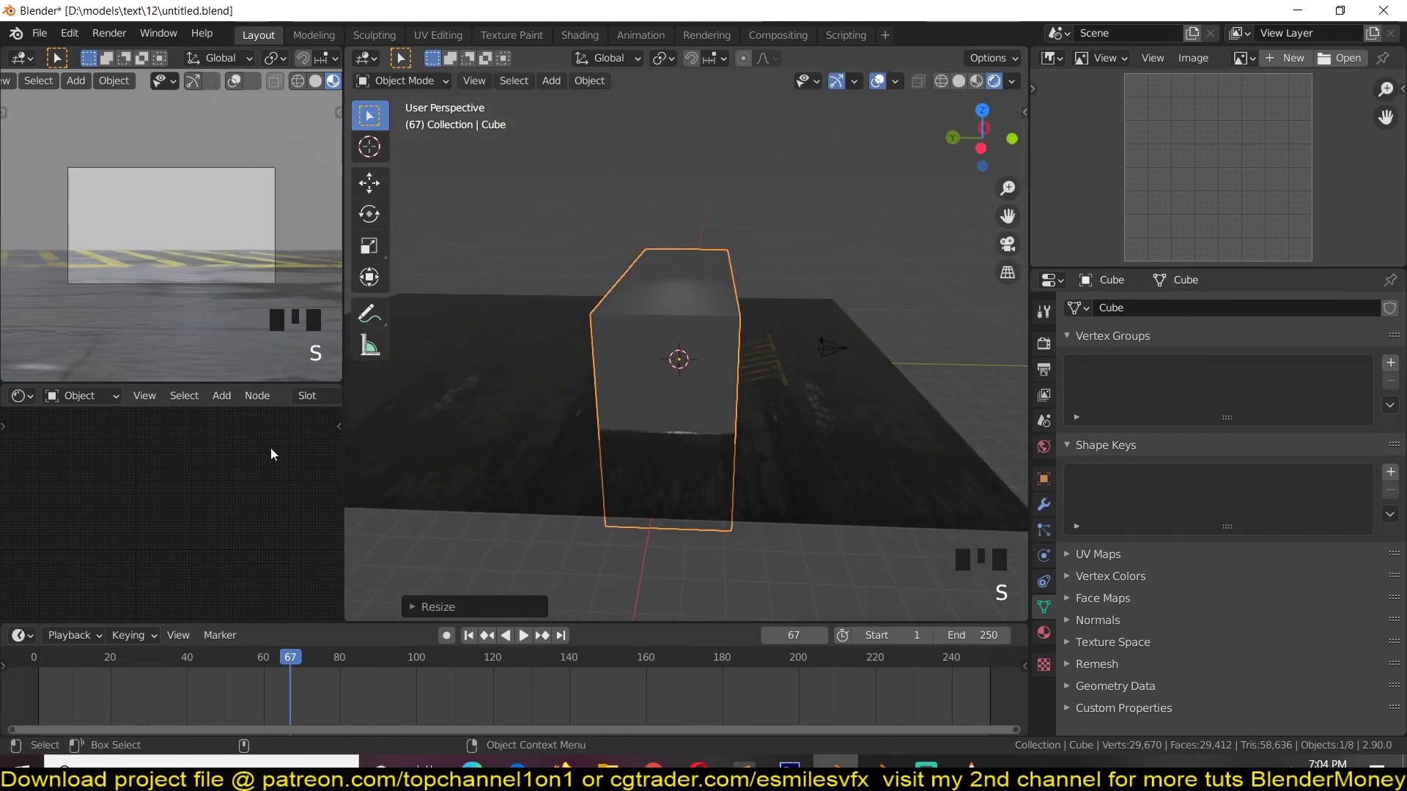
# Create a new material for the cube and delete its Principled BSDF node
pyautogui.scroll(-7, 234, 397)
pyautogui.scroll(3, 243, 400)
pyautogui.scroll(-3, 249, 397)
pyautogui.click(250, 397)
pyautogui.scroll(9, 221, 529)
pyautogui.moveTo(160, 572); pyautogui.dragTo(264, 503, button='middle')
pyautogui.scroll(3, 264, 500)
pyautogui.click(256, 411)
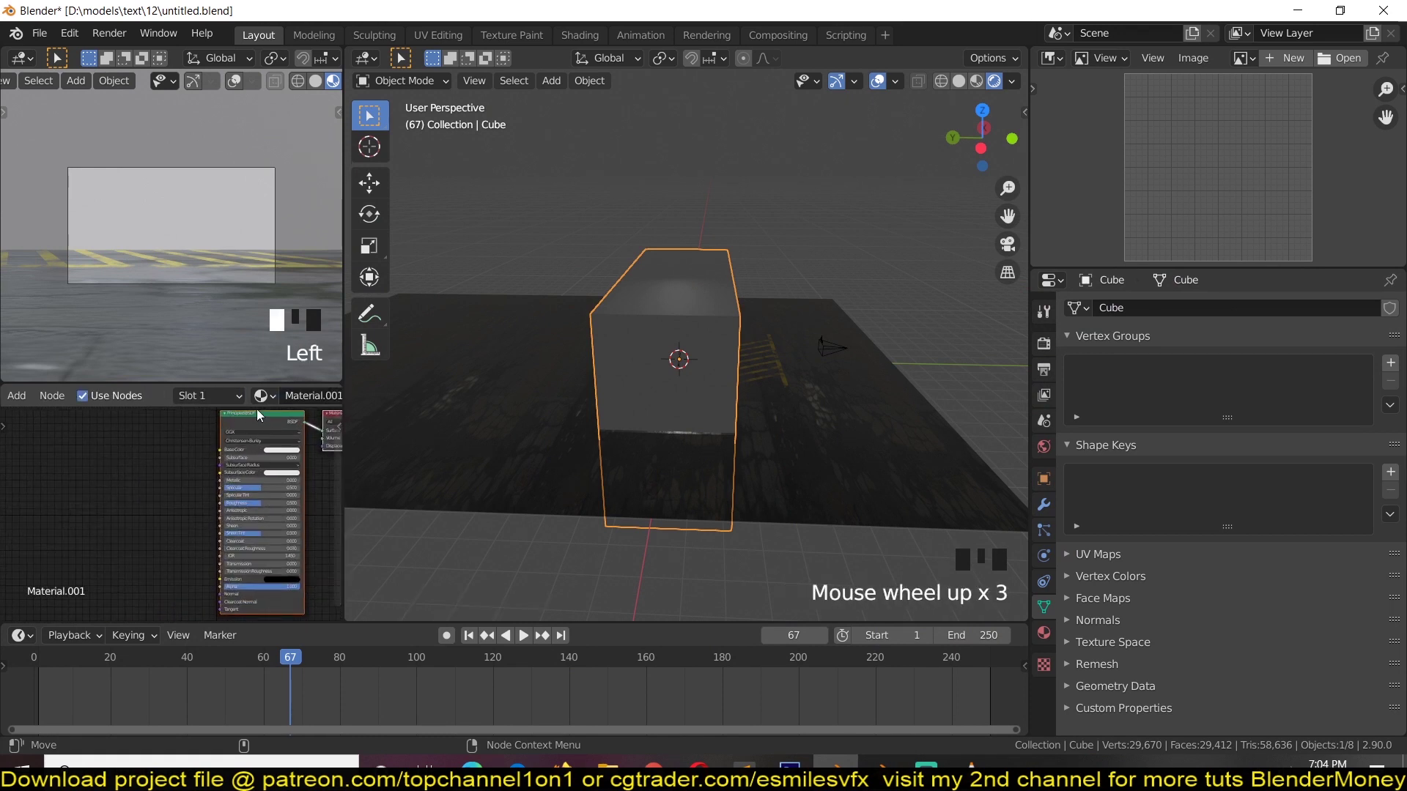
pyautogui.doubleClick(257, 411)
pyautogui.press('Delete')
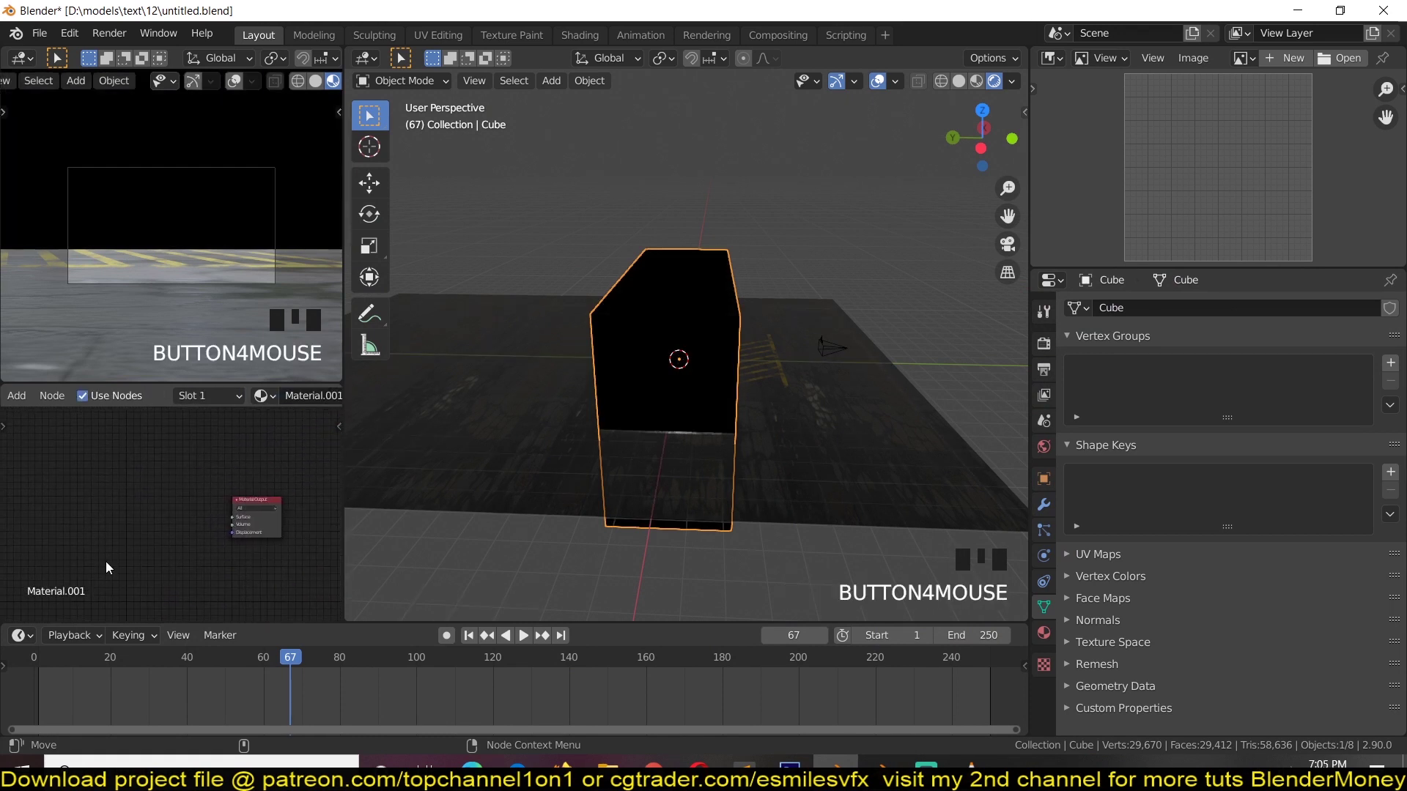
# Add a Principled Volume shader node to the cube's material
pyautogui.scroll(9, 114, 557)
pyautogui.hotkey('shift', 'a')
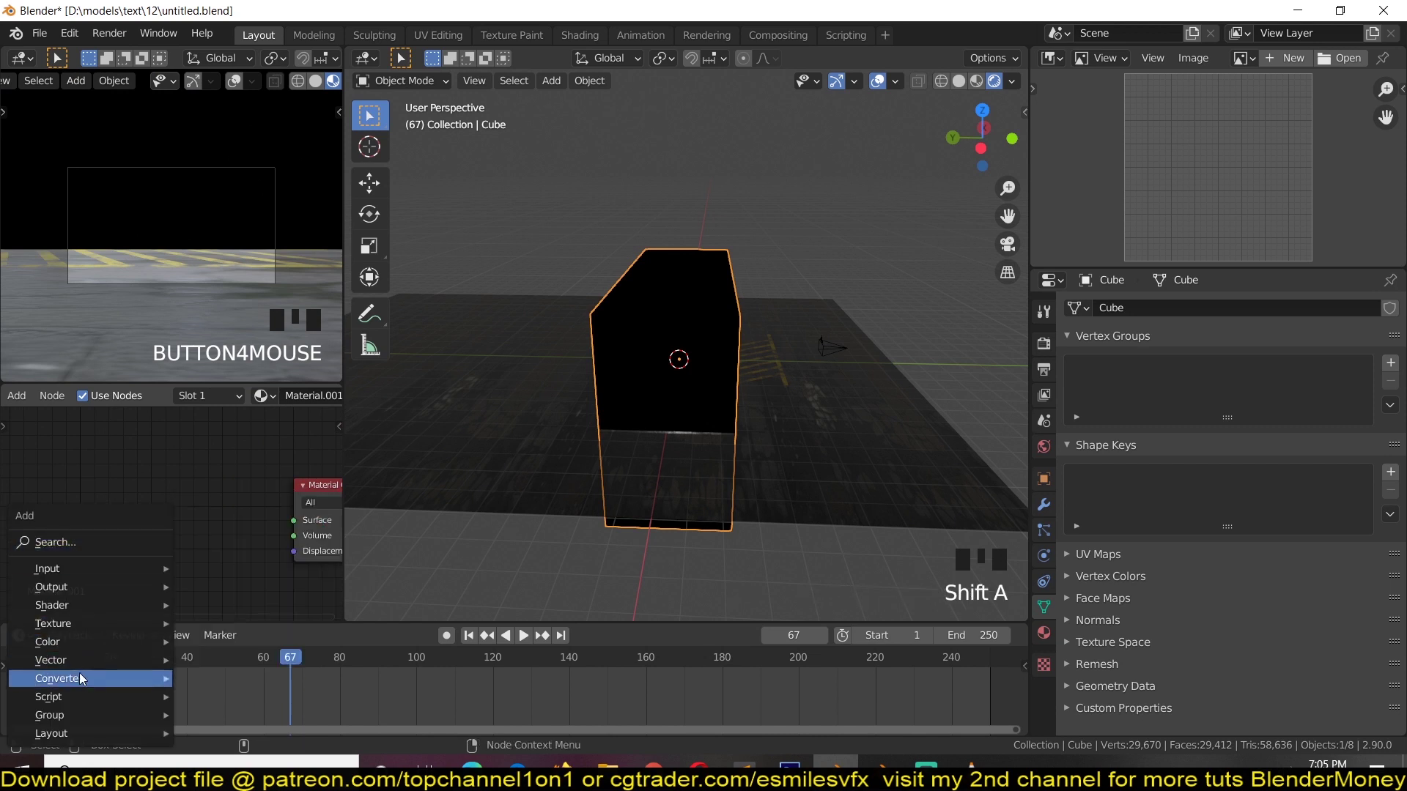
pyautogui.moveTo(86, 598)
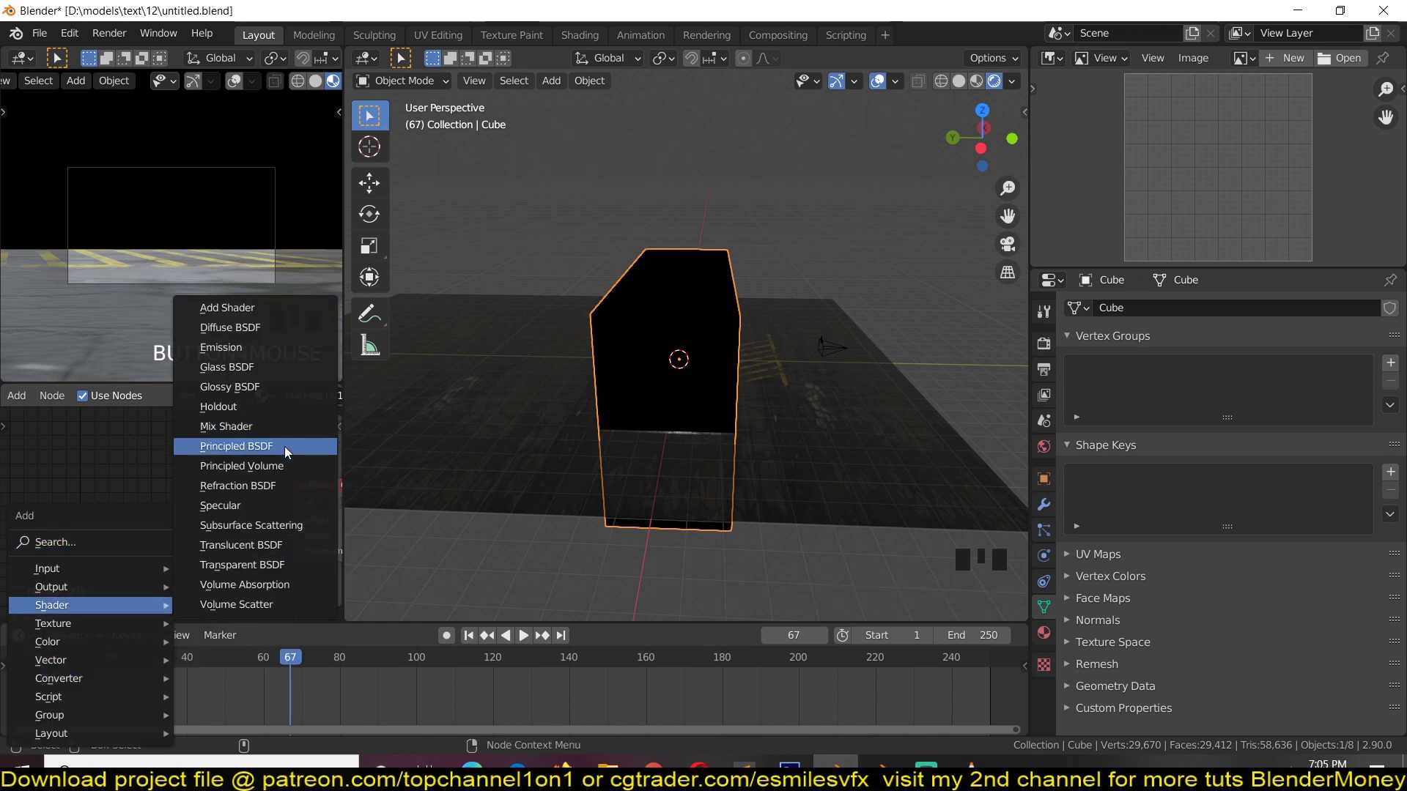
pyautogui.click(242, 466)
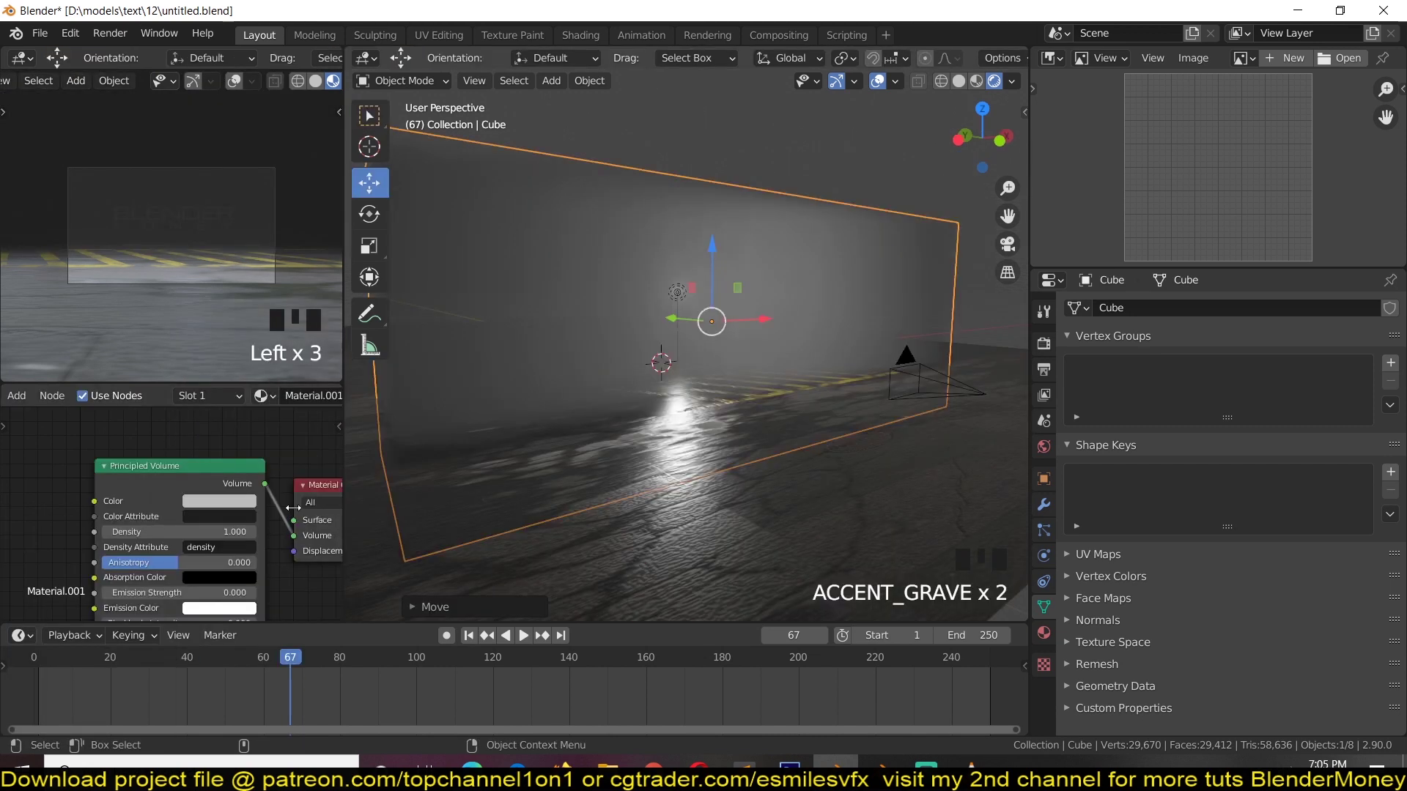
# Set the fog cube's Principled Volume density to 0.01 and show the camera preview in rendered shading
pyautogui.click(205, 531)
pyautogui.write('.01')
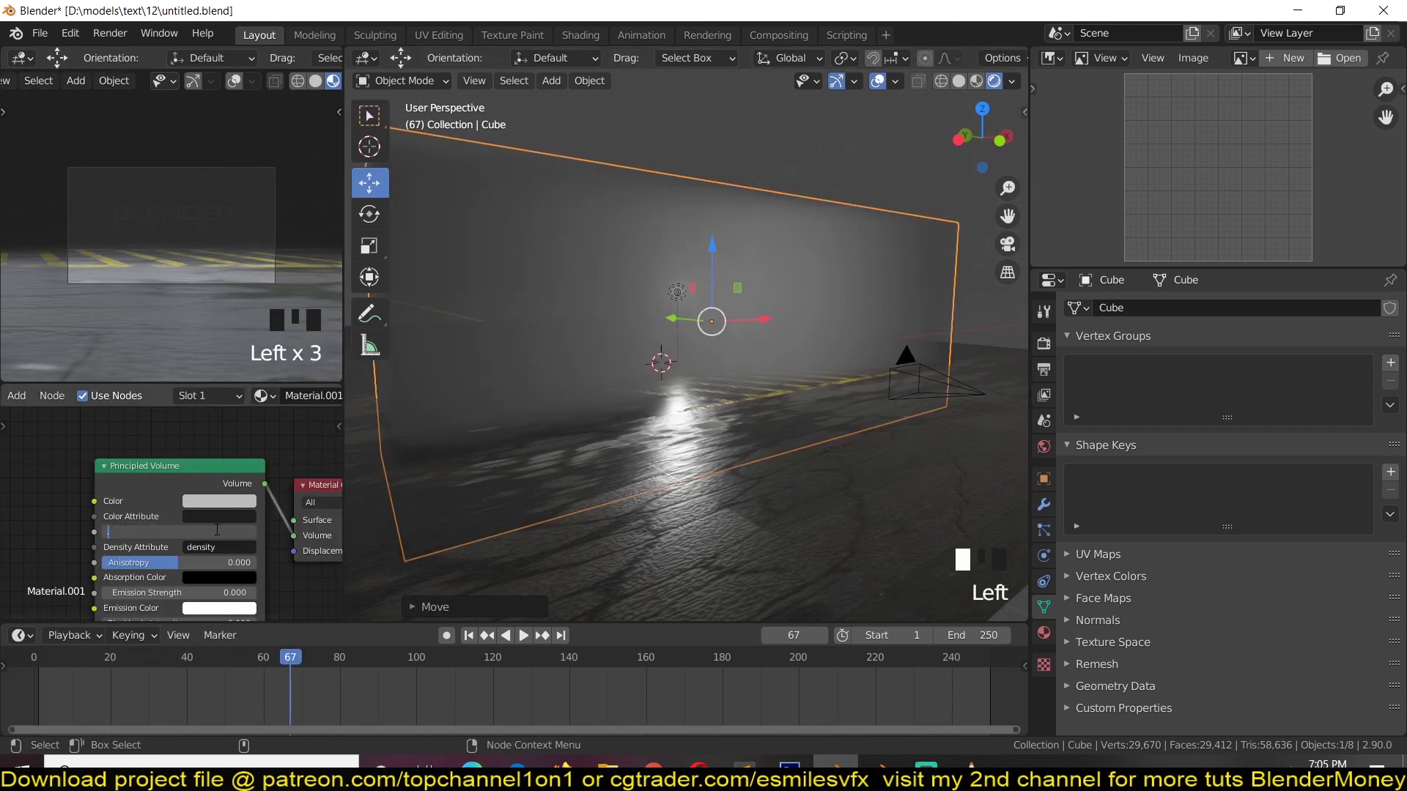
pyautogui.press('Return')
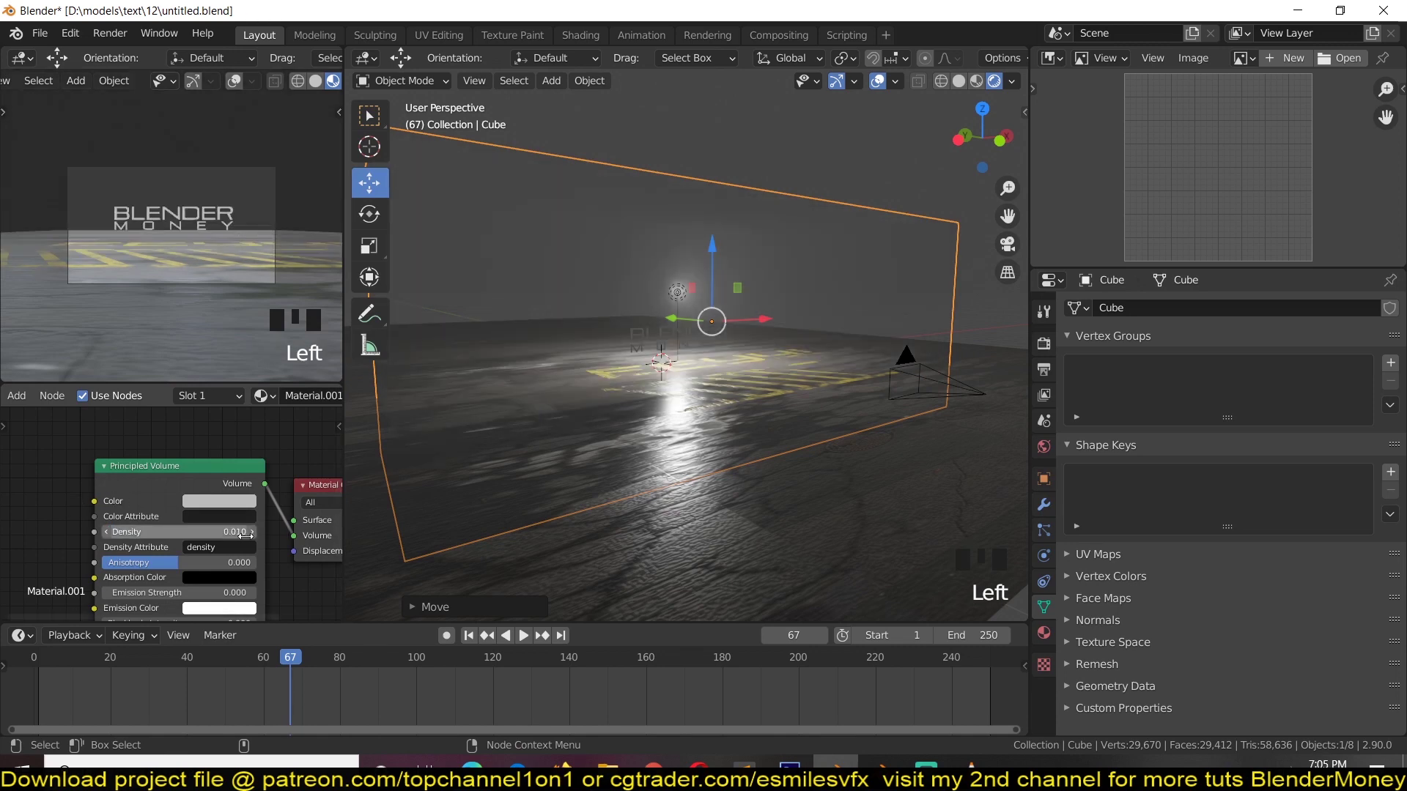
pyautogui.scroll(-3, 299, 82)
pyautogui.click(307, 81)
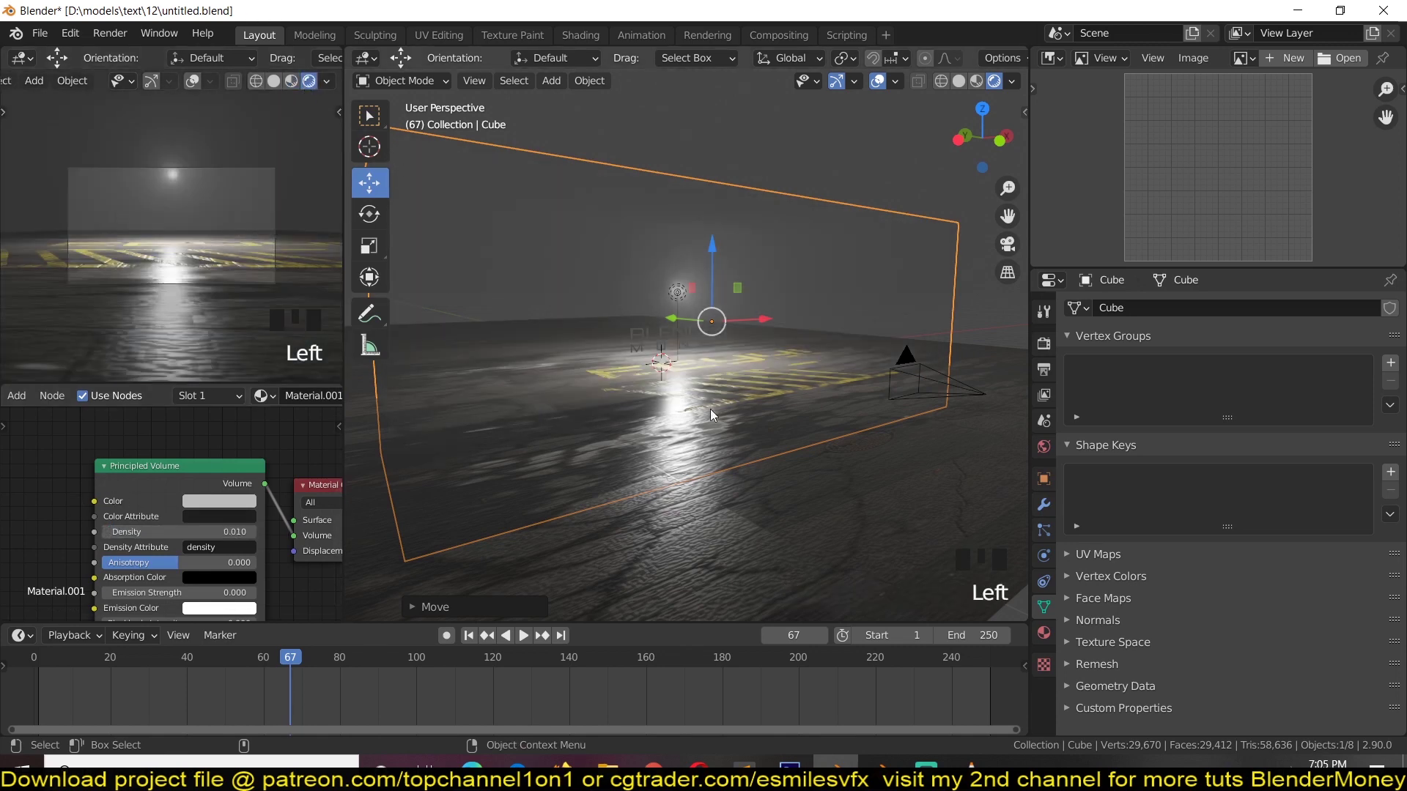
# Set the World background strength to 0
pyautogui.moveTo(882, 450)
pyautogui.mouseDown(button='middle')
pyautogui.moveTo(847, 457)
pyautogui.moveTo(864, 469)
pyautogui.mouseUp(button='middle')
pyautogui.press('`')
pyautogui.scroll(1, 926, 490)
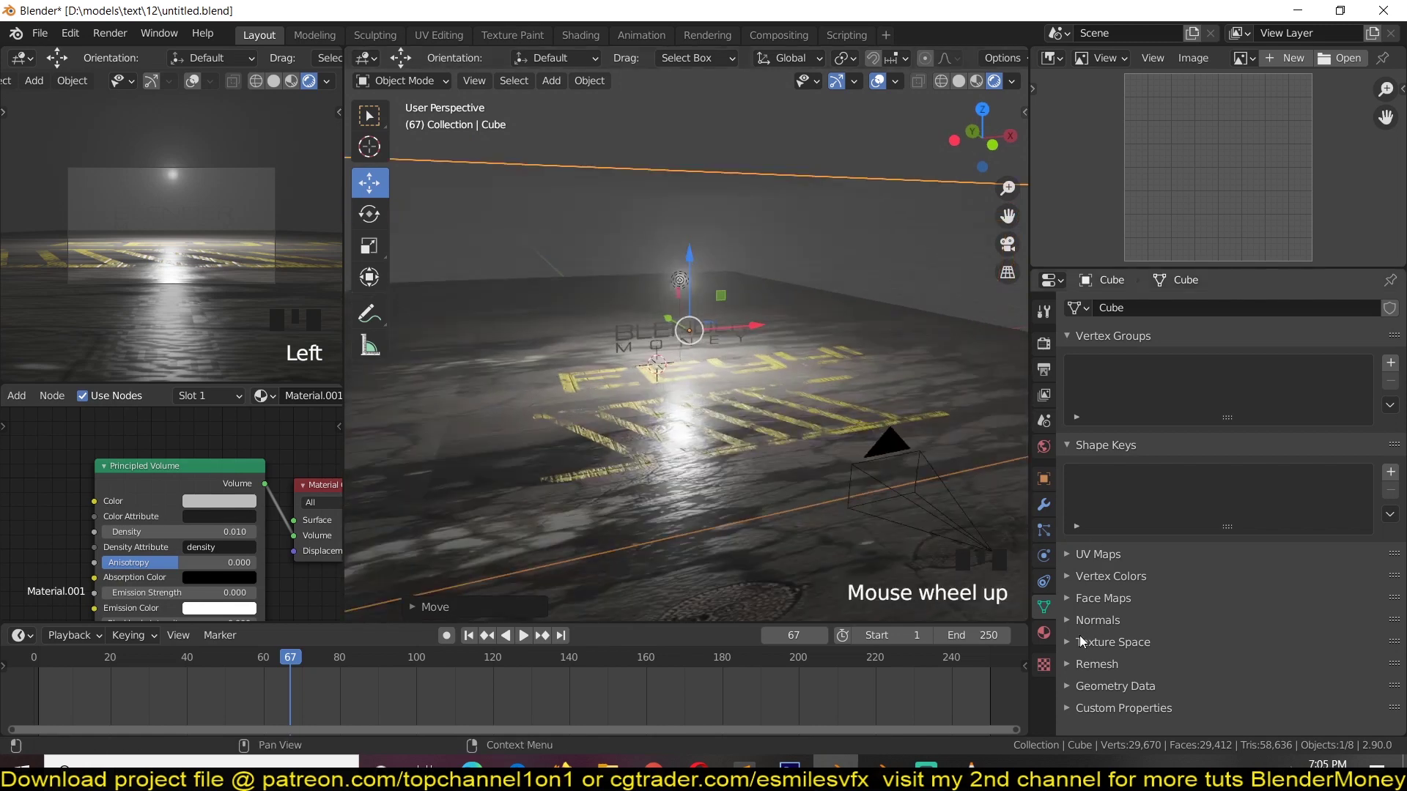
pyautogui.click(1044, 633)
pyautogui.scroll(1, 307, 556)
pyautogui.scroll(1, 728, 341)
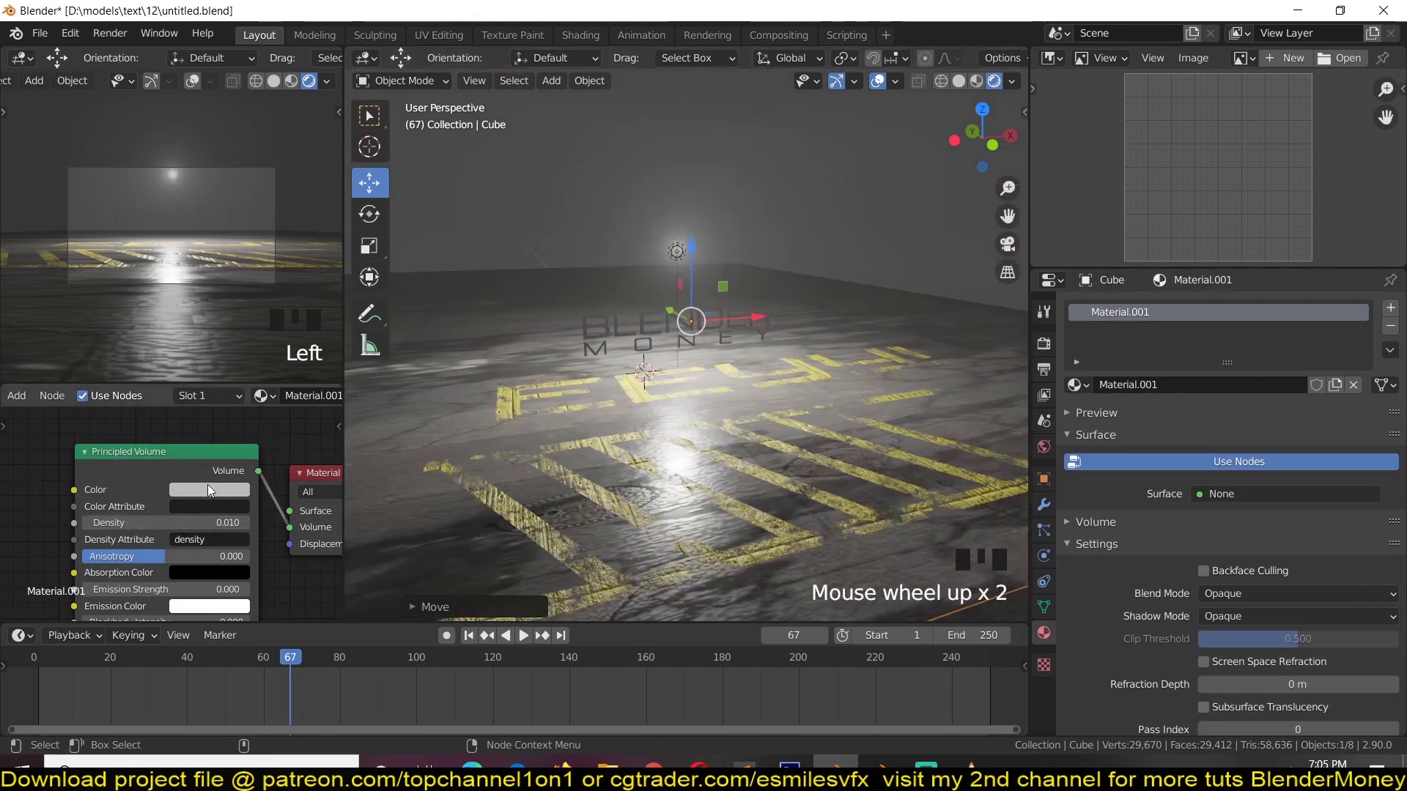
pyautogui.click(1044, 447)
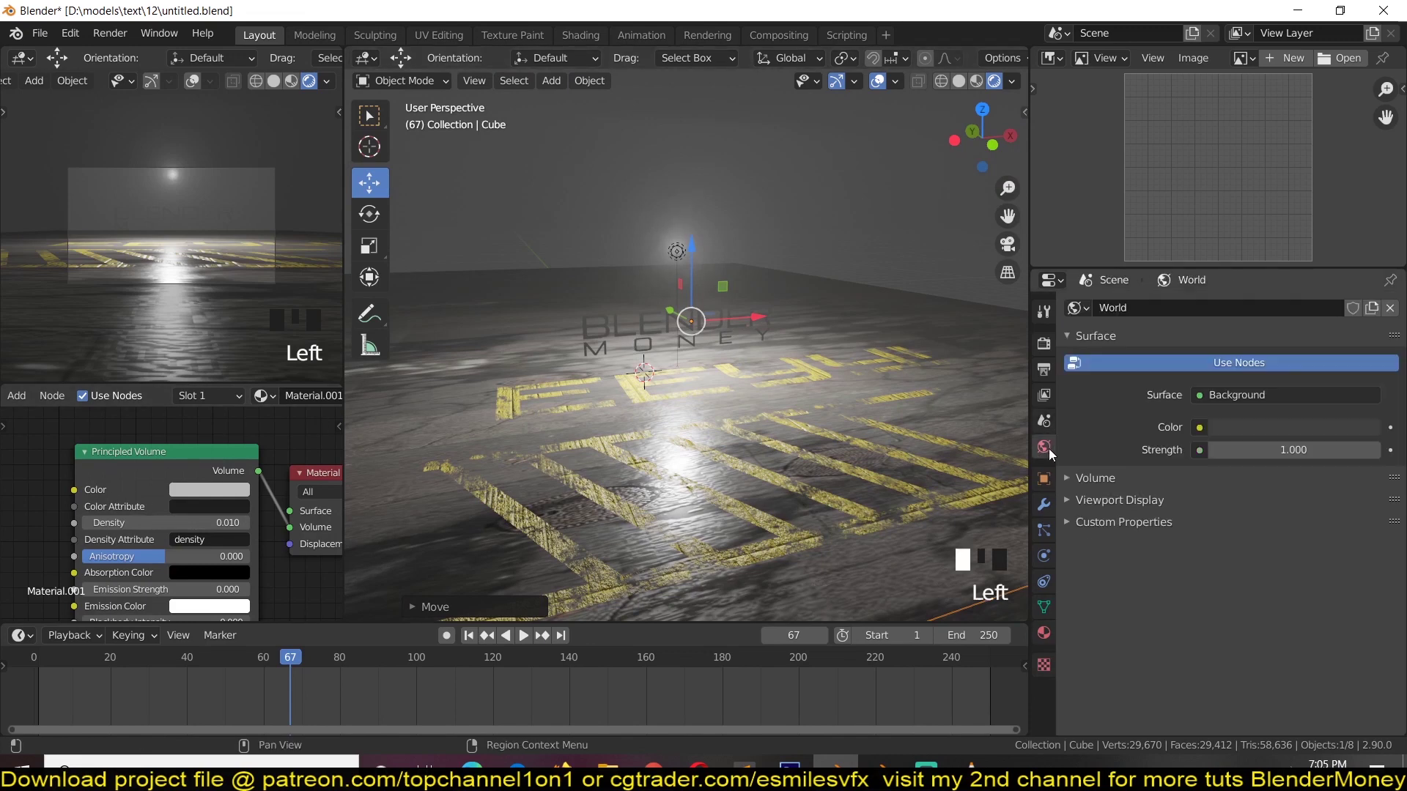
pyautogui.moveTo(1312, 444); pyautogui.dragTo(1236, 444)
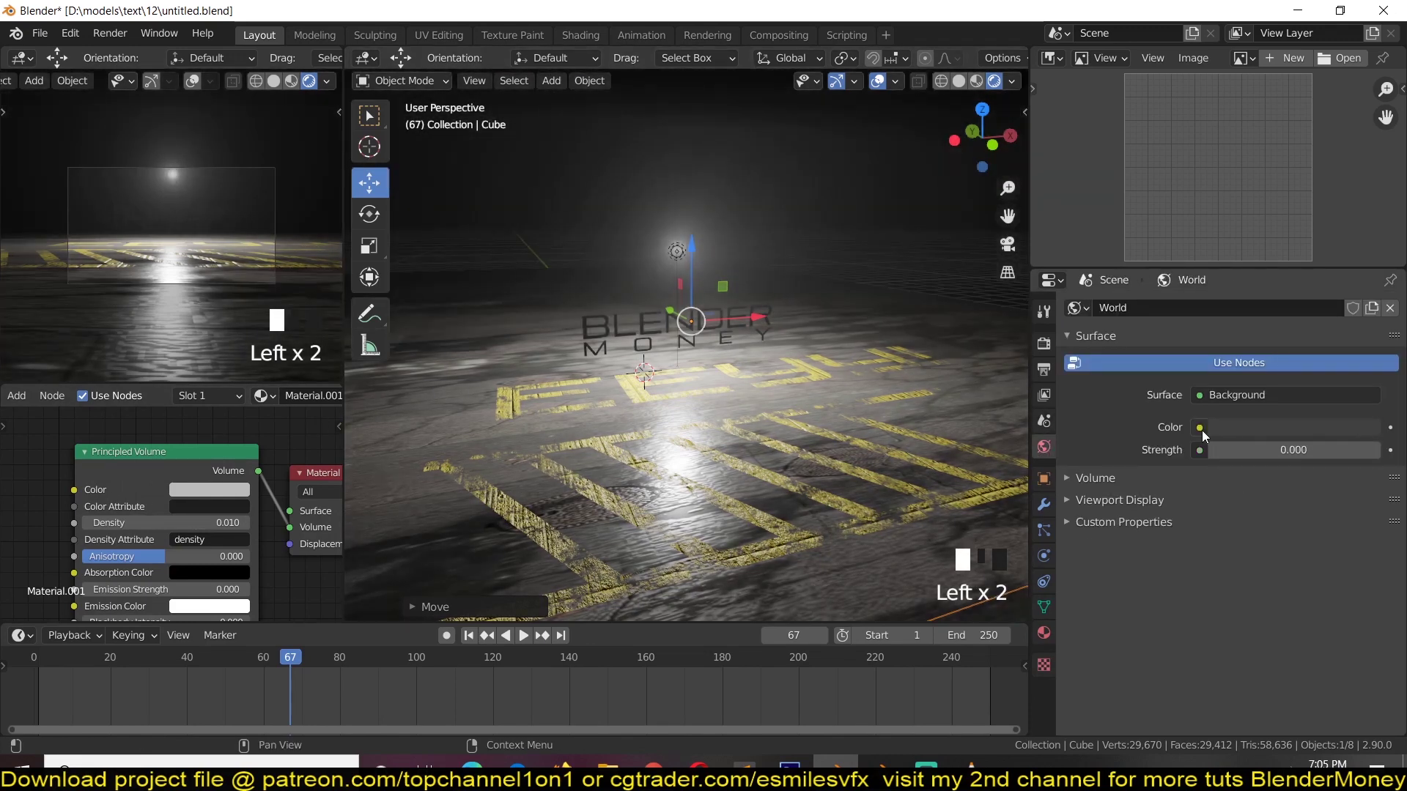
# Use an Environment Texture for the World color and load the satara_night_2k.hdr image
pyautogui.click(1200, 427)
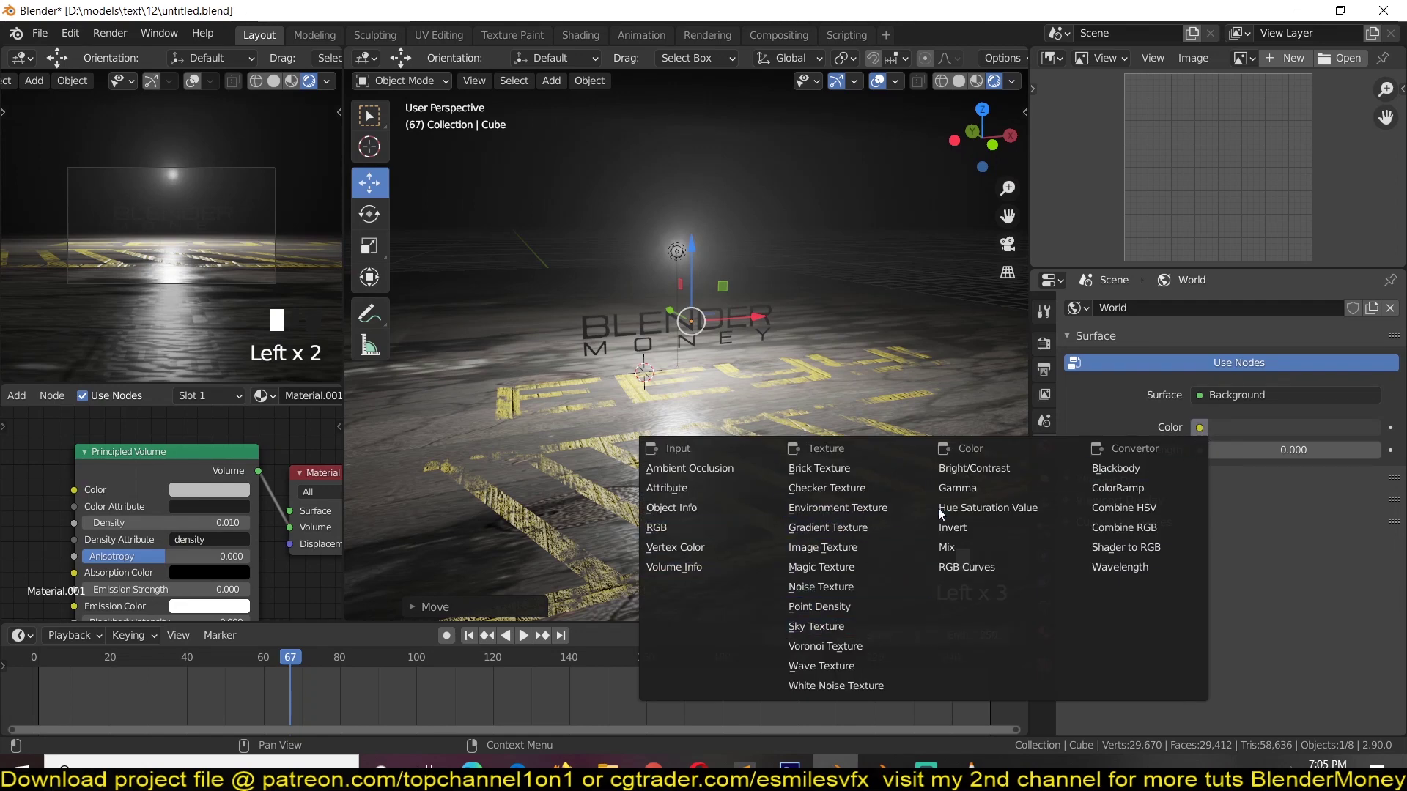
pyautogui.click(868, 508)
pyautogui.click(1361, 452)
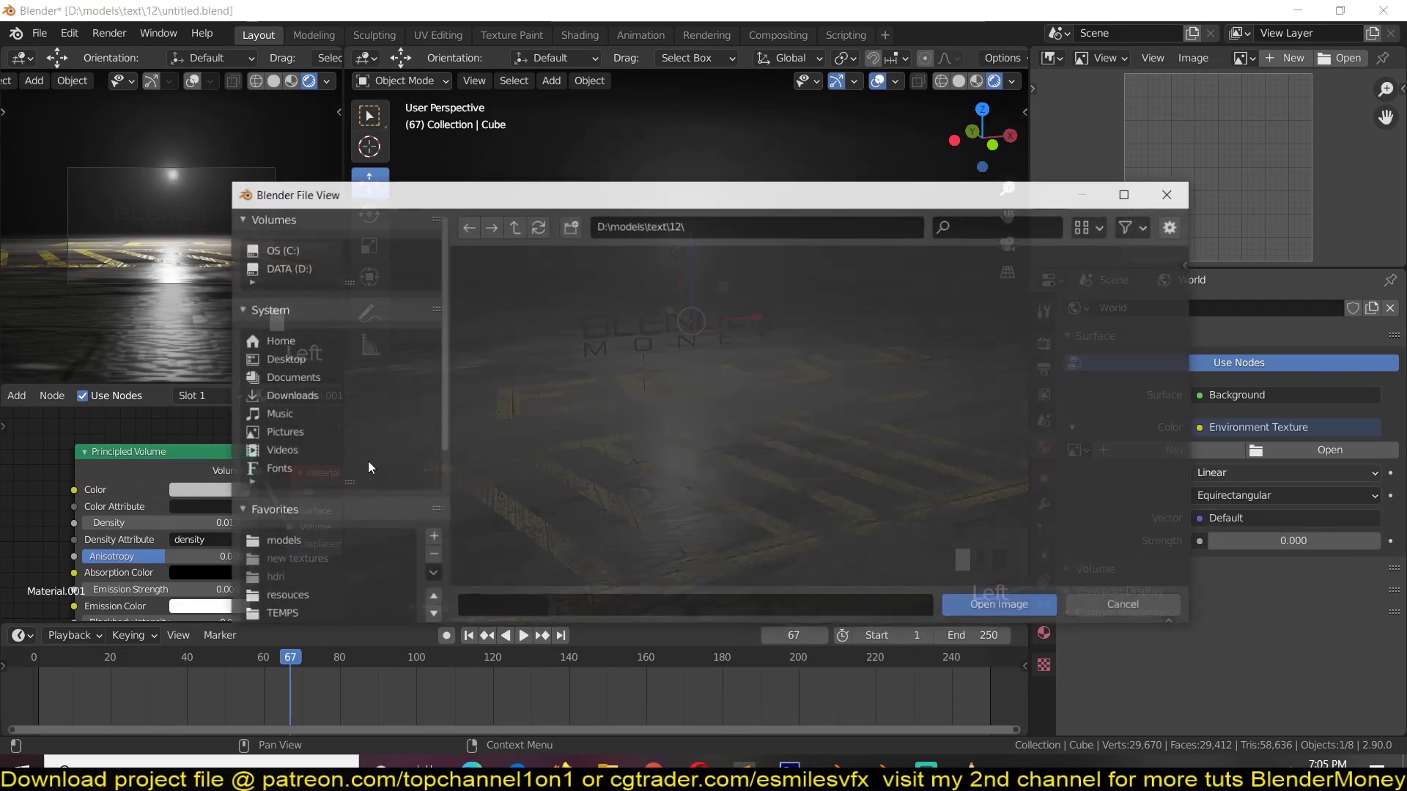
pyautogui.scroll(-3, 294, 592)
pyautogui.scroll(2, 293, 583)
pyautogui.scroll(-5, 297, 560)
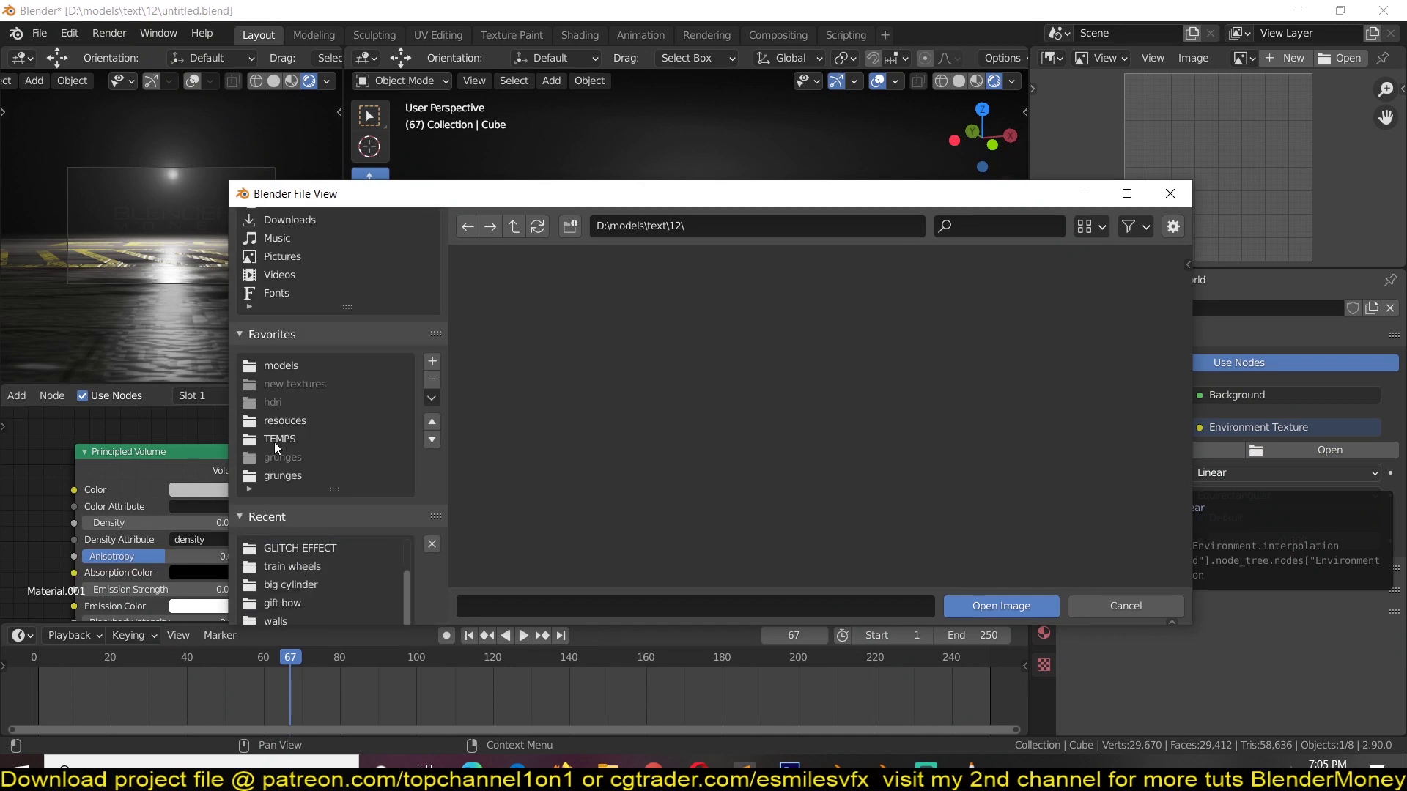
pyautogui.scroll(2, 286, 461)
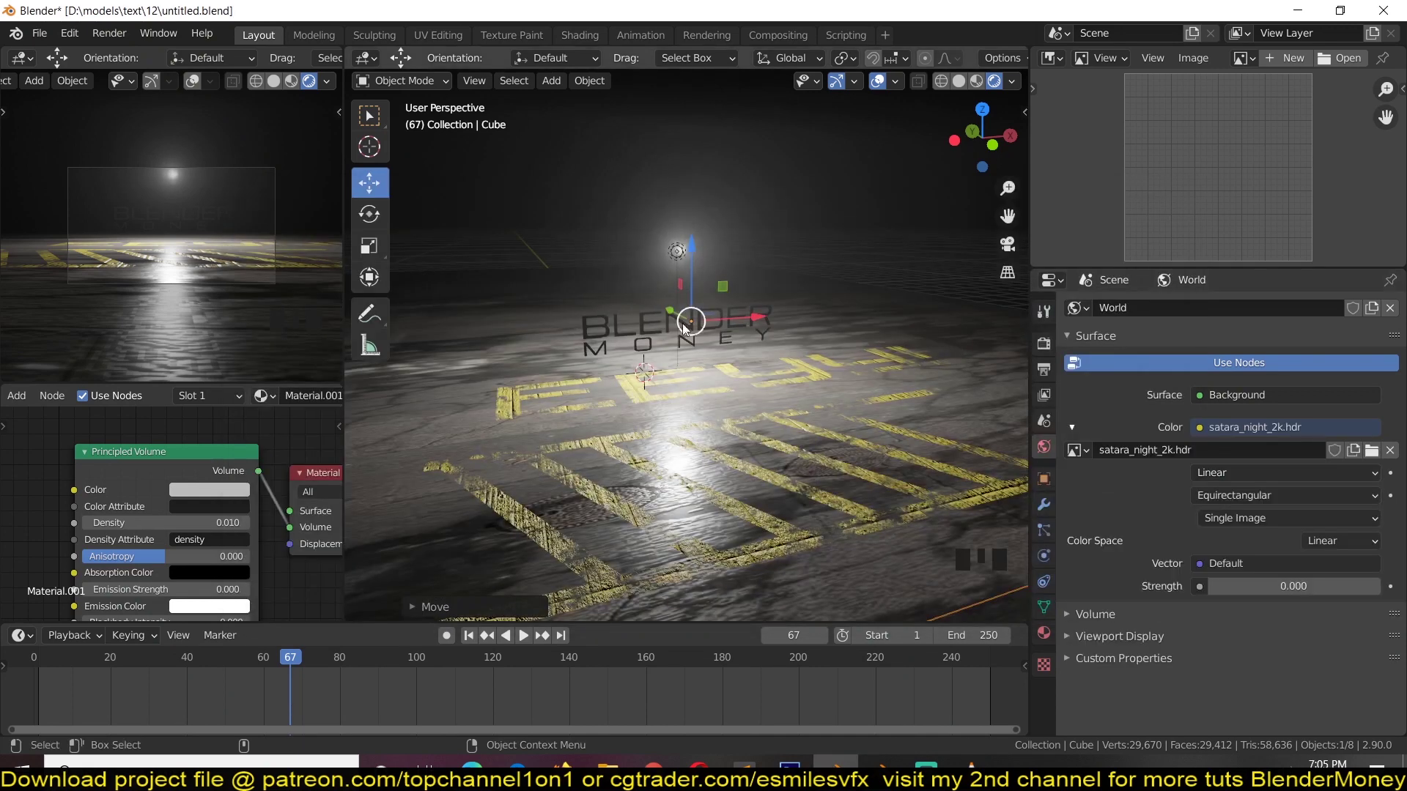
# Set the World environment strength to 1, reduce it to 0.02, and deselect everything
pyautogui.click(1284, 588)
pyautogui.write('1')
pyautogui.press('Return')
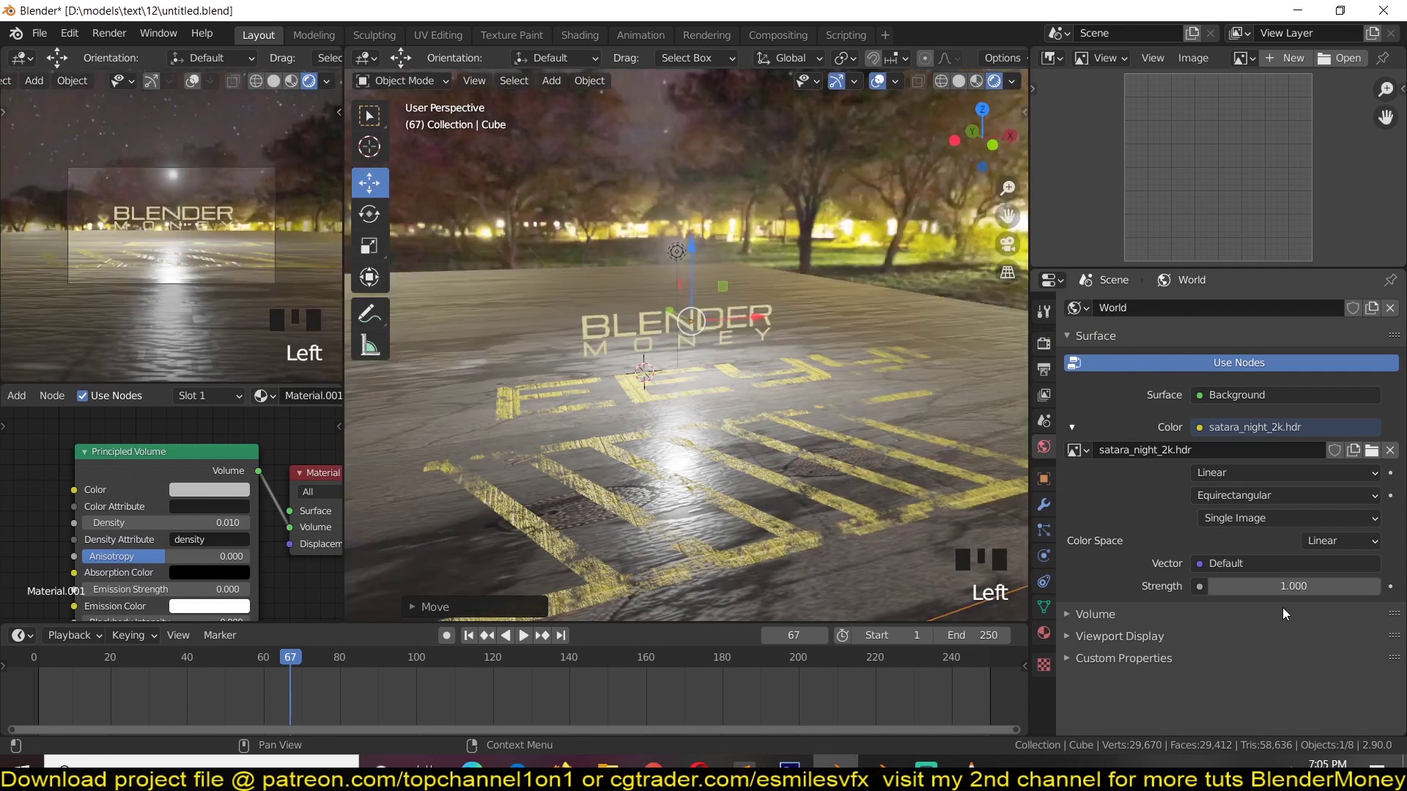
pyautogui.keyDown('shift'); pyautogui.moveTo(1293, 591); pyautogui.dragTo(1235, 586); pyautogui.keyUp('shift')
pyautogui.press('`')
pyautogui.hotkey('alt', 'a')
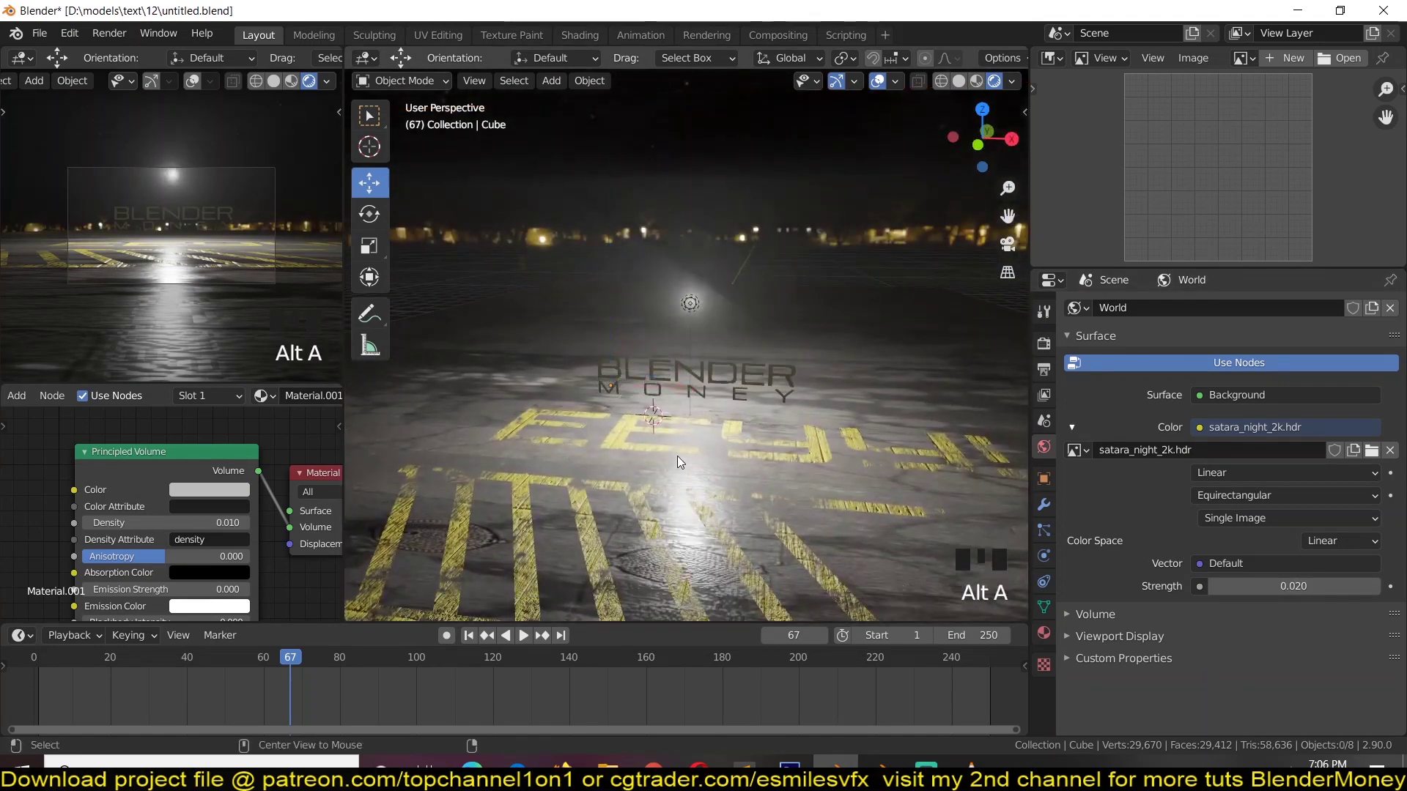
# Select the BLENDER text, create a new material for it and delete its Principled BSDF node
pyautogui.scroll(2, 715, 413)
pyautogui.click(693, 298)
pyautogui.click(692, 287)
pyautogui.click(692, 287)
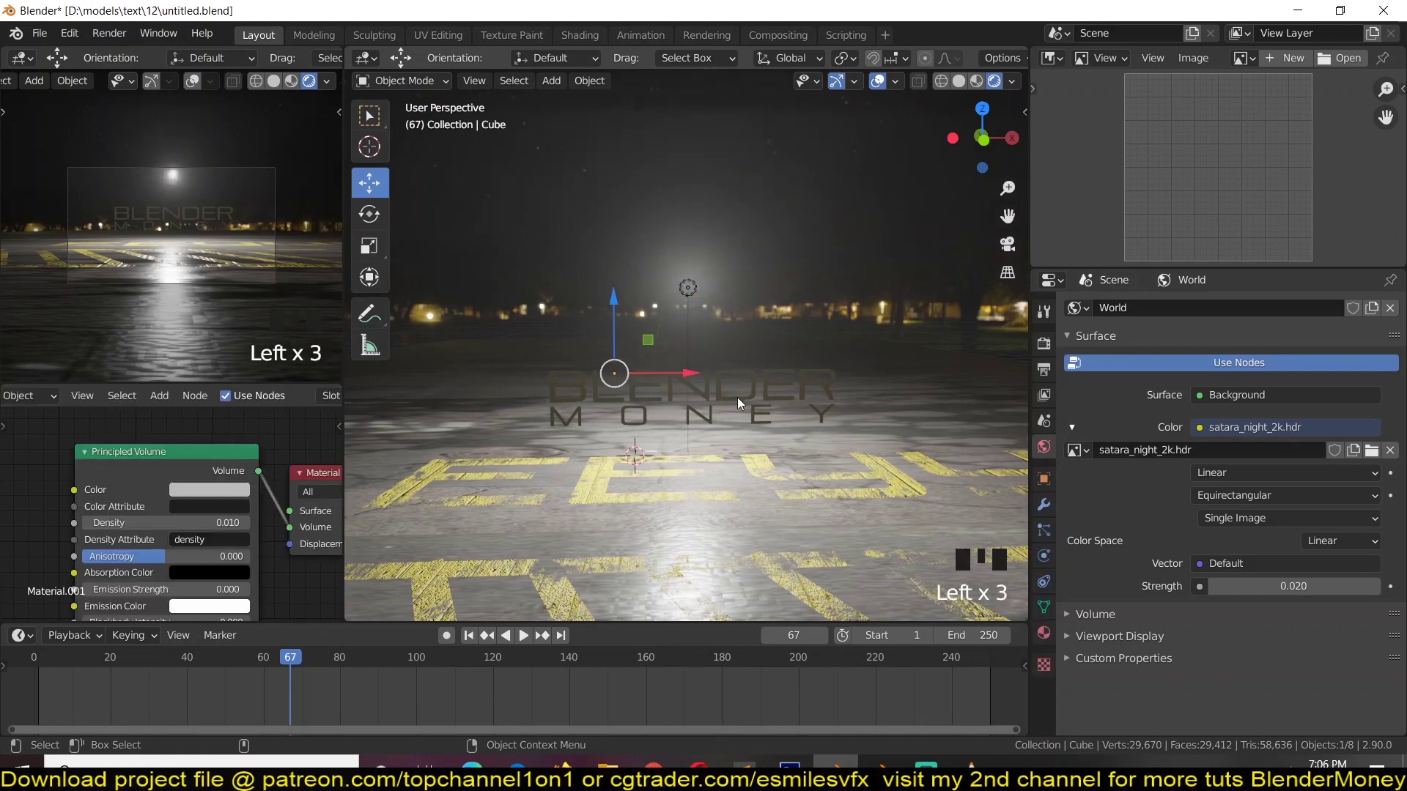
pyautogui.click(754, 390)
pyautogui.scroll(6, 754, 390)
pyautogui.scroll(-3, 152, 542)
pyautogui.scroll(-2, 520, 463)
pyautogui.scroll(-4, 303, 399)
pyautogui.click(283, 398)
pyautogui.scroll(1, 172, 537)
pyautogui.scroll(3, 172, 531)
pyautogui.moveTo(188, 518); pyautogui.dragTo(160, 597, button='middle')
pyautogui.scroll(-4, 133, 534)
pyautogui.click(215, 502)
pyautogui.press('Delete')
# Add an Emission shader to the text's material and connect it to the Material Output's Surface
pyautogui.hotkey('shift', 'a')
pyautogui.moveTo(186, 465)
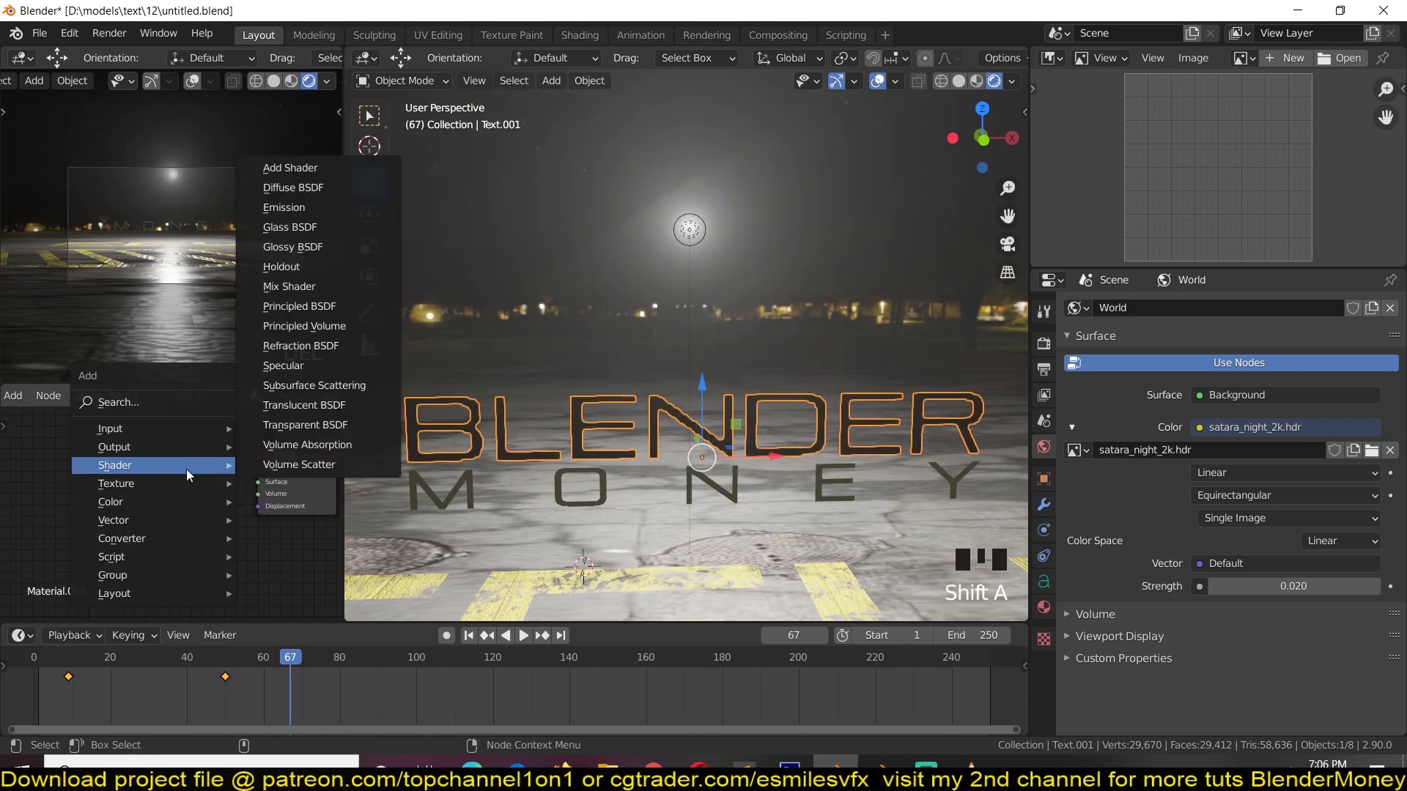
pyautogui.click(293, 208)
pyautogui.click(179, 469)
pyautogui.moveTo(220, 473); pyautogui.dragTo(257, 482)
# Set the BLENDER text's Emission color to blue and its strength to 10
pyautogui.click(196, 485)
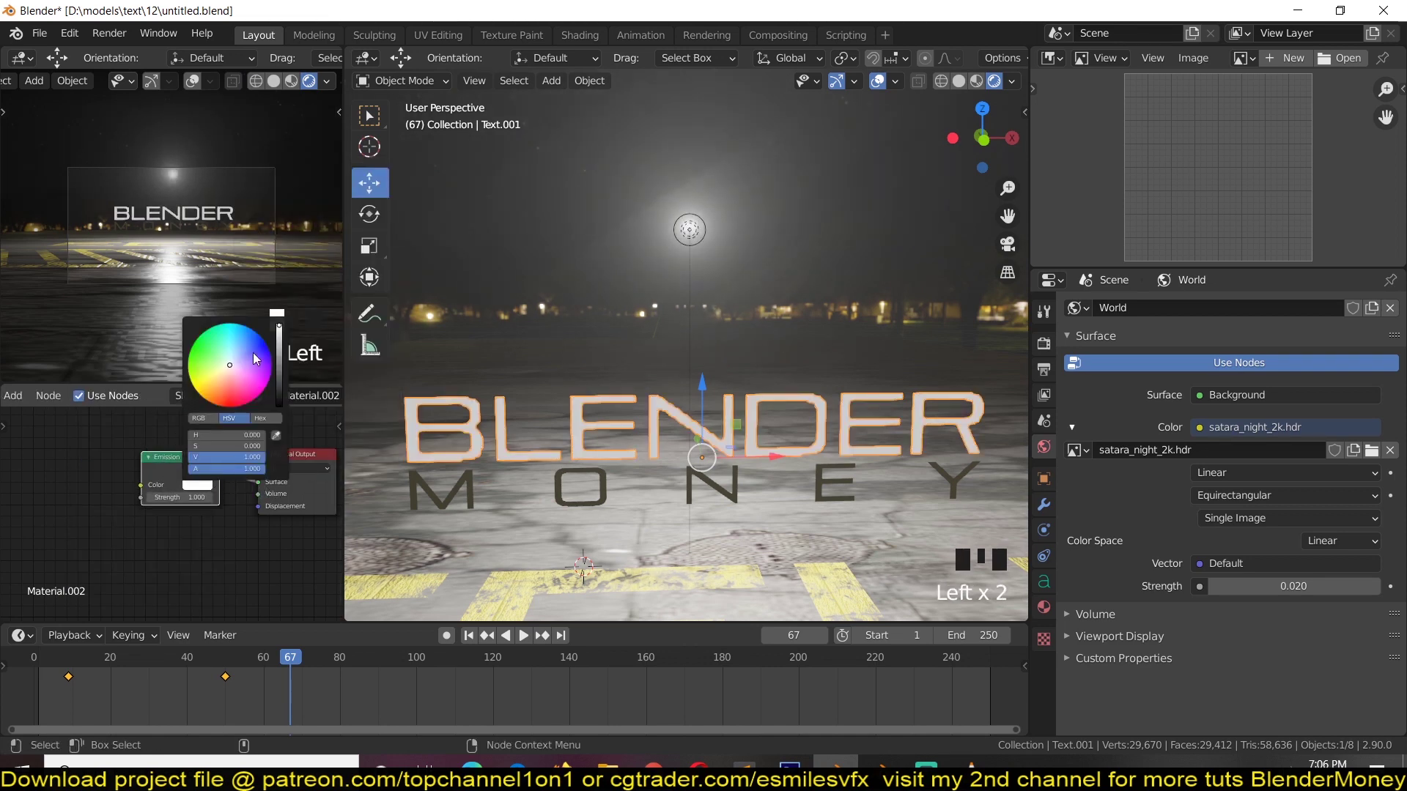
pyautogui.click(252, 337)
pyautogui.click(191, 497)
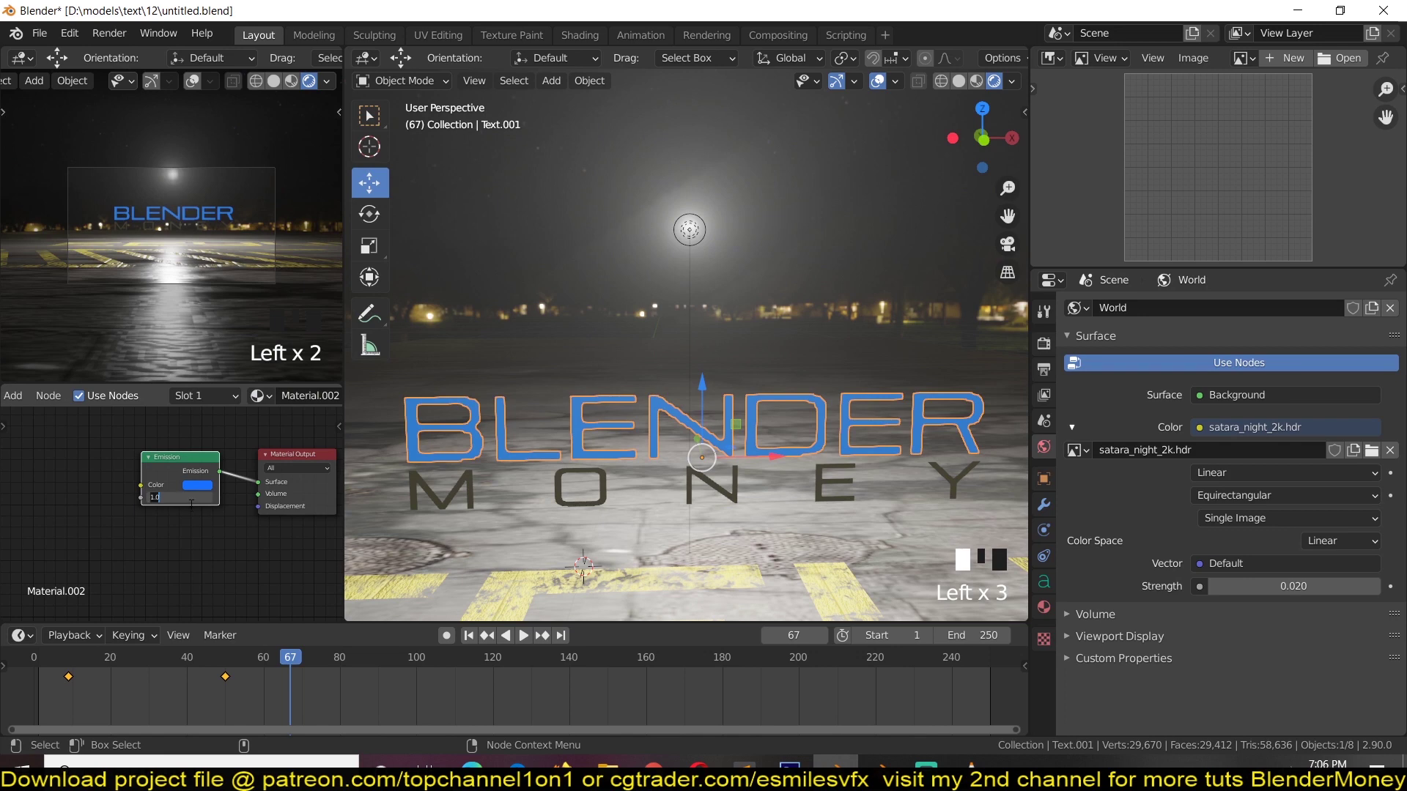
pyautogui.write('10')
pyautogui.press('Return')
# Enable Bloom and Screen Space Reflections in the Eevee render settings
pyautogui.click(1046, 343)
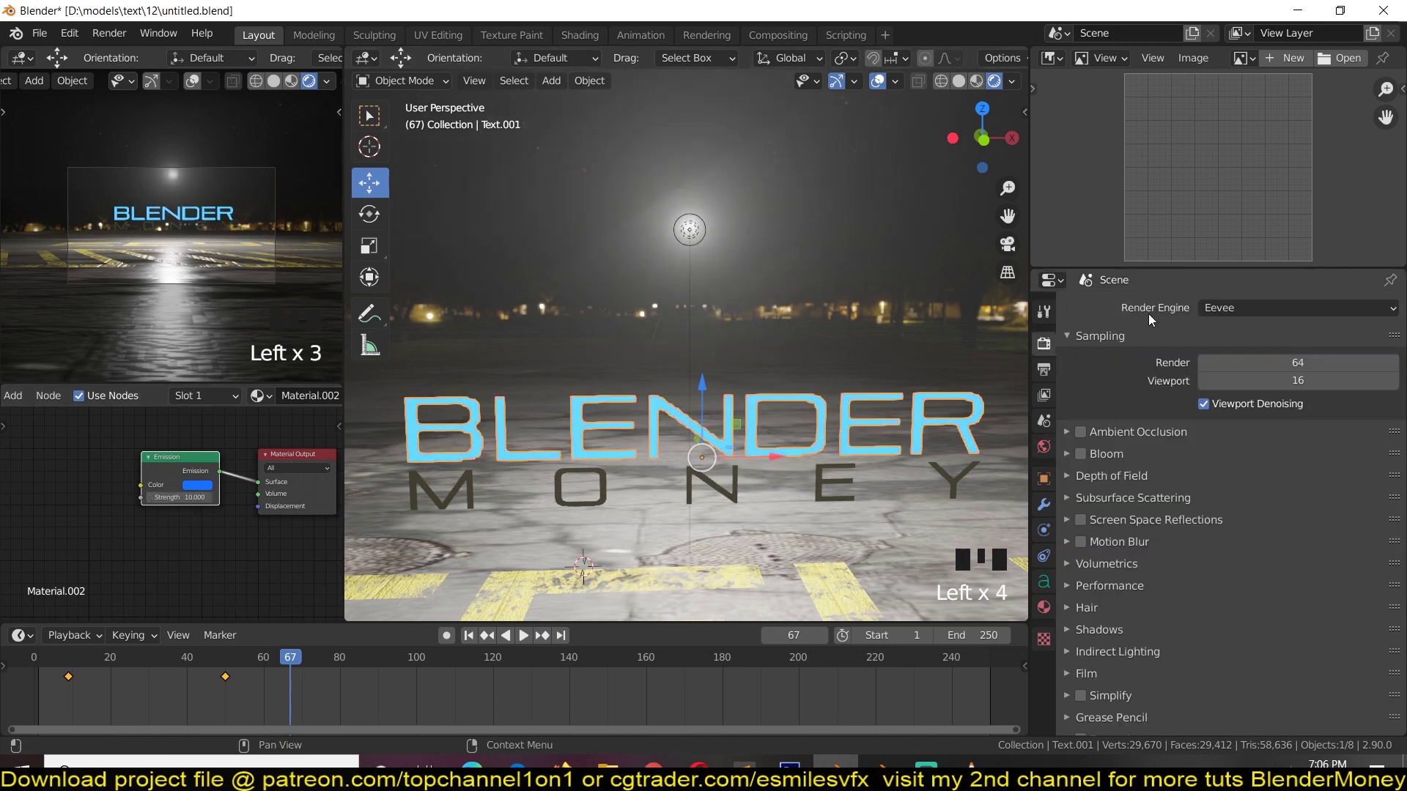
pyautogui.click(1081, 454)
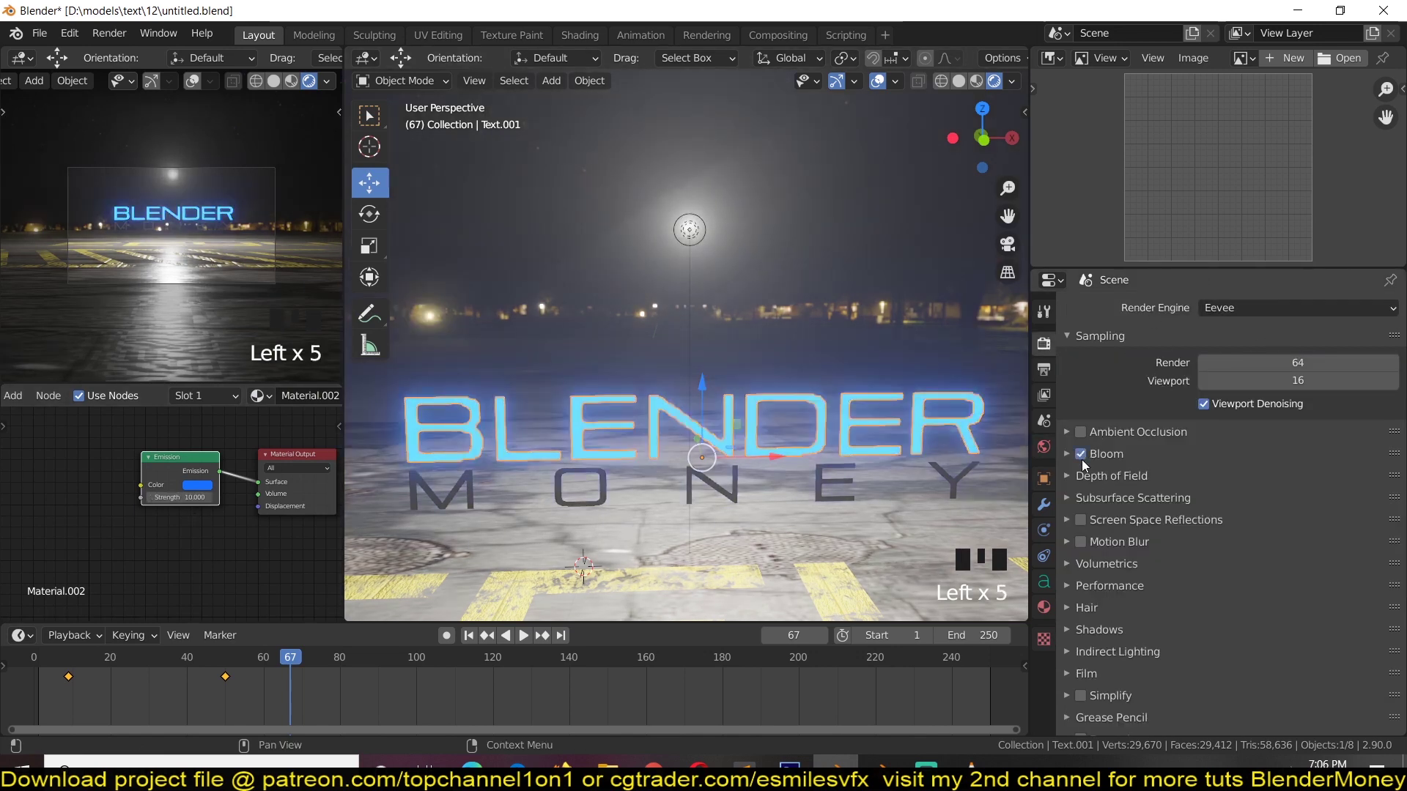
pyautogui.click(1081, 521)
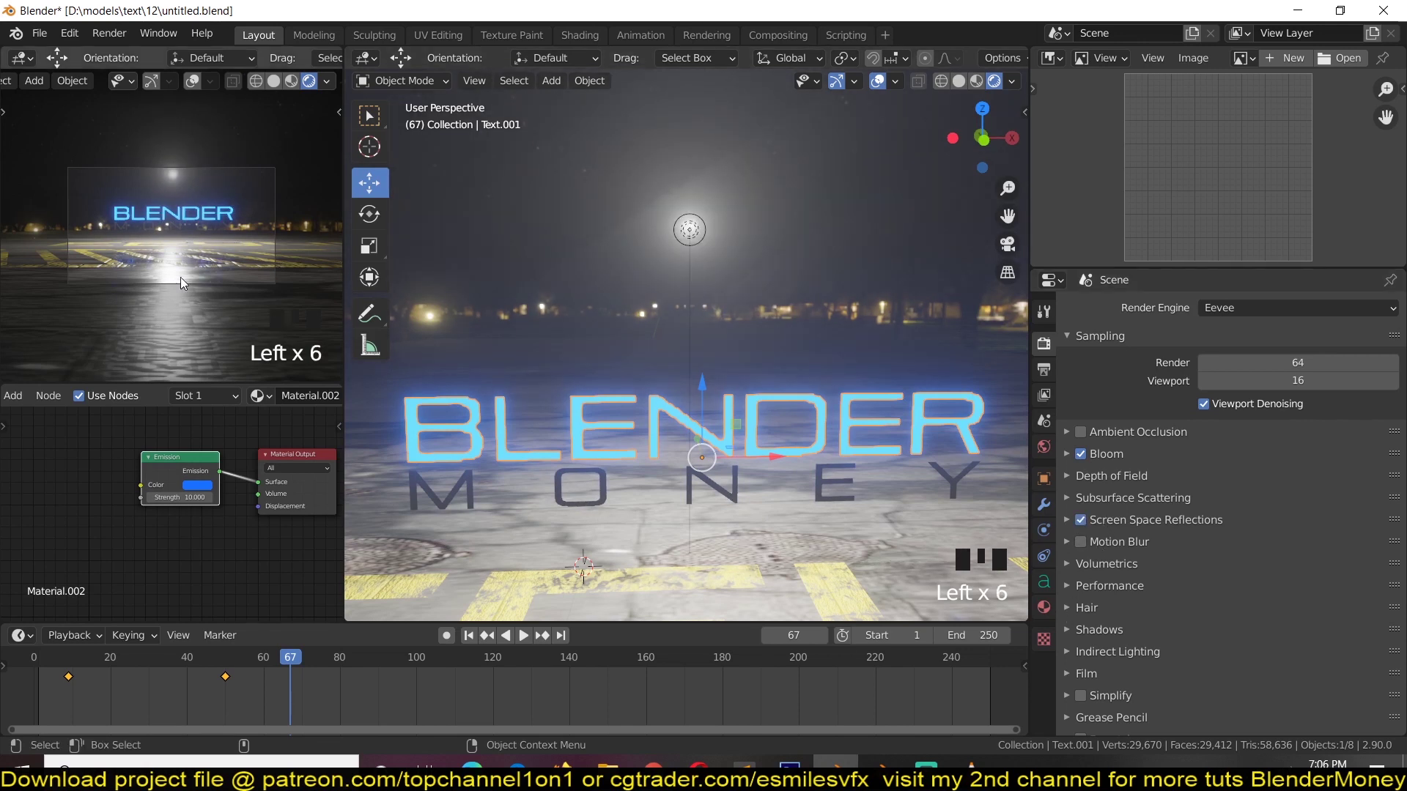
# Move the Emission node away from the Material Output and shift its color to a lighter cyan-blue
pyautogui.moveTo(203, 475); pyautogui.dragTo(182, 486)
pyautogui.click(177, 494)
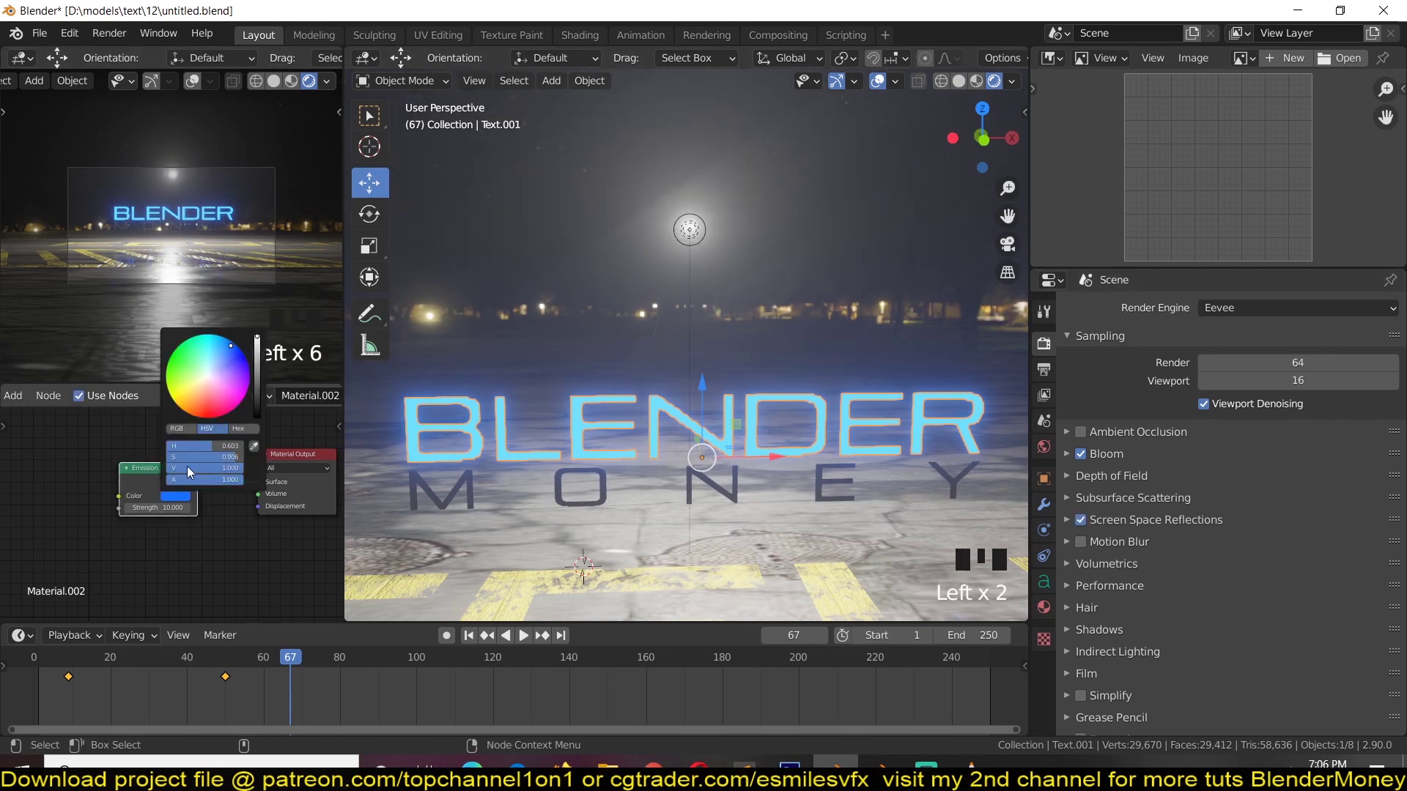
pyautogui.moveTo(212, 362); pyautogui.dragTo(218, 344)
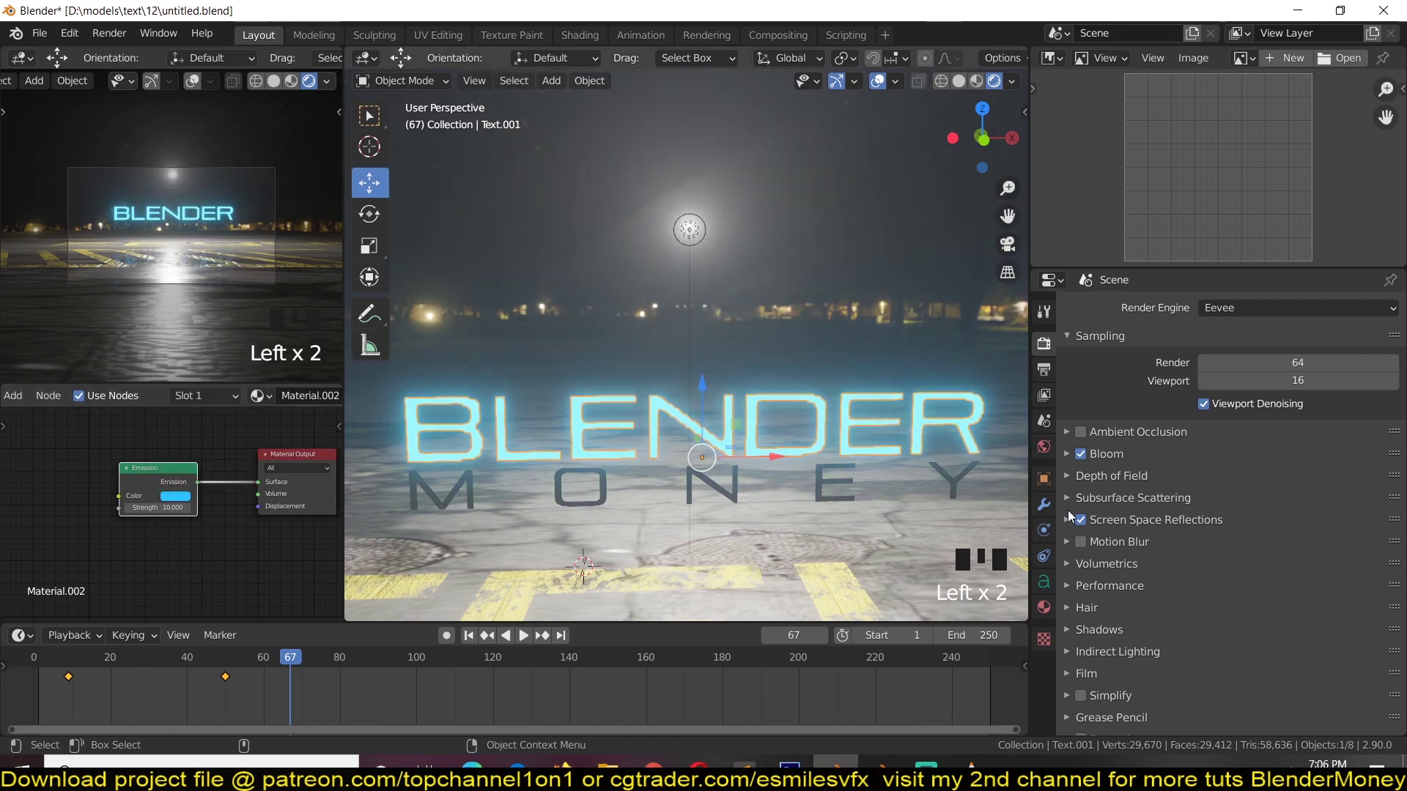
# Select the fog cube, scale it down in the camera view and move it so it is centered around the BLENDER text
pyautogui.press('`')
pyautogui.click(699, 250)
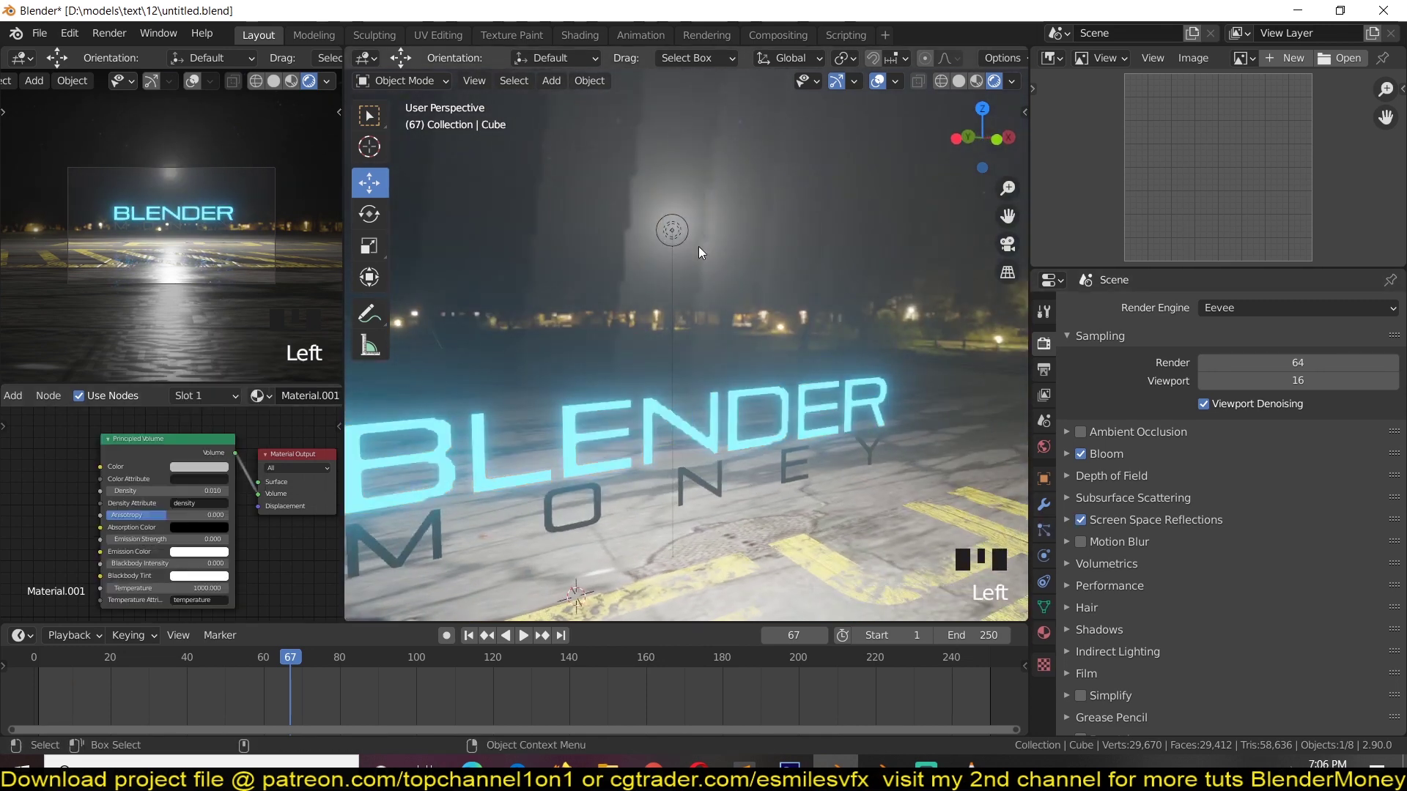
pyautogui.click(678, 236)
pyautogui.scroll(-3, 711, 336)
pyautogui.hotkey('shift', '`')
pyautogui.scroll(-3, 659, 376)
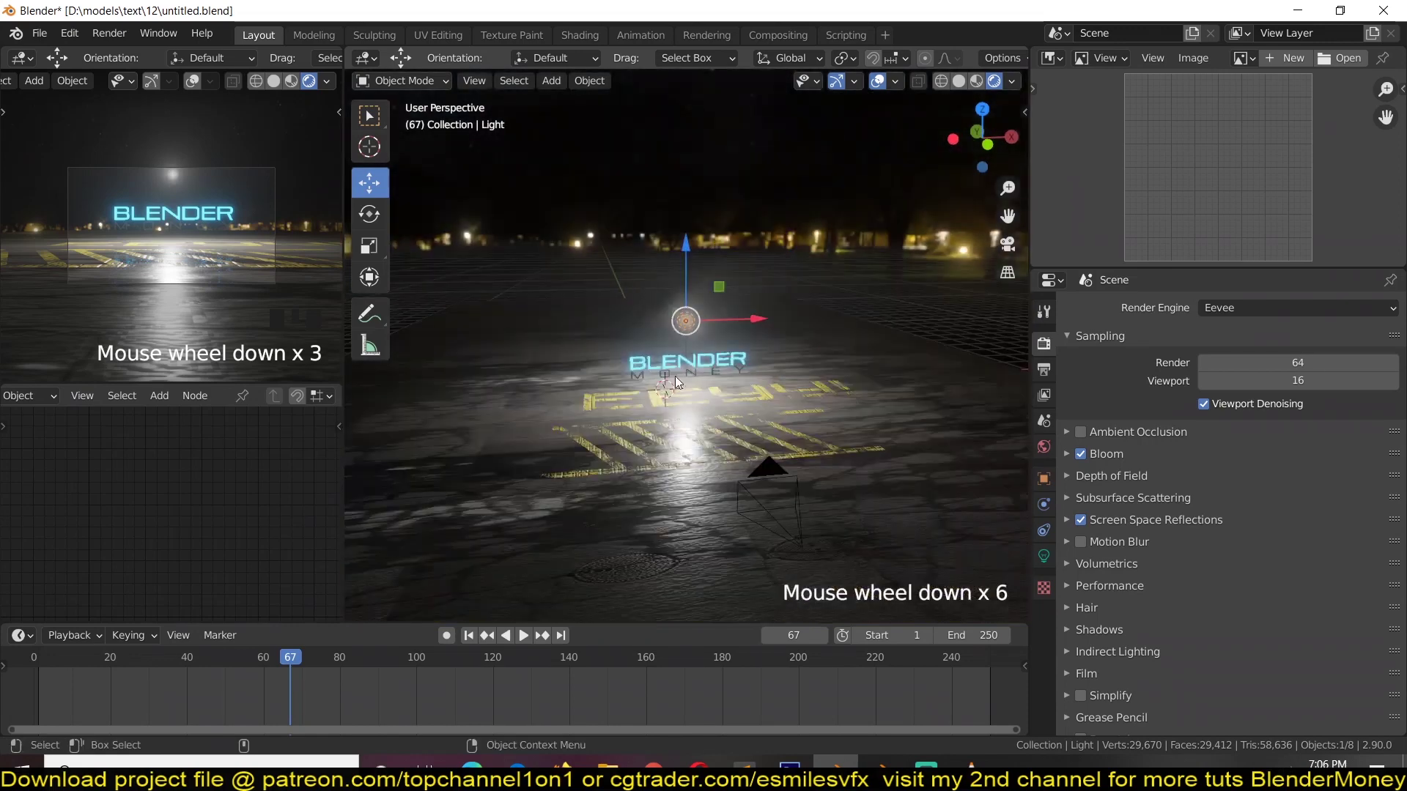
pyautogui.click(776, 256)
pyautogui.hotkey('shift', '`')
pyautogui.press('KP_0')
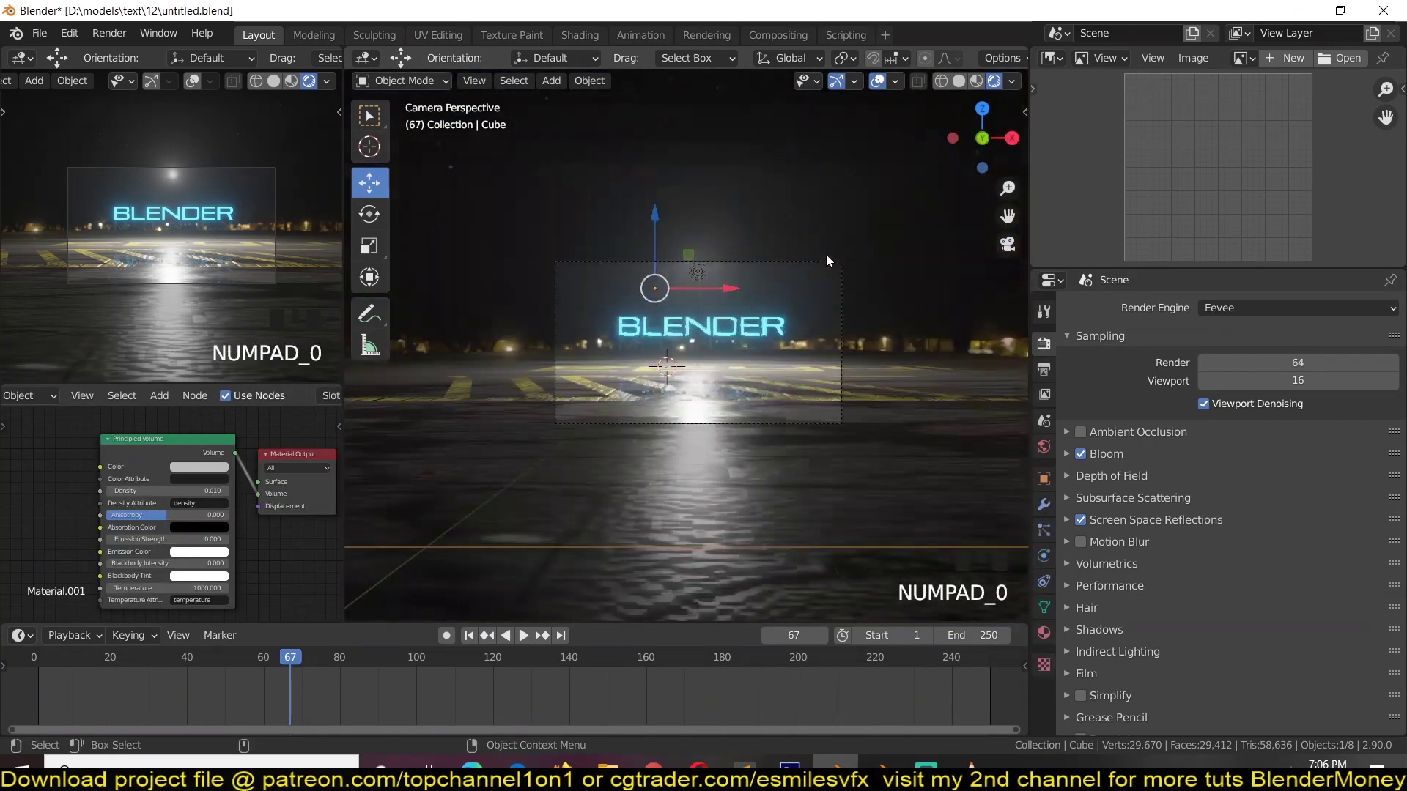
pyautogui.scroll(-3, 825, 253)
pyautogui.press('s')
pyautogui.click(788, 368)
pyautogui.scroll(4, 747, 313)
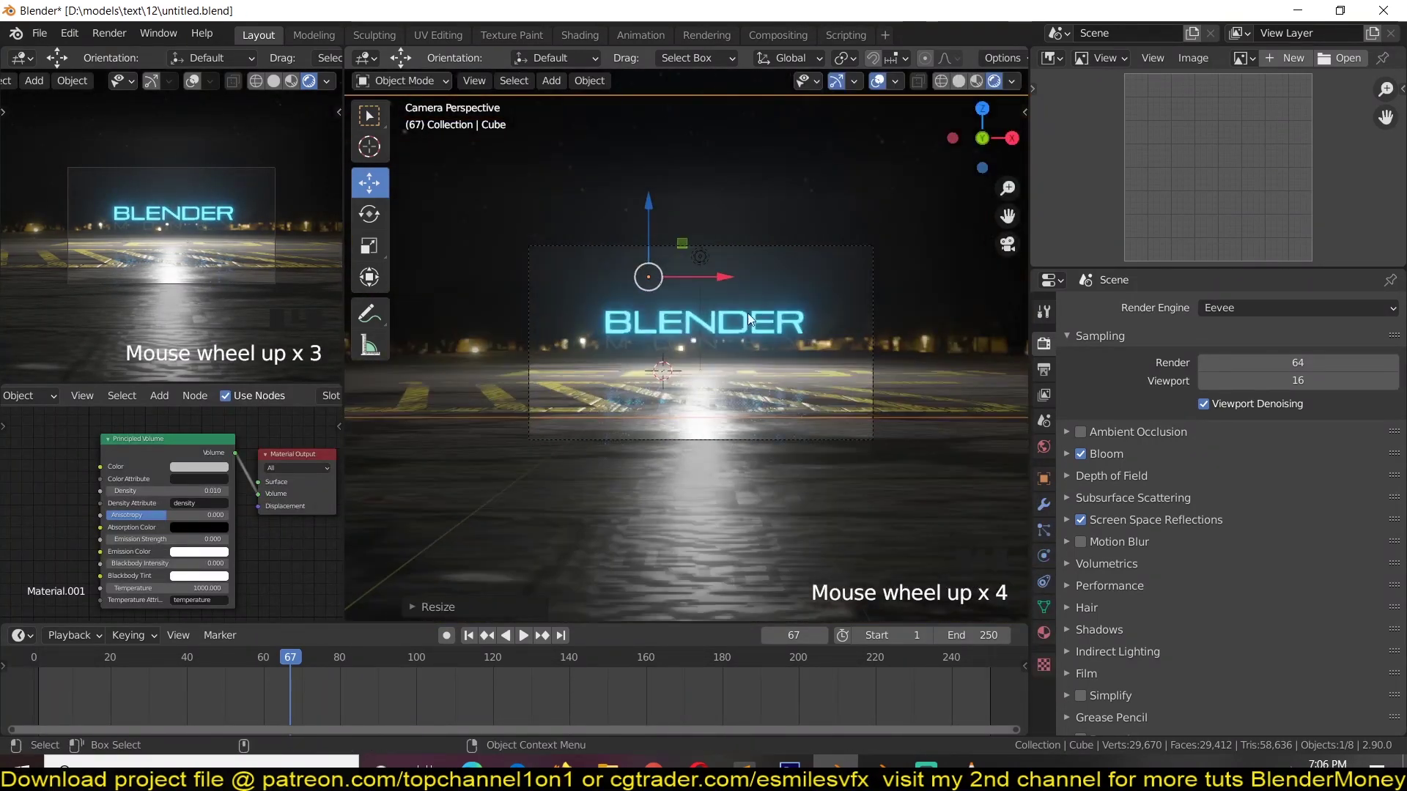
pyautogui.press('g')
pyautogui.click(797, 383)
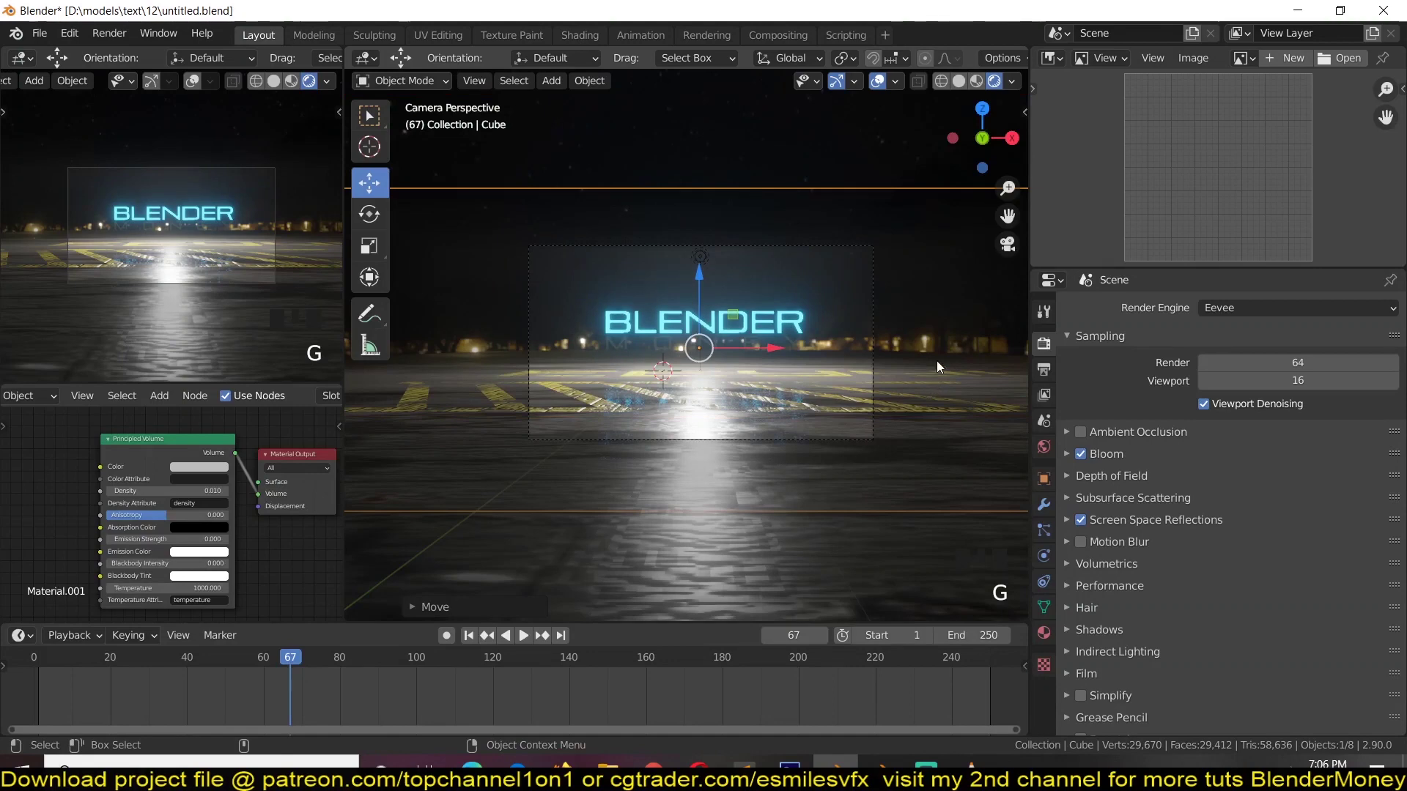
# Narrow the fog cube along the global X axis
pyautogui.press('s')
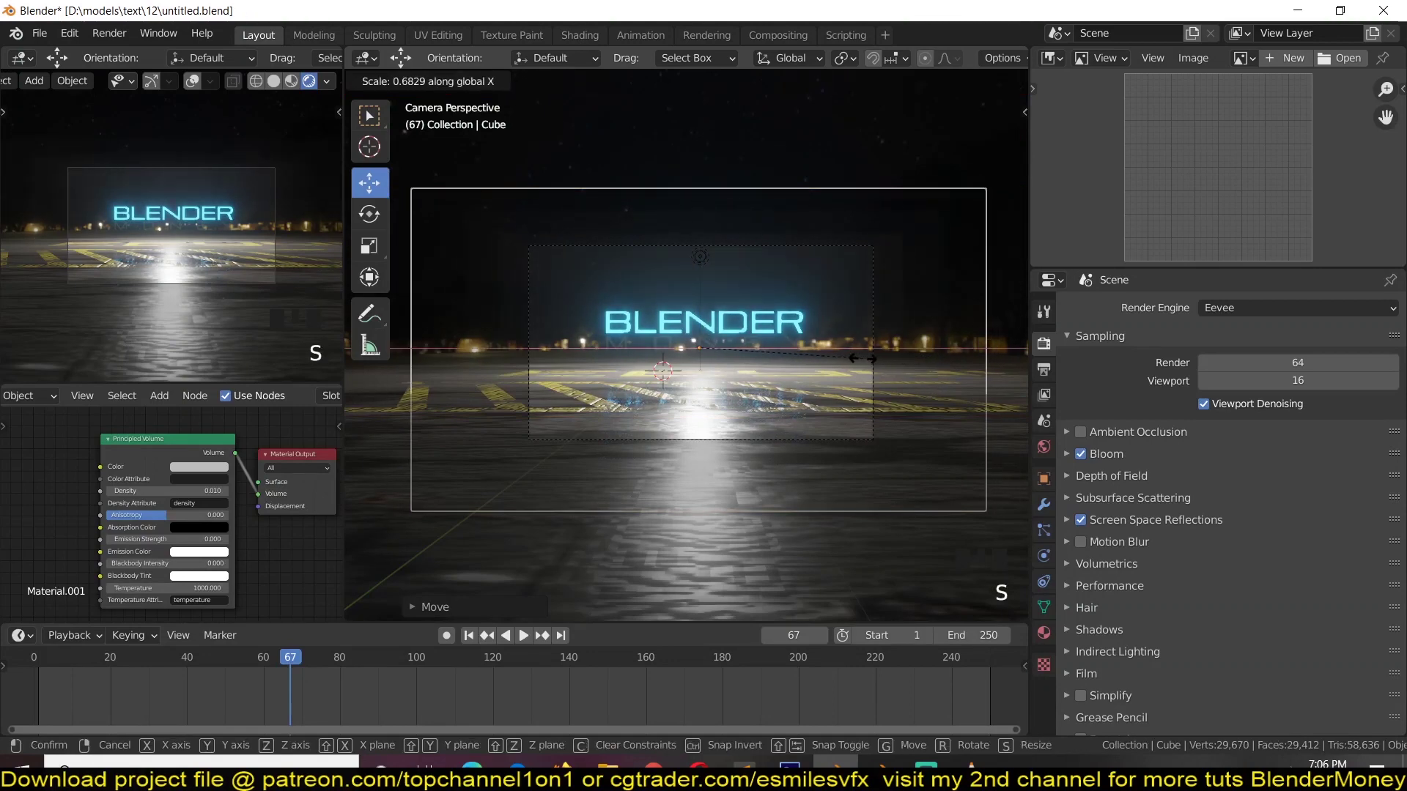
pyautogui.click(791, 435)
pyautogui.press('s')
pyautogui.rightClick(762, 407)
pyautogui.press('s')
pyautogui.rightClick(809, 404)
# Select the point light above the texts and set its power to 10 W
pyautogui.press('`')
pyautogui.moveTo(809, 404); pyautogui.dragTo(834, 433, button='middle')
pyautogui.scroll(3, 834, 433)
pyautogui.moveTo(754, 327); pyautogui.dragTo(794, 389, button='middle')
pyautogui.click(674, 252)
pyautogui.click(1043, 555)
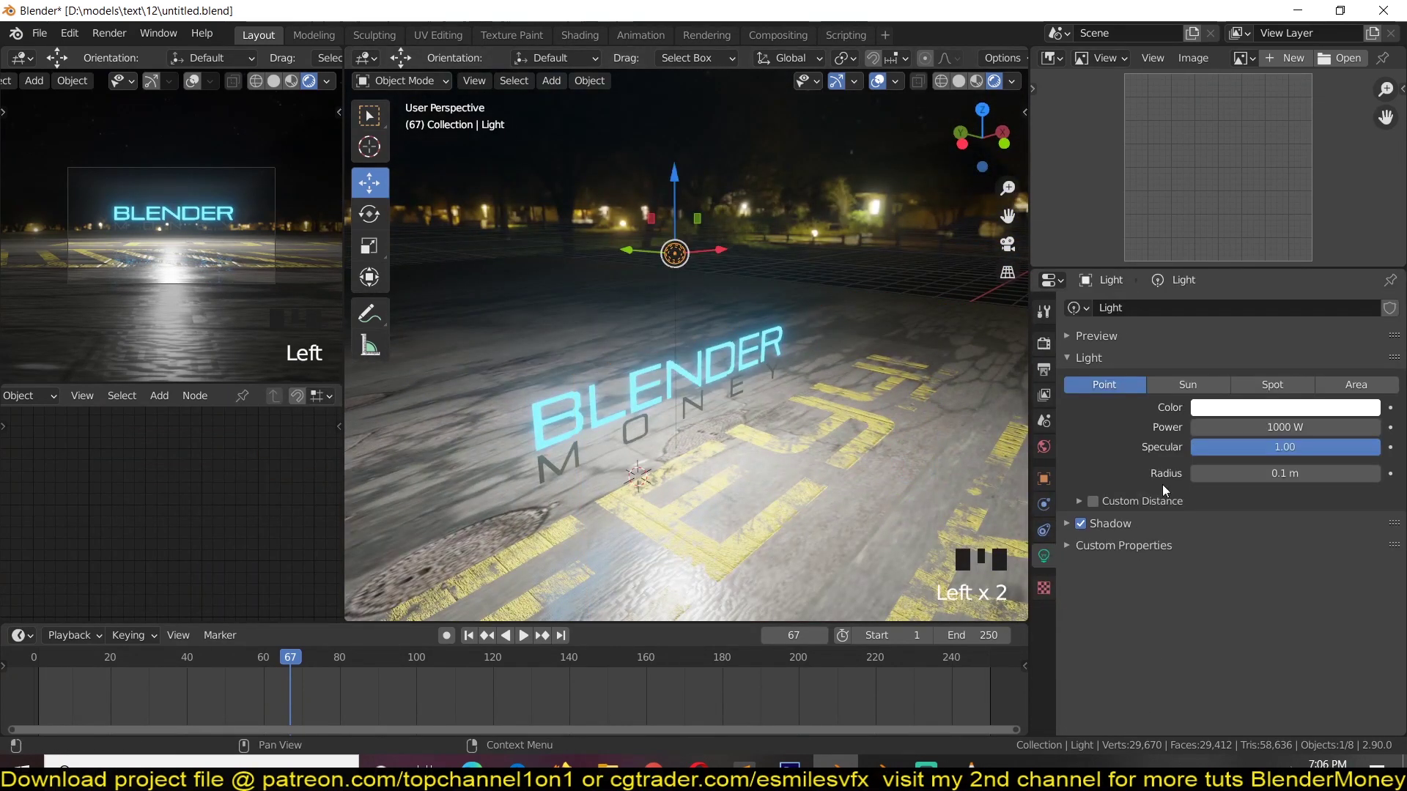
pyautogui.doubleClick(1215, 427)
pyautogui.write('12.7')
pyautogui.press('Return')
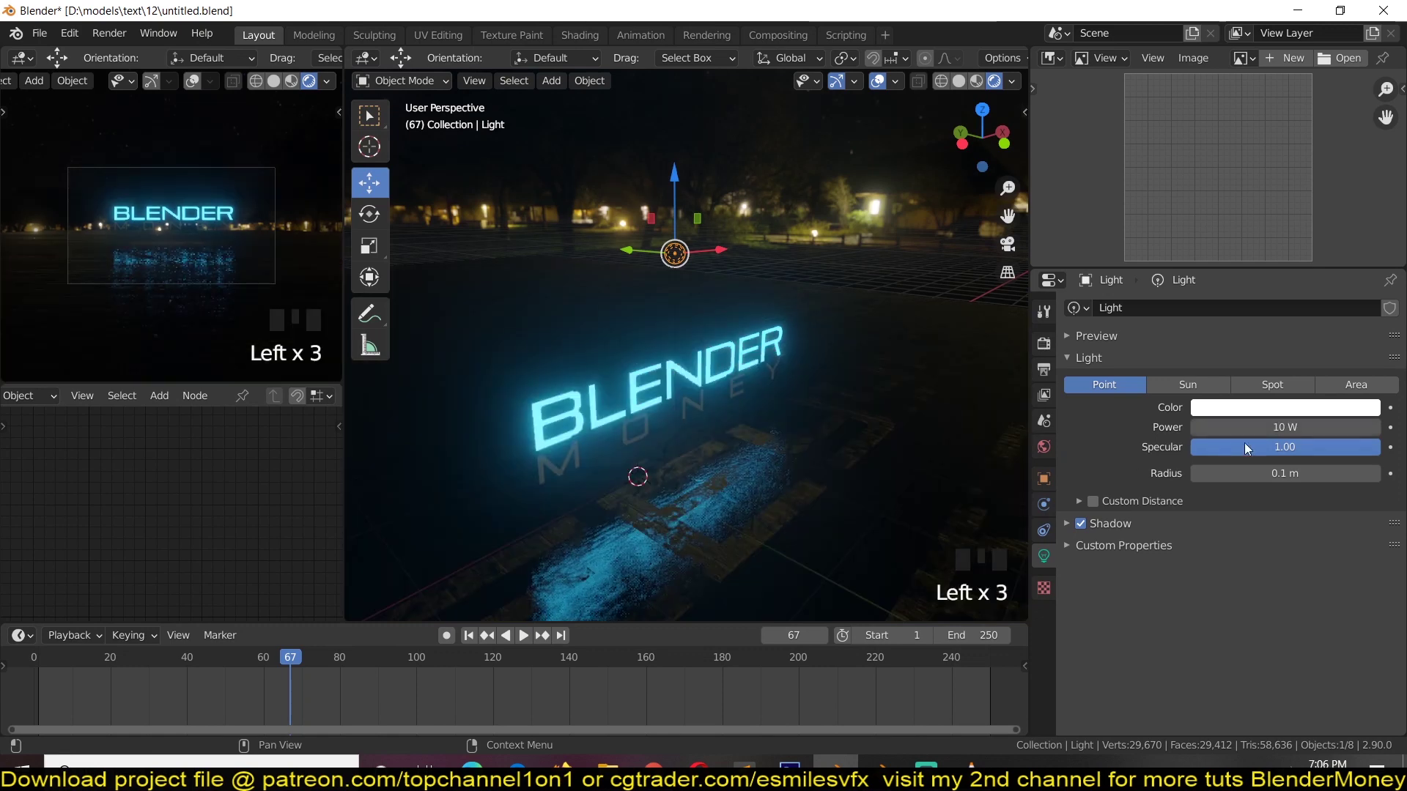
# Set the point light's color to cyan and its power to 1000 W
pyautogui.click(1260, 407)
pyautogui.click(1302, 195)
pyautogui.moveTo(1299, 213); pyautogui.dragTo(1294, 171)
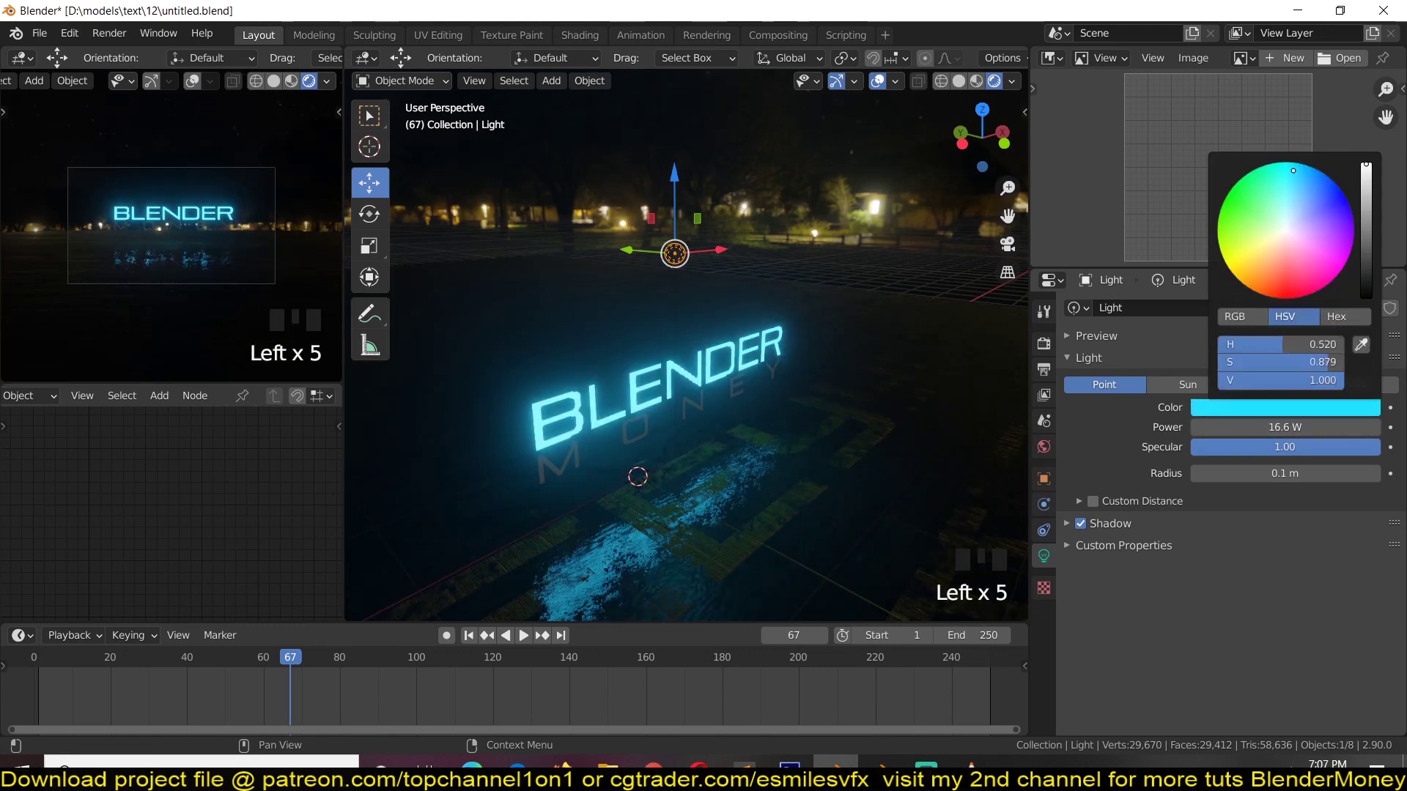
pyautogui.click(1288, 427)
pyautogui.write('1000')
pyautogui.press('Return')
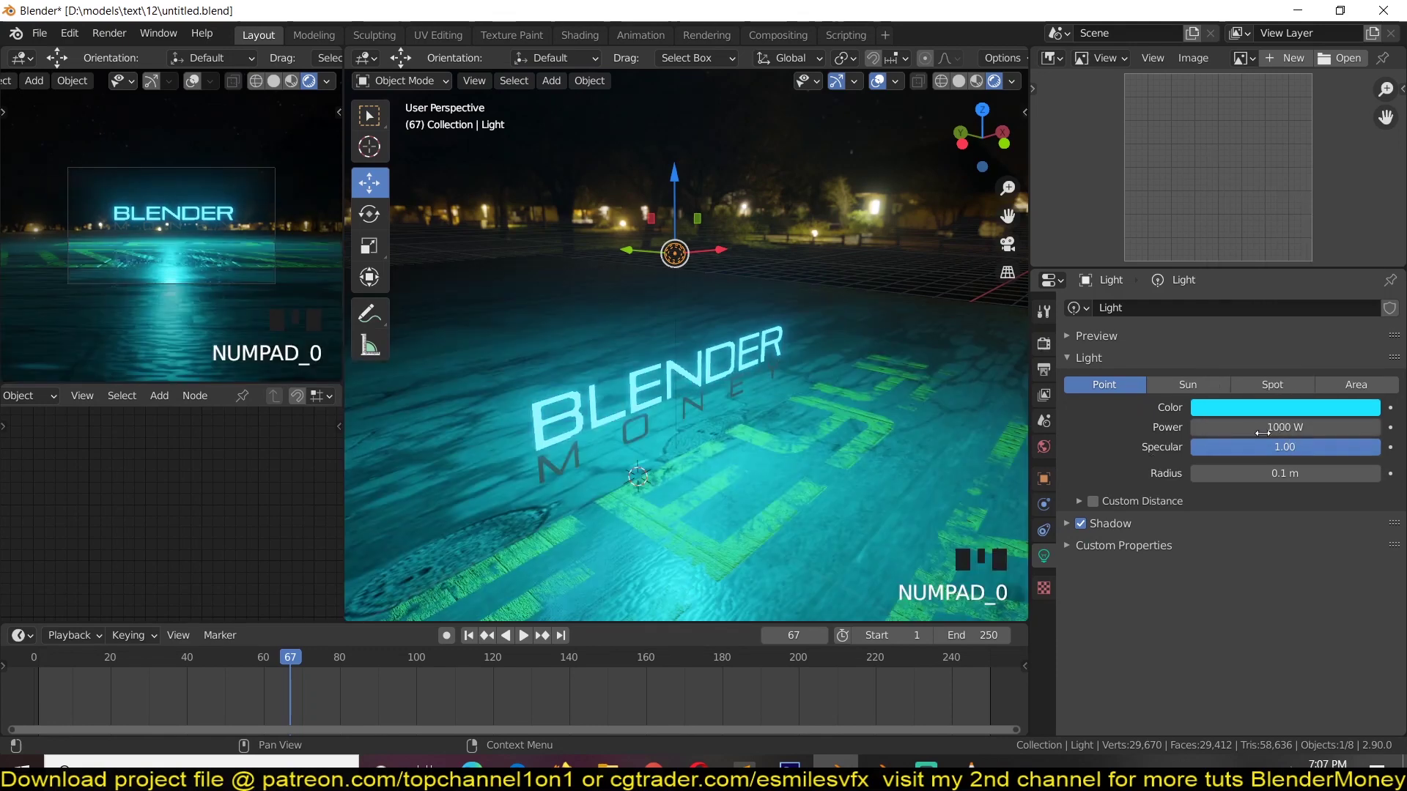
# Enable the point light's Custom Distance at 6.4 m and change its color to sky blue
pyautogui.click(1093, 501)
pyautogui.click(1118, 501)
pyautogui.click(1299, 525)
pyautogui.write('2')
pyautogui.press('Return')
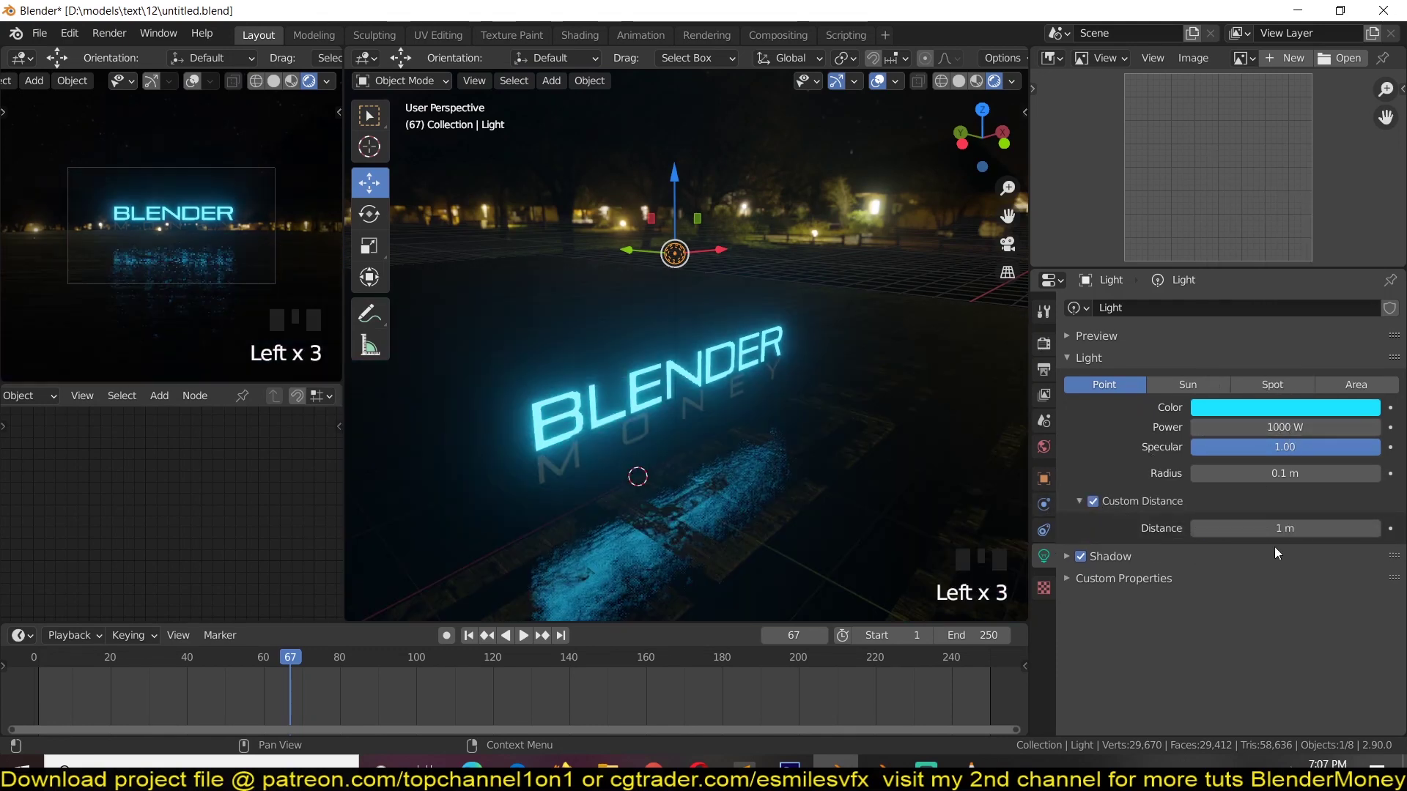
pyautogui.moveTo(1274, 526); pyautogui.dragTo(1300, 528)
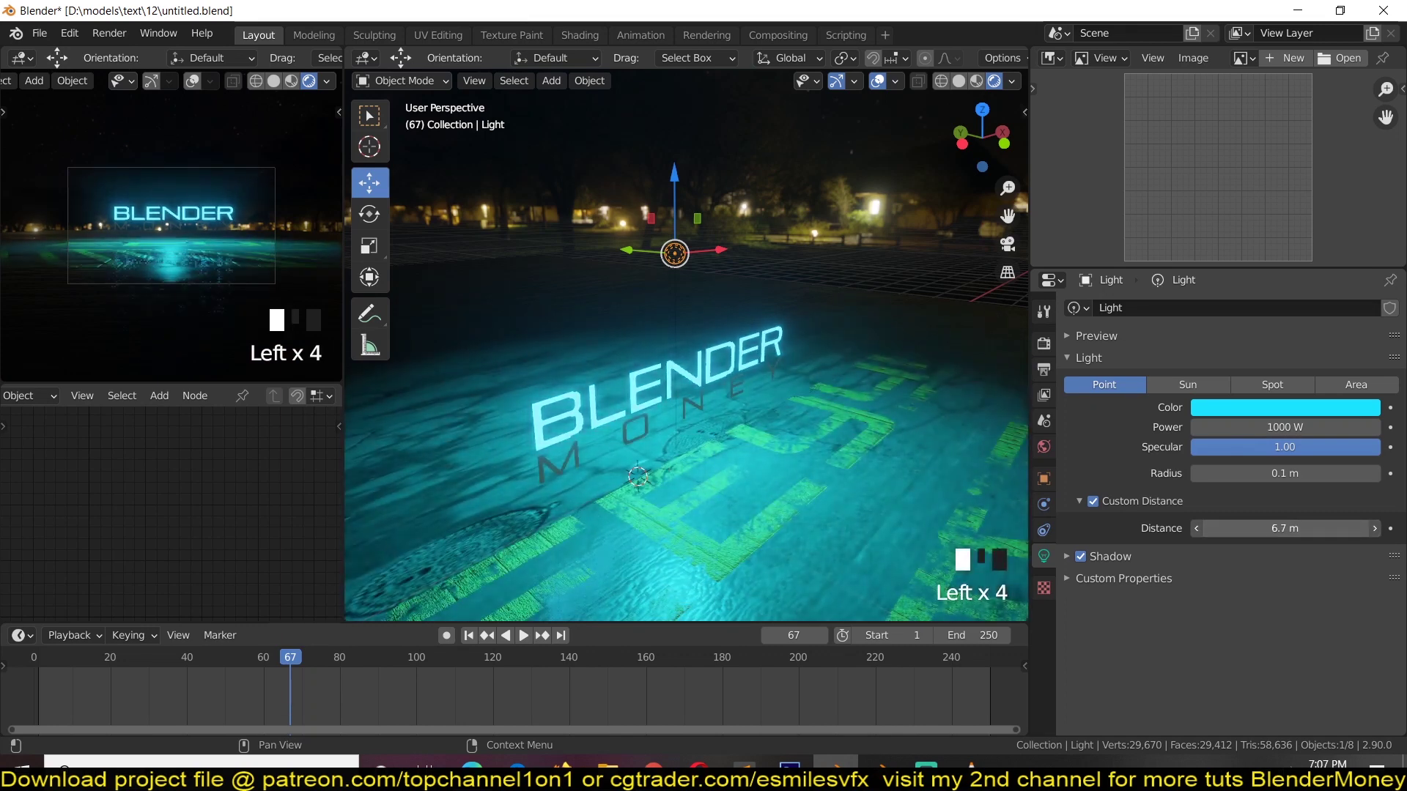
pyautogui.click(1287, 409)
pyautogui.moveTo(1268, 222); pyautogui.dragTo(1307, 183)
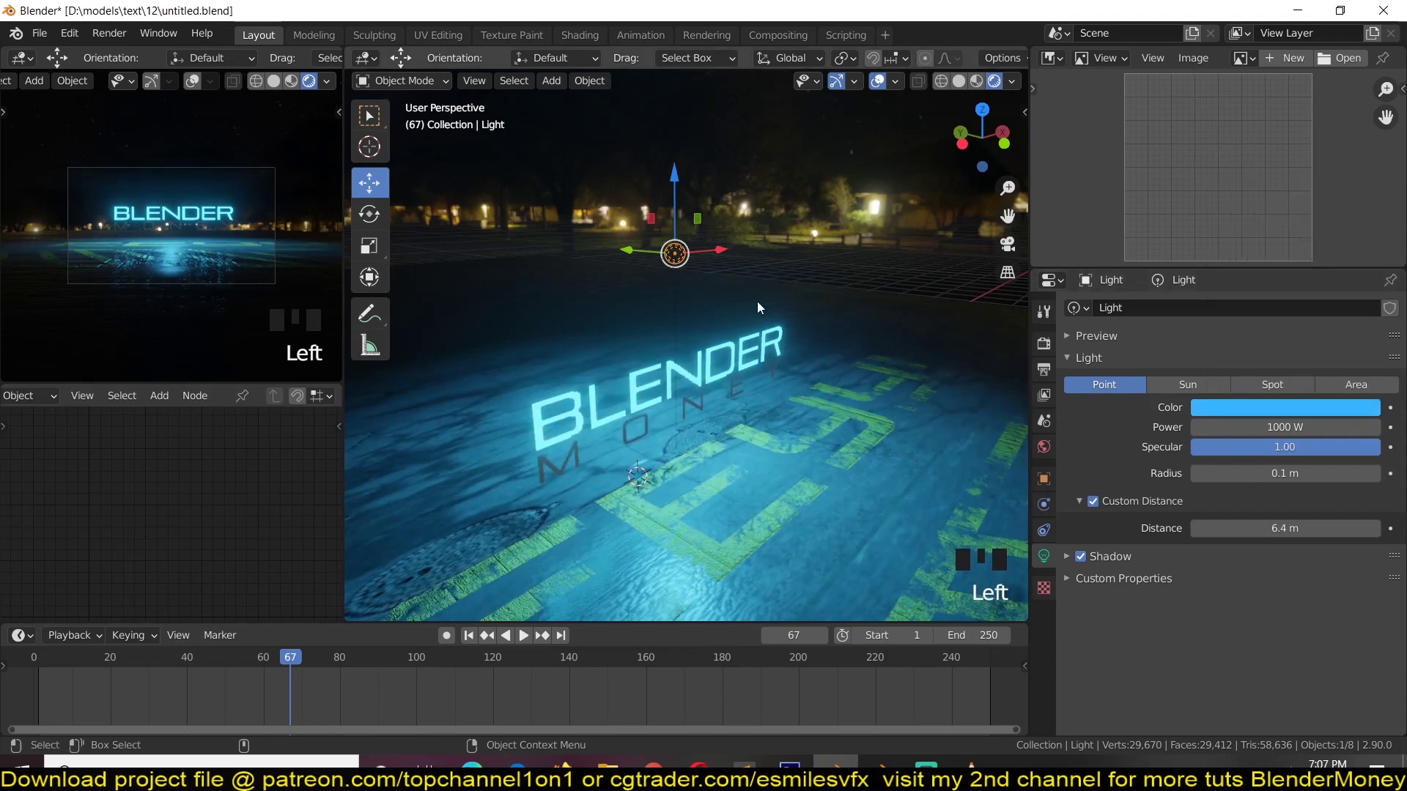
# Play back the animation from the start to review the glowing BLENDER and MONEY texts appearing
pyautogui.press('`')
pyautogui.scroll(4, 645, 401)
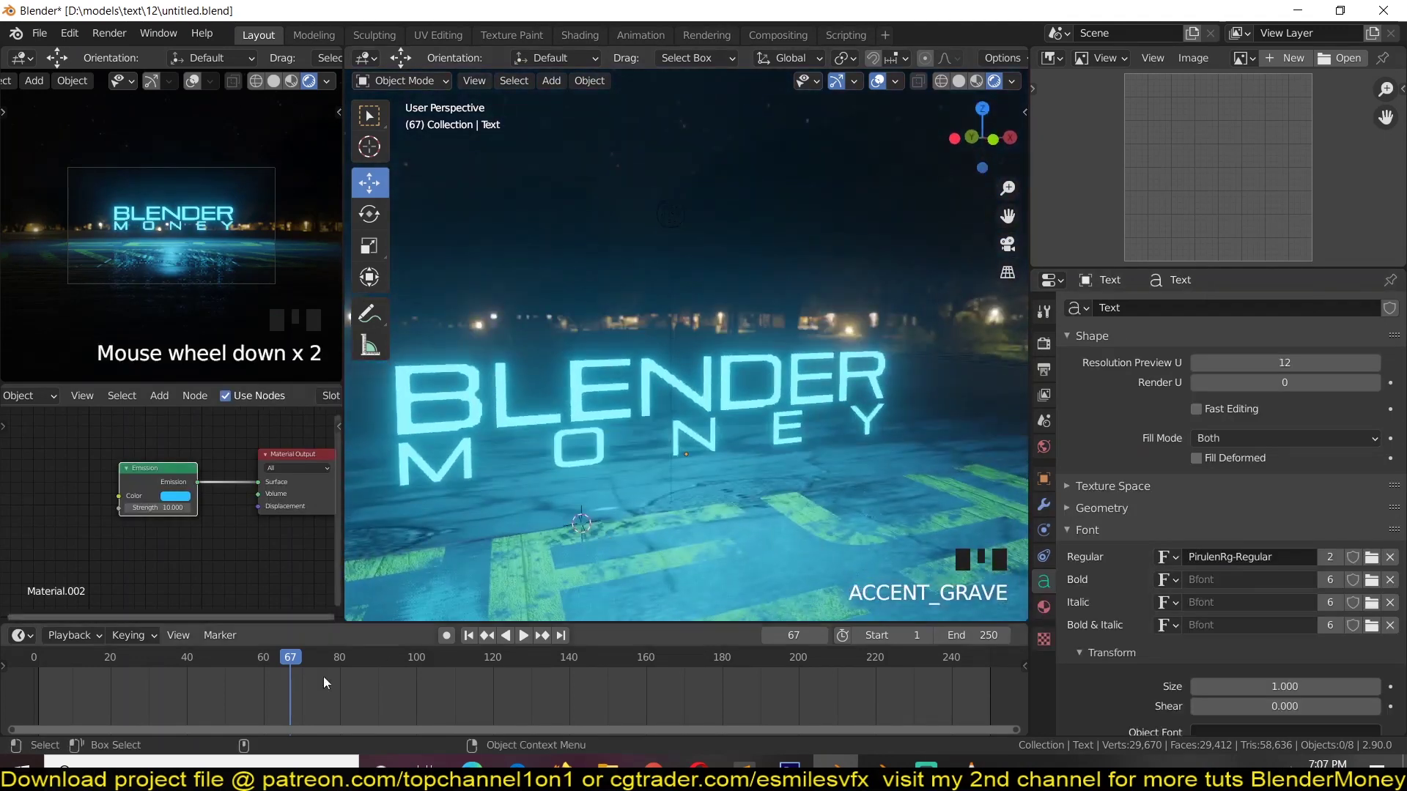
pyautogui.hotkey('shift', 'Right')
pyautogui.press('space')
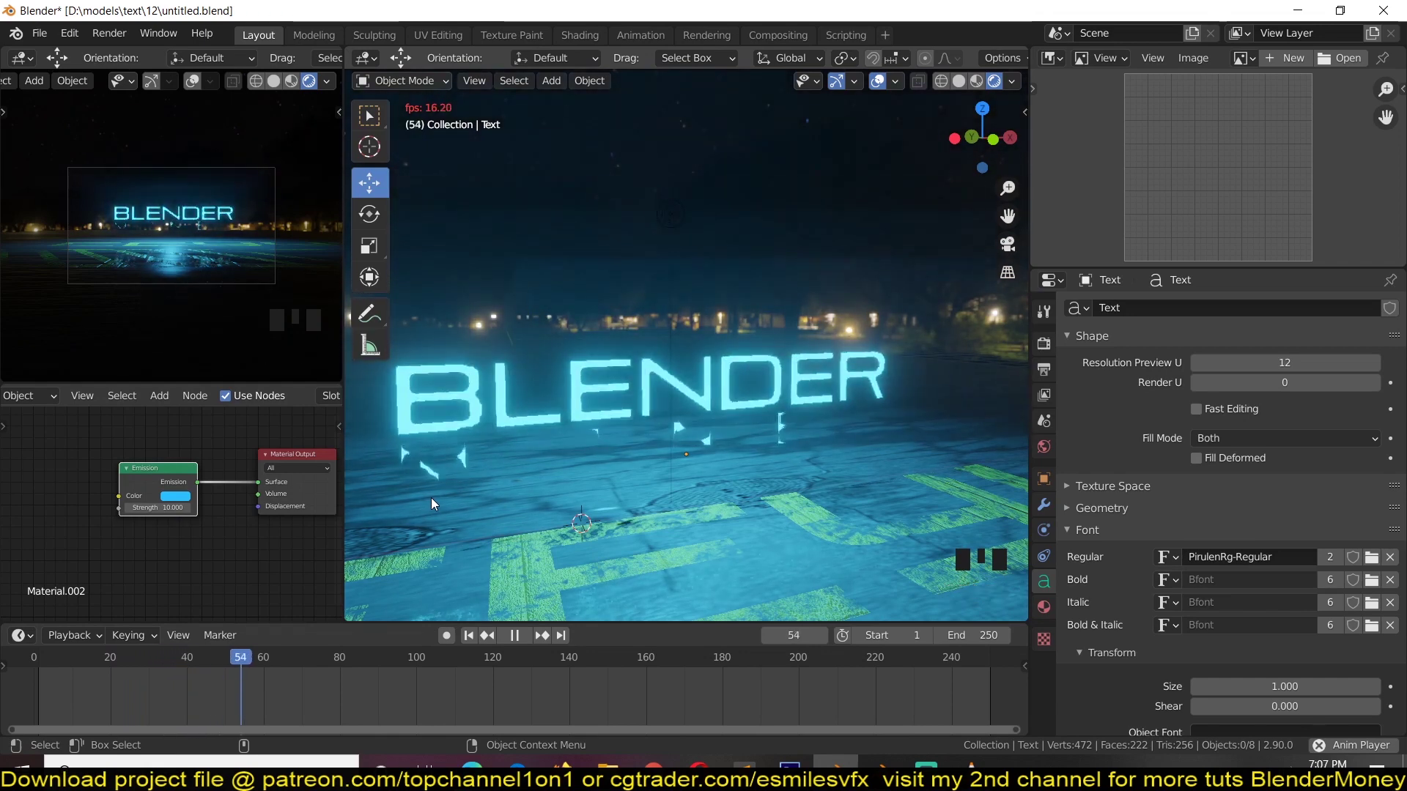
pyautogui.press('space')
# Select the fog cube surrounding the texts and rescale it
pyautogui.press('`')
pyautogui.scroll(-5, 588, 518)
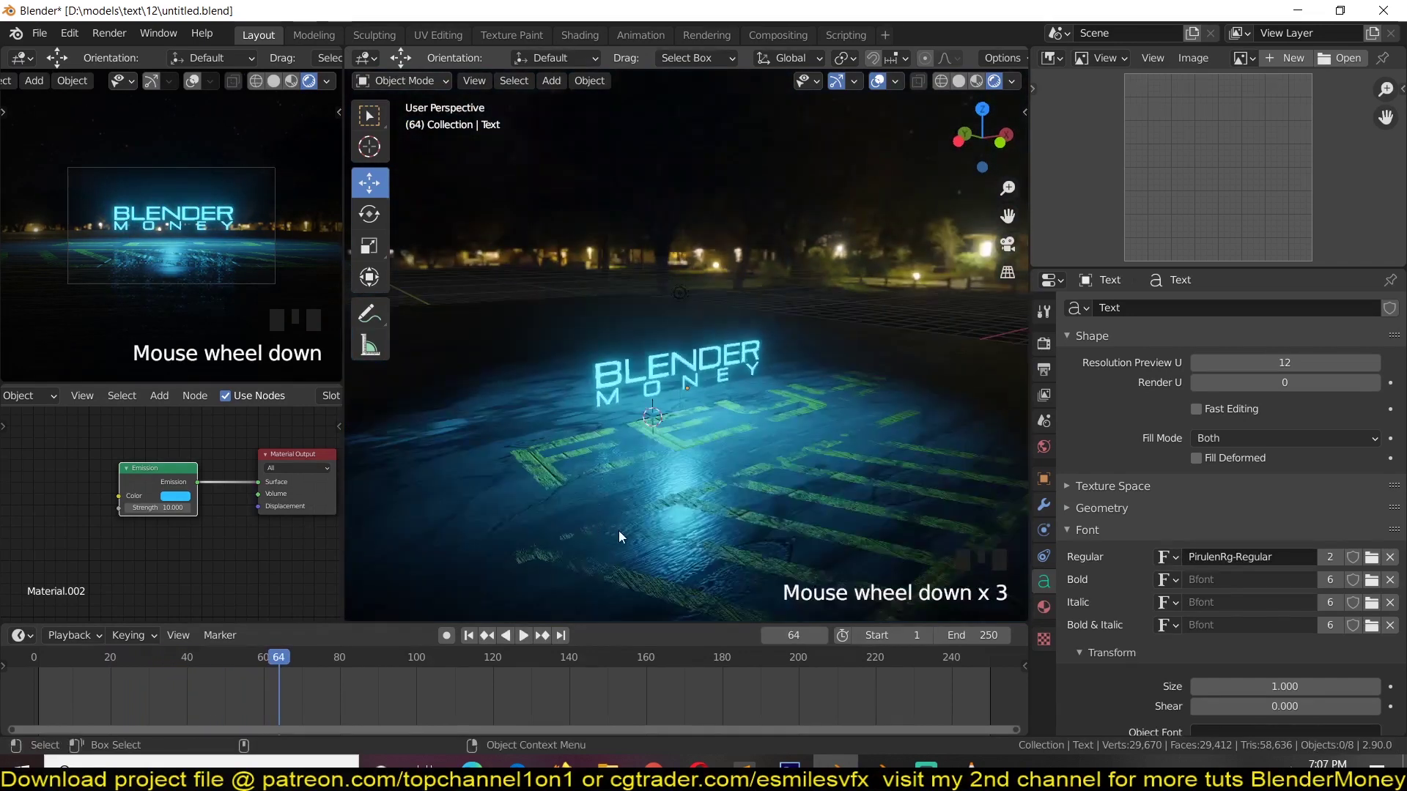
pyautogui.click(631, 521)
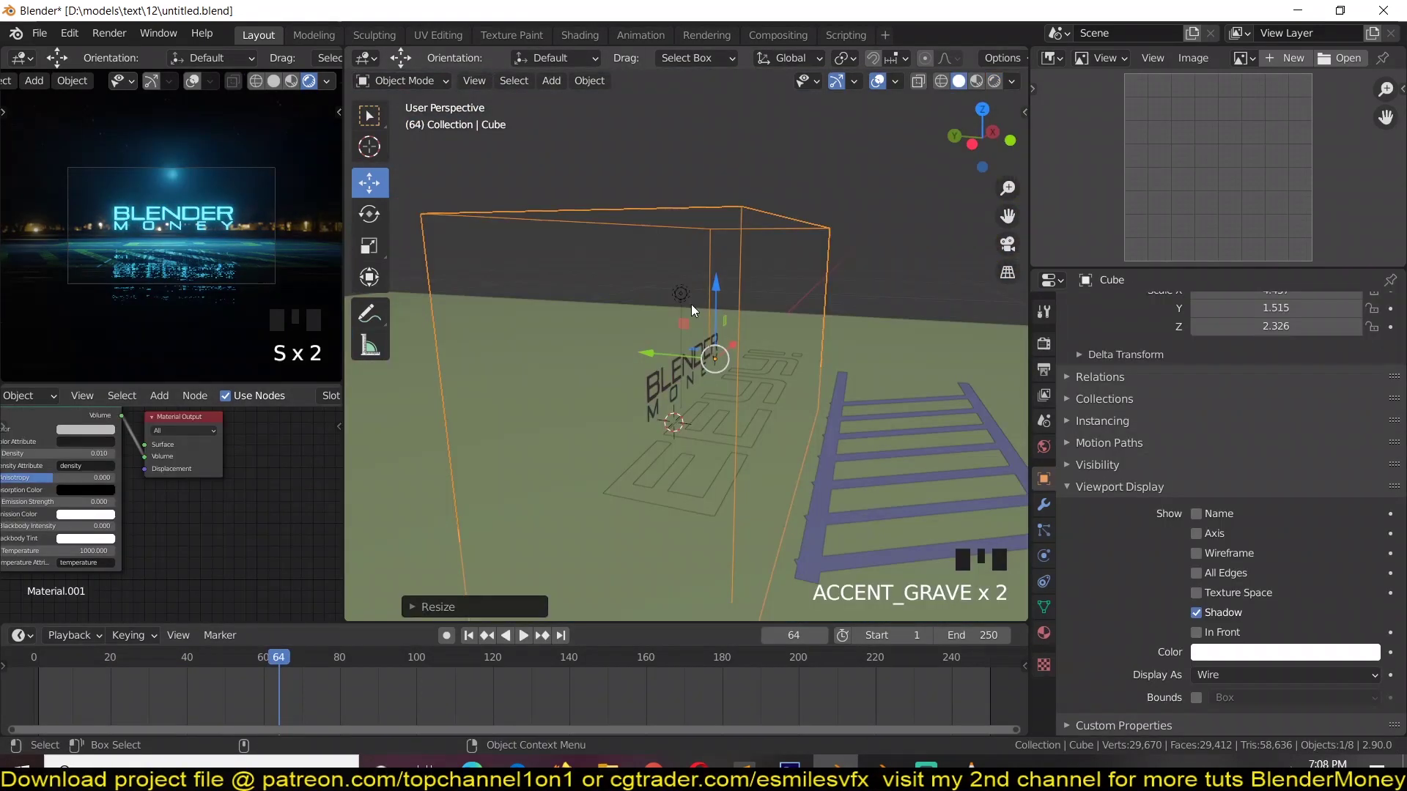
pyautogui.press('`')
# Duplicate the point light above the texts and place the copy to one side of them, near the fog cube's edge
pyautogui.click(684, 292)
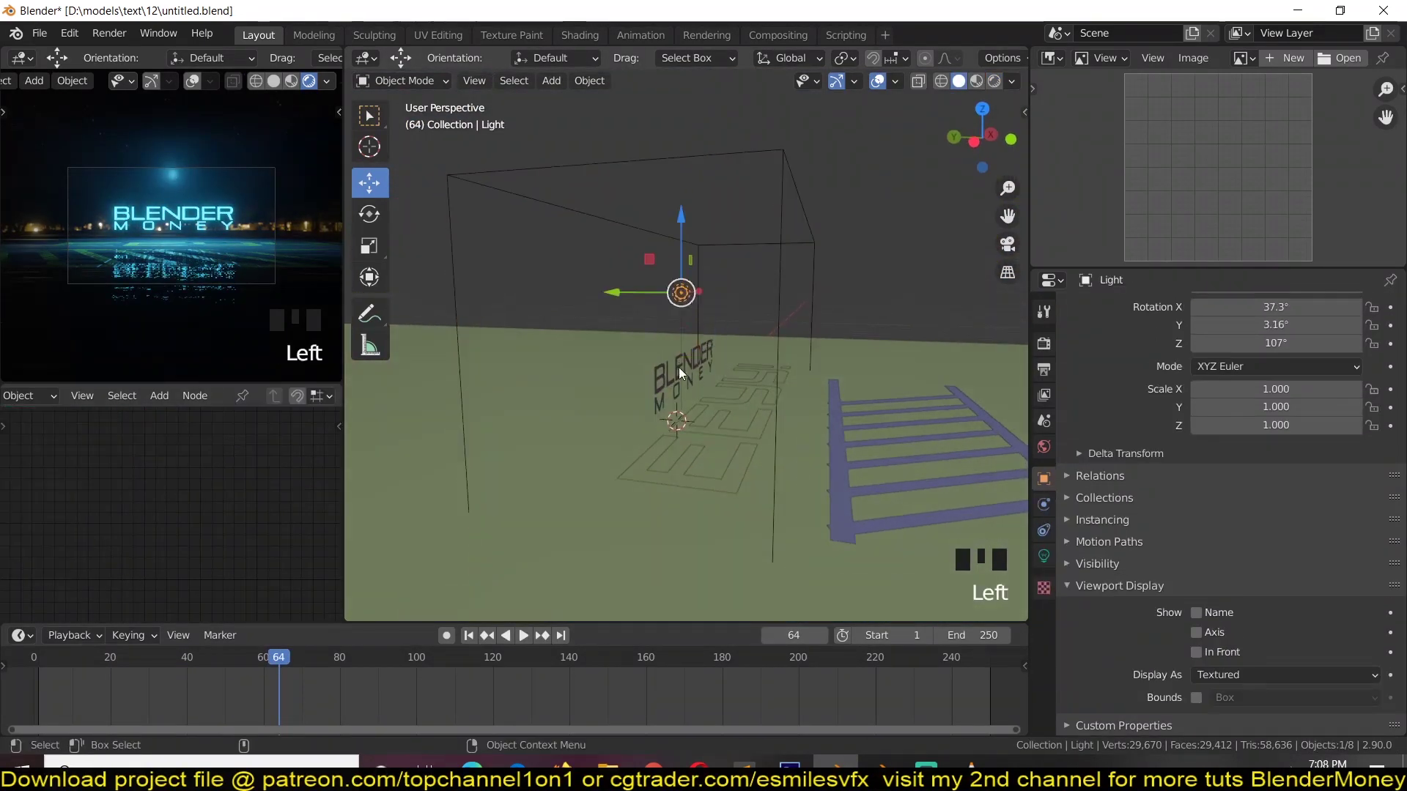
pyautogui.press('`')
pyautogui.scroll(-3, 728, 363)
pyautogui.scroll(4, 729, 370)
pyautogui.press('`')
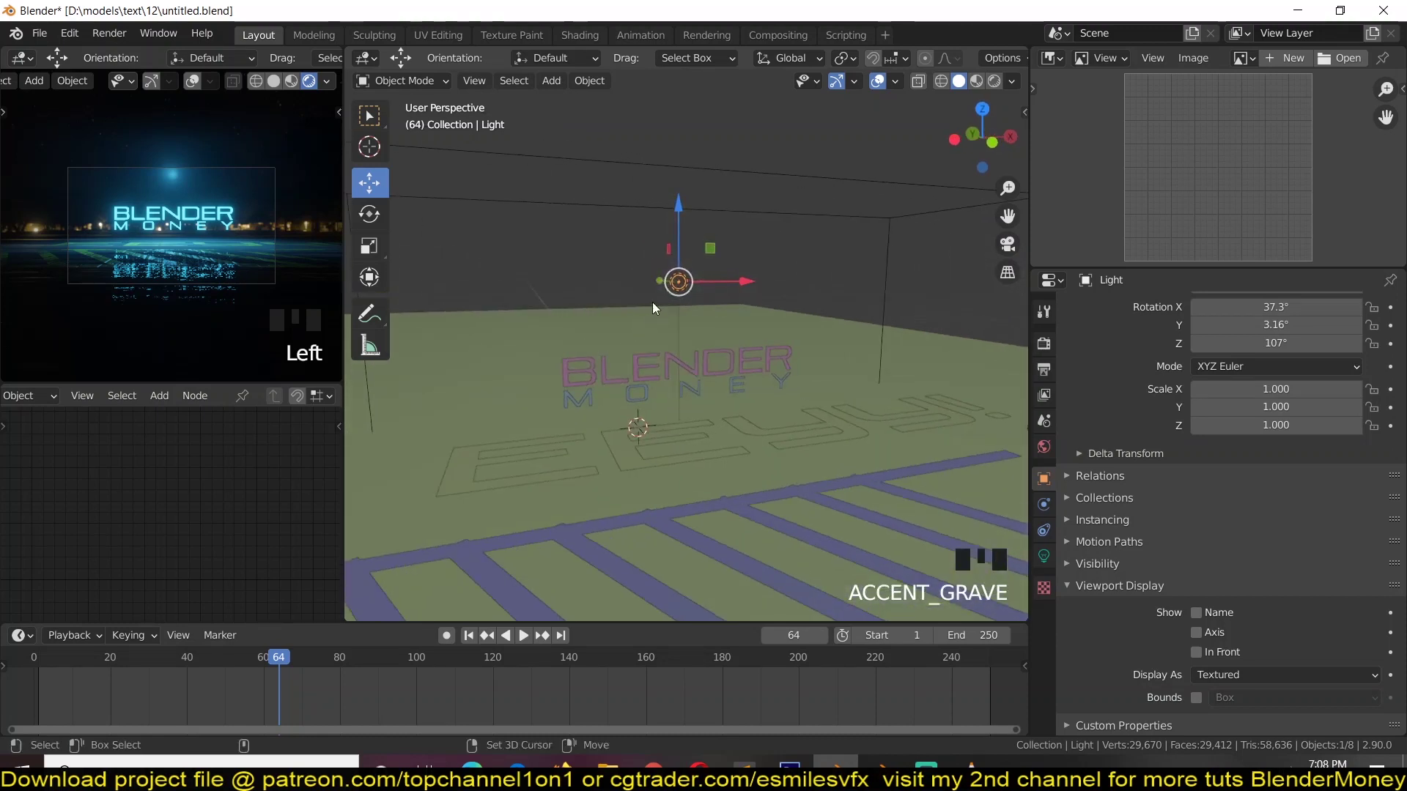
pyautogui.scroll(-3, 667, 339)
pyautogui.press('`')
pyautogui.hotkey('shift', 'd')
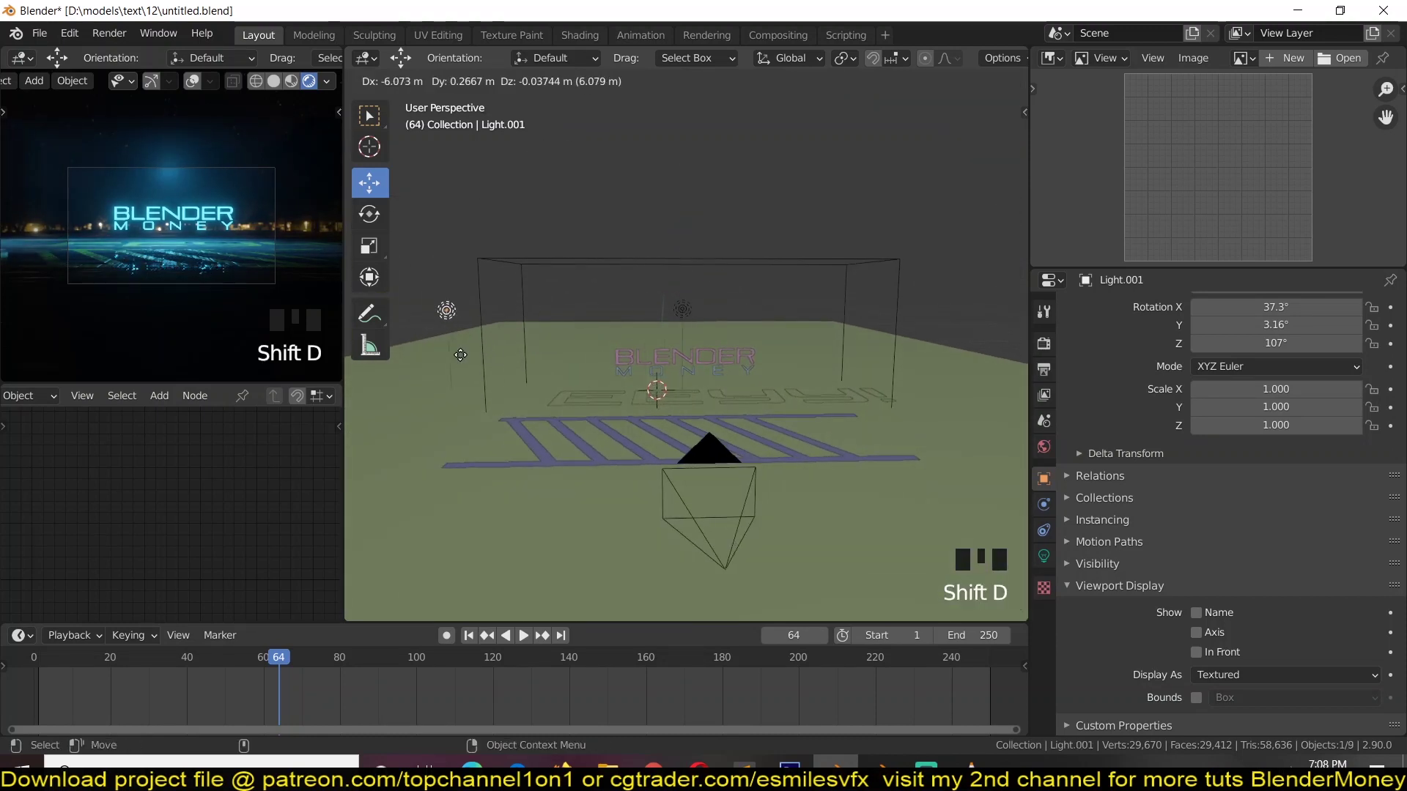
pyautogui.click(700, 458)
# Convert the duplicated light to an Area light, clear its rotation and rotate it to face the texts
pyautogui.click(1043, 556)
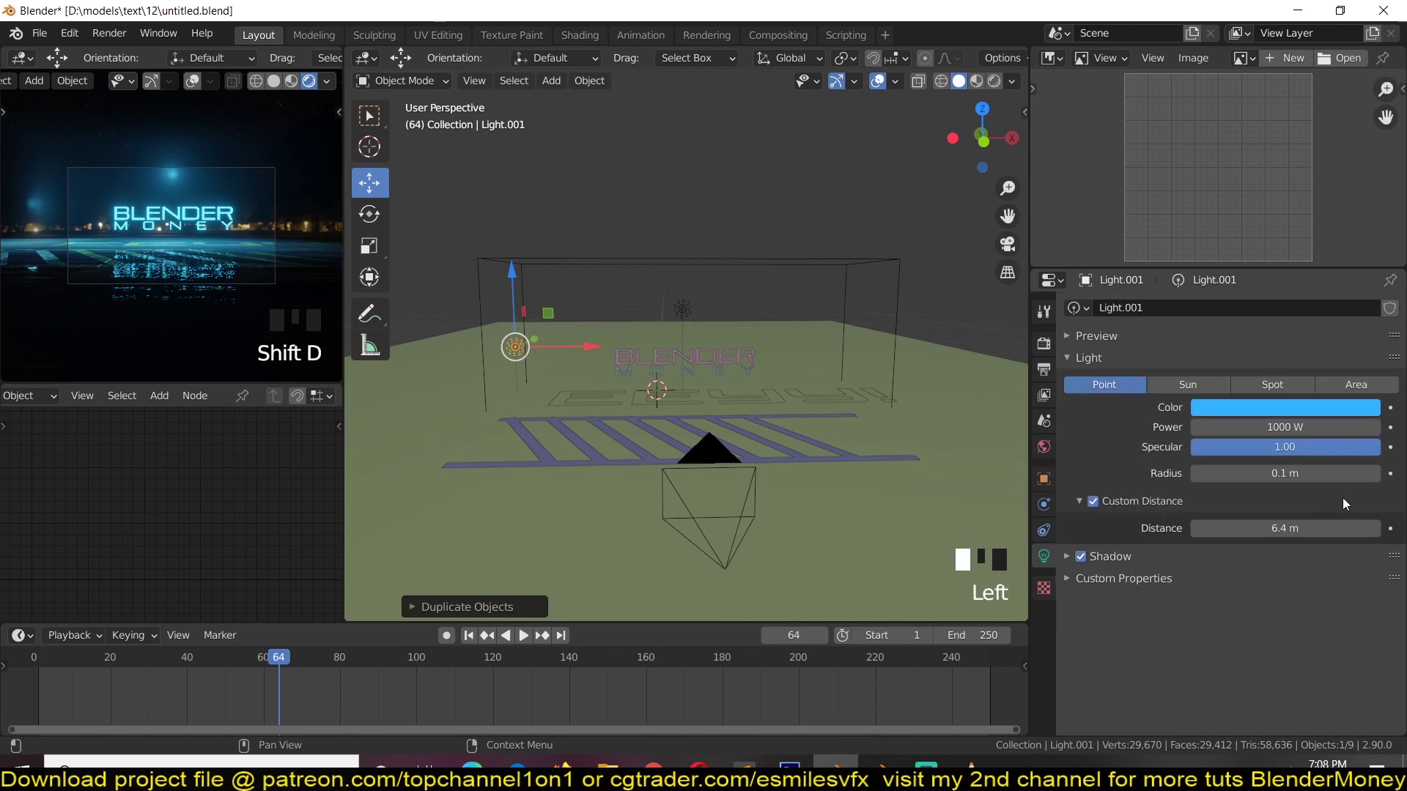
pyautogui.click(1355, 385)
pyautogui.hotkey('alt', 'r')
pyautogui.press('r')
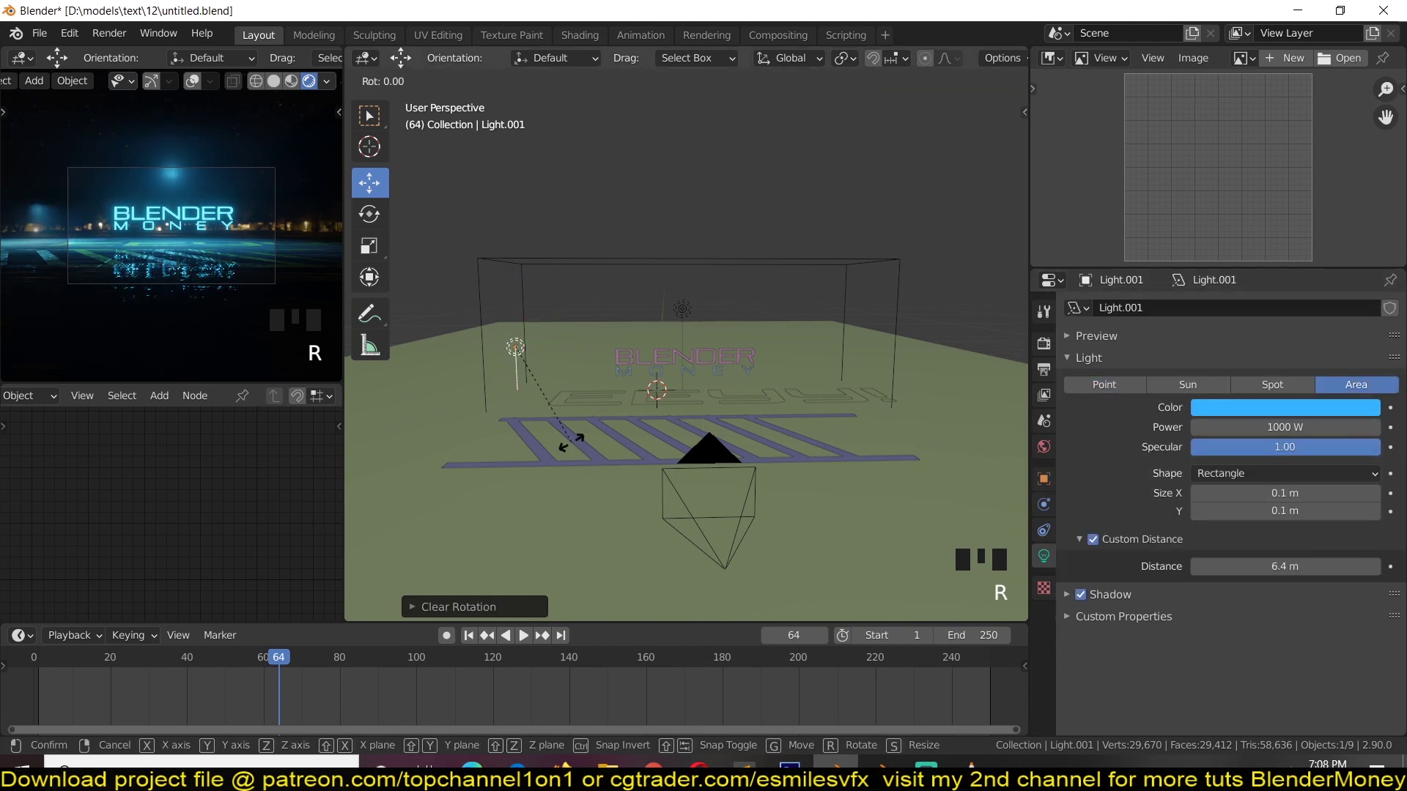
pyautogui.click(826, 419)
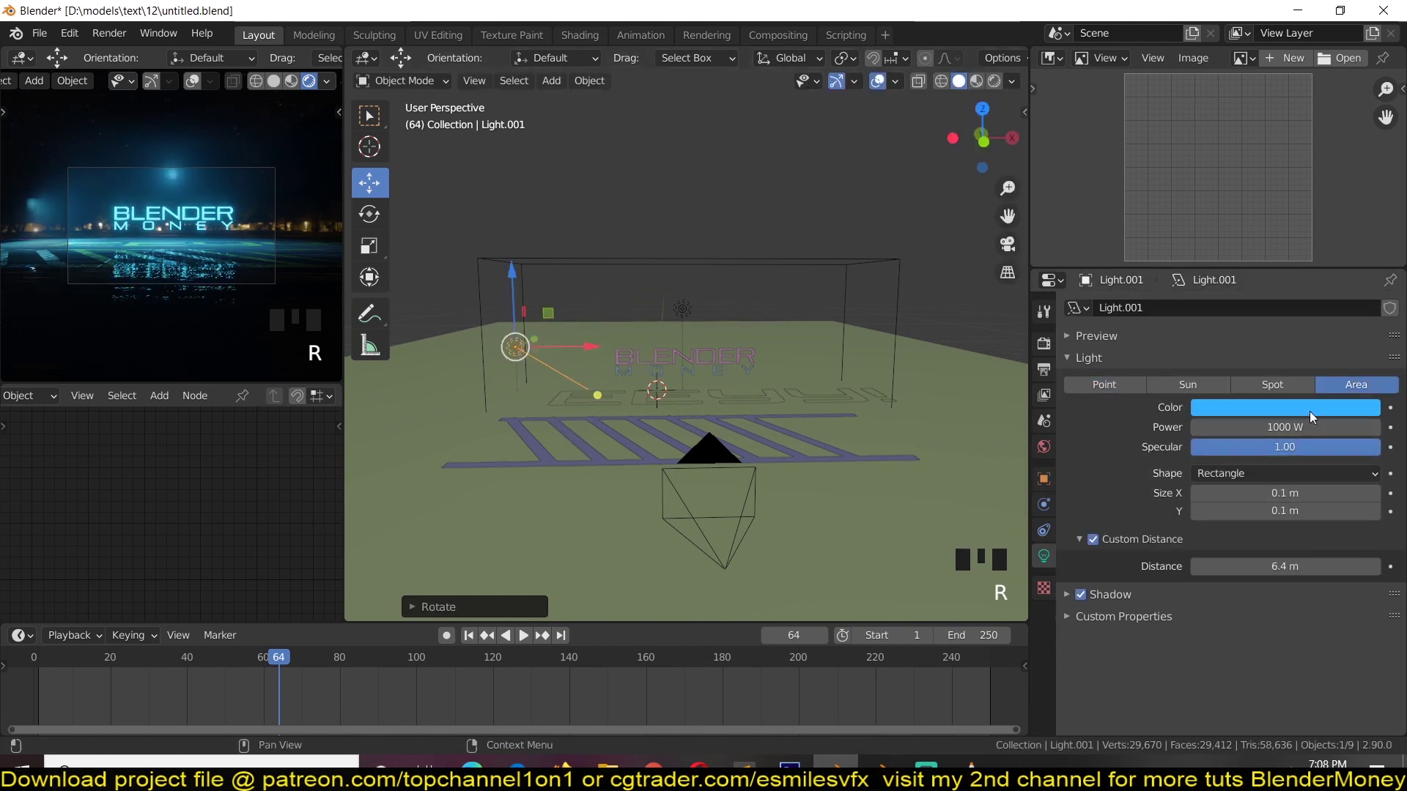
# Change the side area light's color to red
pyautogui.click(1285, 408)
pyautogui.click(1290, 298)
pyautogui.moveTo(1290, 298); pyautogui.dragTo(1299, 292)
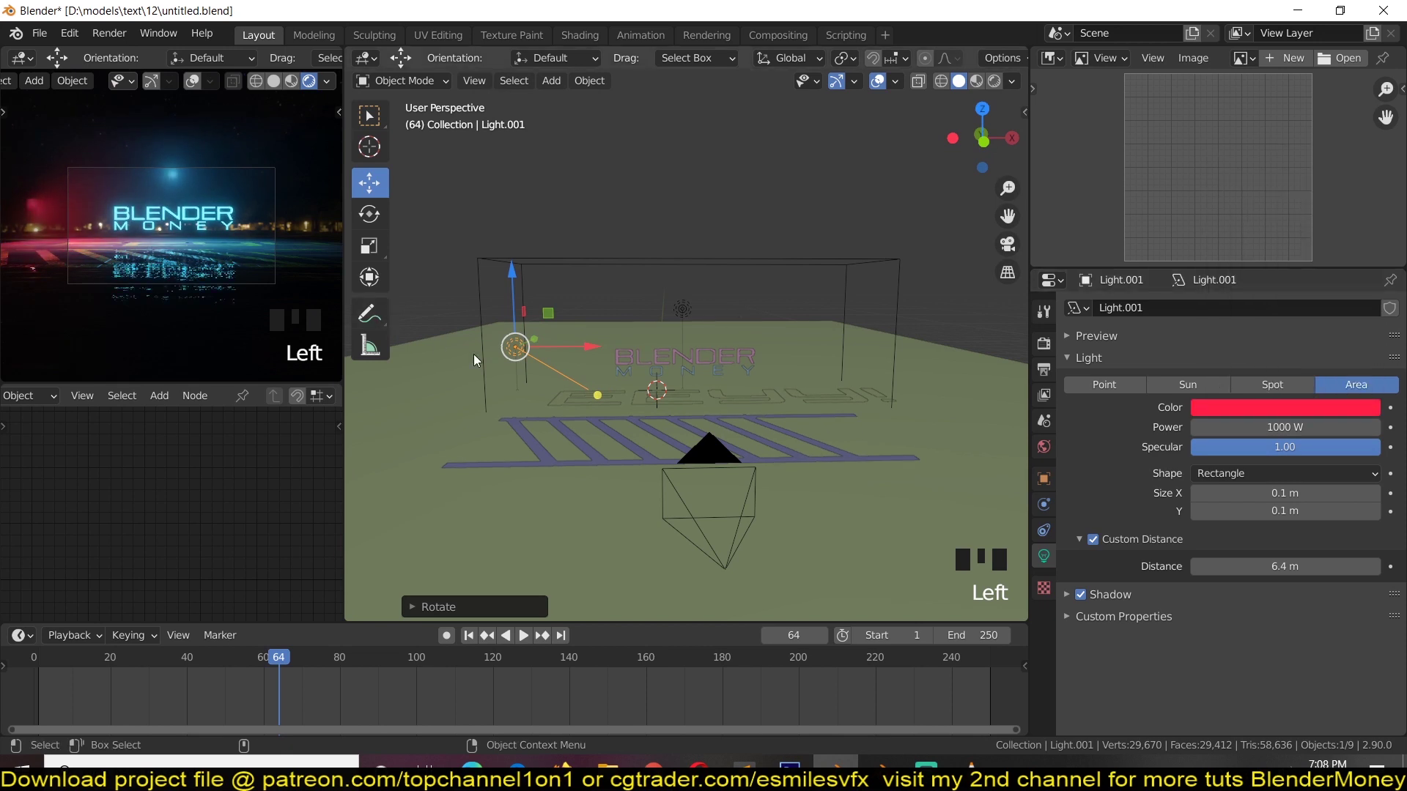
# Duplicate the red area light to the opposite side of the texts as a yellow light aimed at them
pyautogui.keyDown('shift'); pyautogui.moveTo(554, 385); pyautogui.dragTo(543, 389, button='middle'); pyautogui.keyUp('shift')
pyautogui.hotkey('shift', 'd')
pyautogui.click(1022, 371)
# Select the camera and raise its passepartout opacity to the maximum in its viewport display settings
pyautogui.click(699, 505)
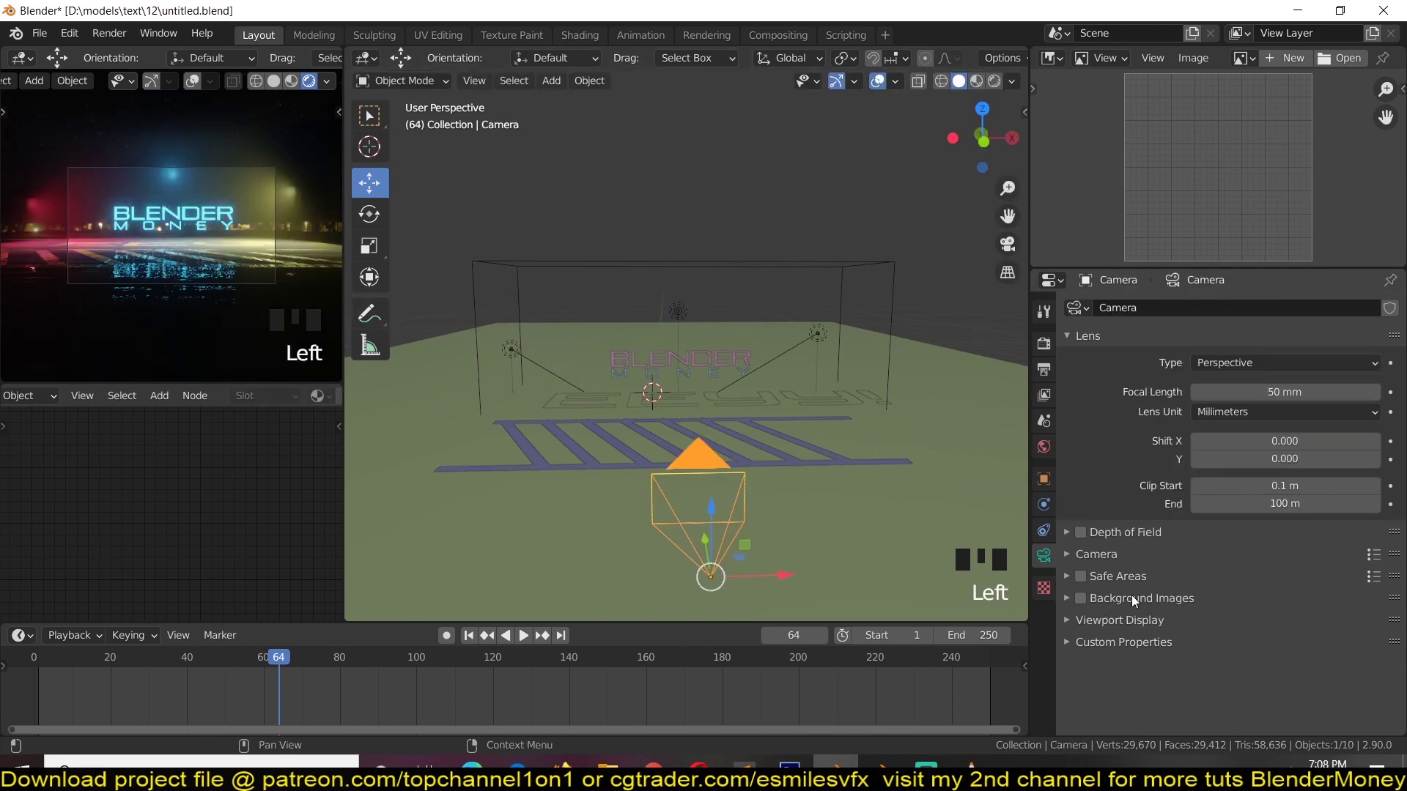
pyautogui.click(1146, 620)
pyautogui.scroll(-6, 1194, 653)
pyautogui.click(1153, 698)
pyautogui.scroll(-4, 1255, 679)
pyautogui.moveTo(1288, 699); pyautogui.dragTo(1381, 699)
pyautogui.scroll(1, 171, 226)
pyautogui.hotkey('alt', 'a')
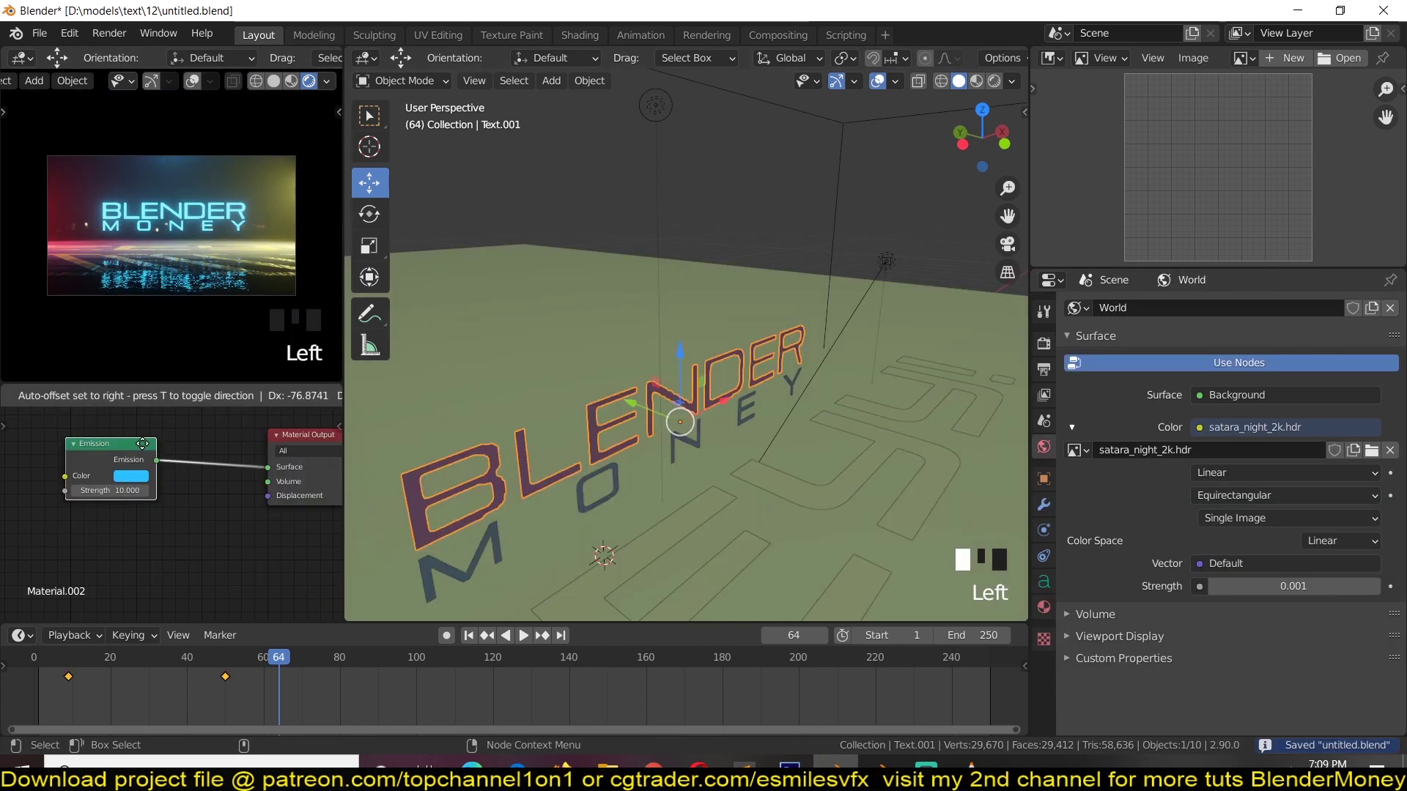
# Switch the main viewport to Material Preview for a close view of the BLENDER text
pyautogui.scroll(-2, 184, 477)
pyautogui.moveTo(554, 472); pyautogui.dragTo(728, 433, button='middle')
pyautogui.scroll(4, 542, 424)
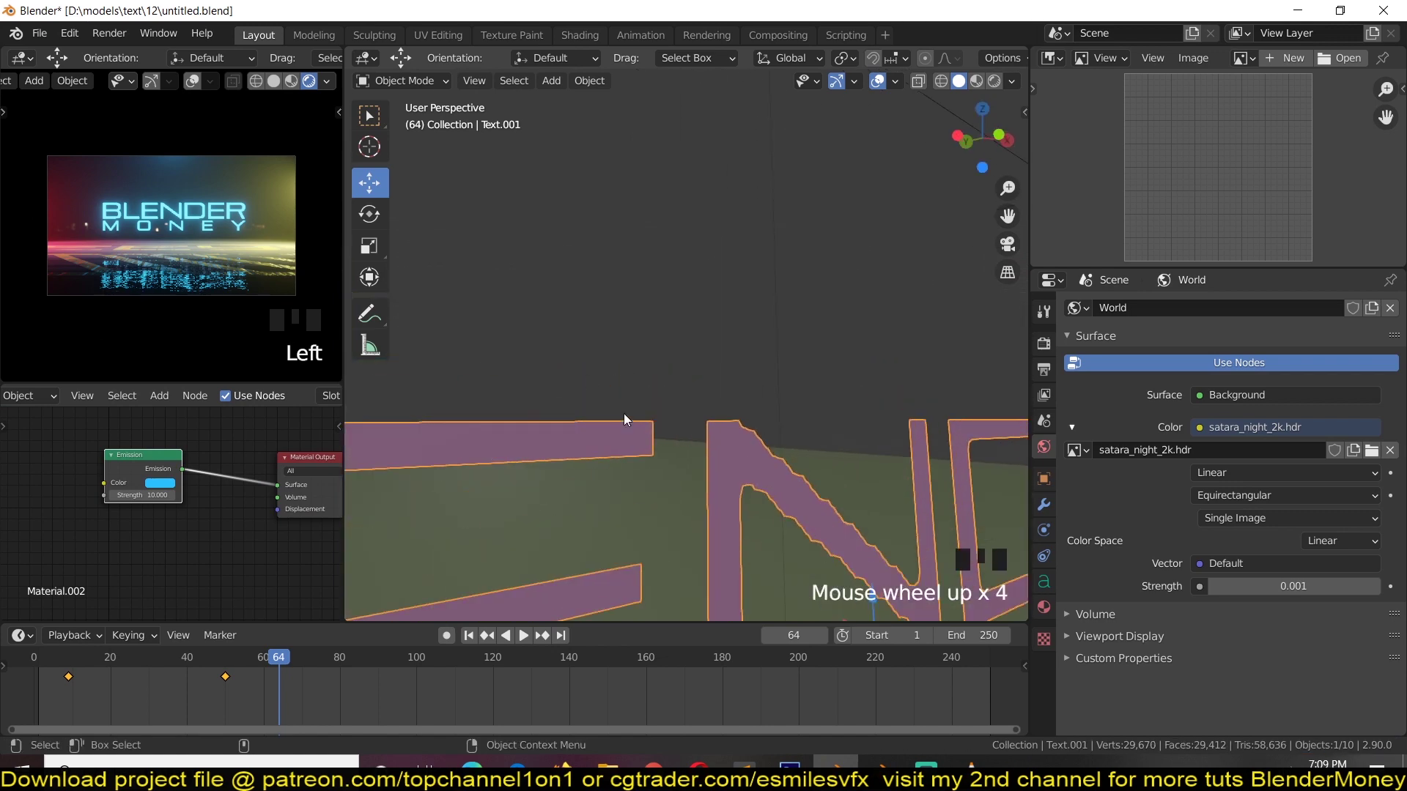
pyautogui.click(976, 80)
pyautogui.keyDown('shift'); pyautogui.moveTo(636, 464); pyautogui.dragTo(793, 372, button='middle'); pyautogui.keyUp('shift')
pyautogui.moveTo(192, 536); pyautogui.dragTo(230, 509, button='middle')
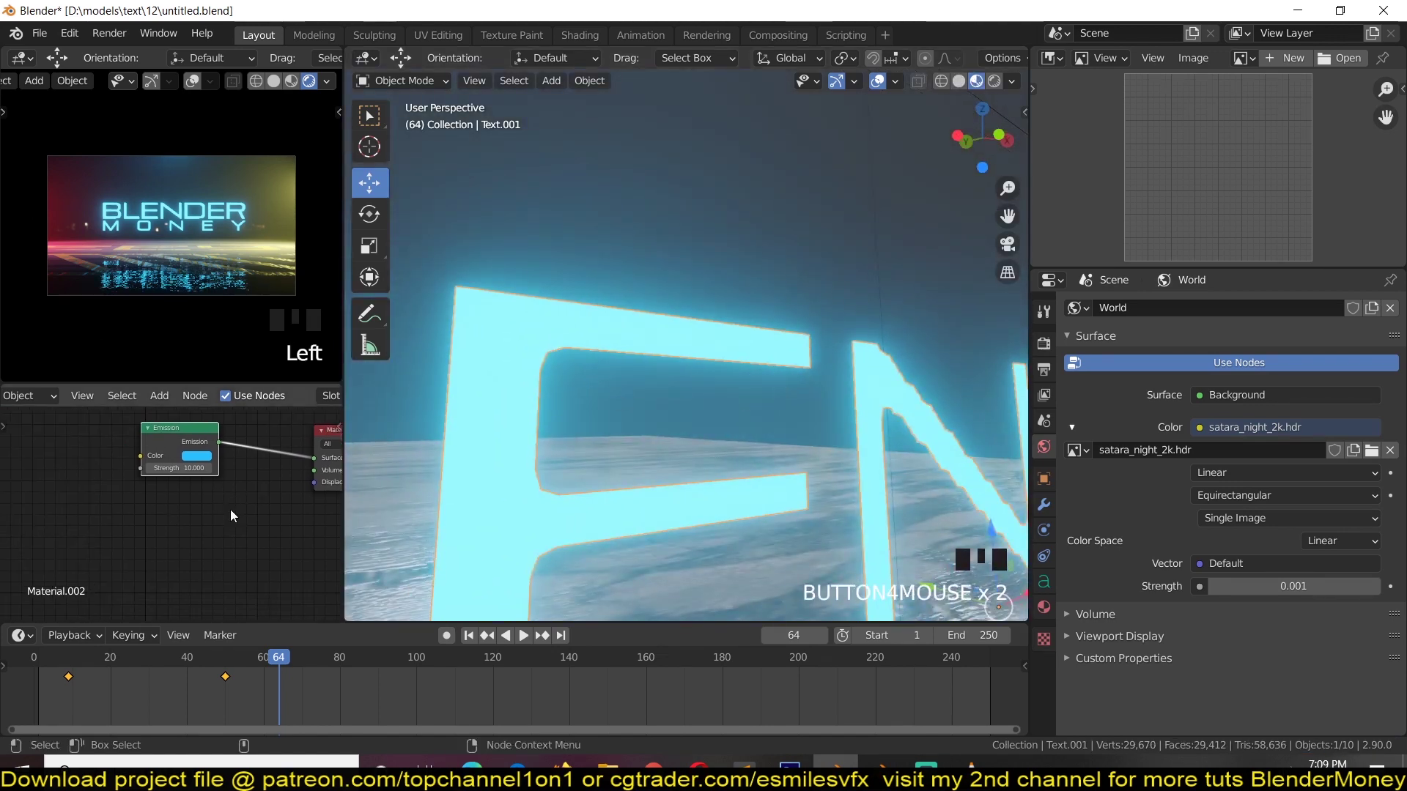
# Add an Image Texture node to the BLENDER text's emission material
pyautogui.hotkey('shift', 'a')
pyautogui.moveTo(181, 529)
pyautogui.click(321, 360)
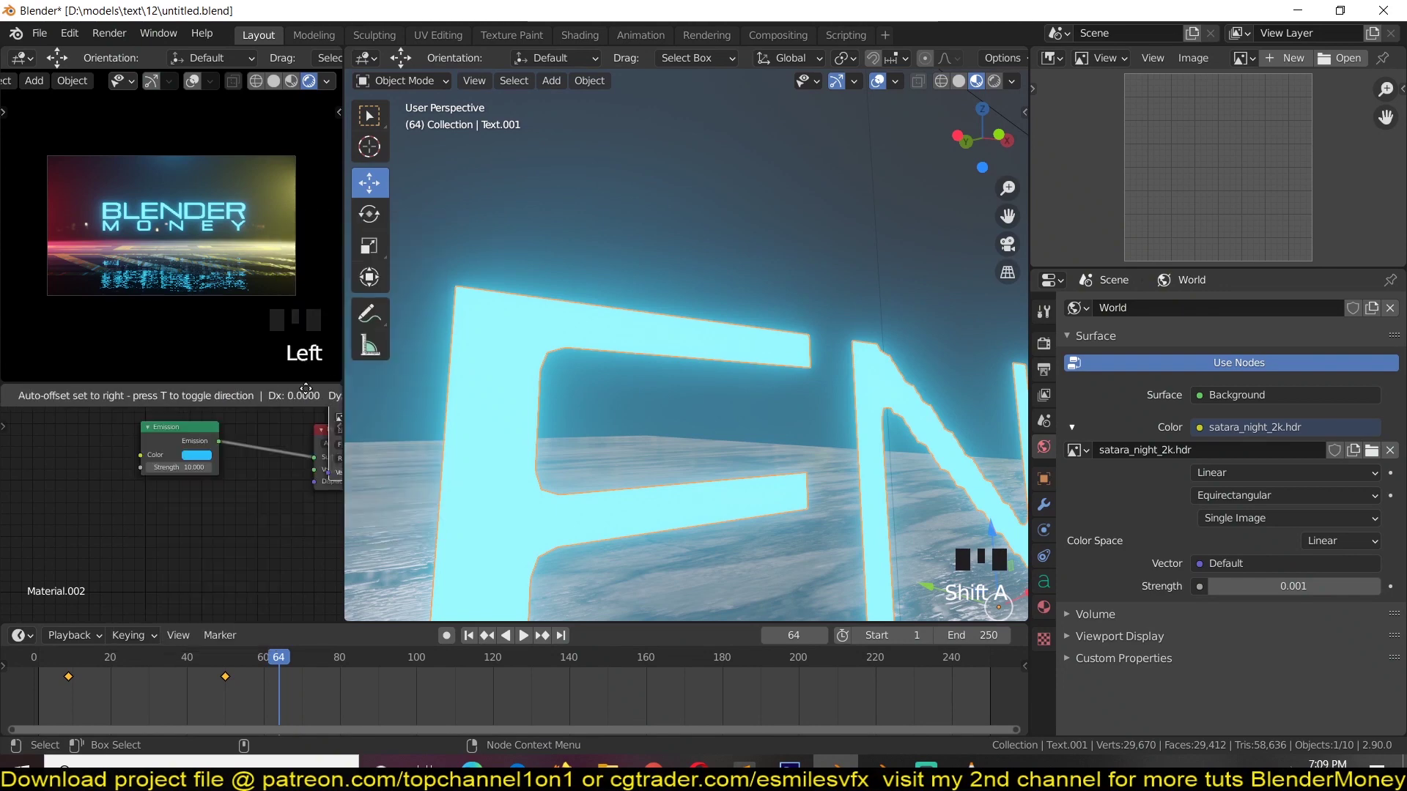
pyautogui.click(182, 540)
# Load grunge_map_17_bitmap_output.jpg from the grunges folder into the Image Texture node
pyautogui.click(221, 558)
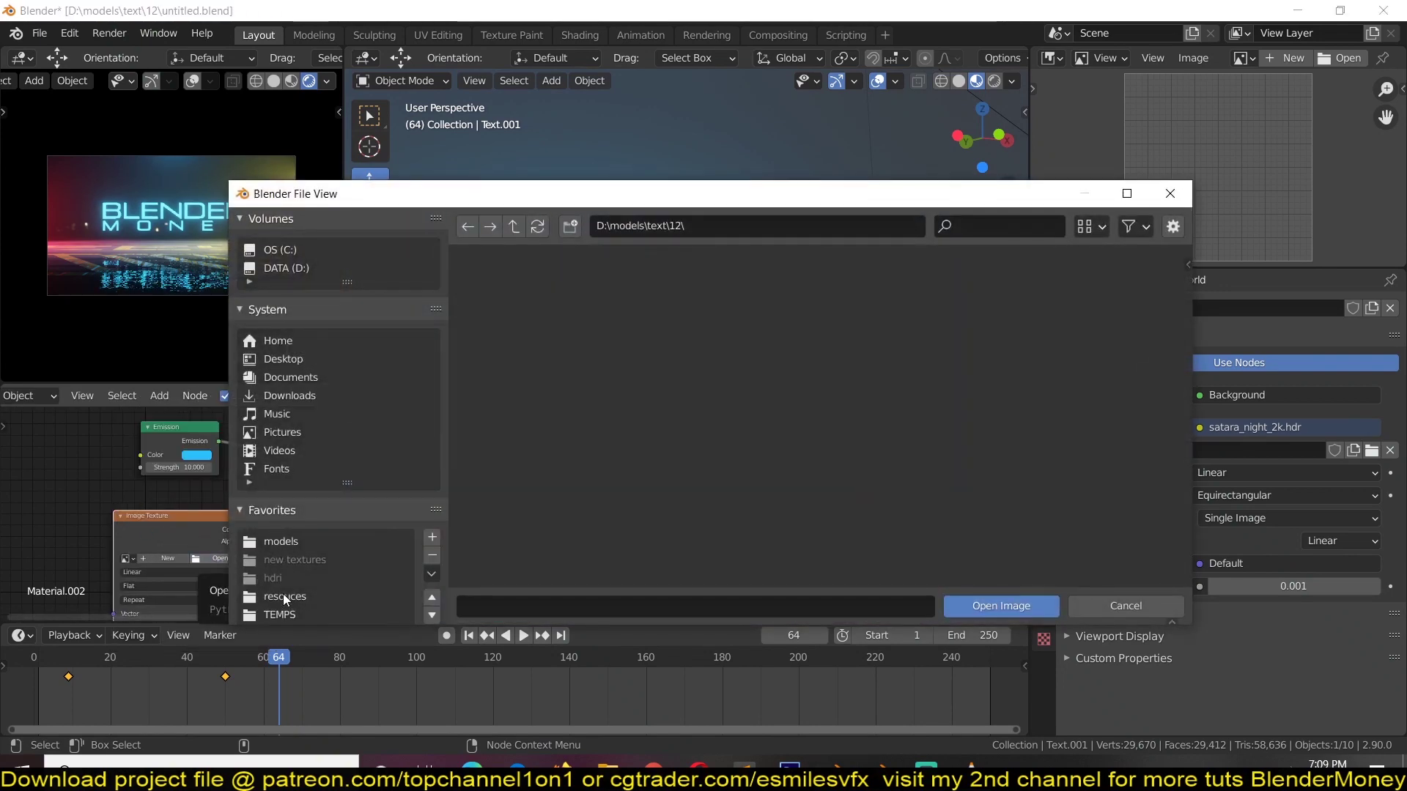
pyautogui.scroll(-3, 293, 534)
pyautogui.click(283, 563)
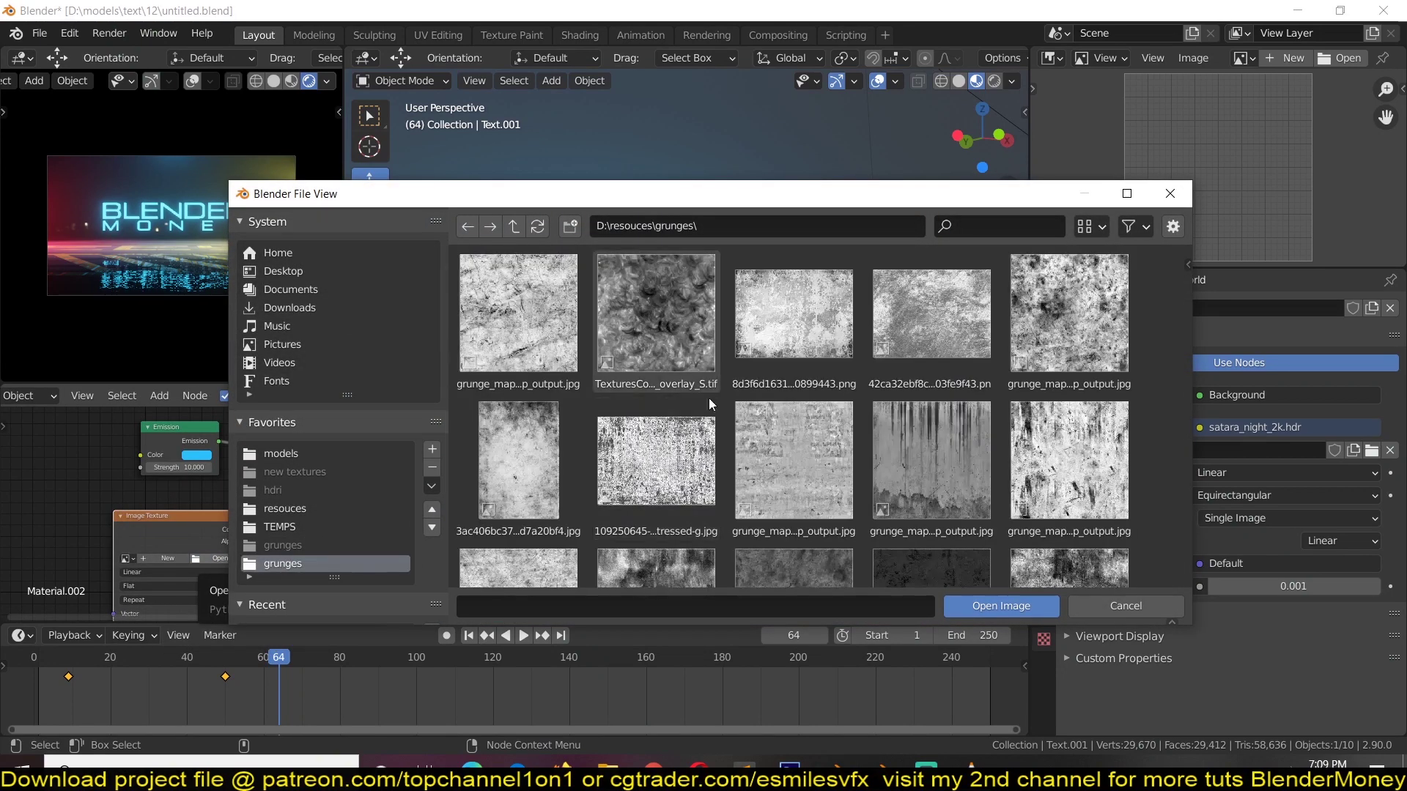
pyautogui.scroll(-3, 880, 410)
pyautogui.click(1065, 368)
pyautogui.doubleClick(1065, 368)
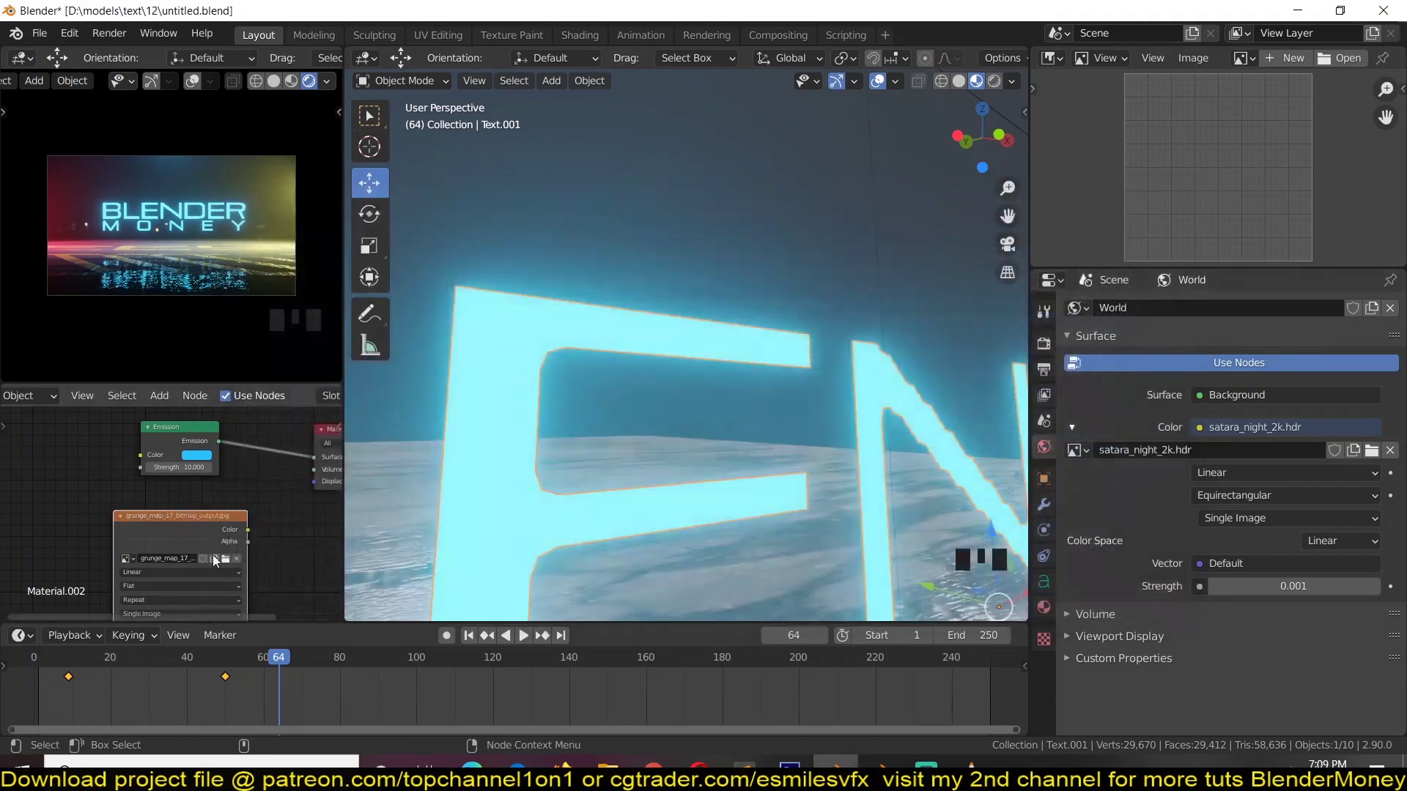
# Add a Transparent BSDF node below the Emission node in the text material
pyautogui.scroll(-3, 146, 513)
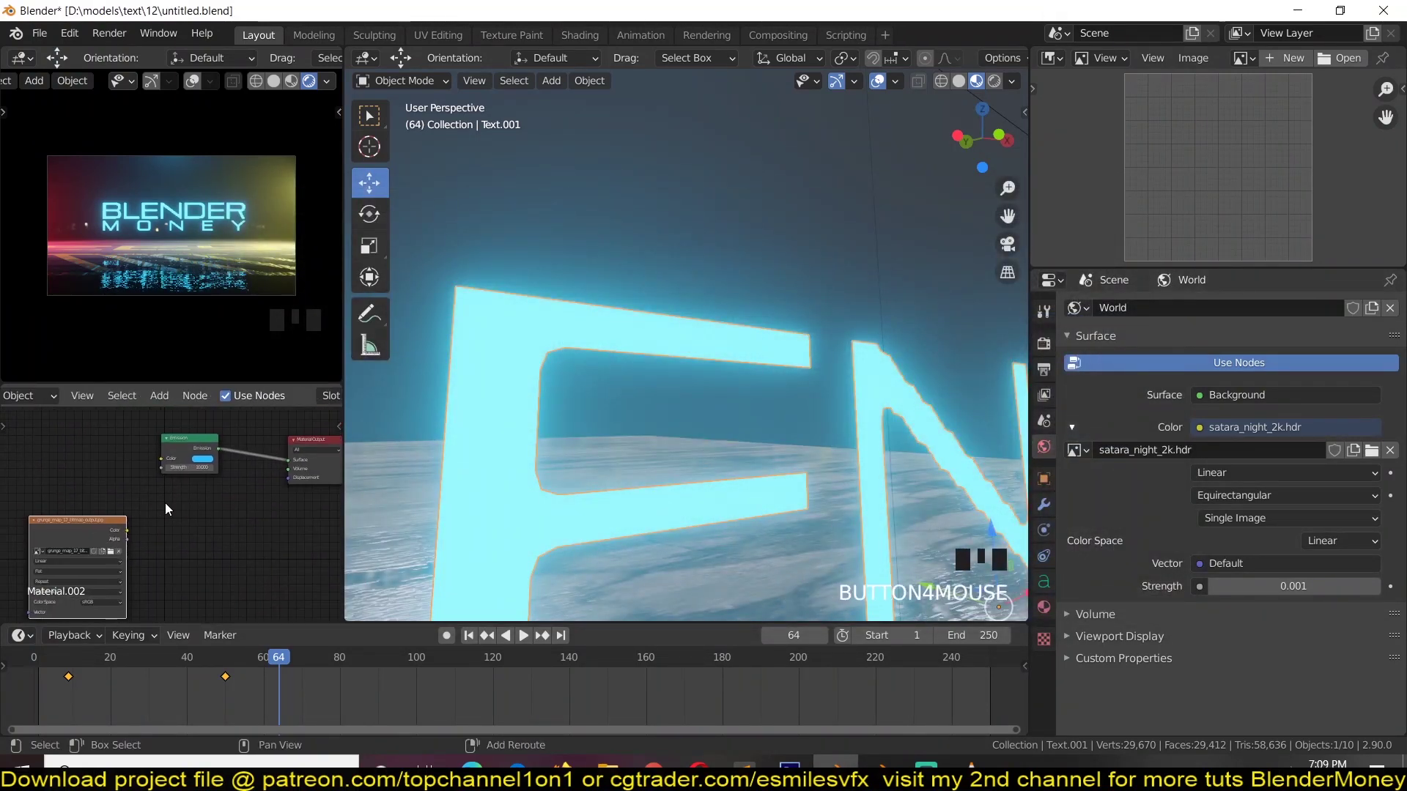
pyautogui.hotkey('shift', 'a')
pyautogui.moveTo(113, 487)
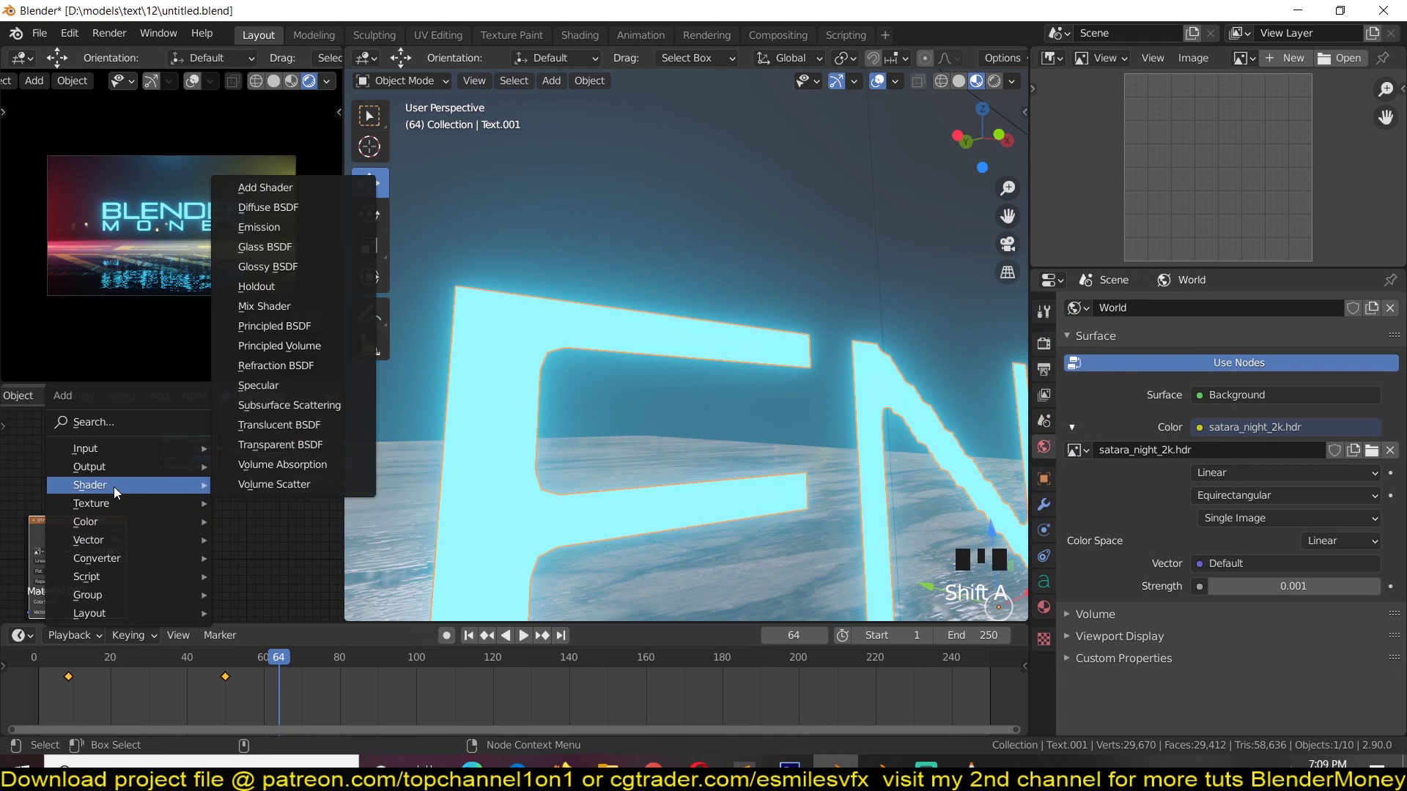
pyautogui.click(263, 442)
pyautogui.click(221, 518)
# Preview the grunge texture on the text and add Texture Coordinate and Mapping nodes, using Object coordinates for the mapping vector
pyautogui.keyDown('ctrl'); pyautogui.keyDown('shift'); pyautogui.click(77, 556); pyautogui.keyUp('shift'); pyautogui.keyUp('ctrl')
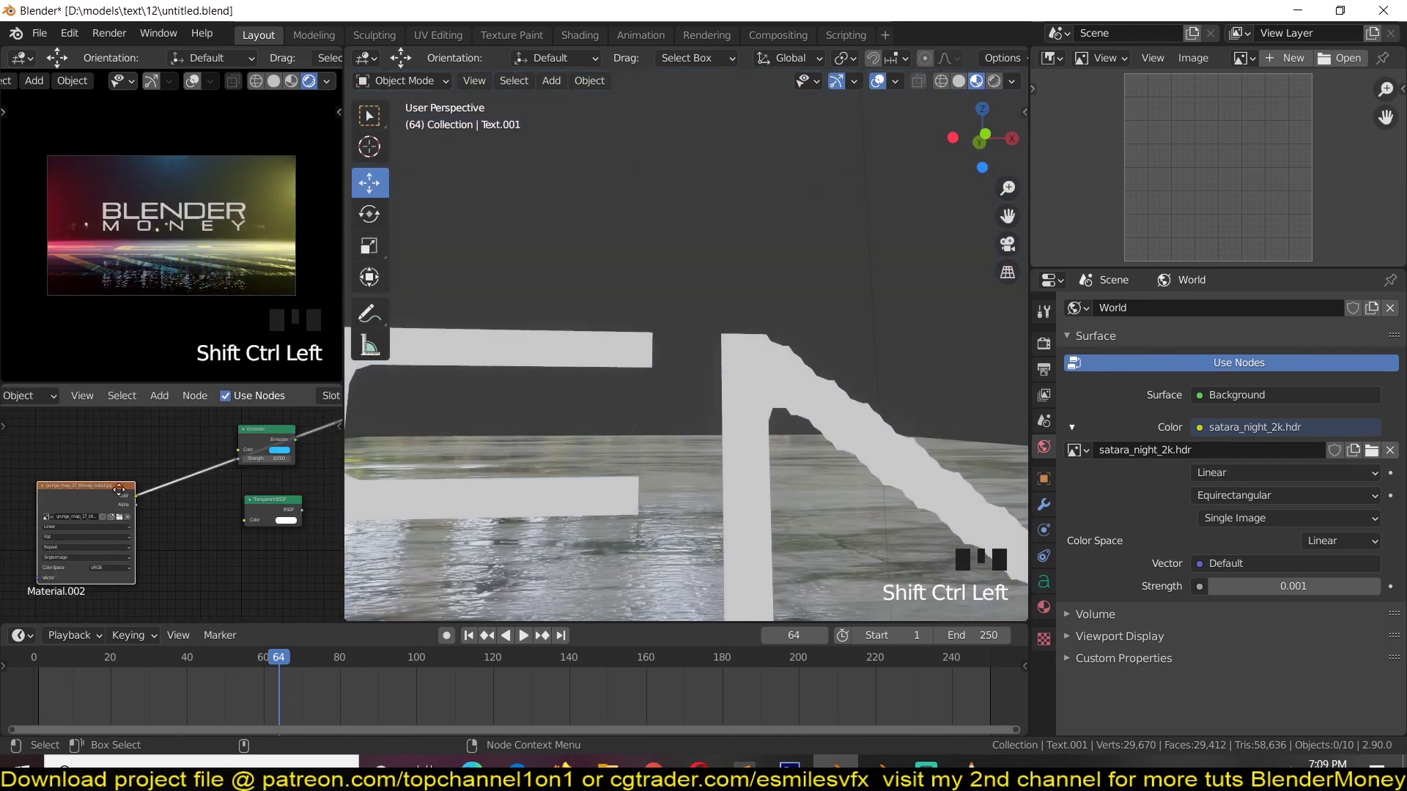
pyautogui.hotkey('ctrl', 't')
pyautogui.scroll(3, 240, 460)
pyautogui.hotkey('alt', 'a')
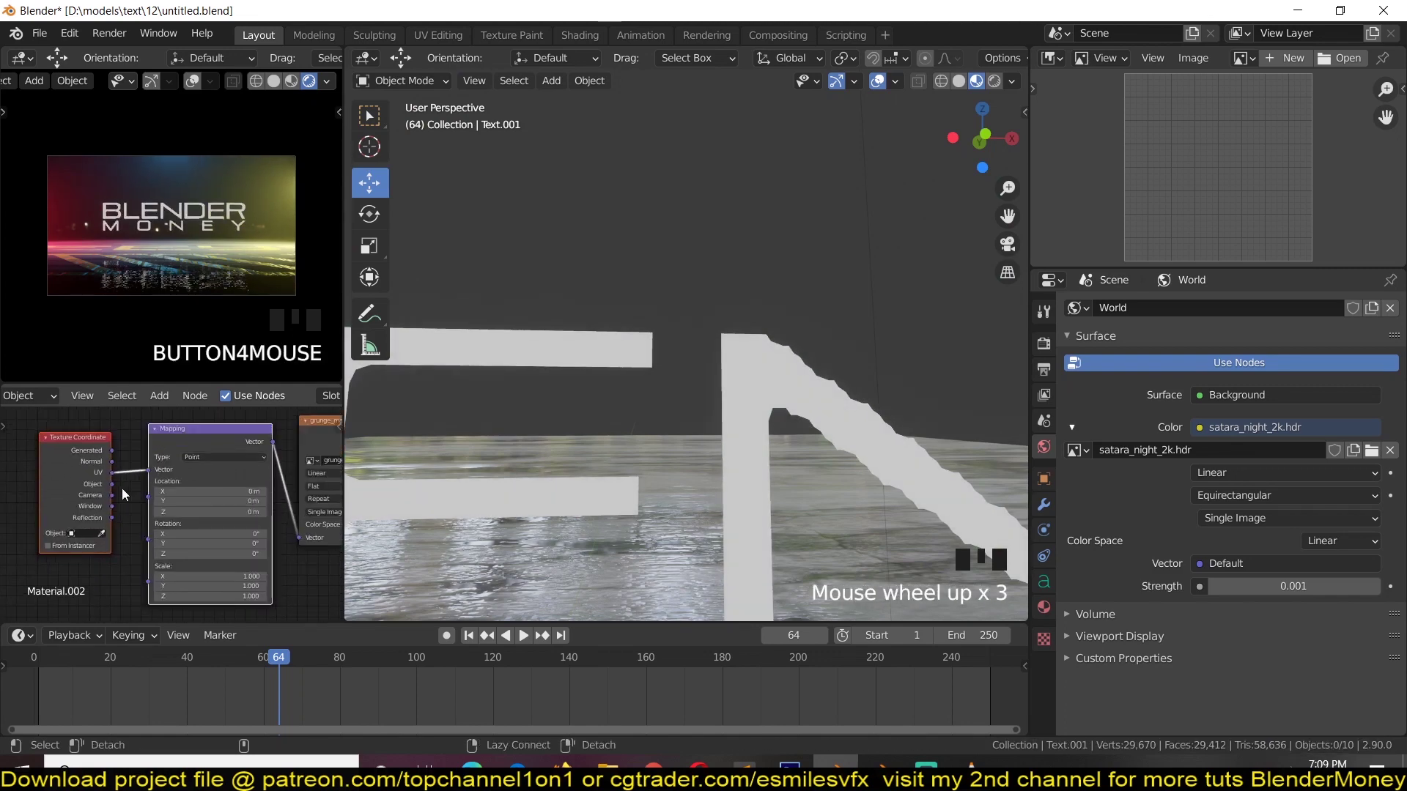
pyautogui.moveTo(111, 479); pyautogui.dragTo(147, 465)
# Combine the Emission and Transparent BSDF shaders with a Mix Shader and connect it to the Material Output
pyautogui.moveTo(227, 513); pyautogui.dragTo(155, 521, button='middle')
pyautogui.moveTo(263, 474); pyautogui.dragTo(87, 512, button='middle')
pyautogui.scroll(-3, 88, 512)
pyautogui.moveTo(198, 486); pyautogui.dragTo(126, 498, button='middle')
pyautogui.moveTo(241, 503); pyautogui.dragTo(200, 534)
pyautogui.moveTo(240, 431); pyautogui.dragTo(188, 417)
pyautogui.keyDown('ctrl'); pyautogui.keyDown('shift'); pyautogui.moveTo(198, 529); pyautogui.dragTo(193, 425, button='right'); pyautogui.keyUp('shift'); pyautogui.keyUp('ctrl')
pyautogui.moveTo(193, 429); pyautogui.dragTo(49, 447, button='middle')
pyautogui.moveTo(154, 499); pyautogui.dragTo(115, 483)
pyautogui.keyDown('ctrl'); pyautogui.keyDown('shift'); pyautogui.click(115, 485); pyautogui.keyUp('shift'); pyautogui.keyUp('ctrl')
# Connect the grunge image's Color to the Mix Shader's Fac and move the Transparent BSDF node closer
pyautogui.moveTo(113, 490); pyautogui.dragTo(231, 480, button='middle')
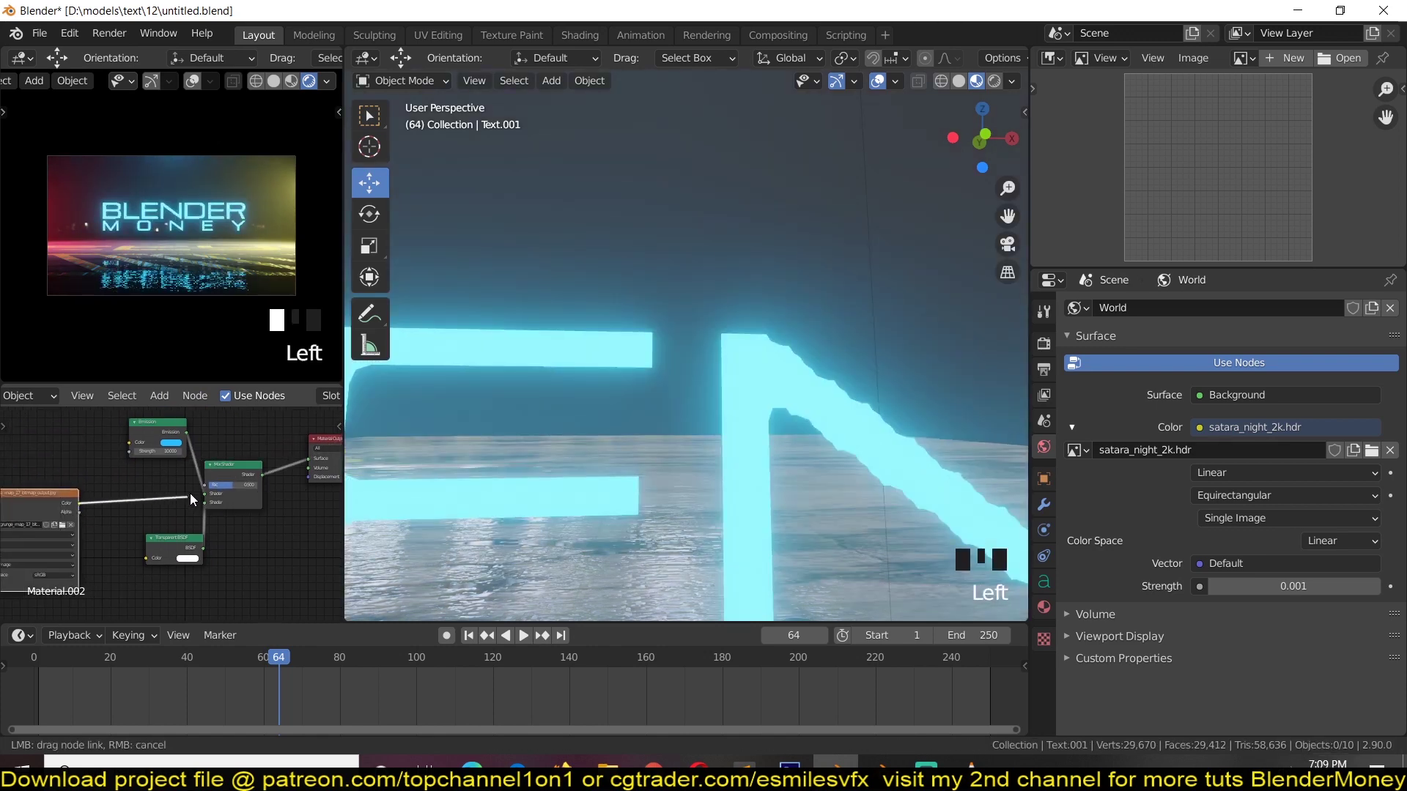
pyautogui.moveTo(212, 490); pyautogui.dragTo(209, 487)
pyautogui.moveTo(154, 516); pyautogui.dragTo(210, 515, button='middle')
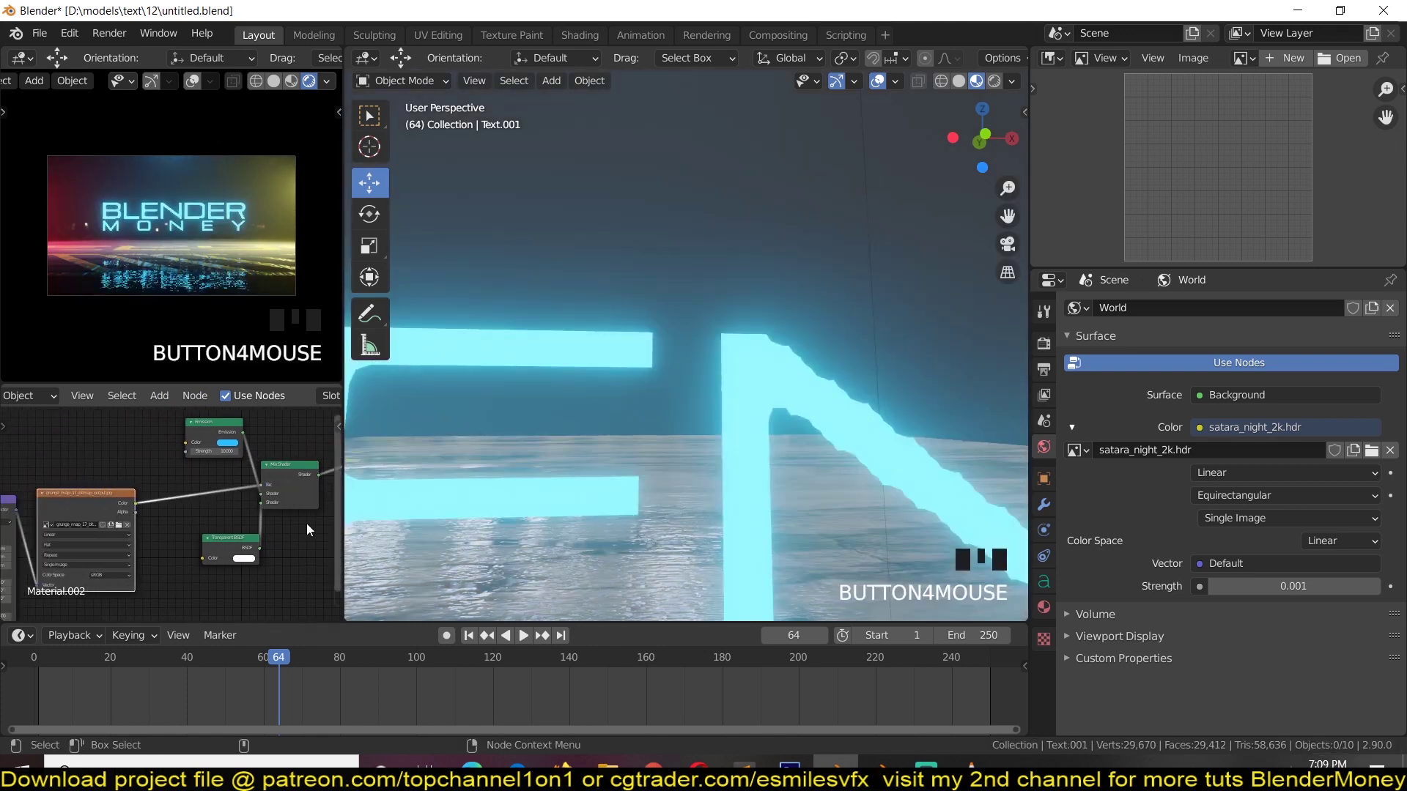
pyautogui.moveTo(307, 528); pyautogui.dragTo(275, 527, button='middle')
pyautogui.moveTo(185, 532); pyautogui.dragTo(176, 528)
# Set the text material's Blend Mode to Alpha Blend
pyautogui.hotkey('shift', 'a')
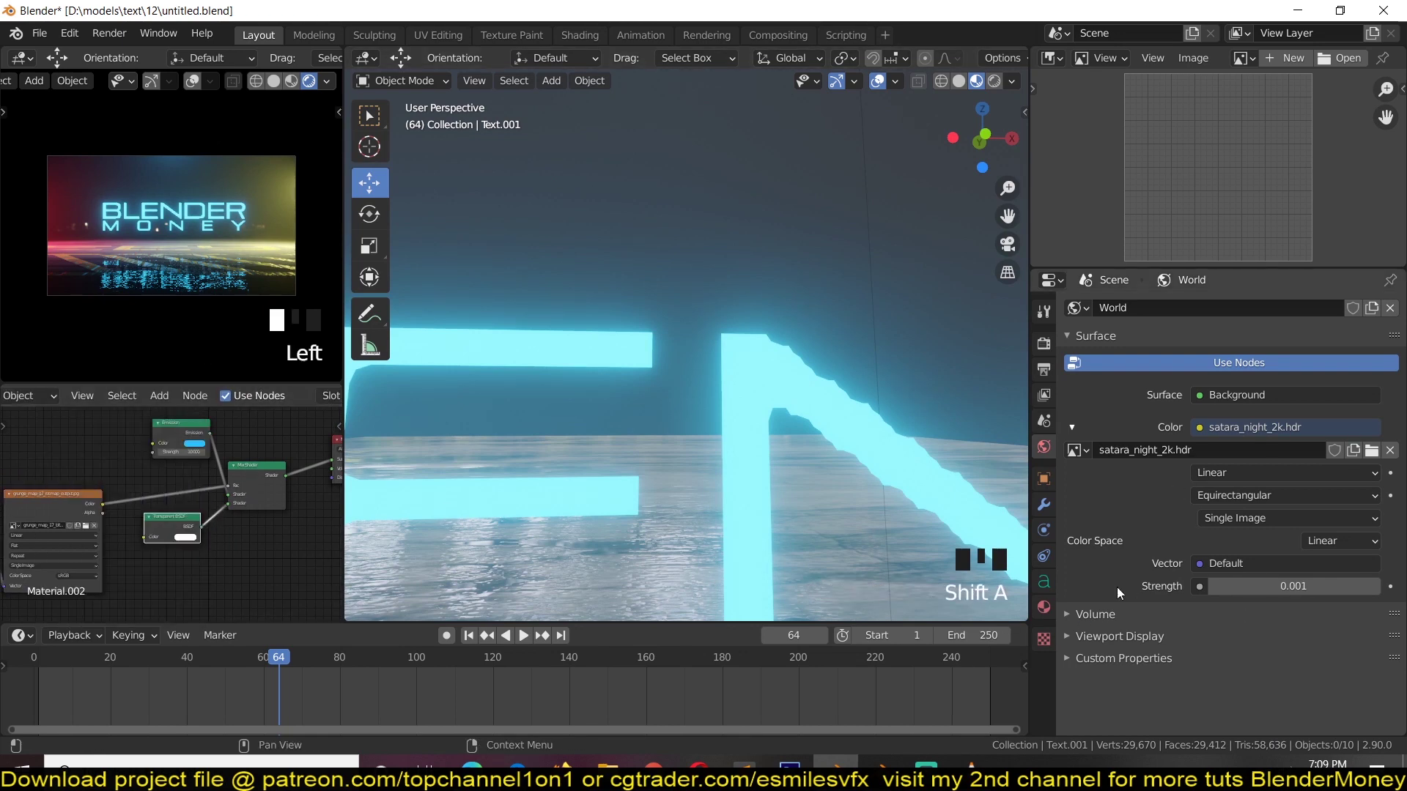
pyautogui.click(1036, 609)
pyautogui.scroll(-13, 1085, 401)
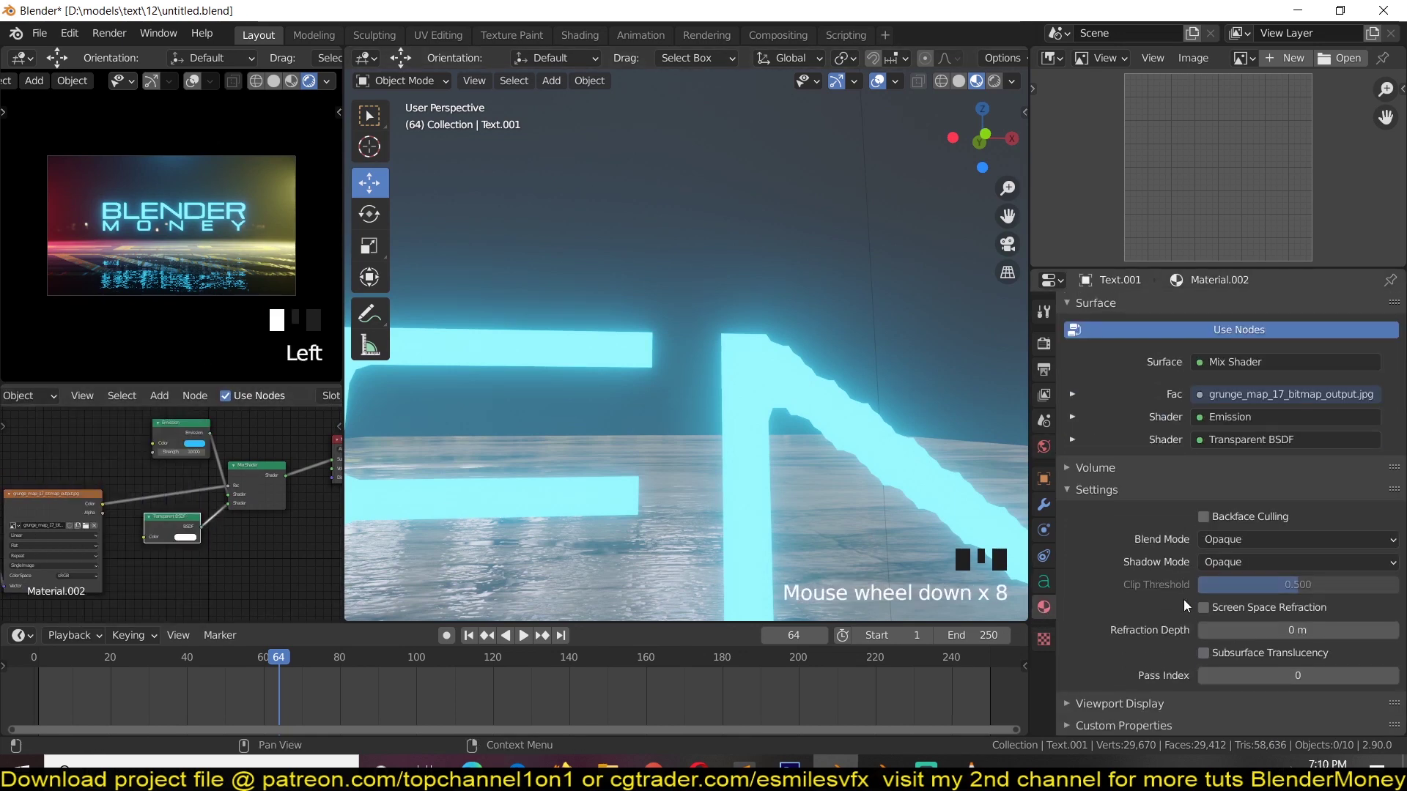
pyautogui.scroll(-5, 1121, 587)
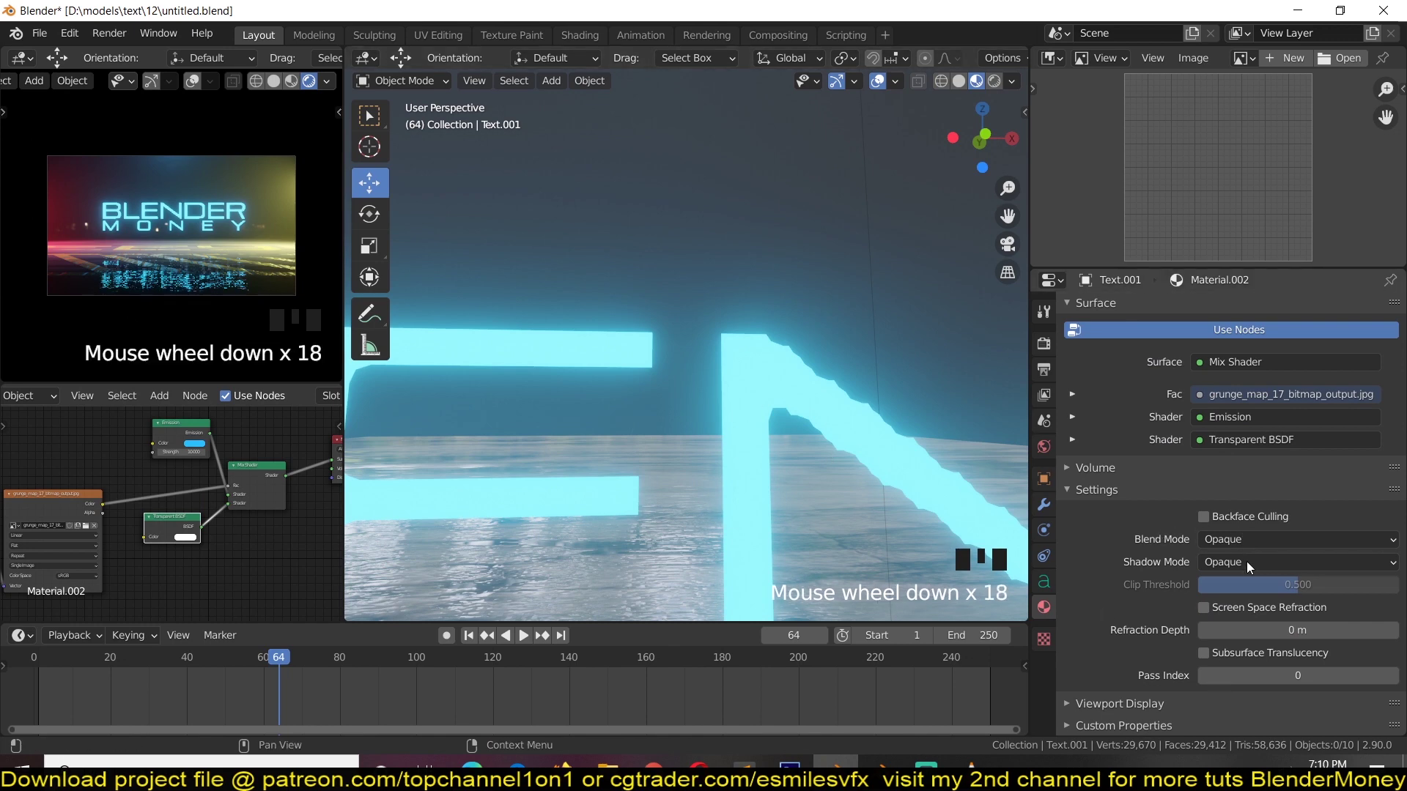
pyautogui.click(1215, 540)
pyautogui.click(1213, 546)
pyautogui.click(1259, 539)
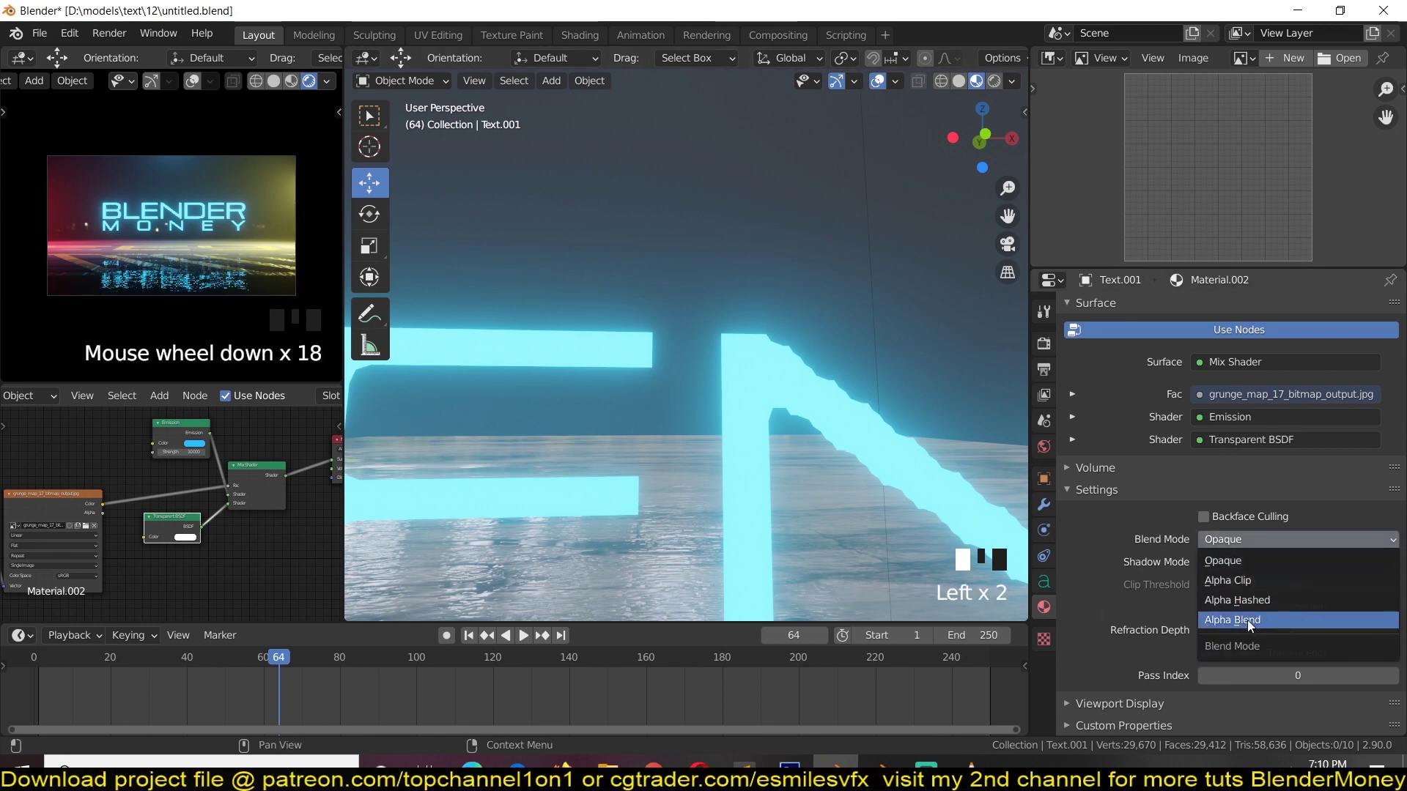
pyautogui.click(1247, 619)
# Make room among the nodes and insert a ColorRamp between the grunge image and the Mix Shader's Fac
pyautogui.press('`')
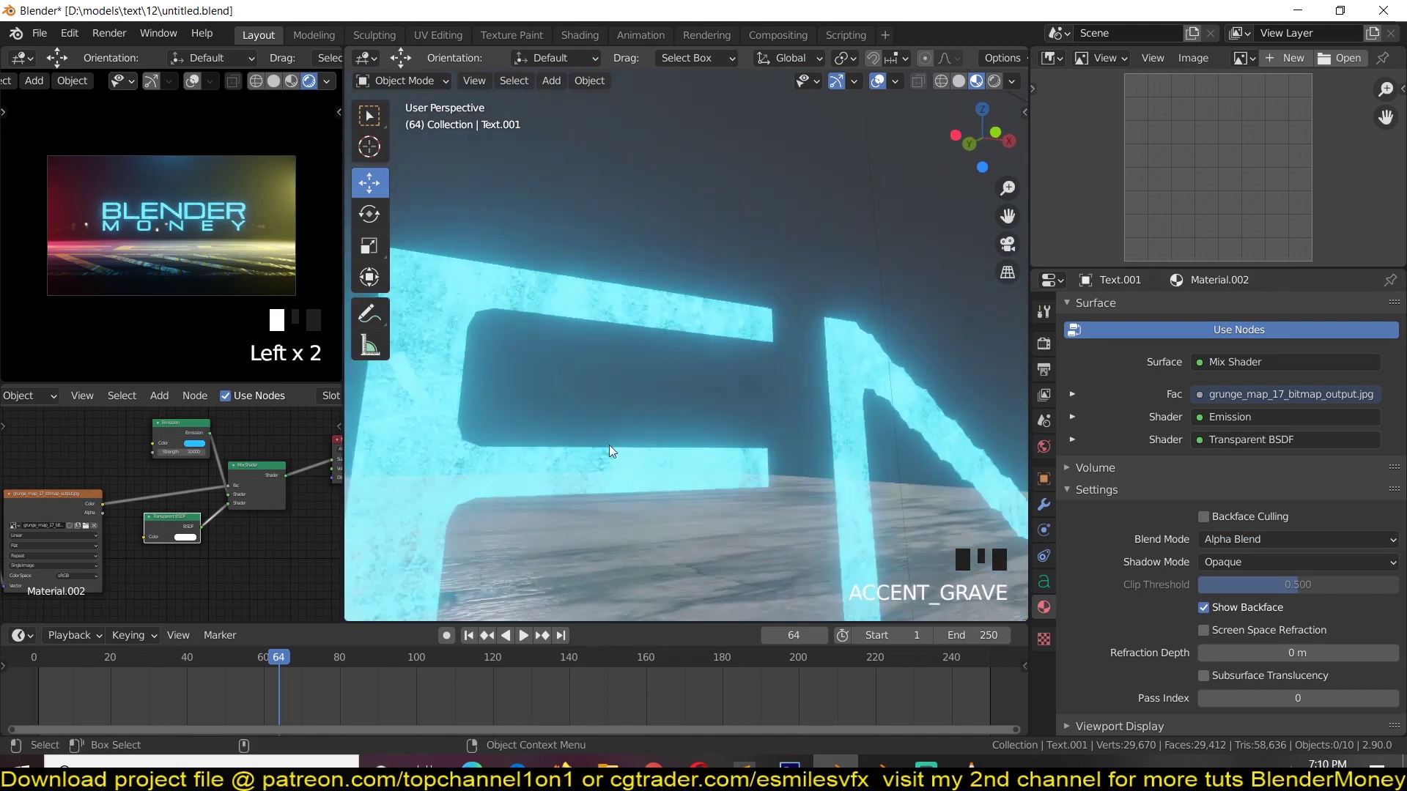
pyautogui.scroll(2, 85, 528)
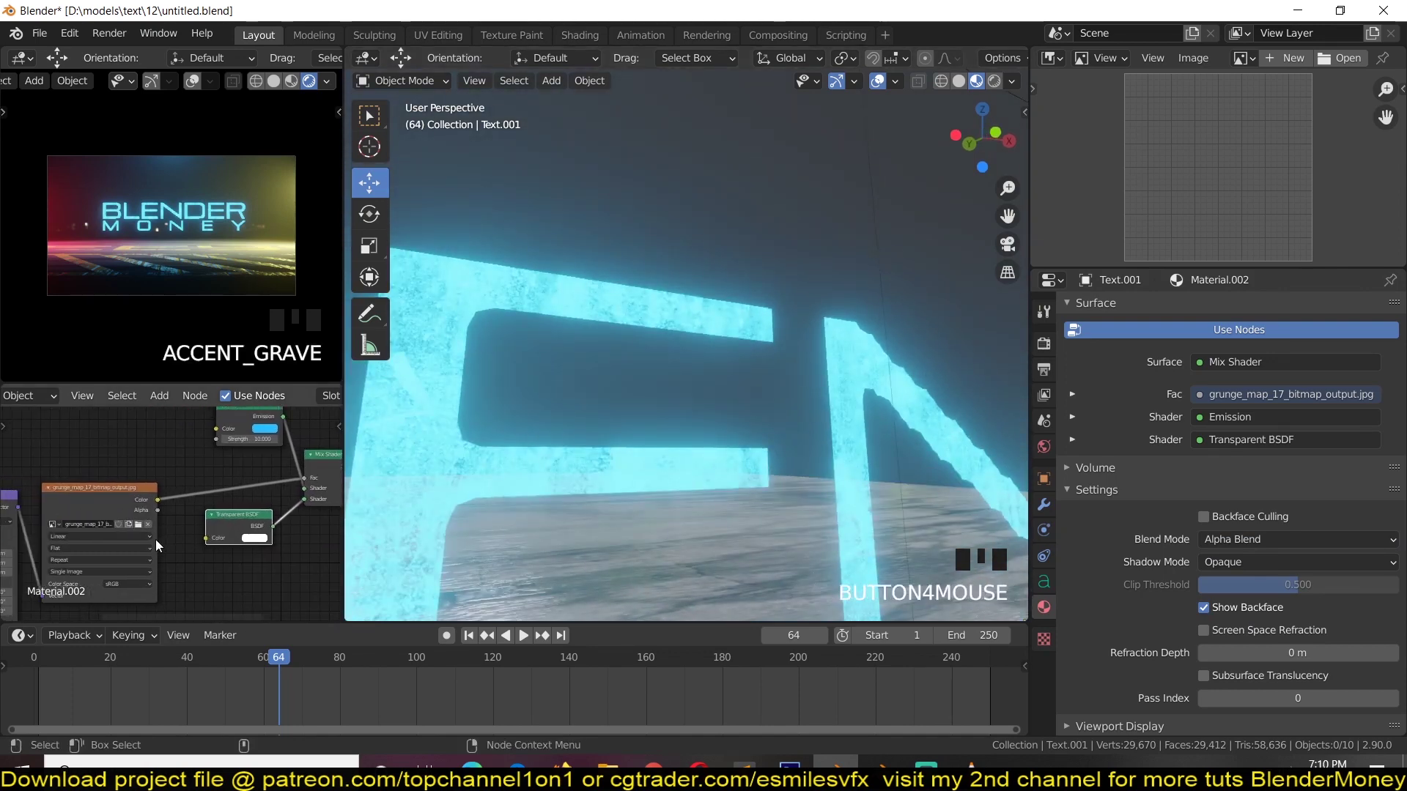
pyautogui.scroll(-4, 139, 506)
pyautogui.moveTo(130, 471); pyautogui.dragTo(33, 546)
pyautogui.moveTo(120, 501); pyautogui.dragTo(68, 515)
pyautogui.click(127, 484)
pyautogui.hotkey('shift', 'a')
pyautogui.moveTo(147, 559)
pyautogui.click(230, 320)
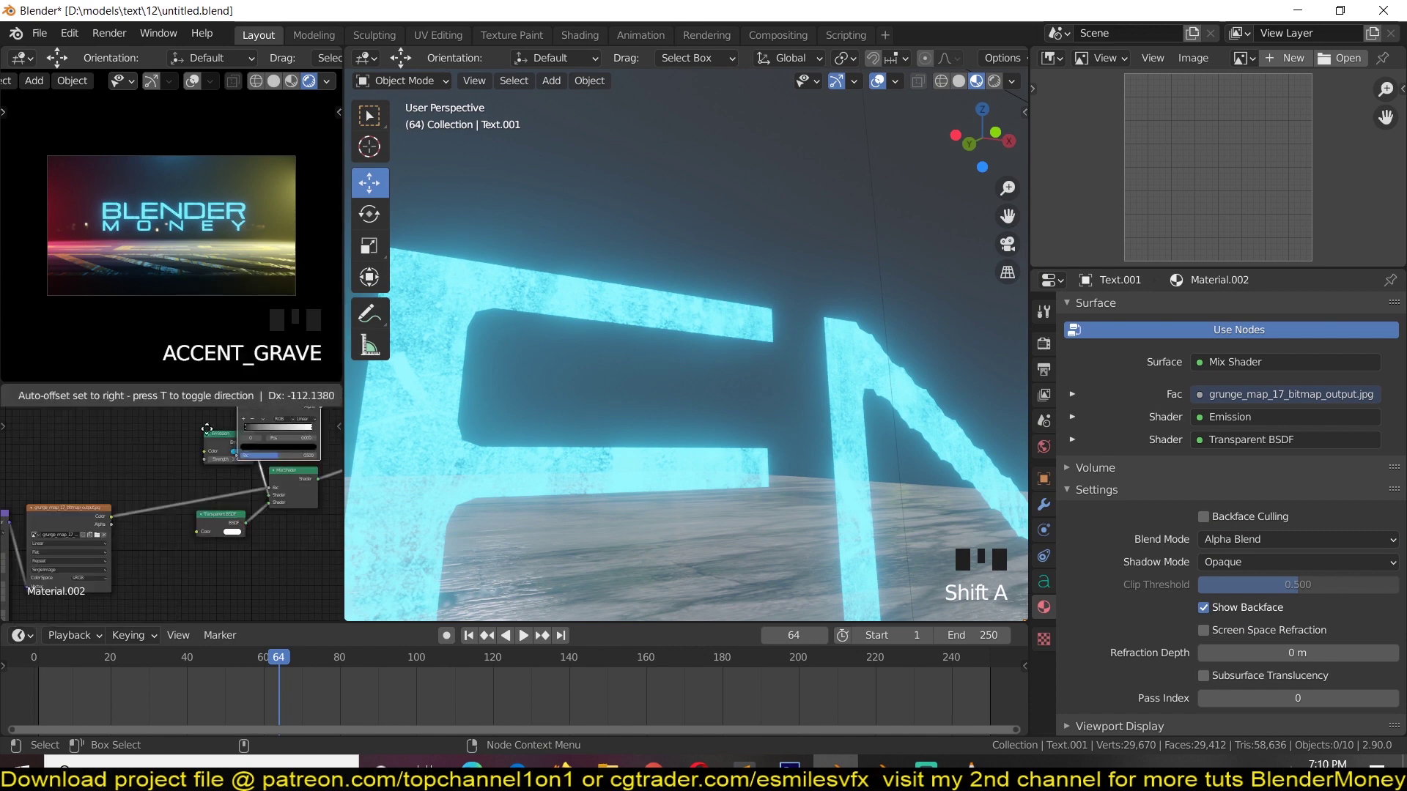
pyautogui.click(147, 513)
# Move the ColorRamp's black stop toward the middle to increase the grunge contrast on the letters
pyautogui.scroll(4, 232, 560)
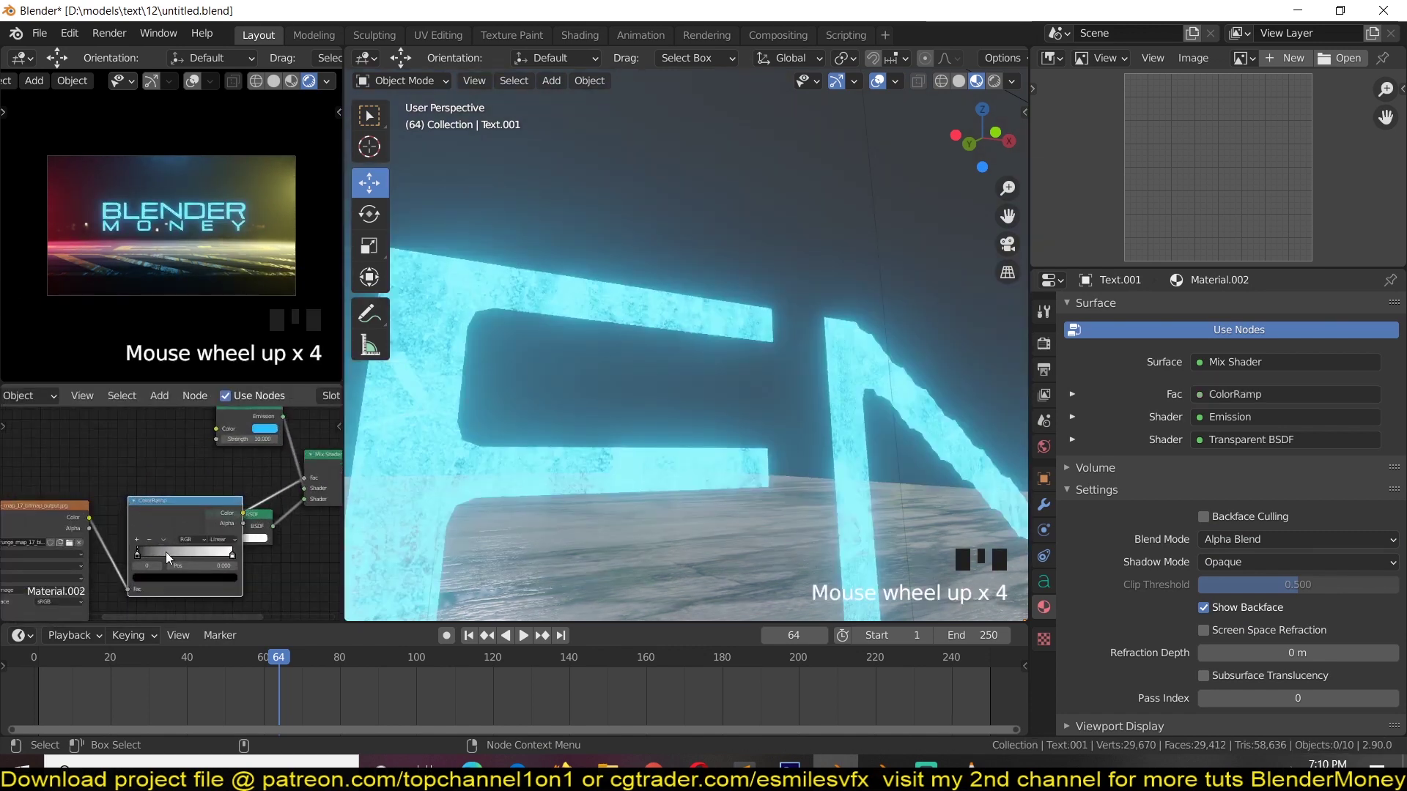
pyautogui.moveTo(160, 555); pyautogui.dragTo(189, 561)
pyautogui.scroll(-3, 750, 485)
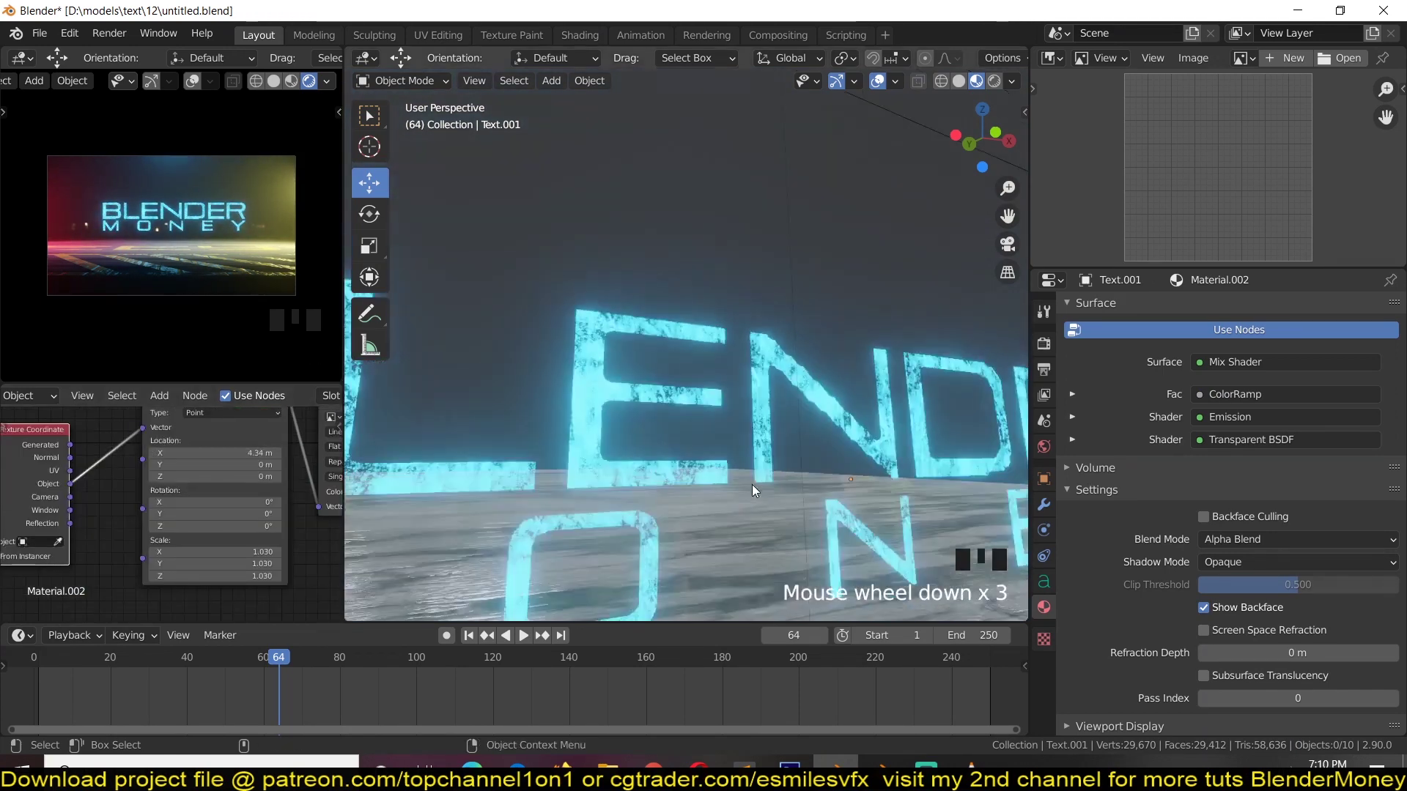
pyautogui.press('`')
pyautogui.scroll(-2, 670, 486)
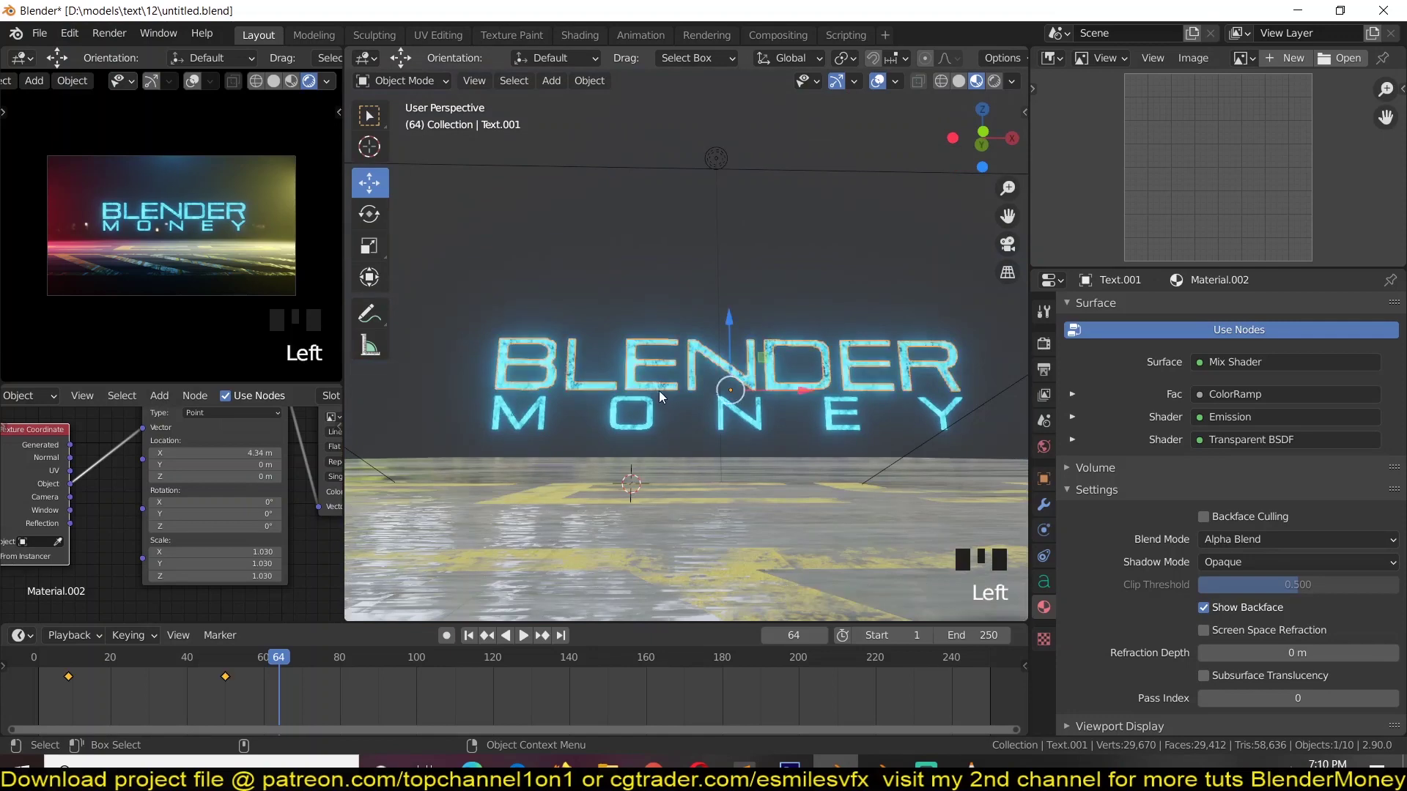
# Open the Regular font settings of the BLENDER text object
pyautogui.click(1043, 582)
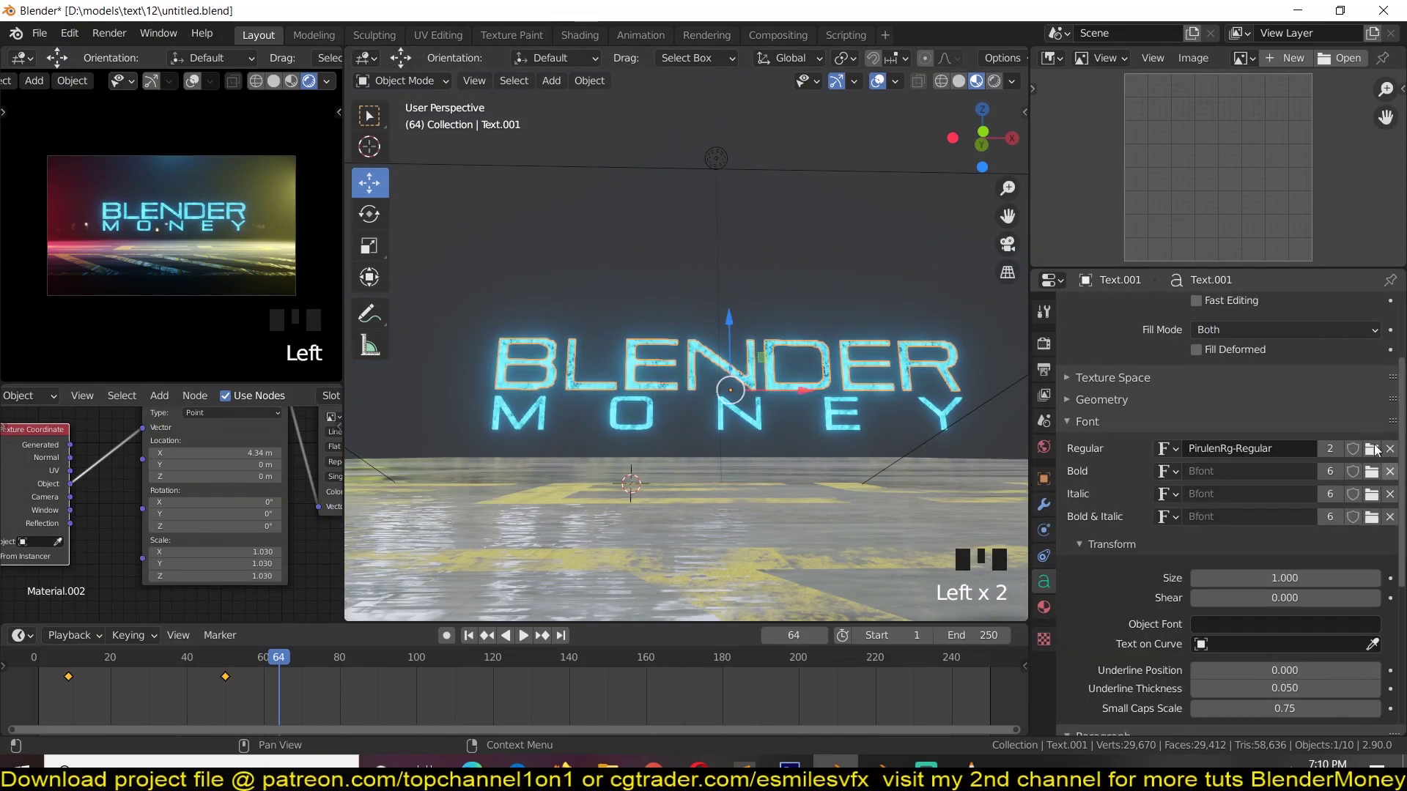
pyautogui.scroll(-3, 855, 451)
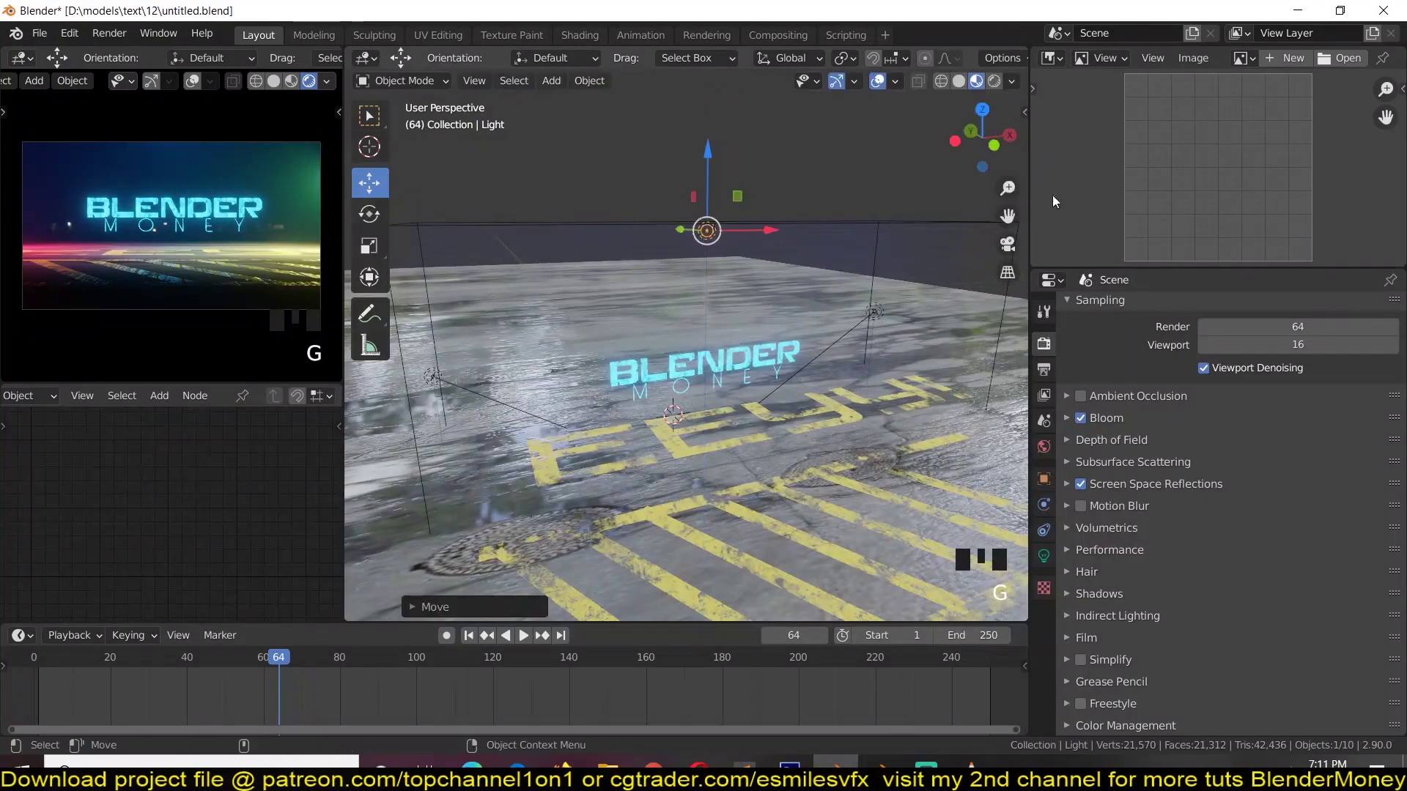
# Show the Outliner in place of the image editor and move all lights into a new collection, Collection 2
pyautogui.click(1054, 72)
pyautogui.click(965, 126)
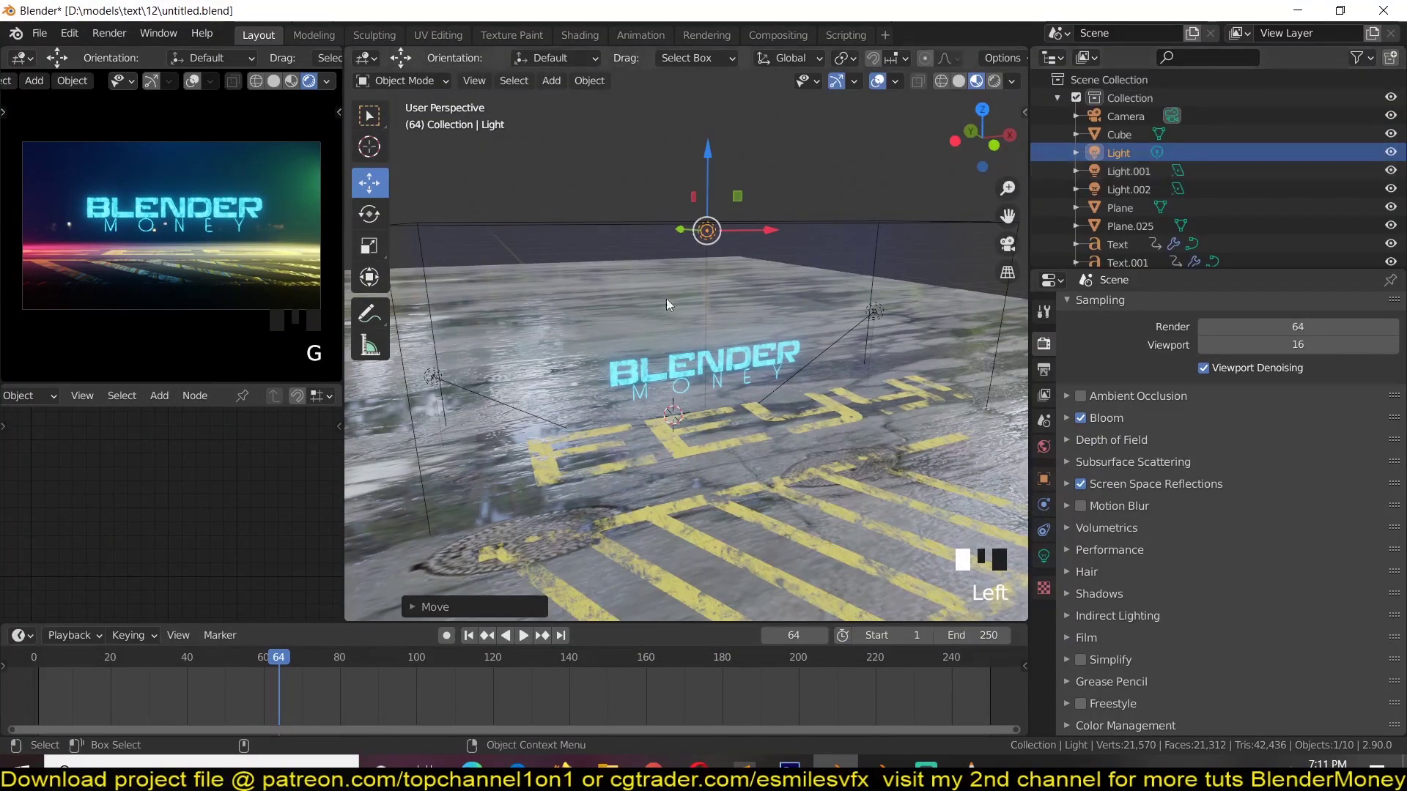
pyautogui.hotkey('shift', 'g')
pyautogui.click(740, 335)
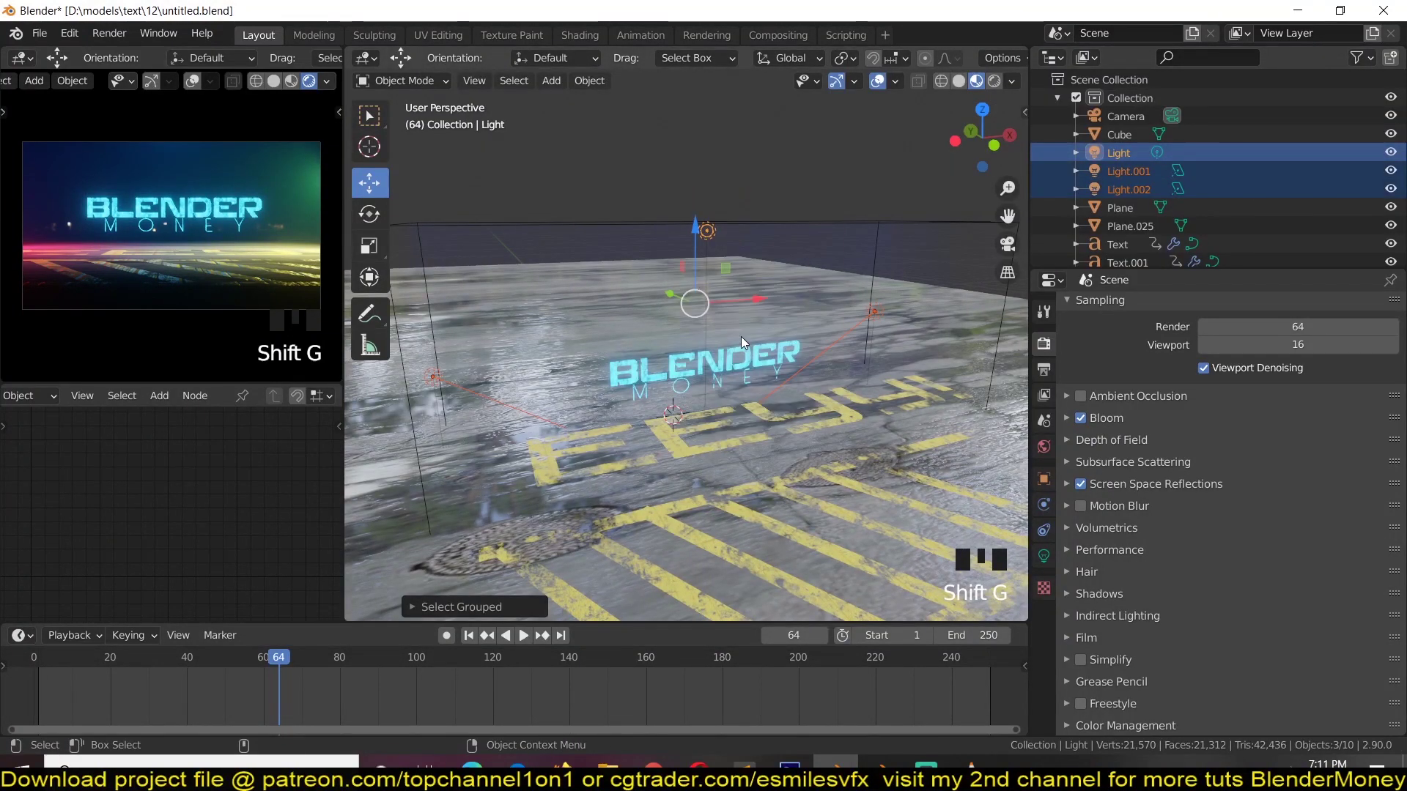
pyautogui.press('m')
pyautogui.click(743, 334)
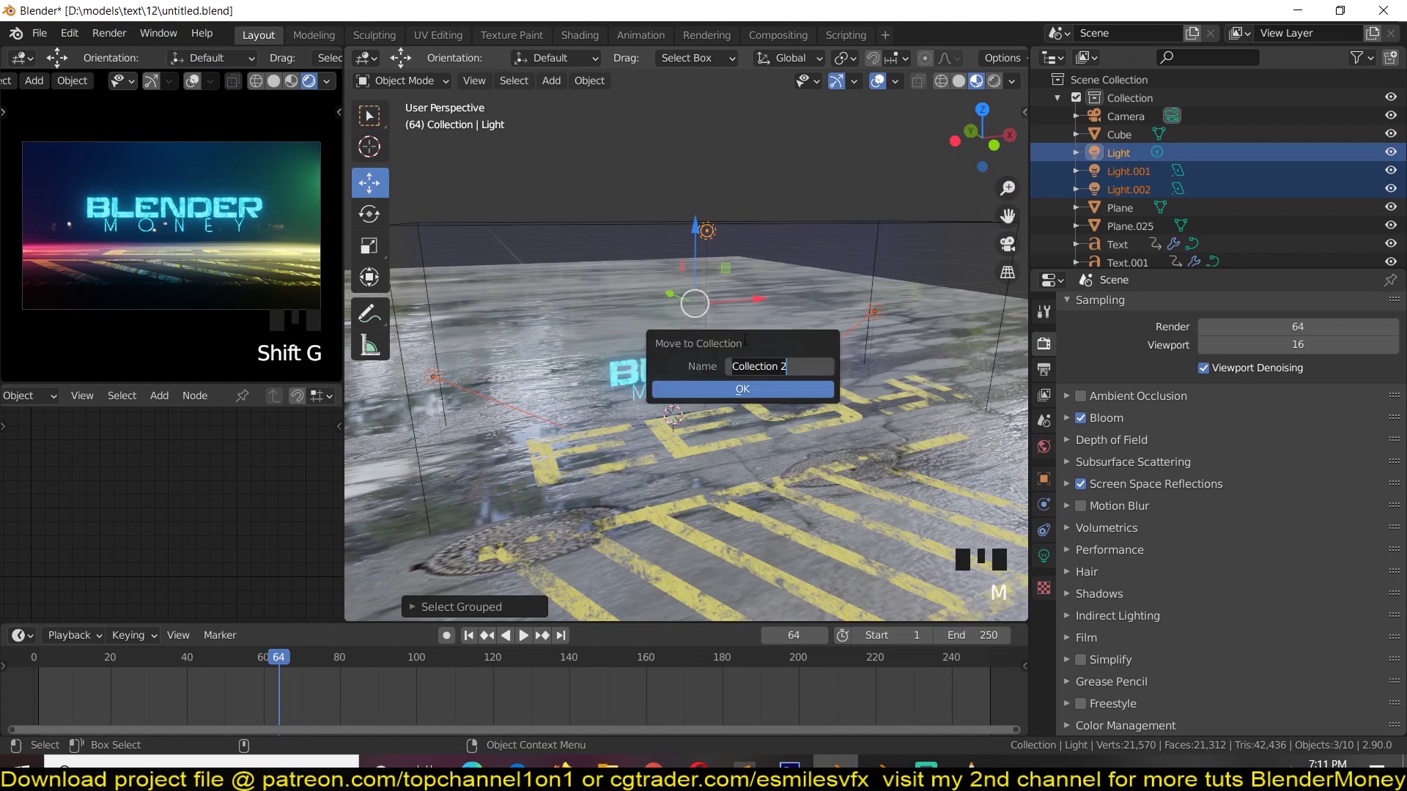
pyautogui.click(749, 394)
# Hide the three lights in Collection 2 and restore the visibility of Light.001 and Light.002
pyautogui.scroll(-10, 1194, 257)
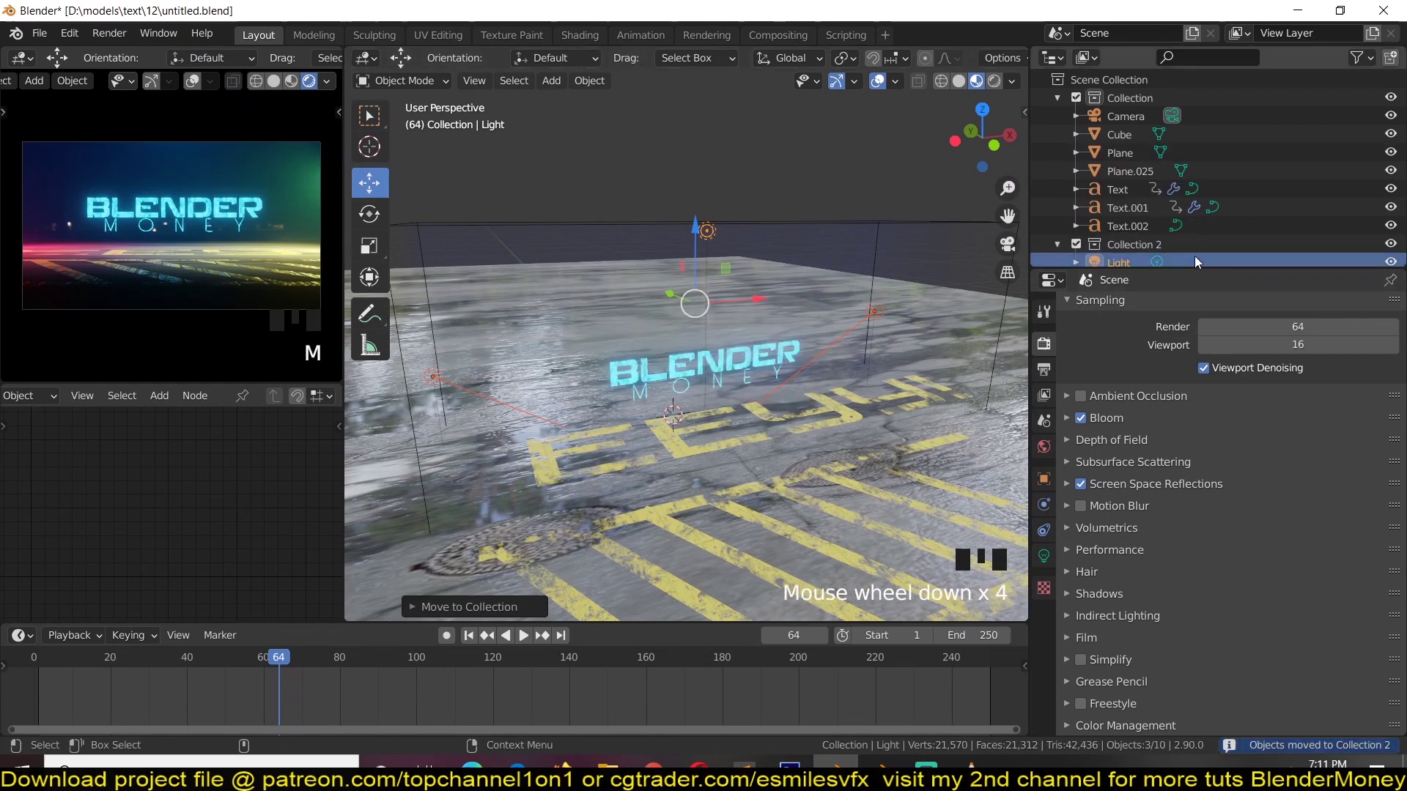
pyautogui.click(1395, 226)
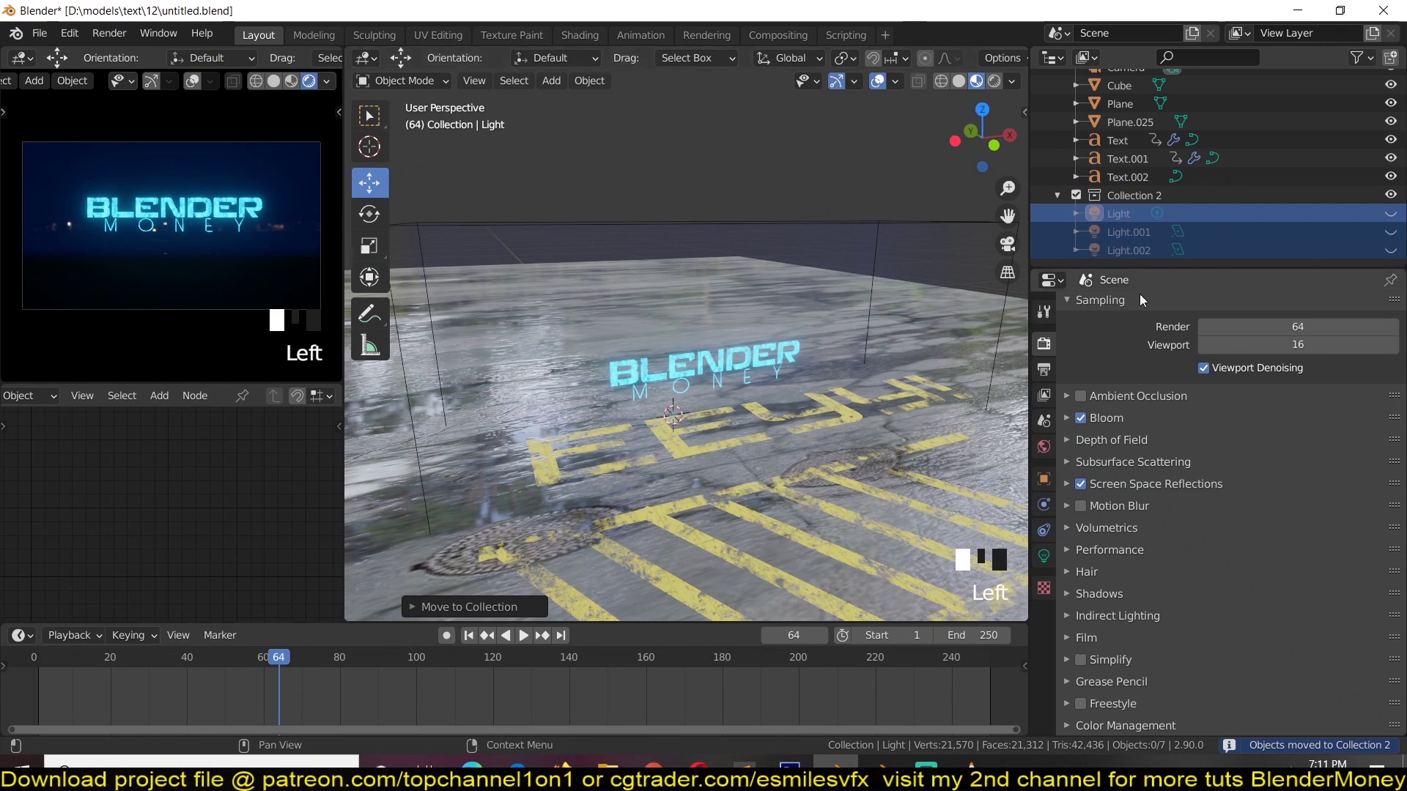
pyautogui.click(1391, 213)
pyautogui.click(1392, 213)
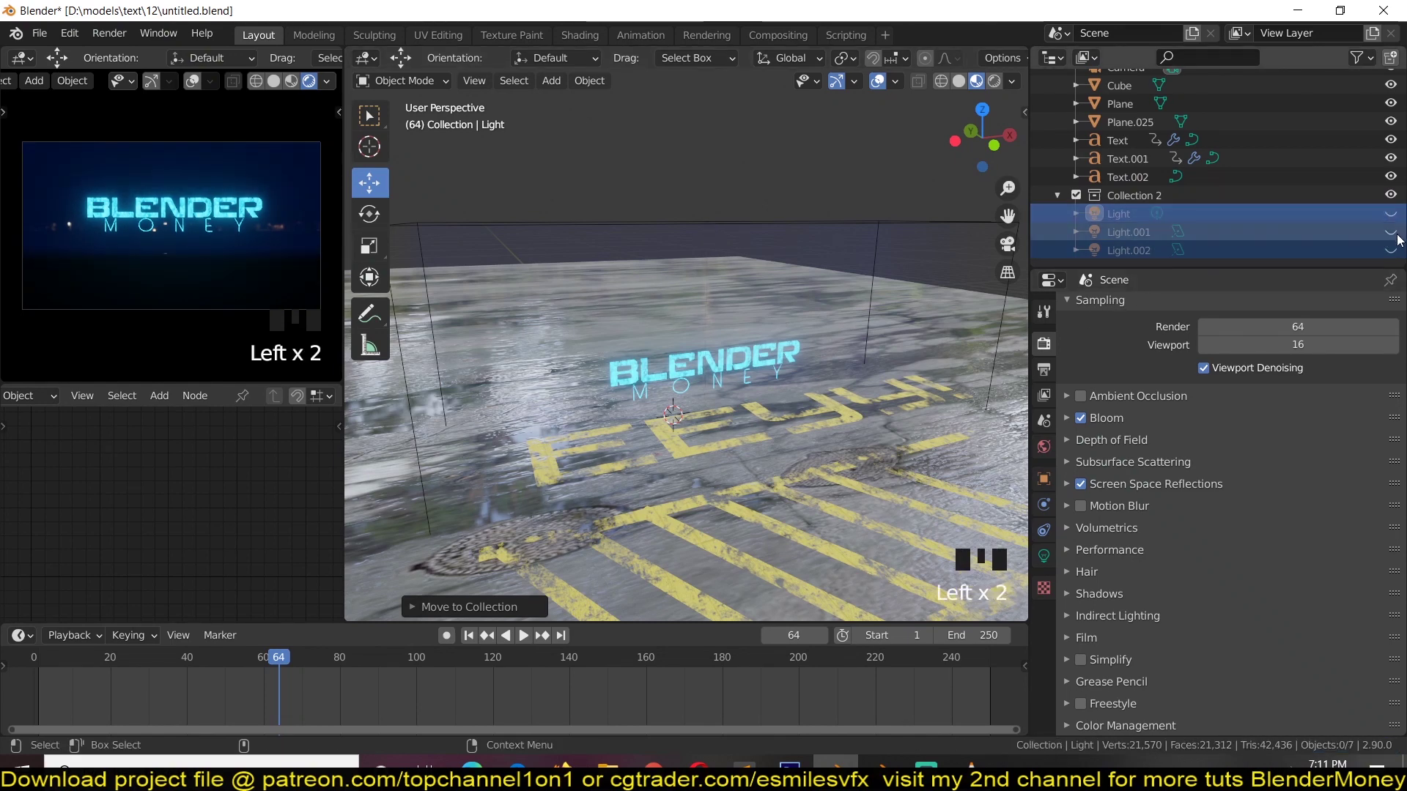
pyautogui.click(1391, 231)
pyautogui.click(1392, 249)
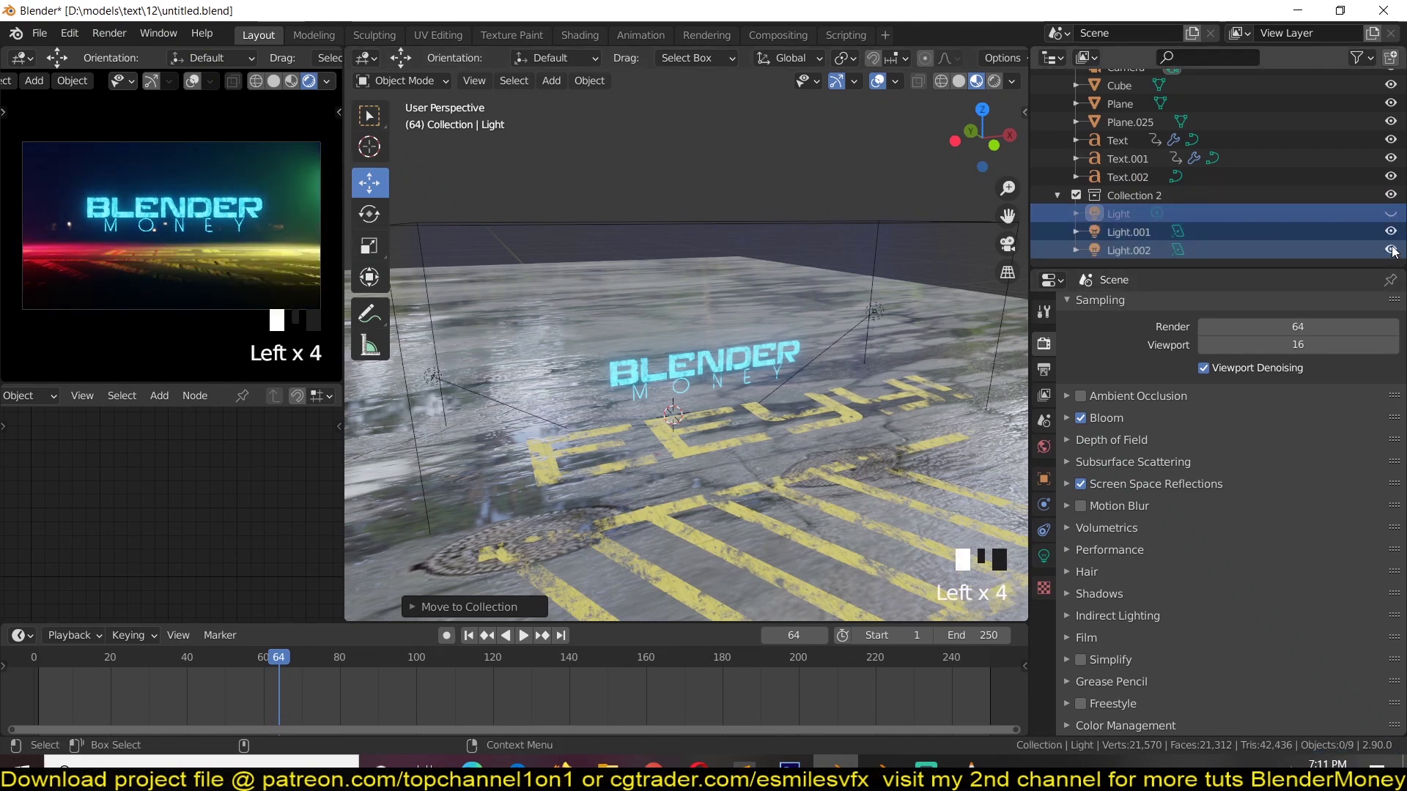
# Move Light.002 farther out along X from the title and set its power to 500 W
pyautogui.click(1331, 249)
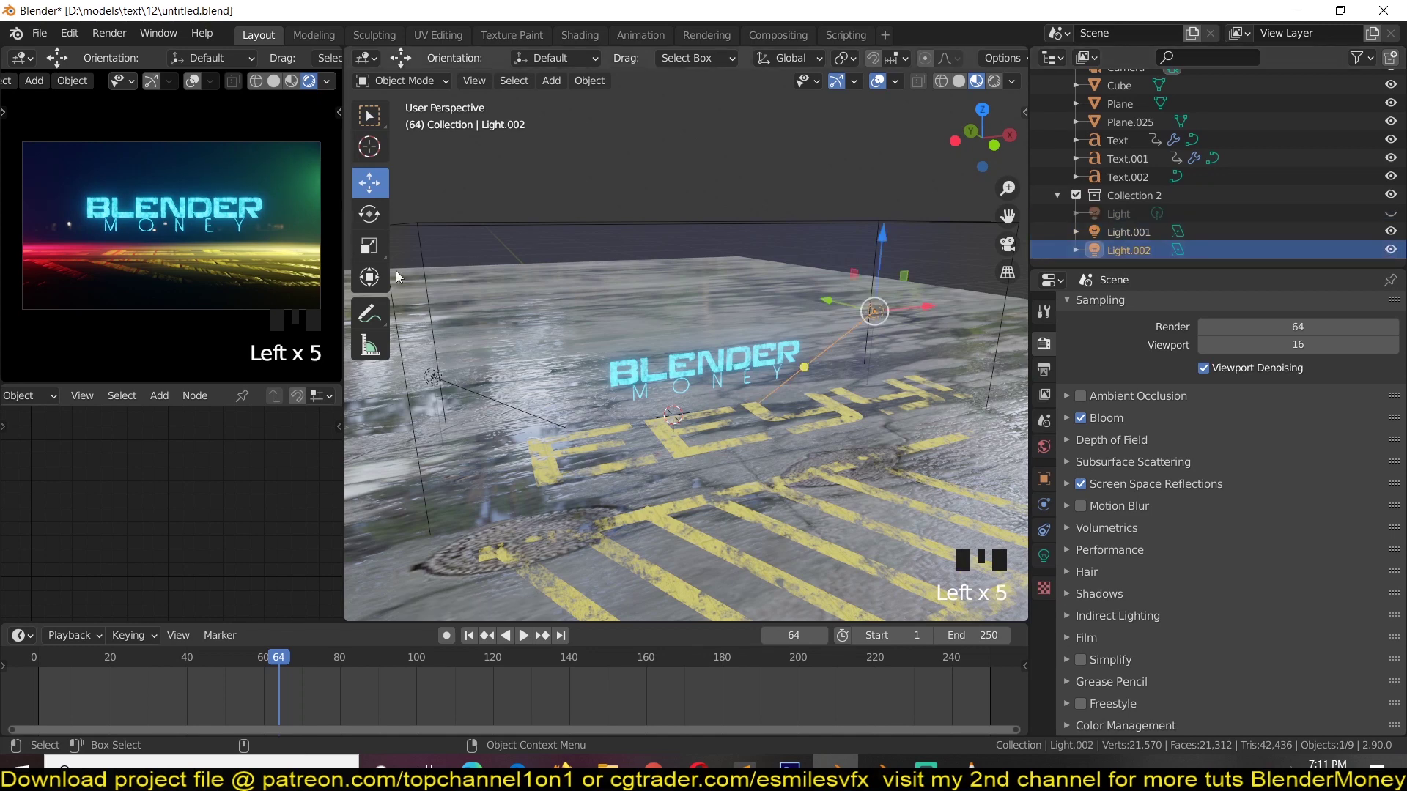
pyautogui.moveTo(922, 309); pyautogui.dragTo(967, 306)
pyautogui.click(926, 306)
pyautogui.press('`')
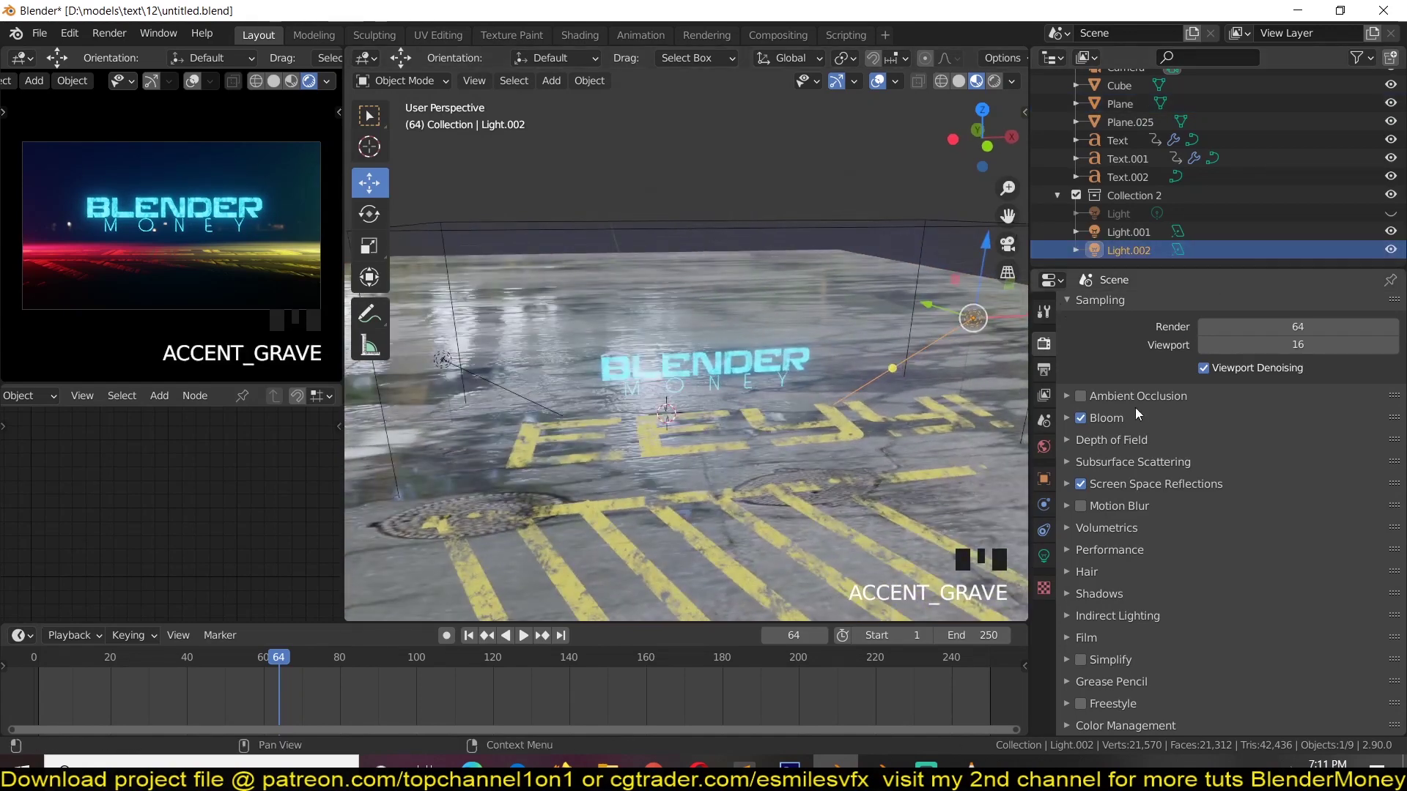
pyautogui.click(1045, 559)
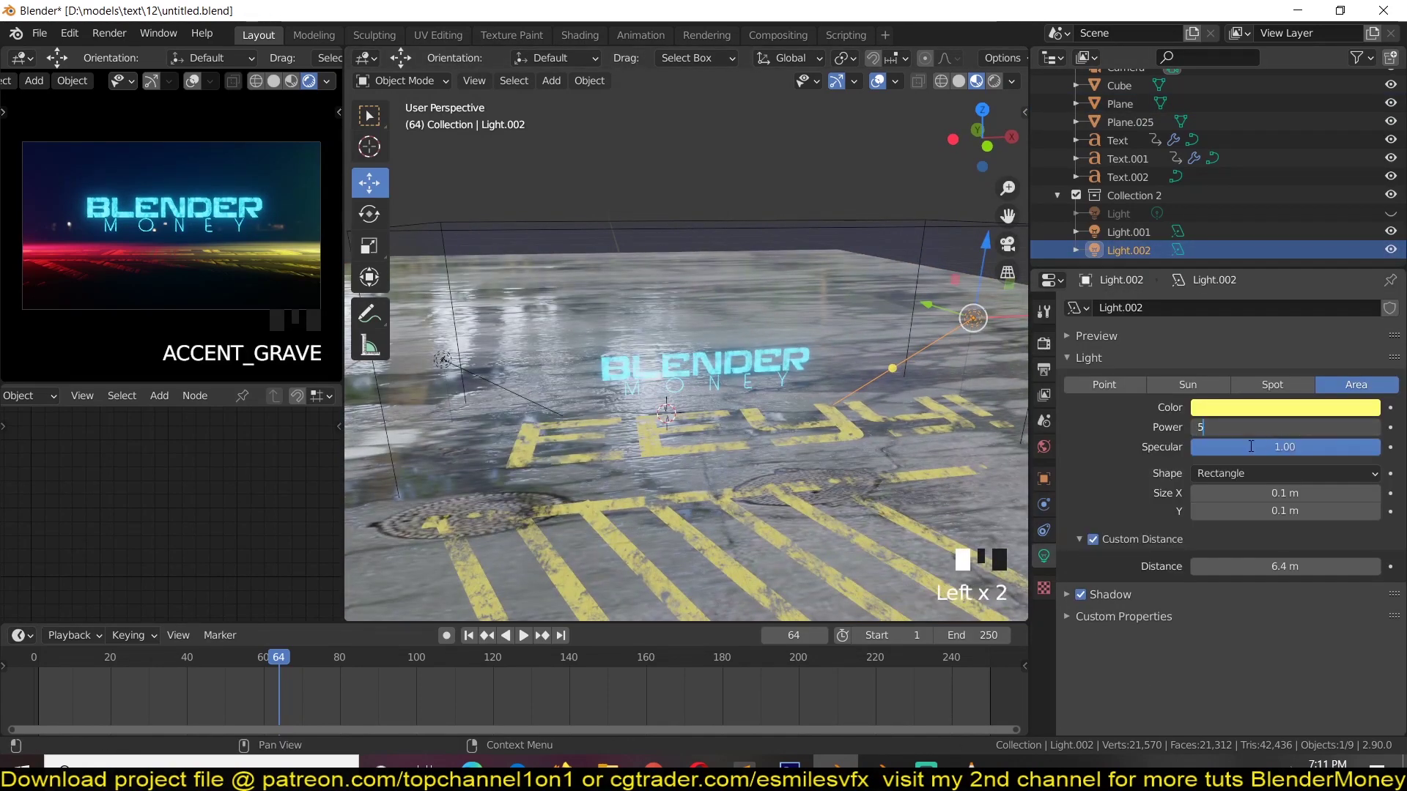
pyautogui.press('Return')
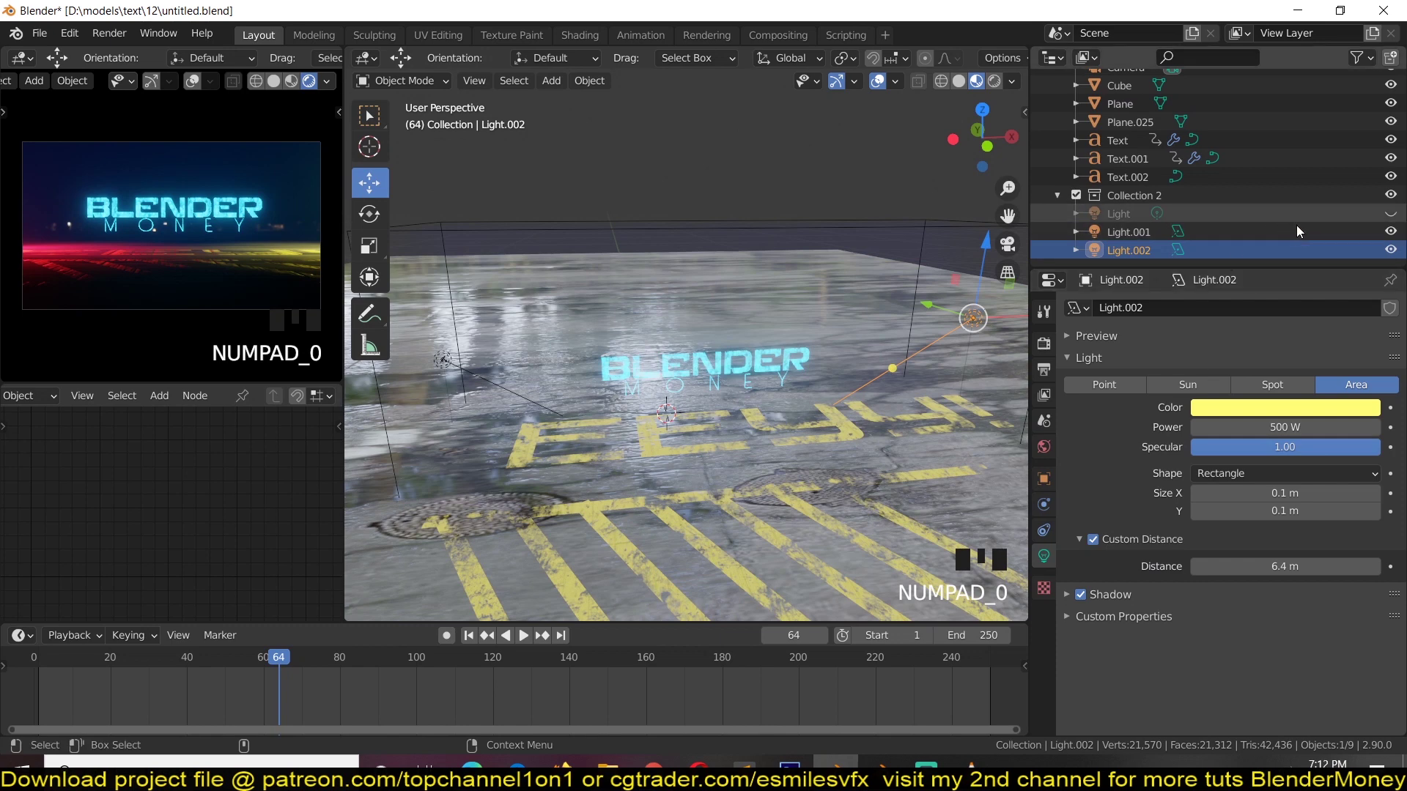
# Unhide the blue point light and lower it to the height of the title text
pyautogui.click(1391, 213)
pyautogui.click(1216, 214)
pyautogui.moveTo(710, 179); pyautogui.dragTo(746, 308)
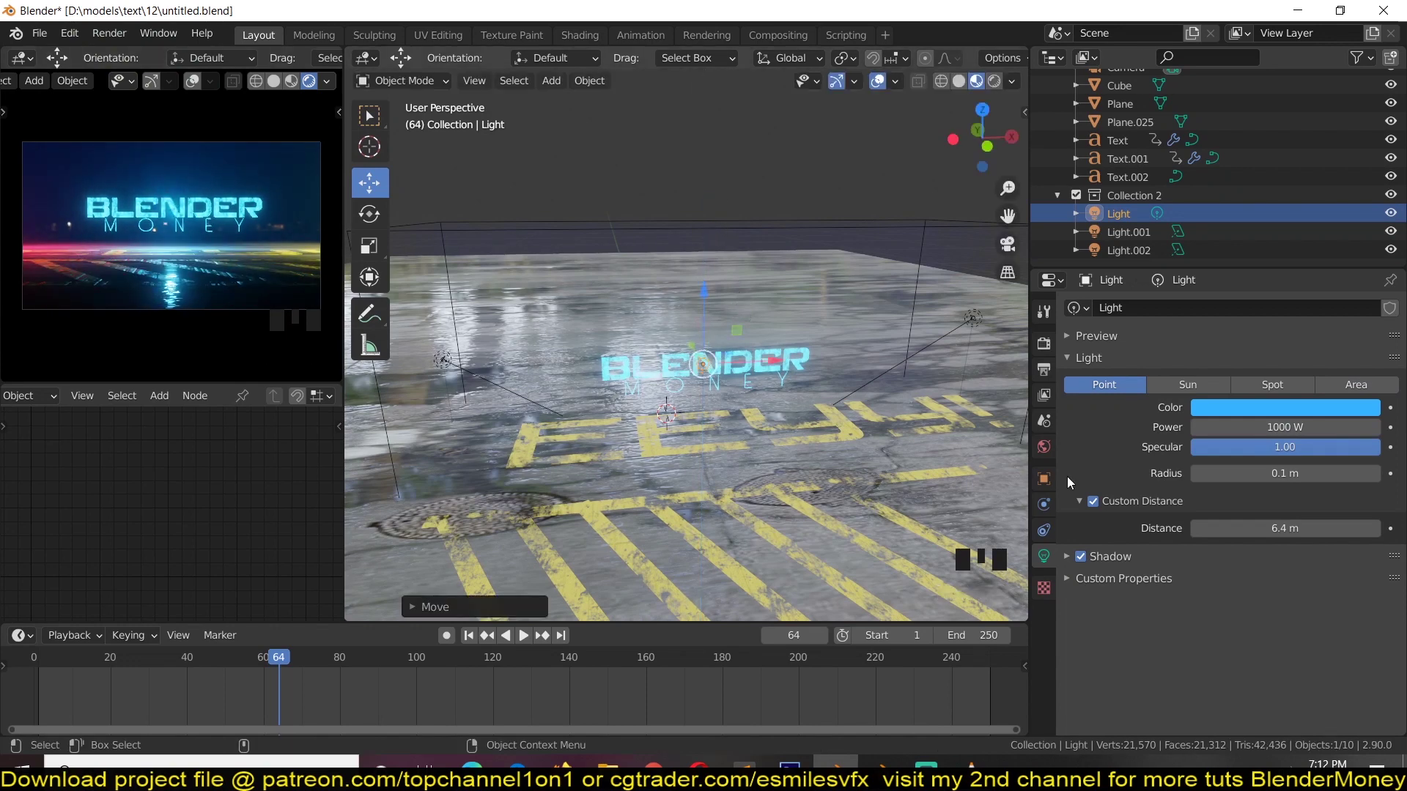
# Turn the blue light into an Area light with cleared rotation and a wide rectangular shape
pyautogui.click(1353, 386)
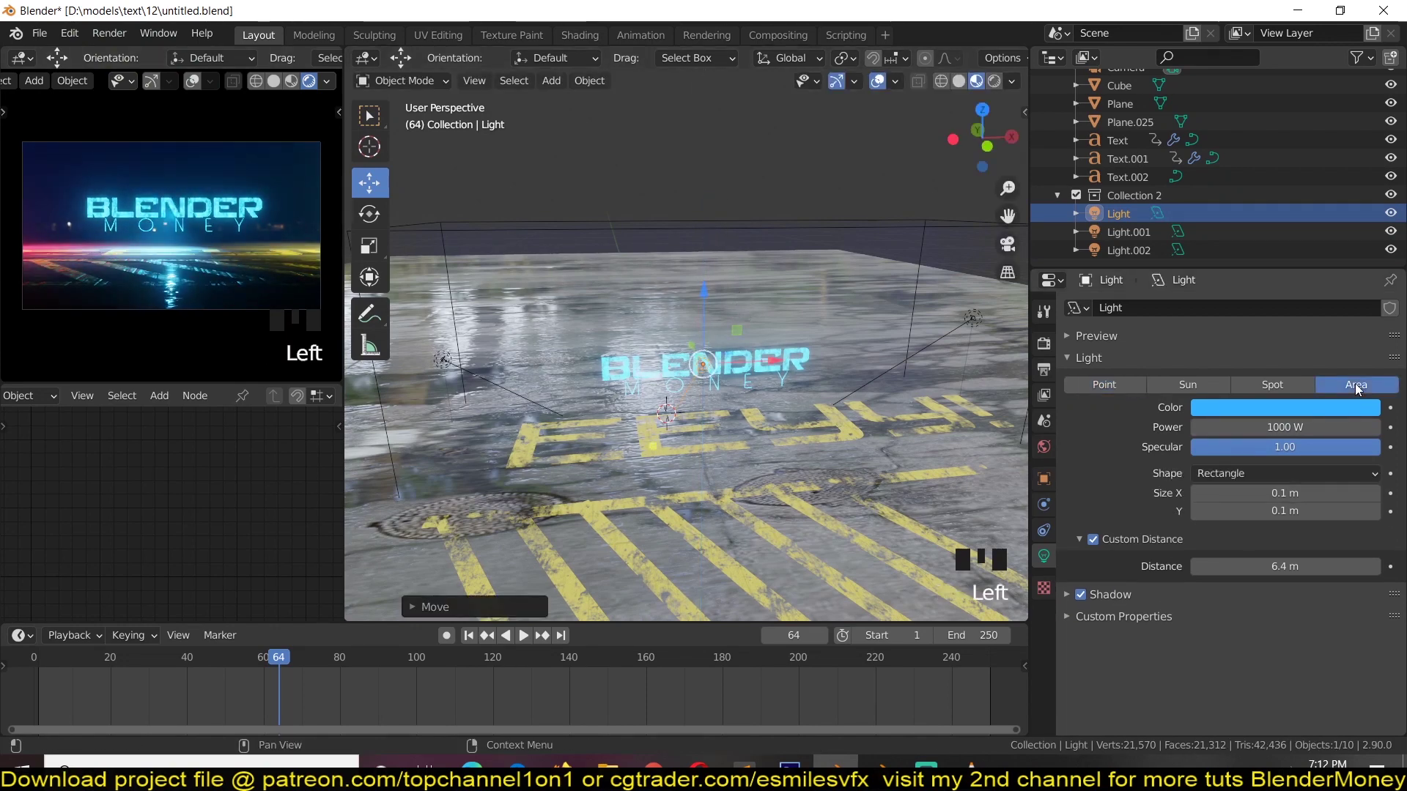
pyautogui.hotkey('alt', 'r')
pyautogui.moveTo(1279, 511); pyautogui.dragTo(1176, 495)
pyautogui.press('`')
pyautogui.moveTo(1286, 510)
pyautogui.mouseDown()
pyautogui.moveTo(1311, 510)
pyautogui.moveTo(1275, 515)
pyautogui.mouseUp()
# Rotate the blue area light about the X axis and adjust its position near the title
pyautogui.press('r')
pyautogui.press('x')
pyautogui.click(854, 290)
pyautogui.moveTo(666, 338); pyautogui.dragTo(691, 279)
pyautogui.press('`')
pyautogui.scroll(3, 663, 360)
pyautogui.press('`')
pyautogui.press('`')
# Select the BLENDER text and play its Remesh animation from the start of the timeline
pyautogui.click(766, 380)
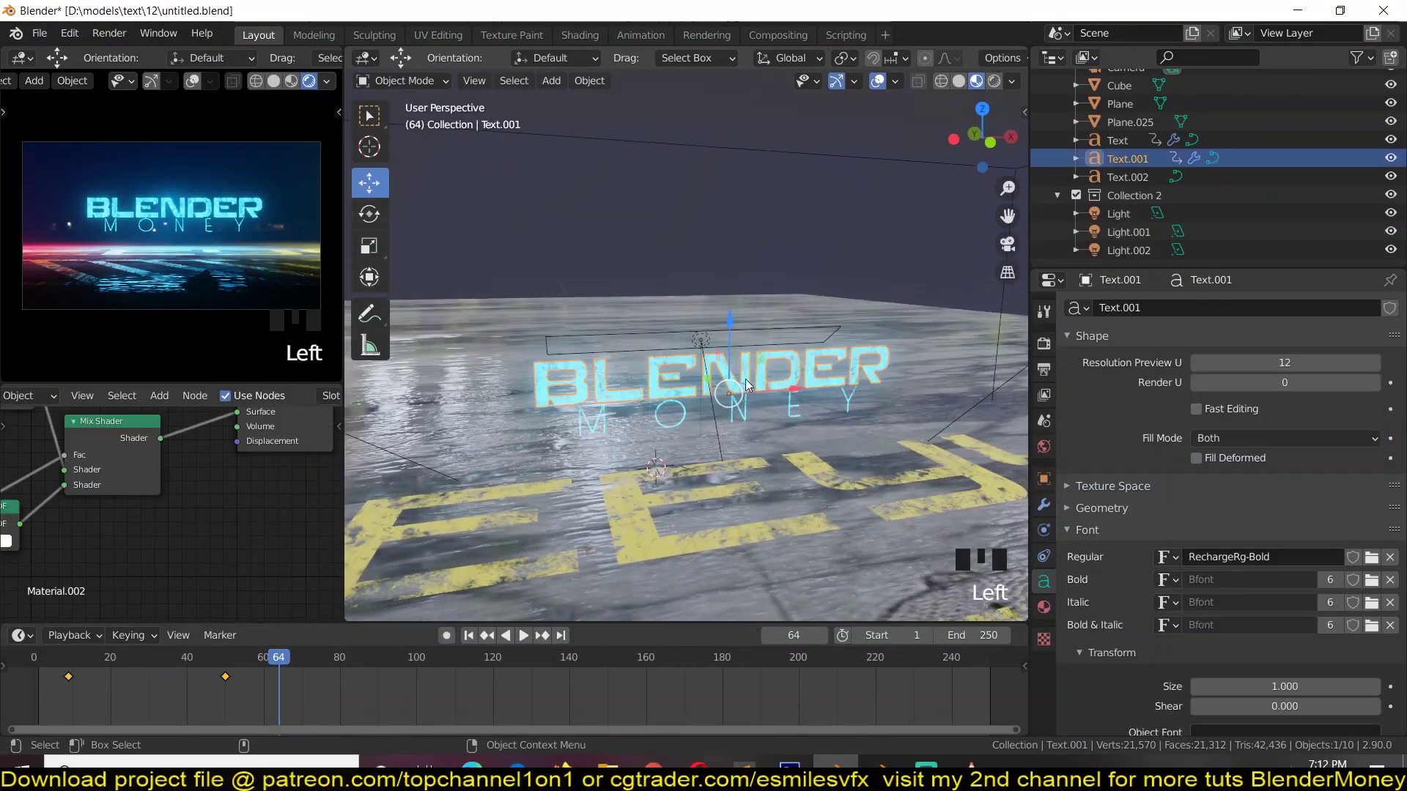
pyautogui.keyDown('shift'); pyautogui.rightClick(180, 690); pyautogui.keyUp('shift')
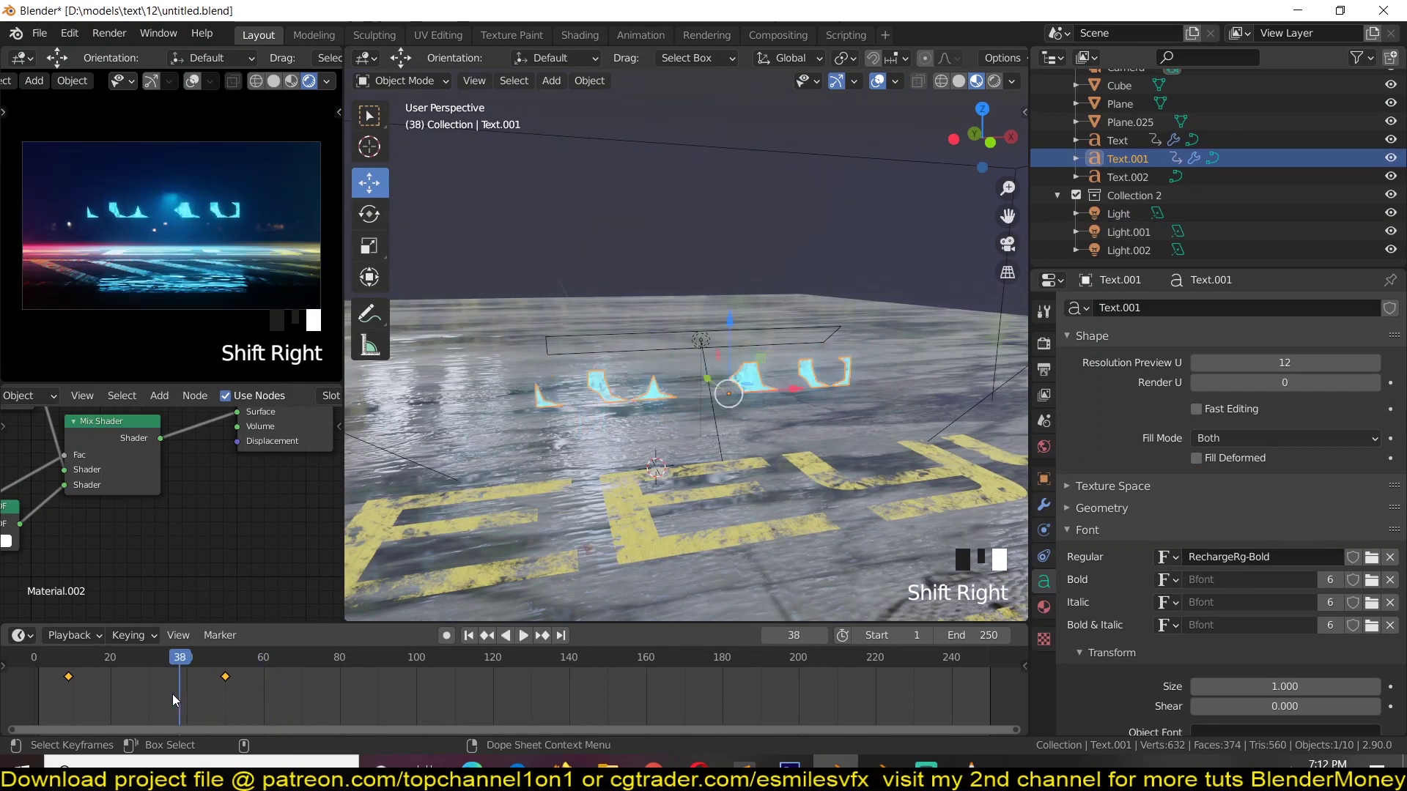
pyautogui.keyDown('shift'); pyautogui.rightClick(28, 690); pyautogui.keyUp('shift')
pyautogui.press('space')
pyautogui.press('space')
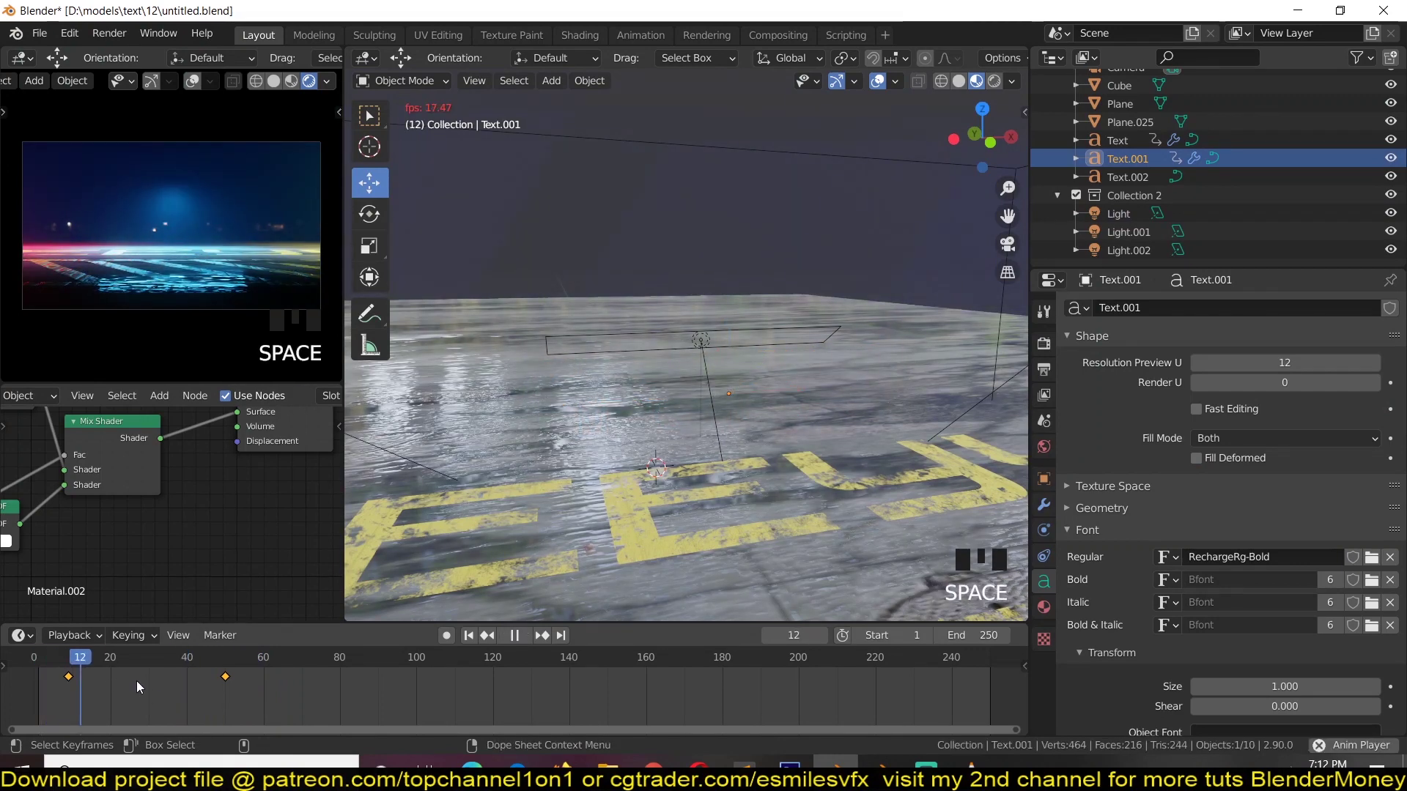
pyautogui.press('space')
pyautogui.press('space')
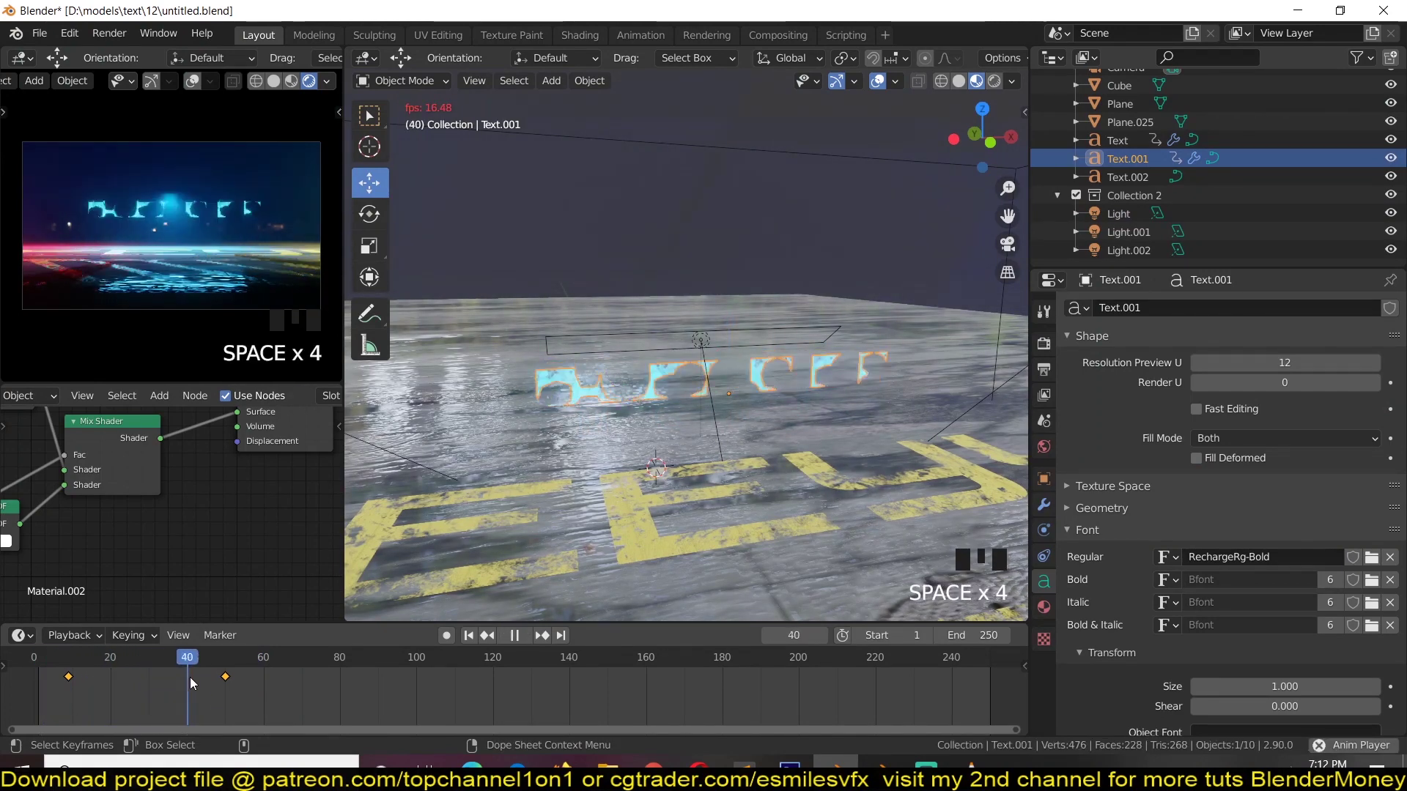
pyautogui.press('space')
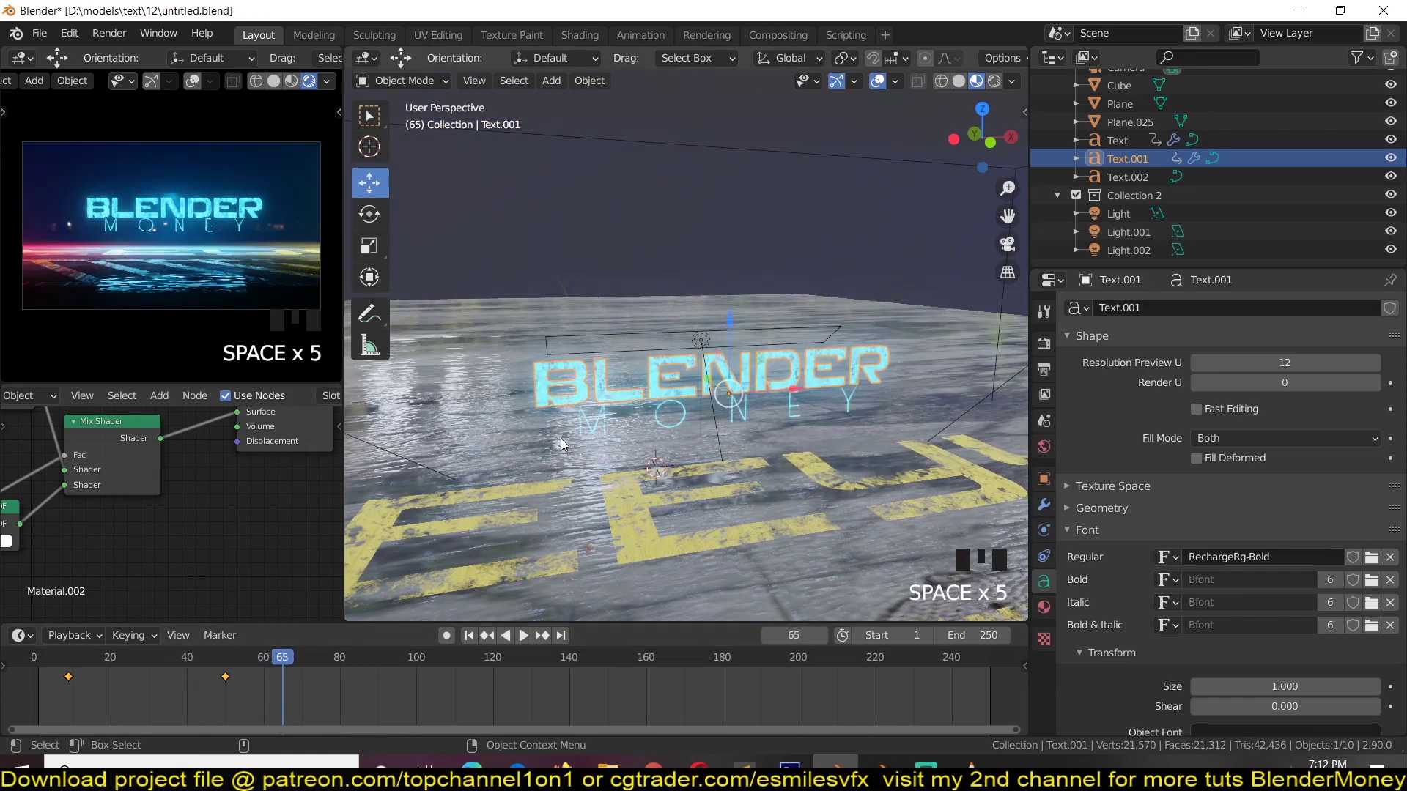
# Turn on auto keyframing at frame 0 and key the camera at a position farther back from the title
pyautogui.scroll(-4, 560, 438)
pyautogui.moveTo(560, 439); pyautogui.dragTo(750, 410, button='middle')
pyautogui.scroll(-5, 764, 483)
pyautogui.click(773, 383)
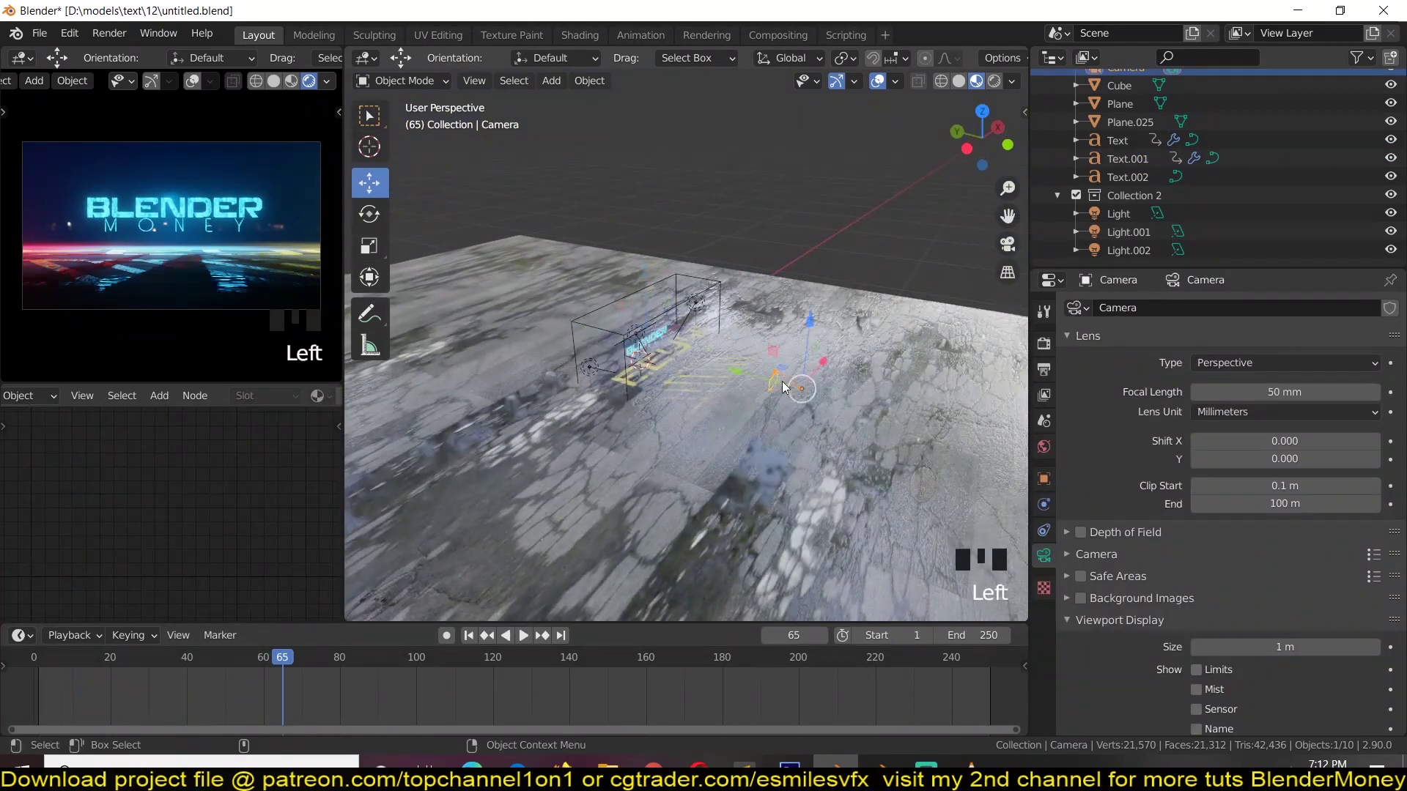
pyautogui.keyDown('shift'); pyautogui.rightClick(33, 698); pyautogui.keyUp('shift')
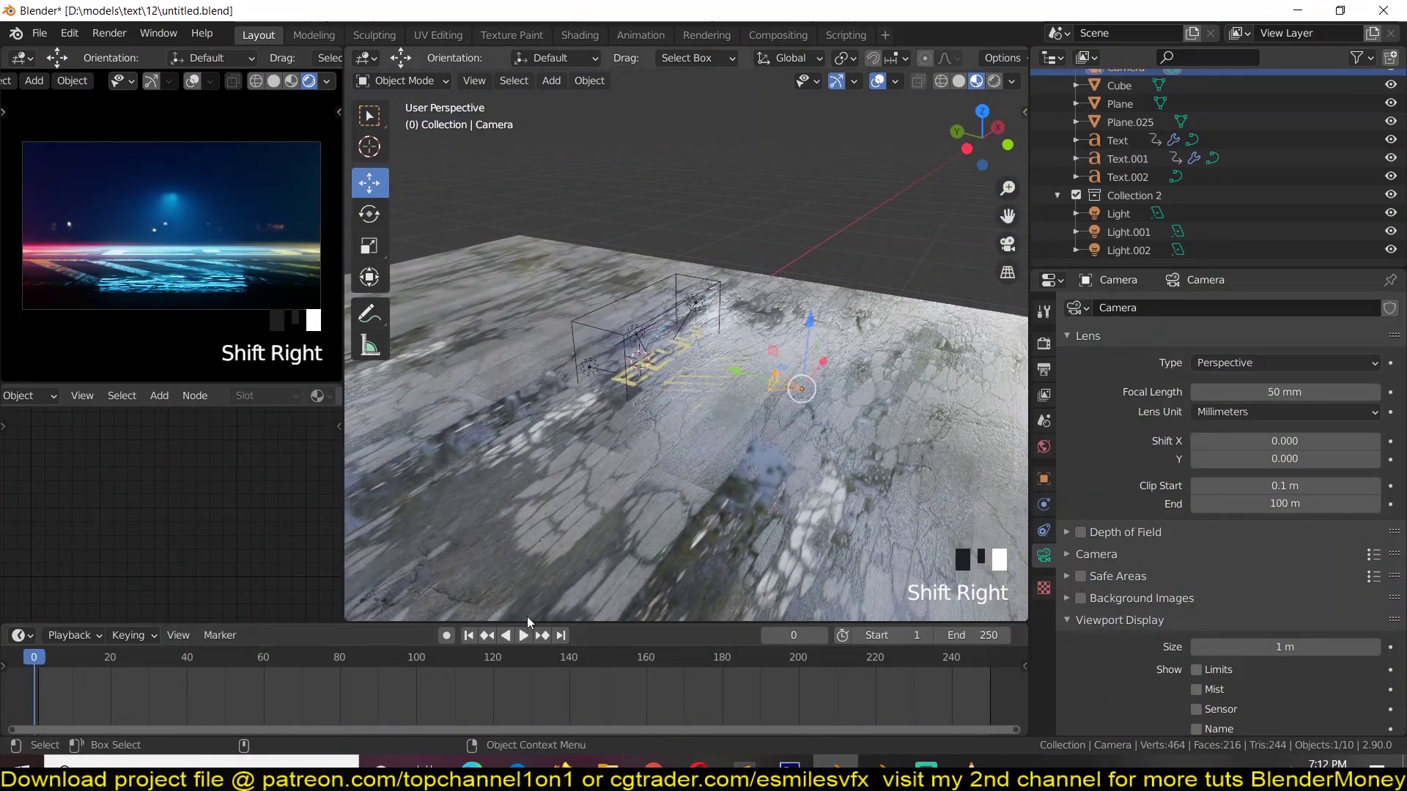
pyautogui.click(446, 635)
pyautogui.press('g')
pyautogui.click(682, 433)
pyautogui.moveTo(762, 380); pyautogui.dragTo(801, 391)
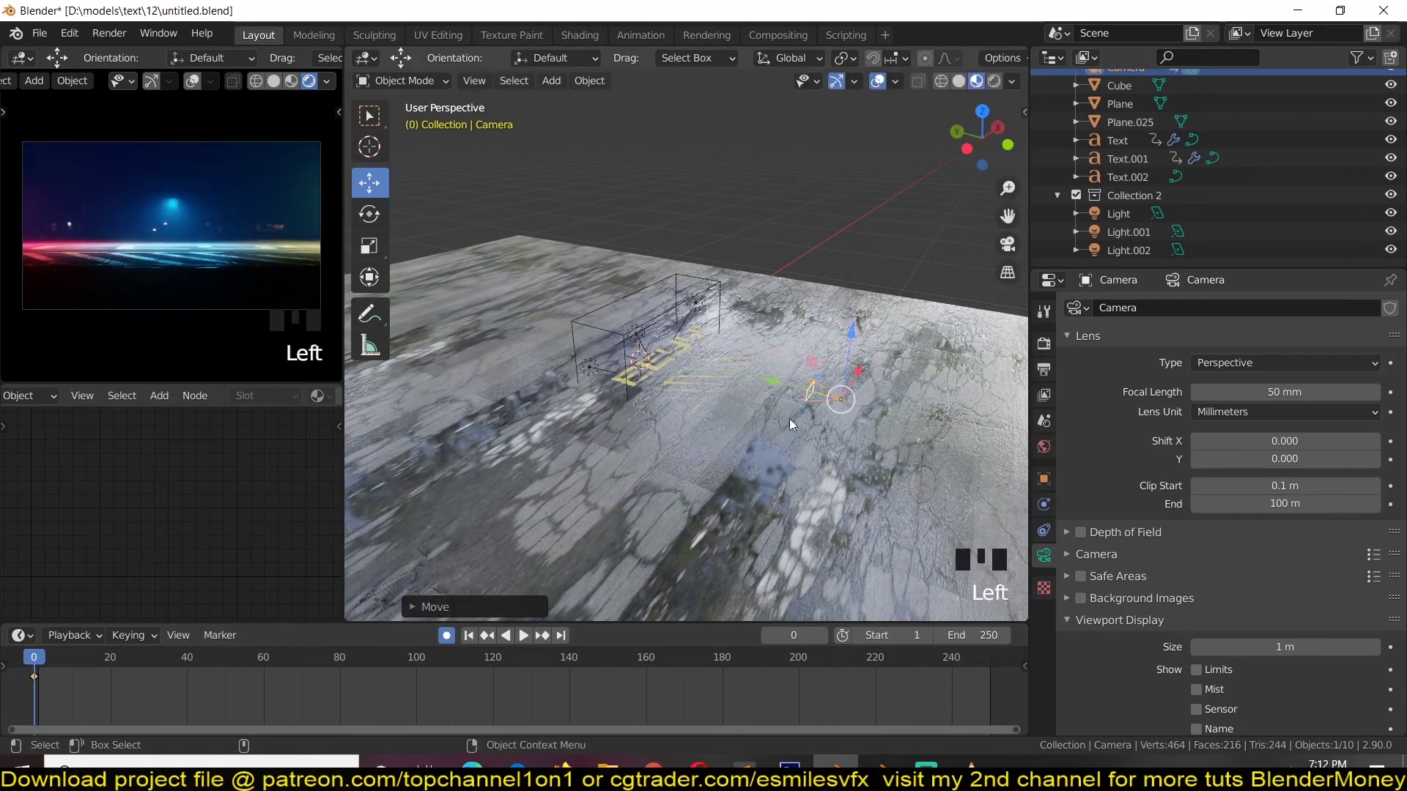
# Move the playhead to about frame 130 with the camera selected
pyautogui.keyDown('shift'); pyautogui.rightClick(678, 696); pyautogui.keyUp('shift')
pyautogui.keyDown('shift'); pyautogui.rightClick(534, 676); pyautogui.keyUp('shift')
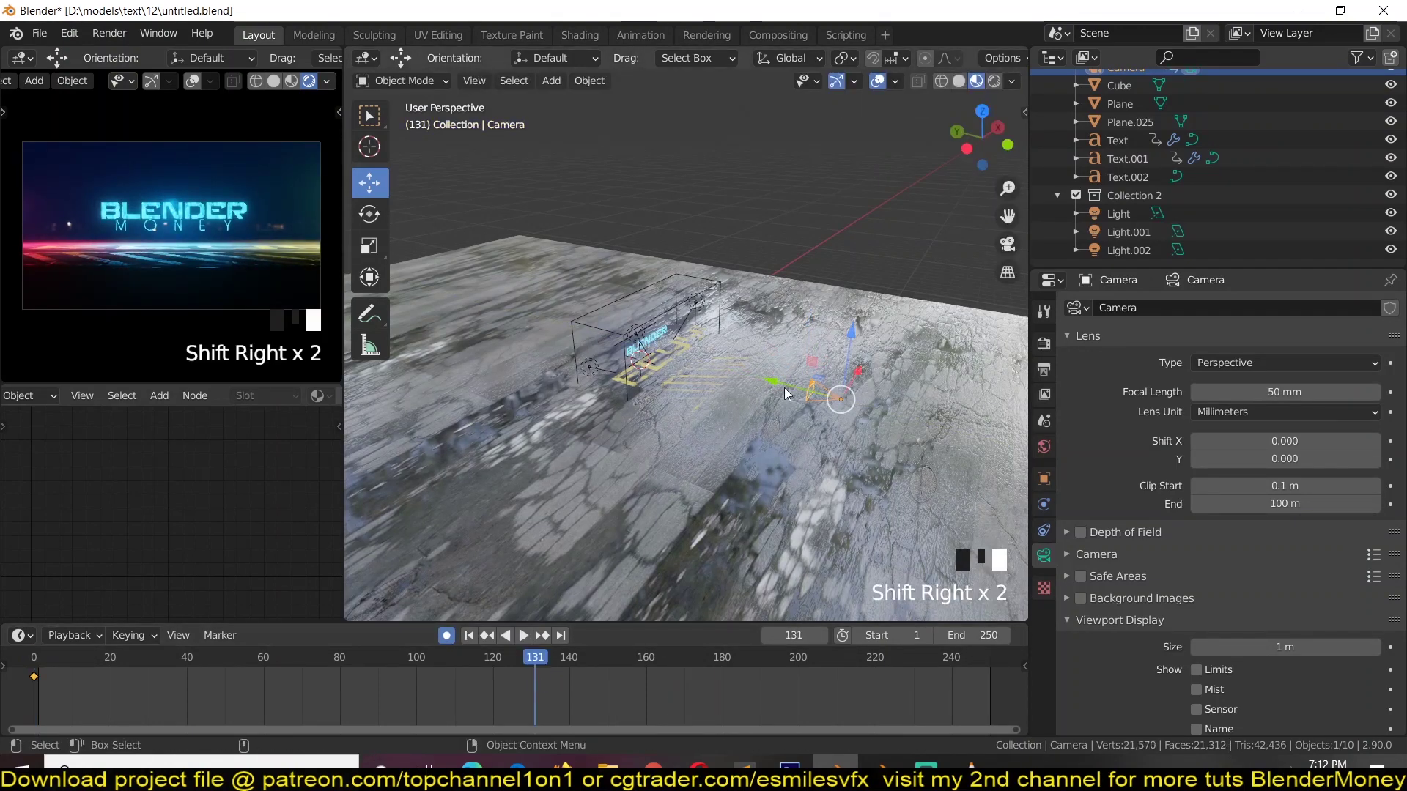
pyautogui.press('Left')
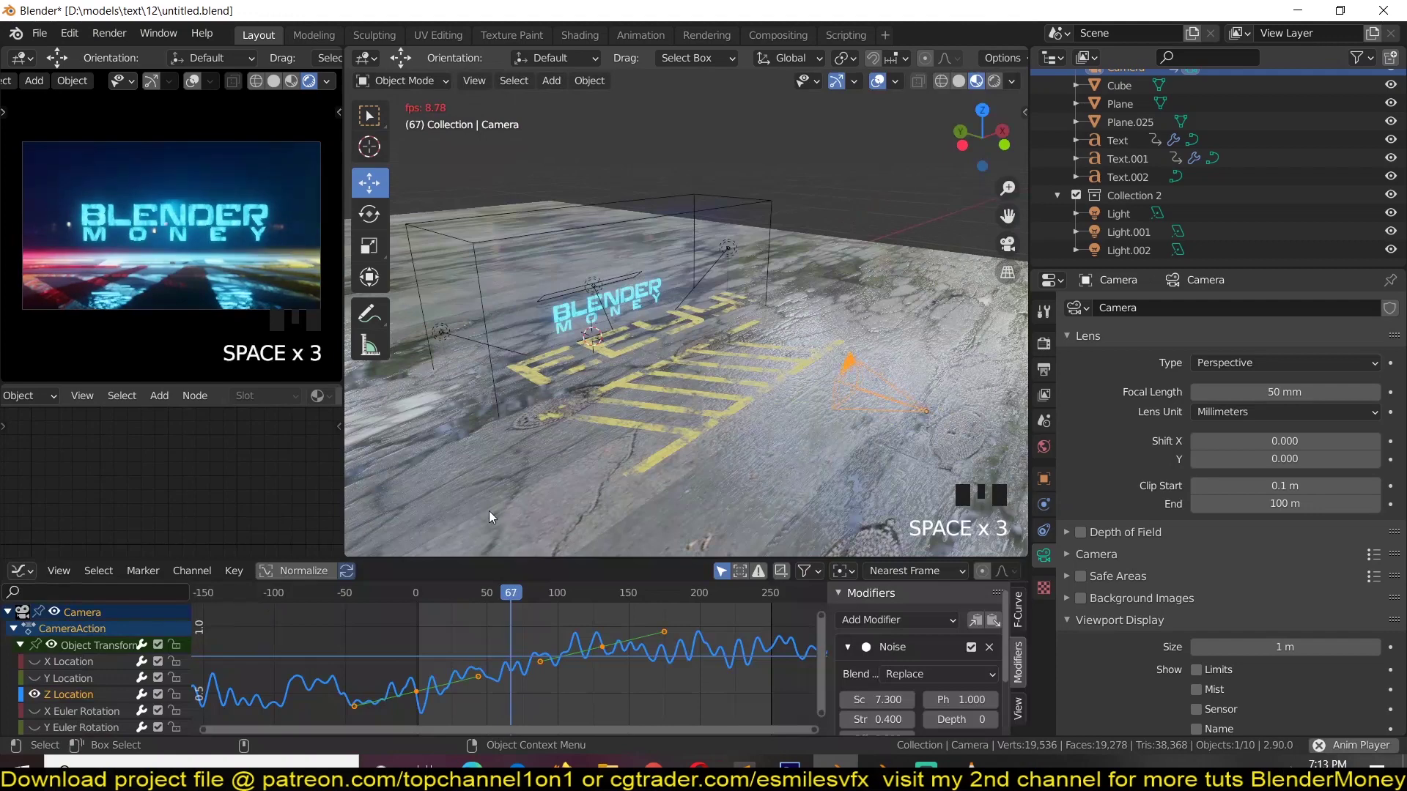
# Play and pause the animation to check the camera's noise shake
pyautogui.press('space')
pyautogui.press('space')
pyautogui.press('space')
pyautogui.press('space')
pyautogui.press('space')
pyautogui.press('space')
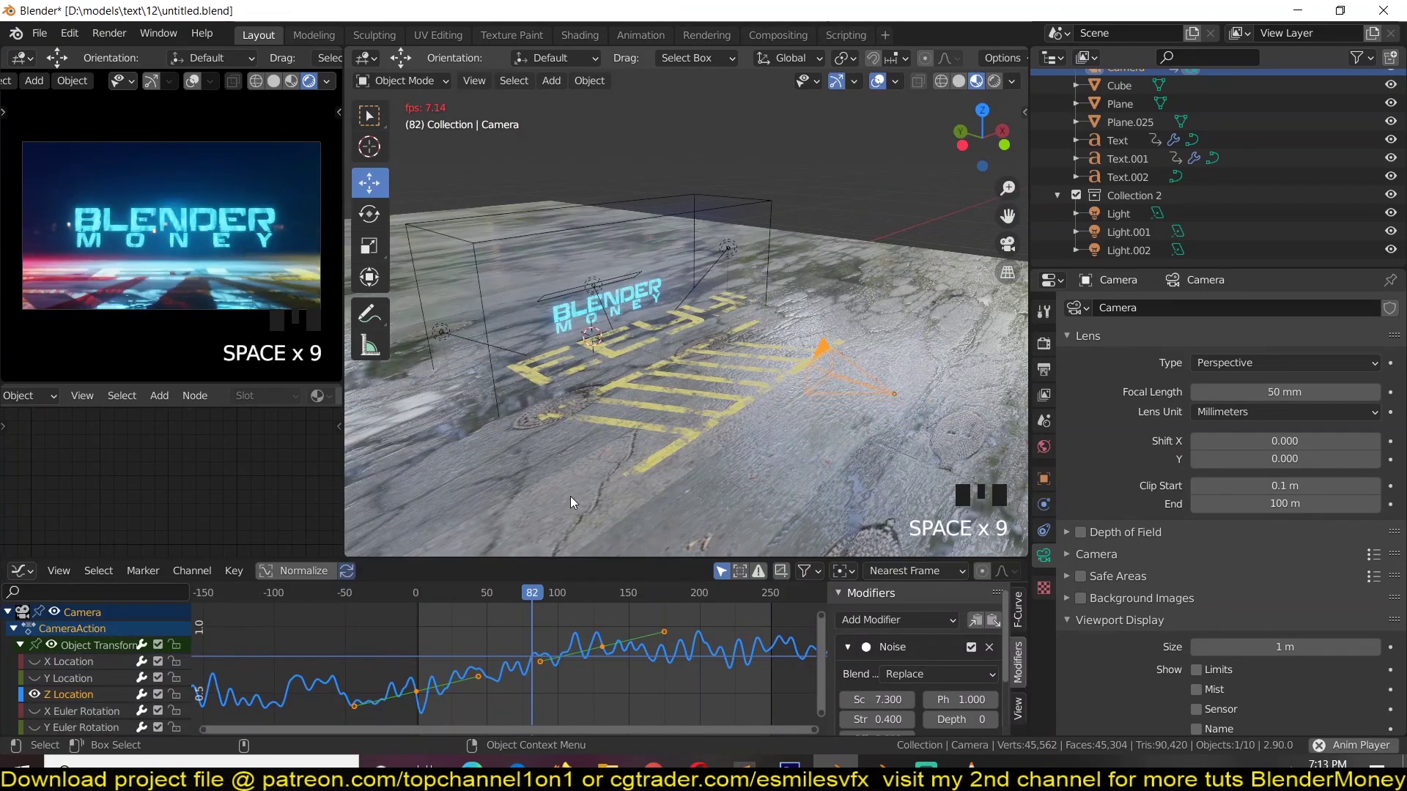
pyautogui.press('space')
# Switch to the other open Blender file, copy its flying shard planes and paste them into the title scene
pyautogui.moveTo(835, 768)
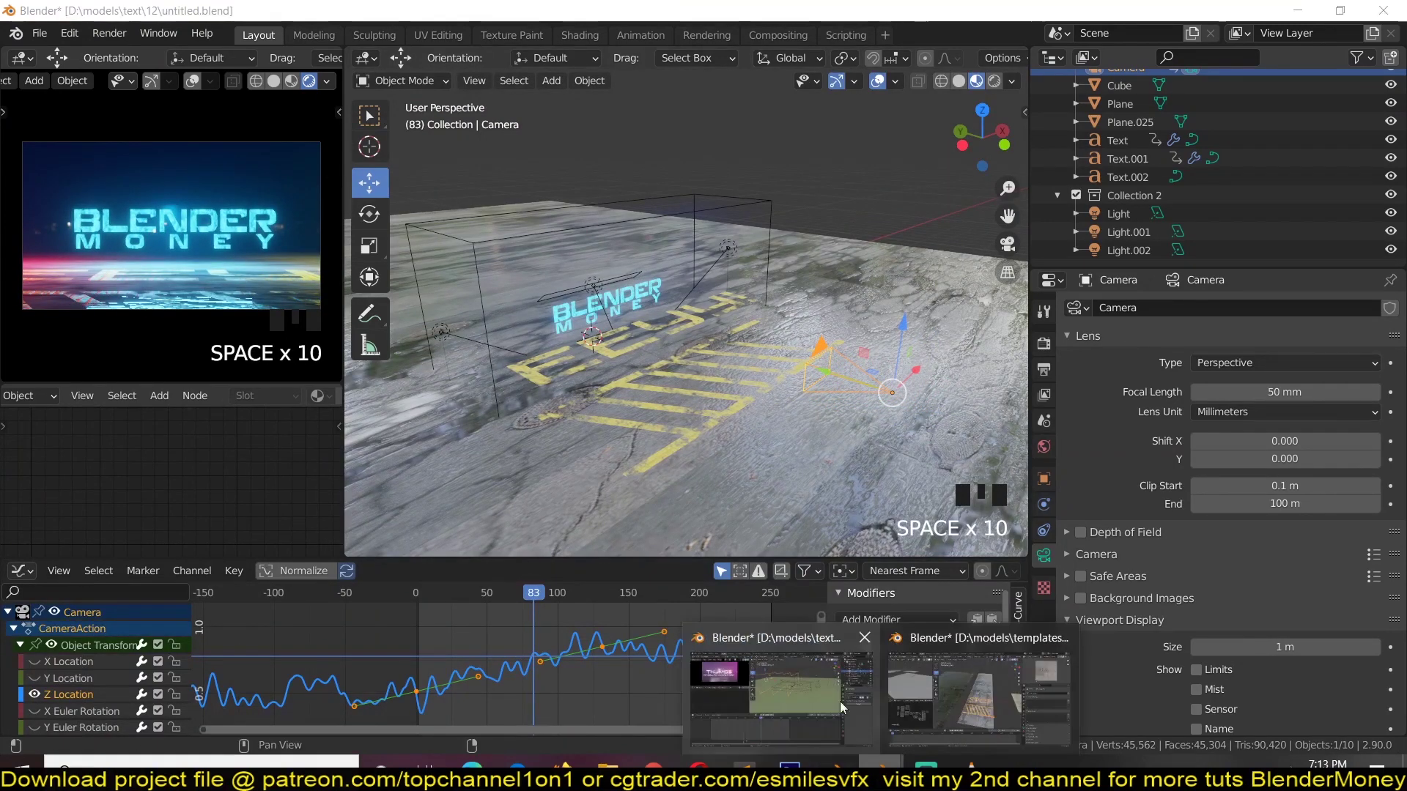
pyautogui.click(810, 681)
pyautogui.scroll(2, 825, 343)
pyautogui.moveTo(825, 343); pyautogui.dragTo(697, 271, button='middle')
pyautogui.moveTo(835, 768)
pyautogui.click(813, 685)
pyautogui.hotkey('ctrl', 'v')
pyautogui.scroll(-4, 657, 438)
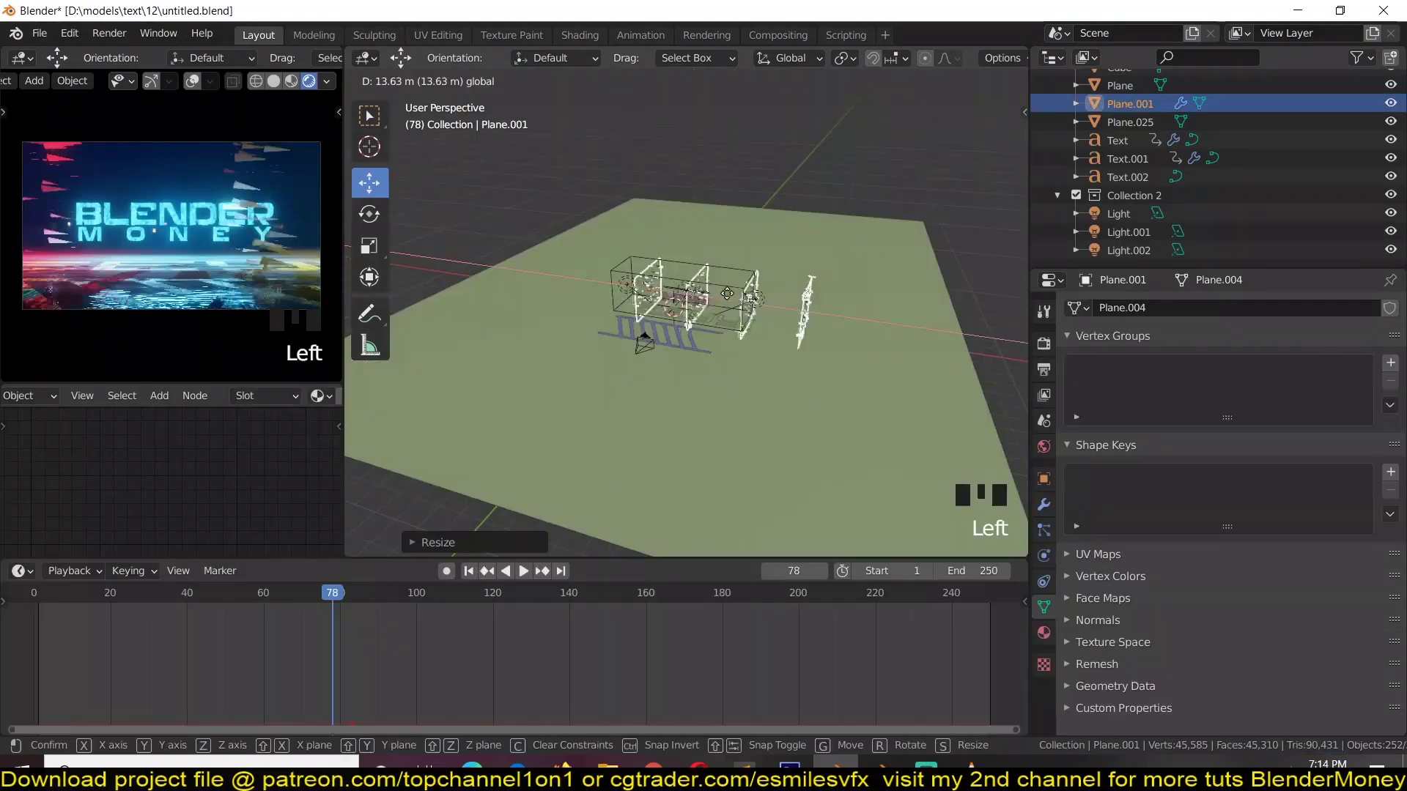
# Slide the pasted shard planes sideways past the title and preview their flight from frame 0
pyautogui.moveTo(727, 293); pyautogui.dragTo(663, 284)
pyautogui.keyDown('shift'); pyautogui.rightClick(33, 642); pyautogui.keyUp('shift')
pyautogui.press('space')
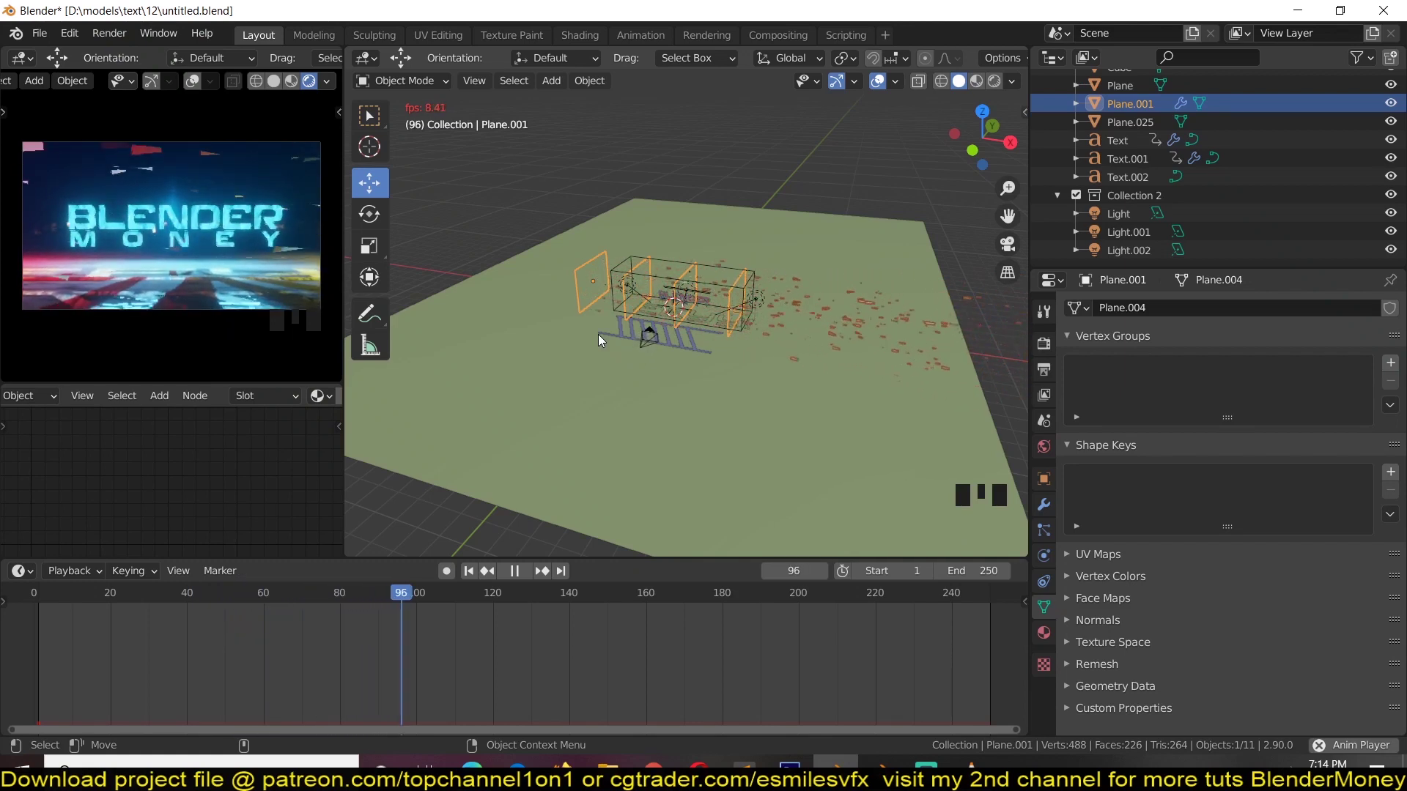
pyautogui.press('space')
pyautogui.keyDown('shift'); pyautogui.moveTo(283, 613); pyautogui.dragTo(389, 614, button='right'); pyautogui.keyUp('shift')
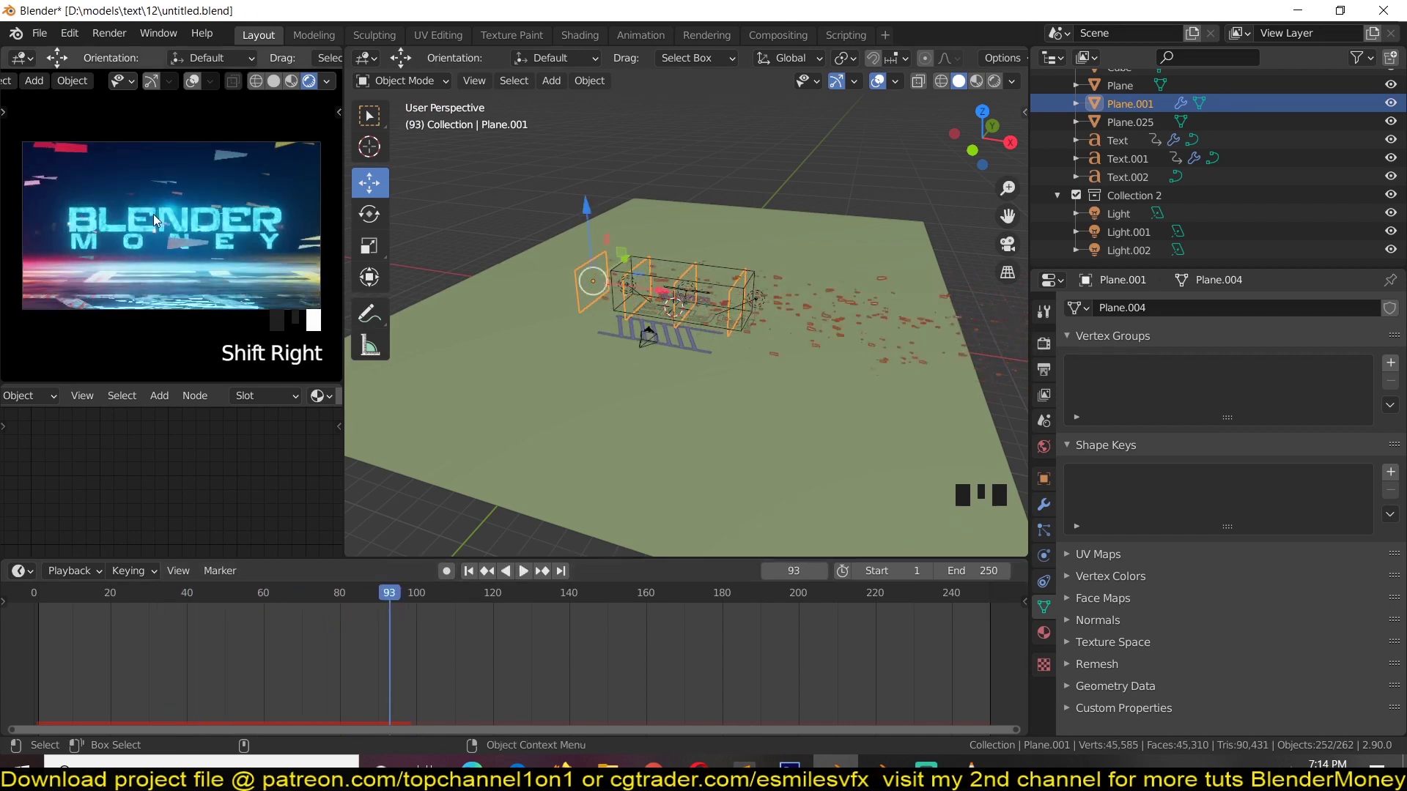
# Keyframe the BLENDER text's Remesh Voxel Size of 0.02 m at frame 100
pyautogui.scroll(7, 801, 342)
pyautogui.scroll(4, 801, 342)
pyautogui.moveTo(728, 304); pyautogui.dragTo(748, 270, button='middle')
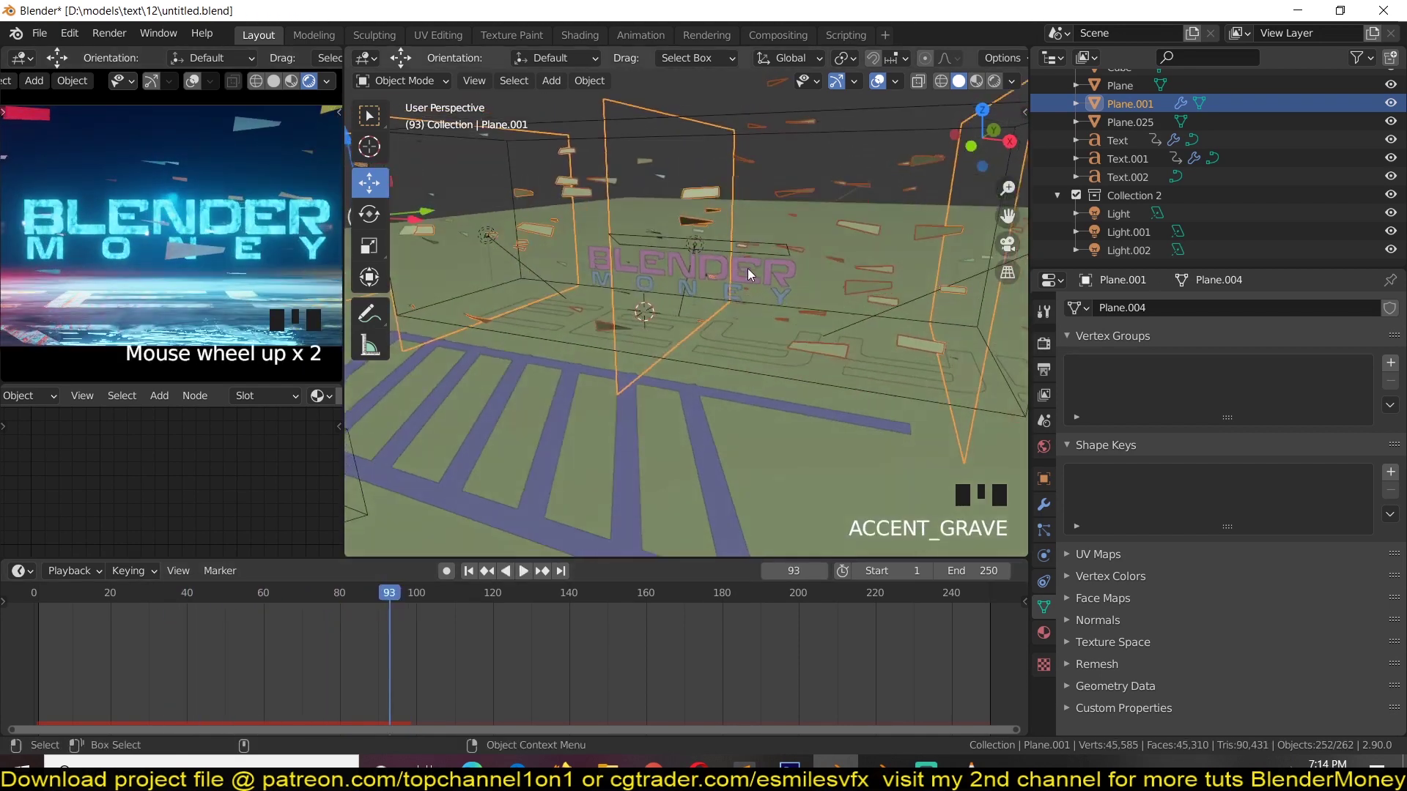
pyautogui.click(727, 275)
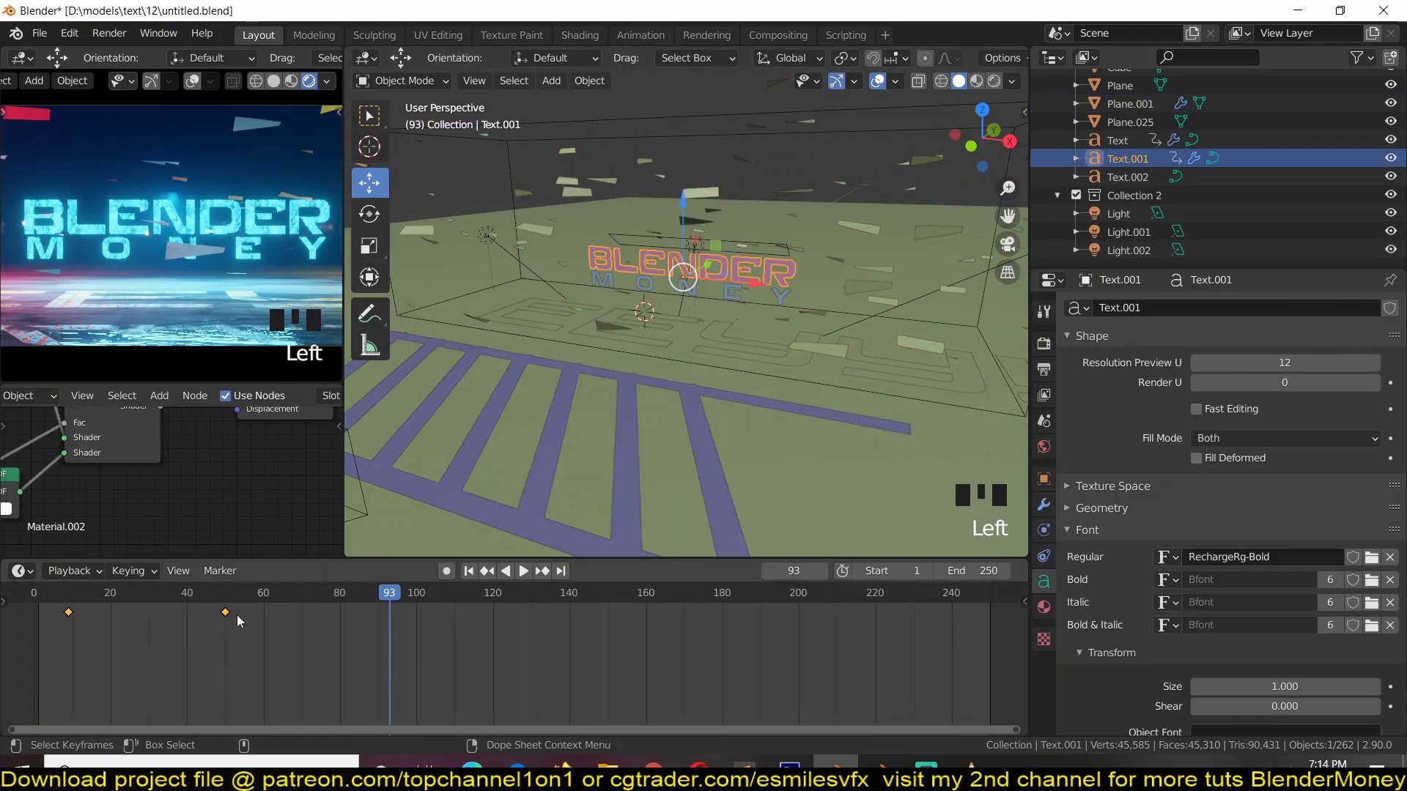
pyautogui.click(1043, 504)
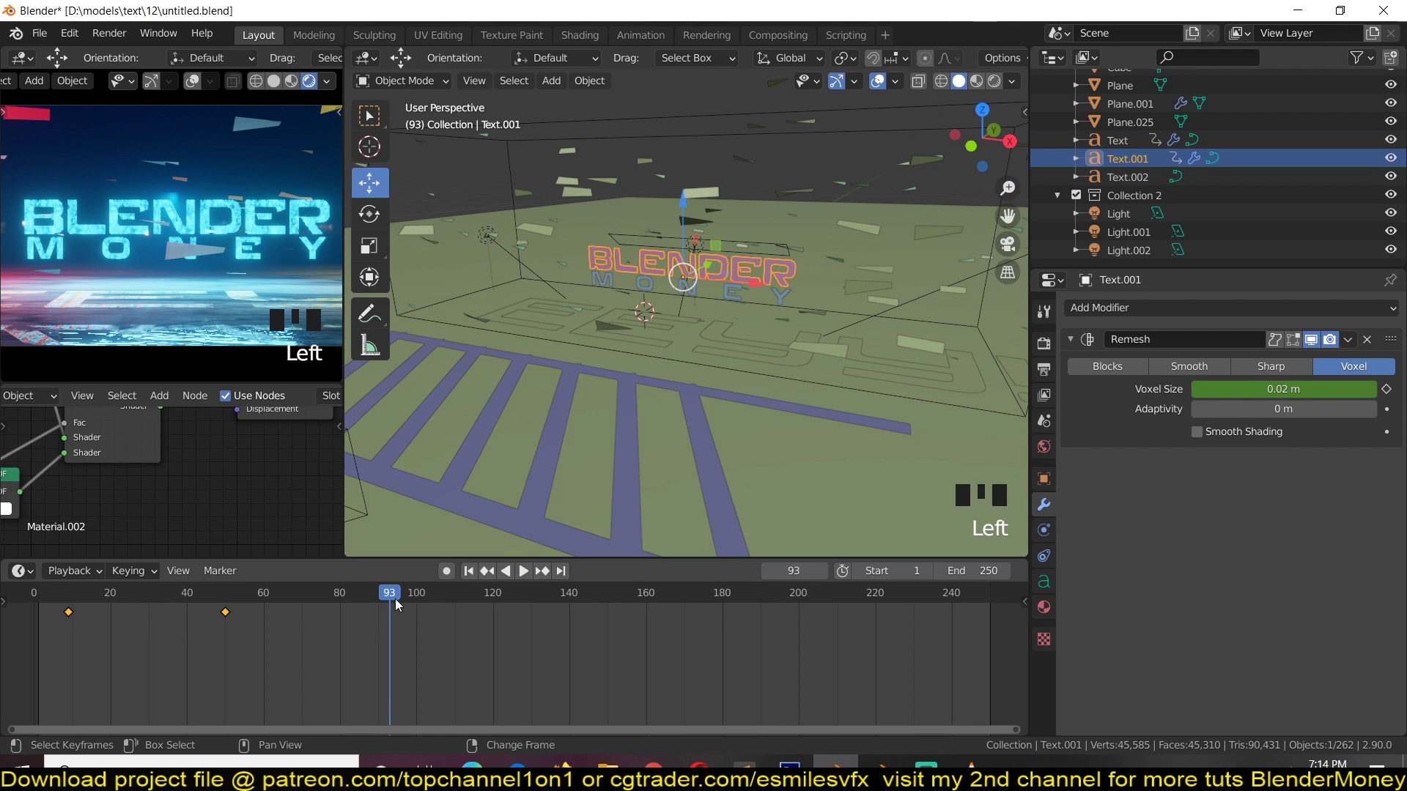
pyautogui.keyDown('shift'); pyautogui.moveTo(394, 599); pyautogui.dragTo(416, 599, button='right'); pyautogui.keyUp('shift')
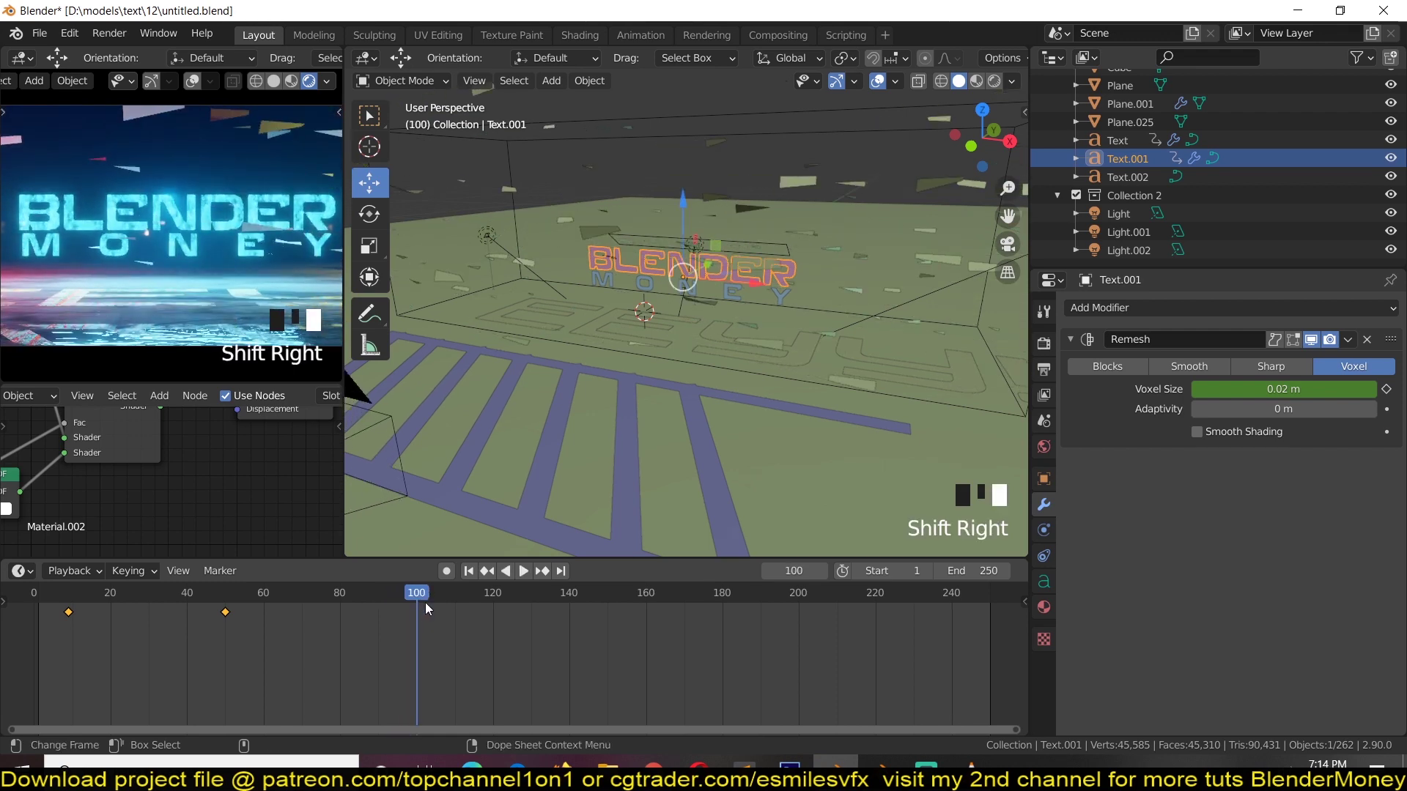
pyautogui.click(1386, 389)
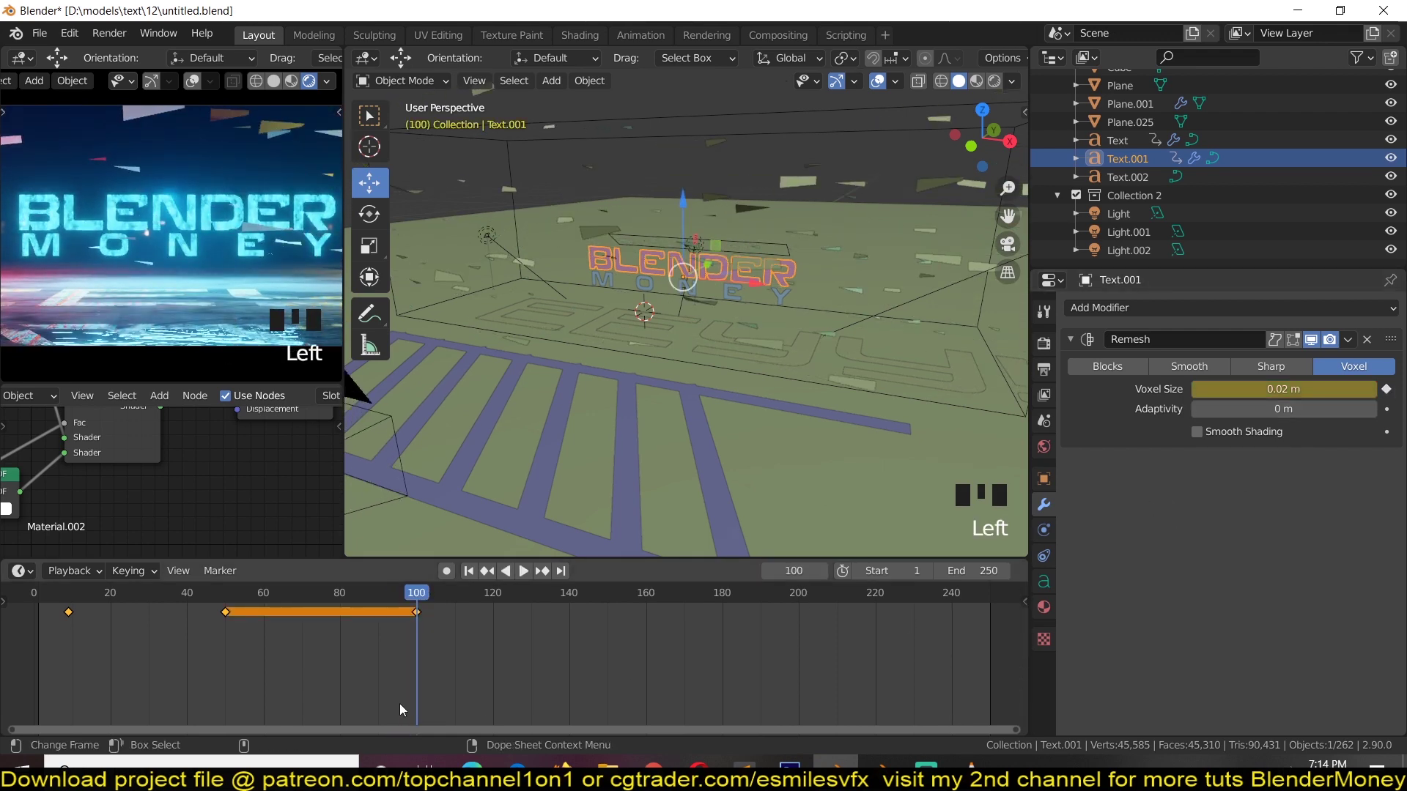
# Keyframe the BLENDER text's Remesh Voxel Size of 1 m at frame 112 and play back the break-up
pyautogui.keyDown('shift'); pyautogui.moveTo(428, 605); pyautogui.dragTo(465, 597, button='right'); pyautogui.keyUp('shift')
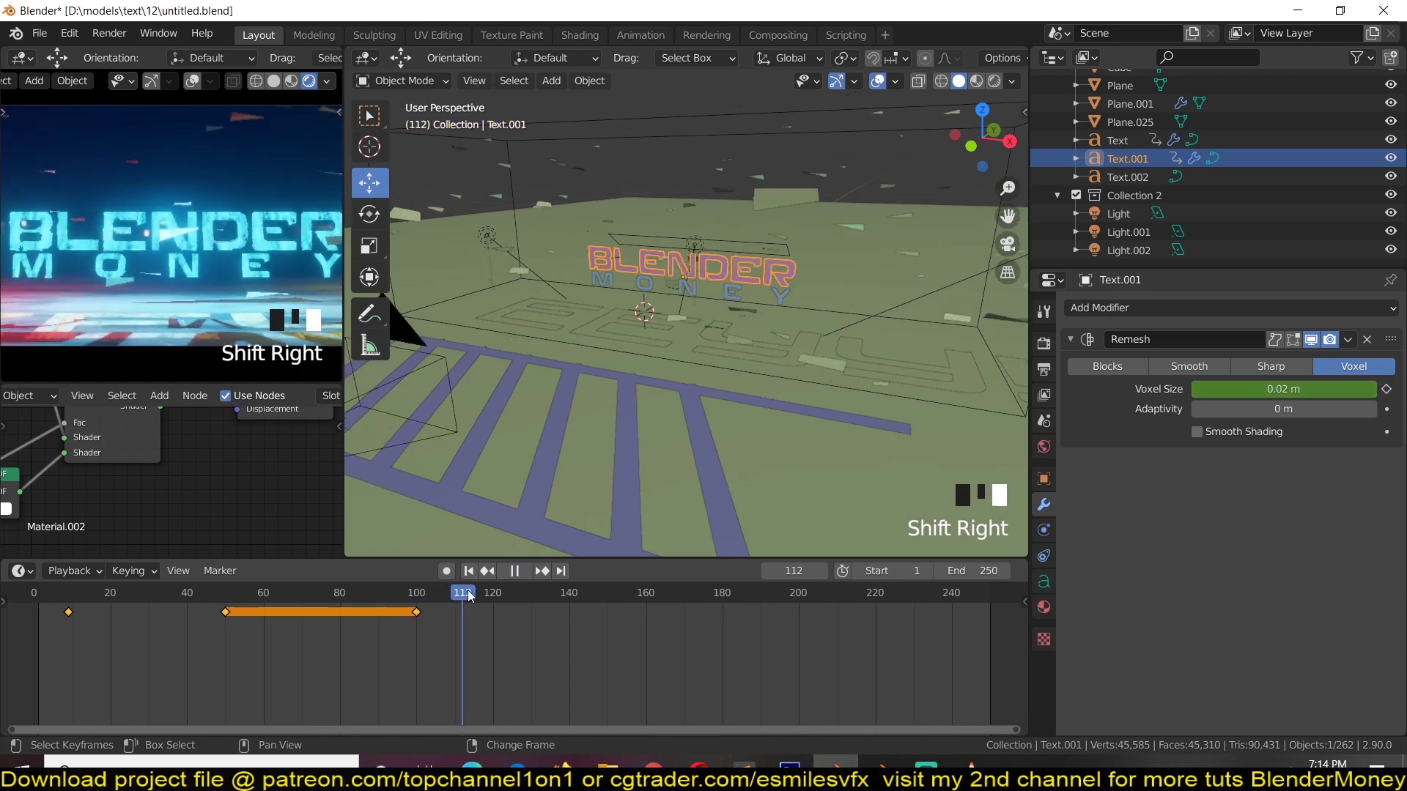
pyautogui.click(515, 572)
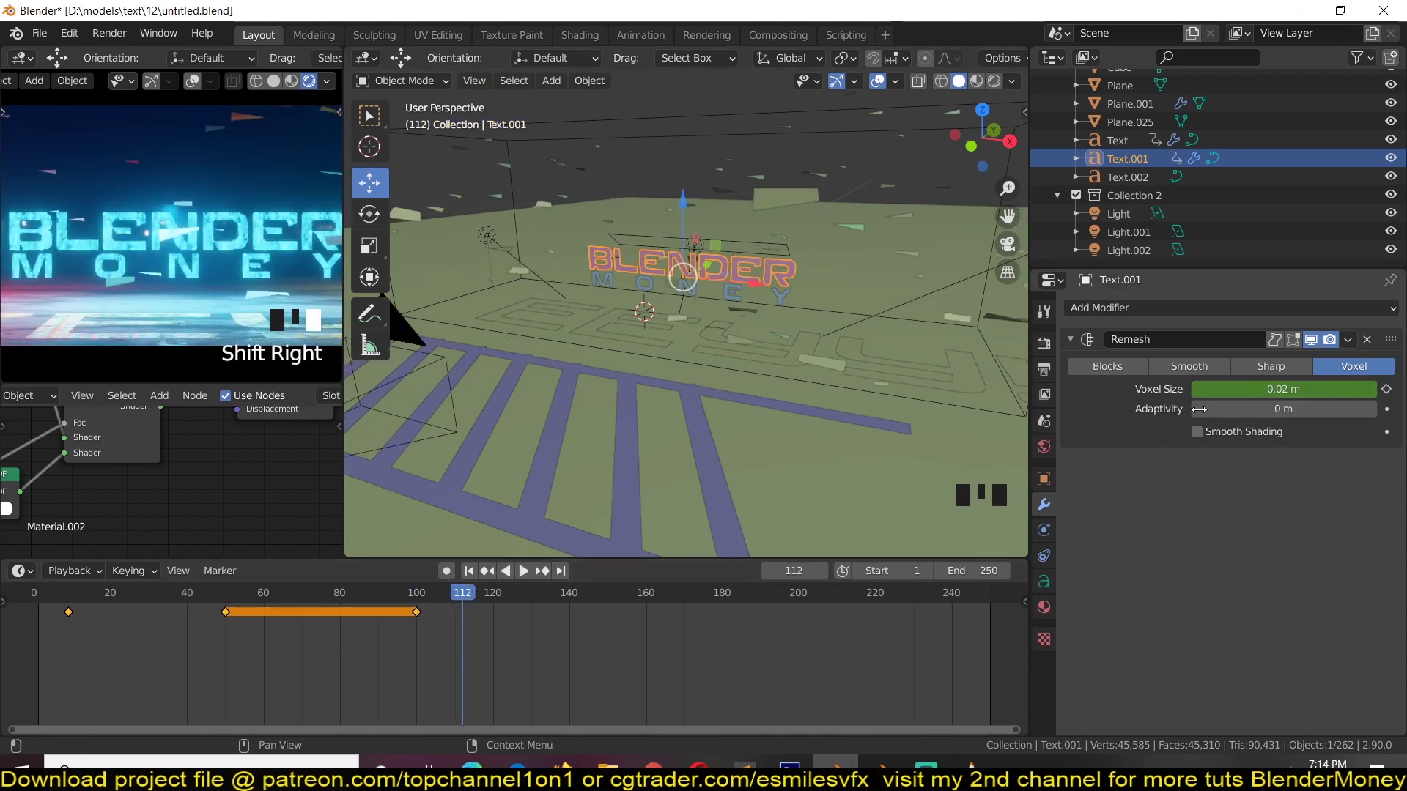
pyautogui.click(1331, 443)
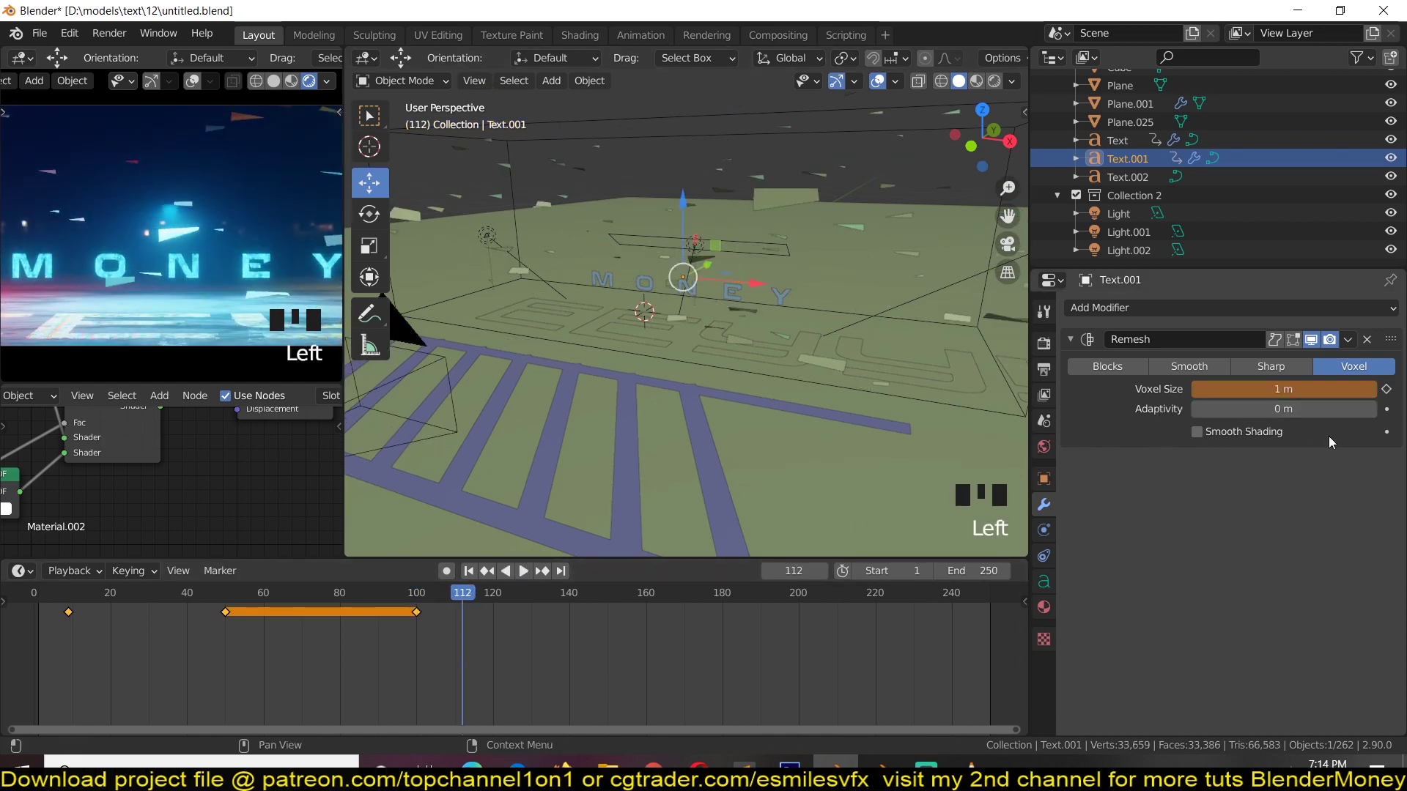
pyautogui.click(1386, 390)
pyautogui.keyDown('shift'); pyautogui.moveTo(353, 614); pyautogui.dragTo(378, 619, button='right'); pyautogui.keyUp('shift')
pyautogui.press('space')
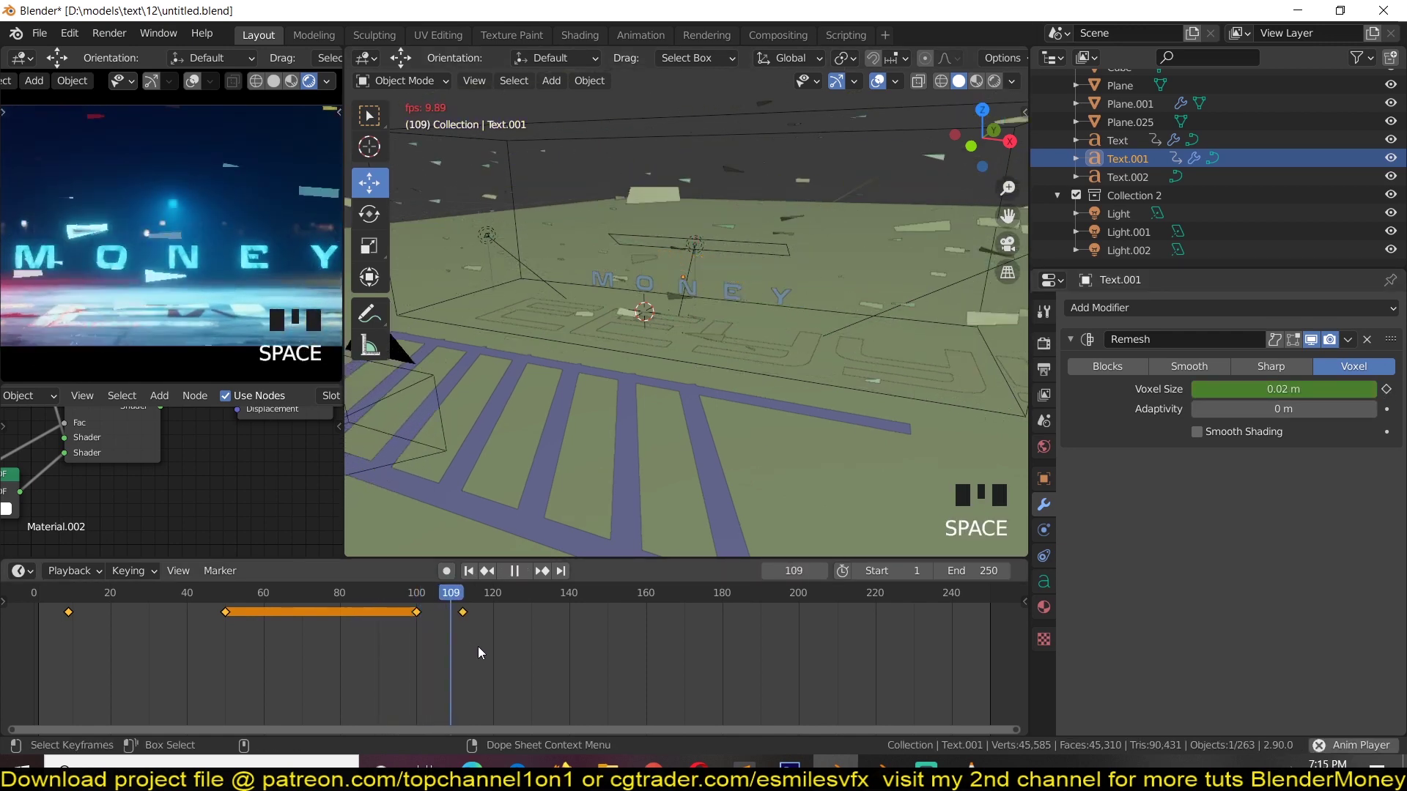
pyautogui.press('space')
# Keyframe the MONEY text's Remesh Voxel Size of 0.01 m at frame 113 and preview the animation
pyautogui.click(649, 283)
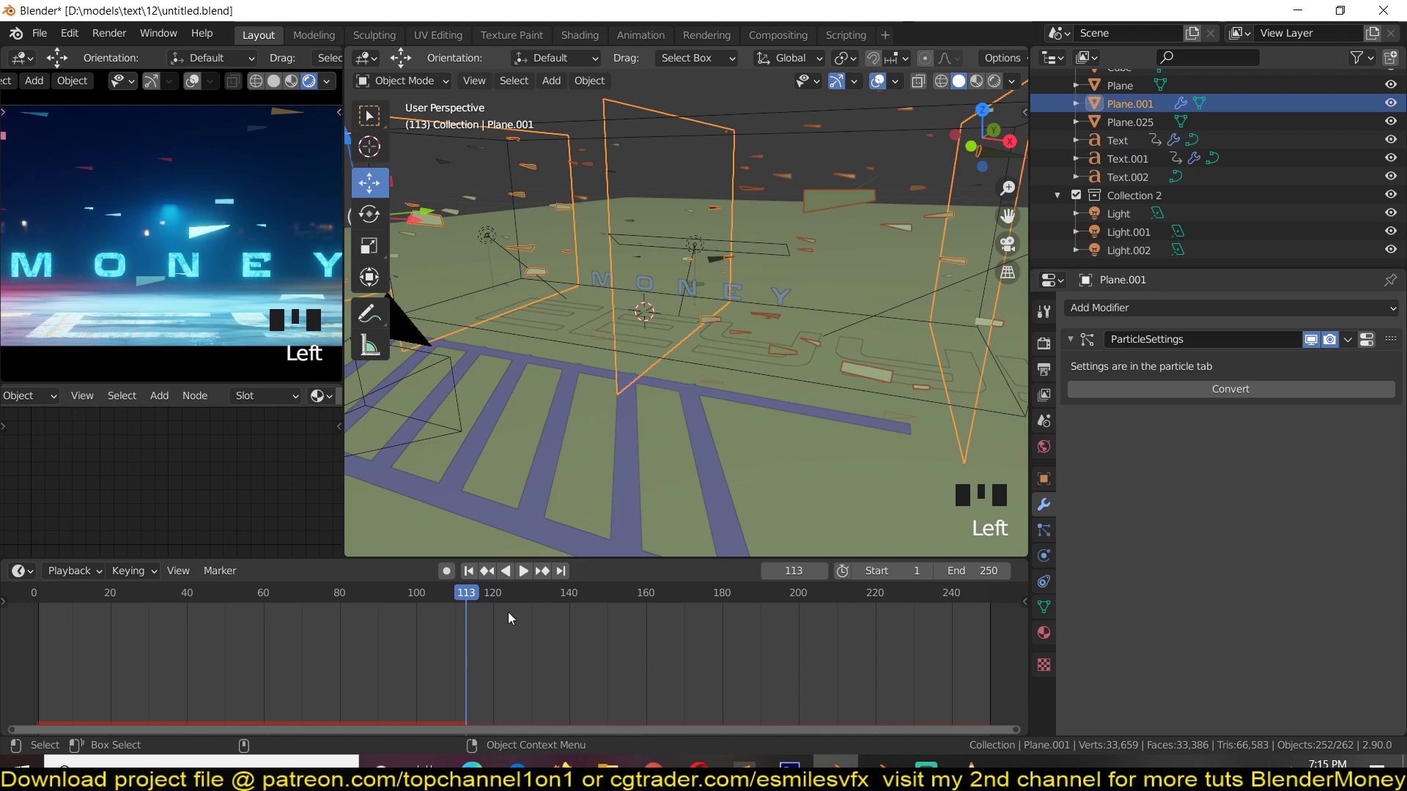
pyautogui.click(649, 284)
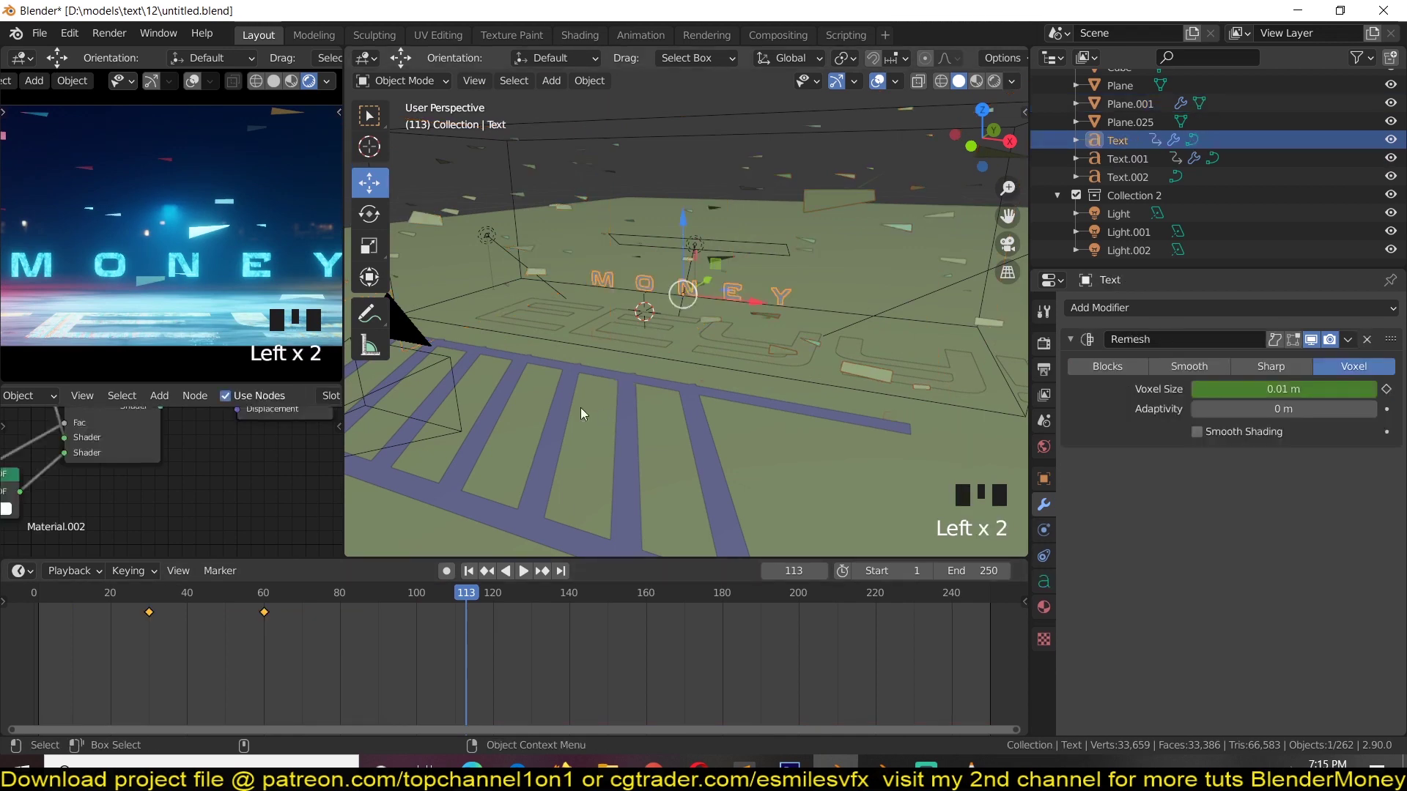
pyautogui.click(1388, 388)
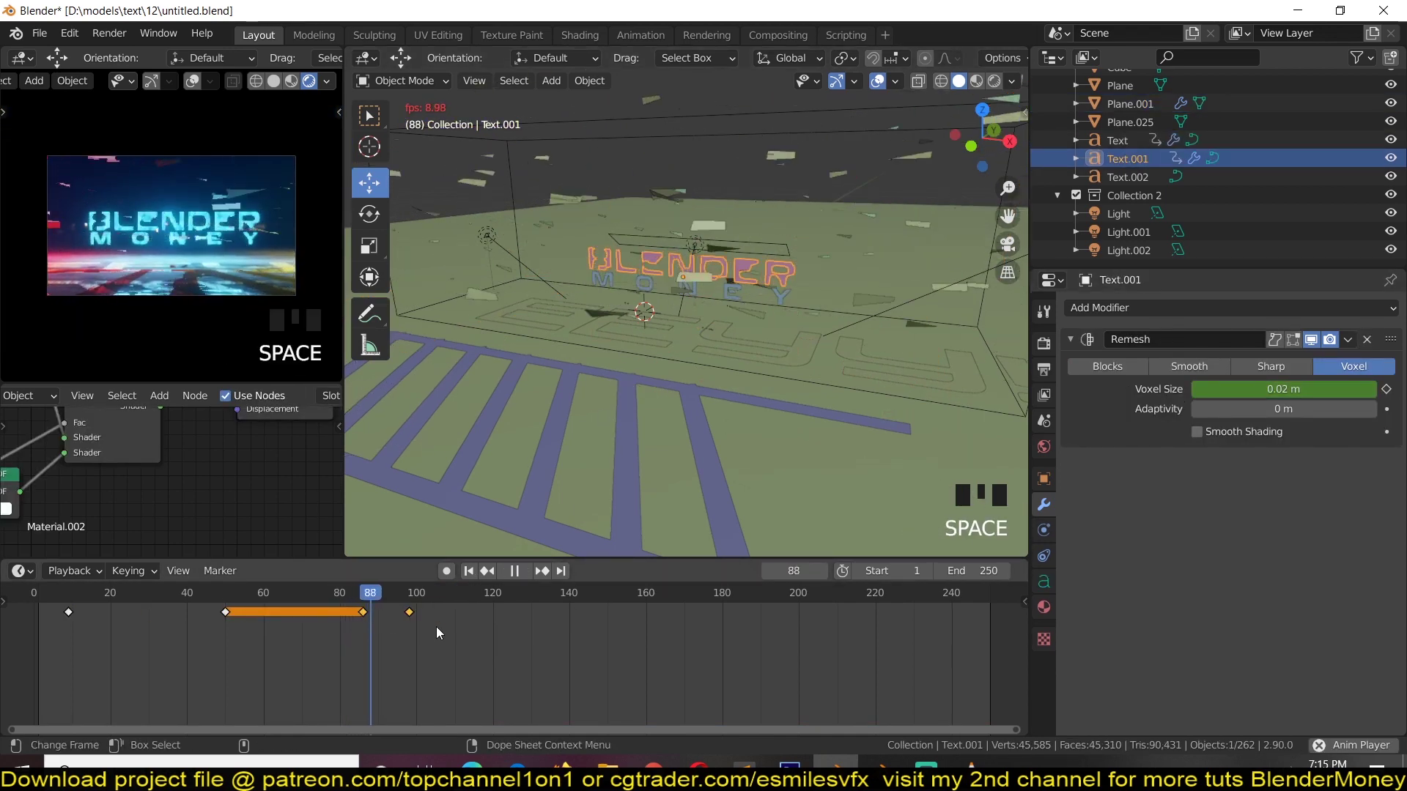
pyautogui.press('space')
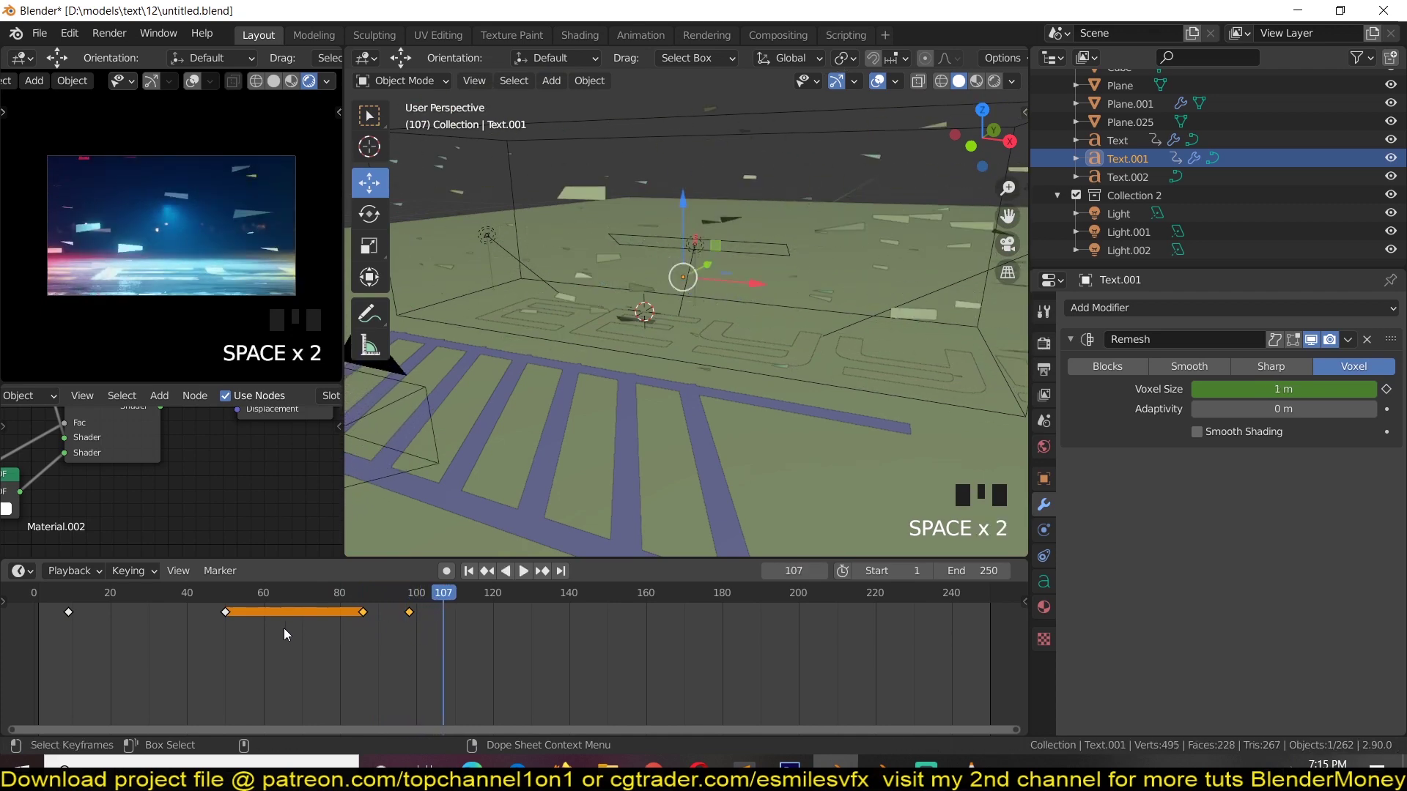
# Duplicate the BLENDER and MONEY texts together in place at frame 62
pyautogui.scroll(1, 656, 305)
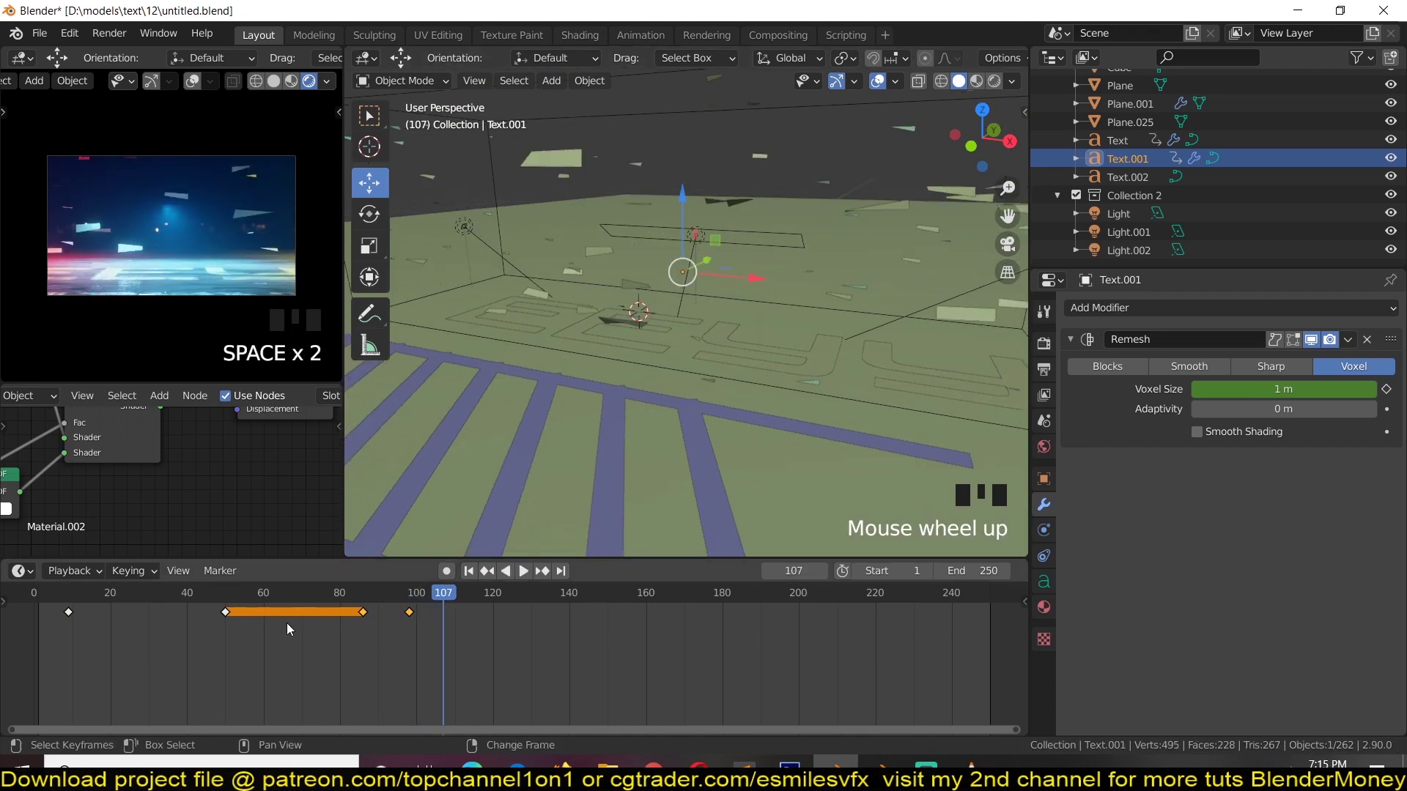
pyautogui.keyDown('shift'); pyautogui.moveTo(287, 622); pyautogui.dragTo(272, 622, button='right'); pyautogui.keyUp('shift')
pyautogui.scroll(3, 685, 298)
pyautogui.keyDown('shift'); pyautogui.moveTo(684, 298); pyautogui.dragTo(663, 401, button='middle'); pyautogui.keyUp('shift')
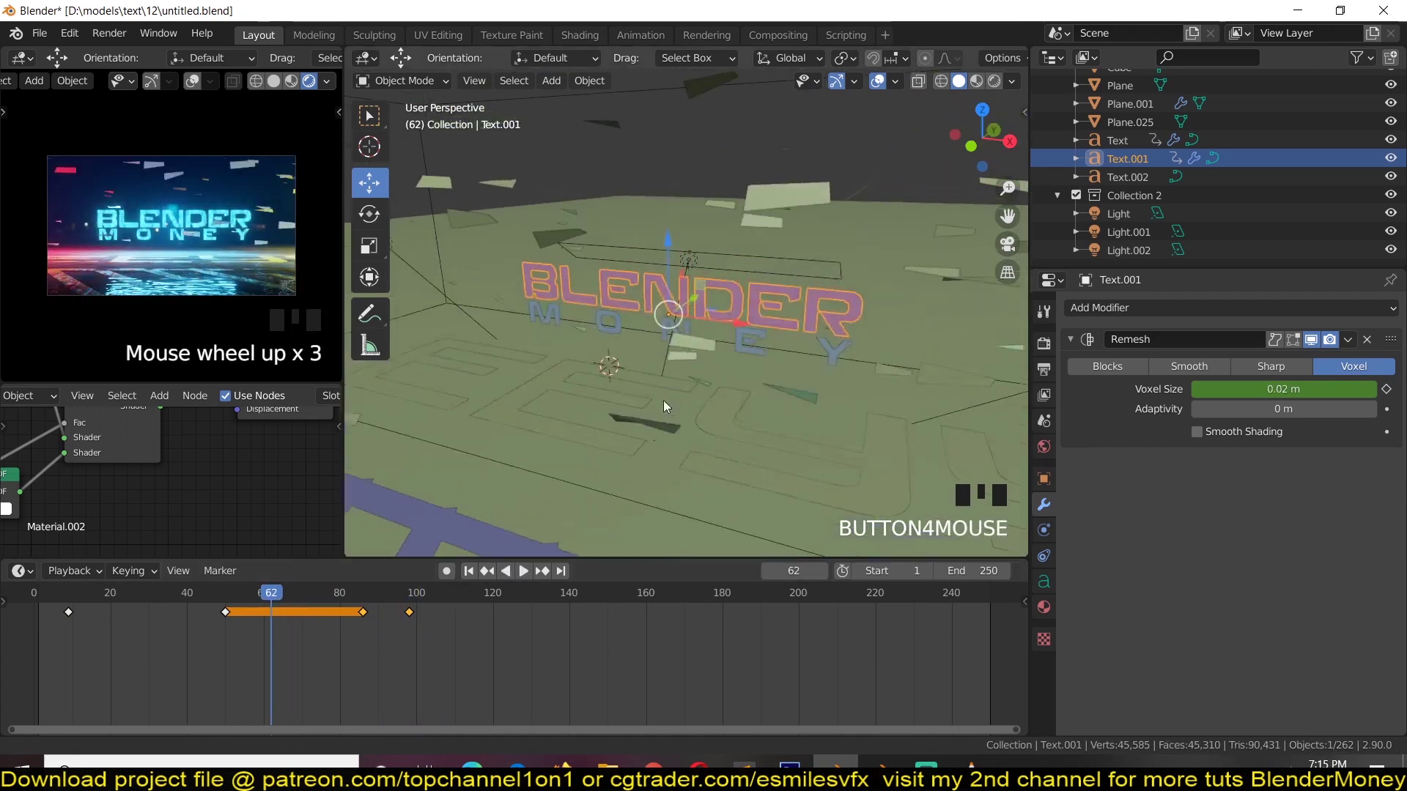
pyautogui.keyDown('shift'); pyautogui.click(757, 341); pyautogui.keyUp('shift')
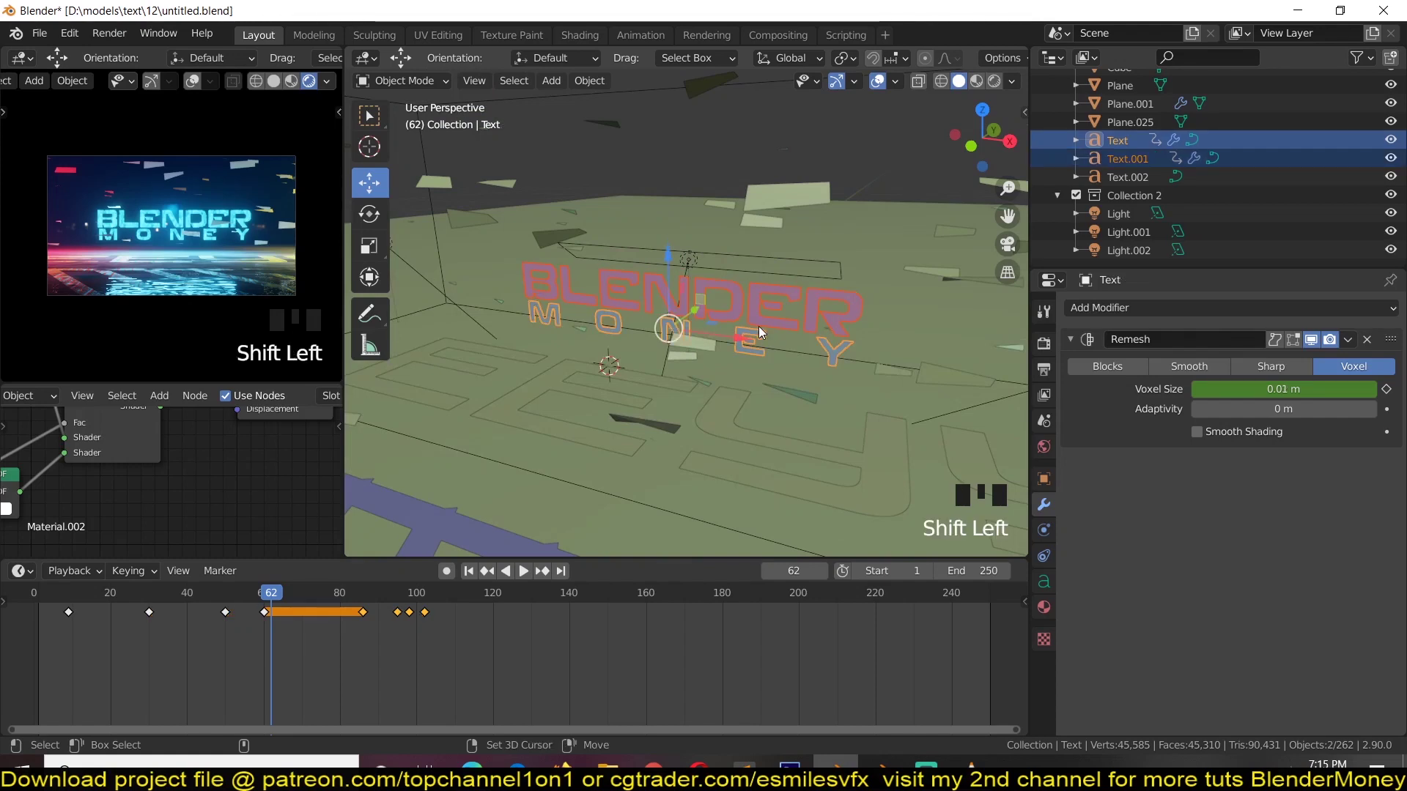
pyautogui.hotkey('shift', 'd')
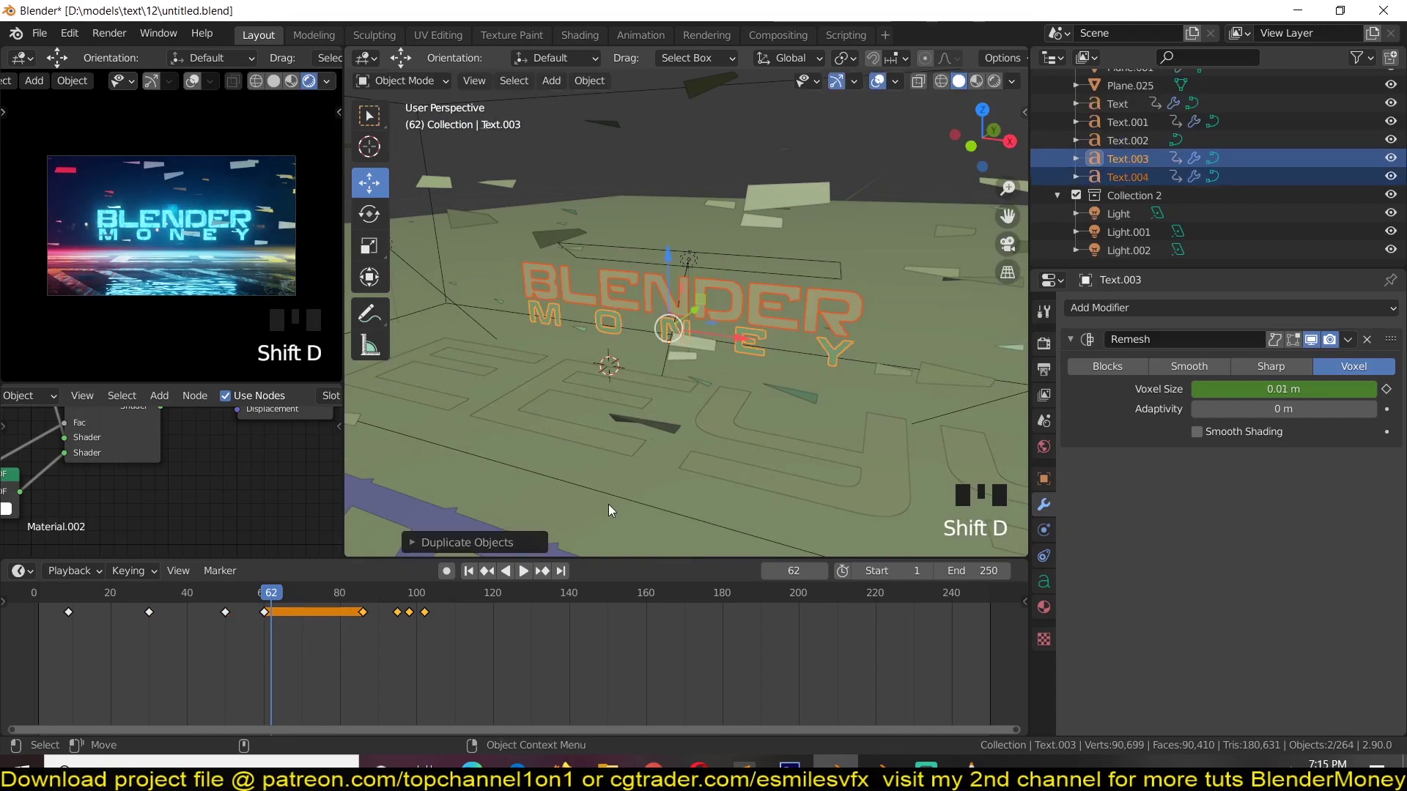
pyautogui.press('g')
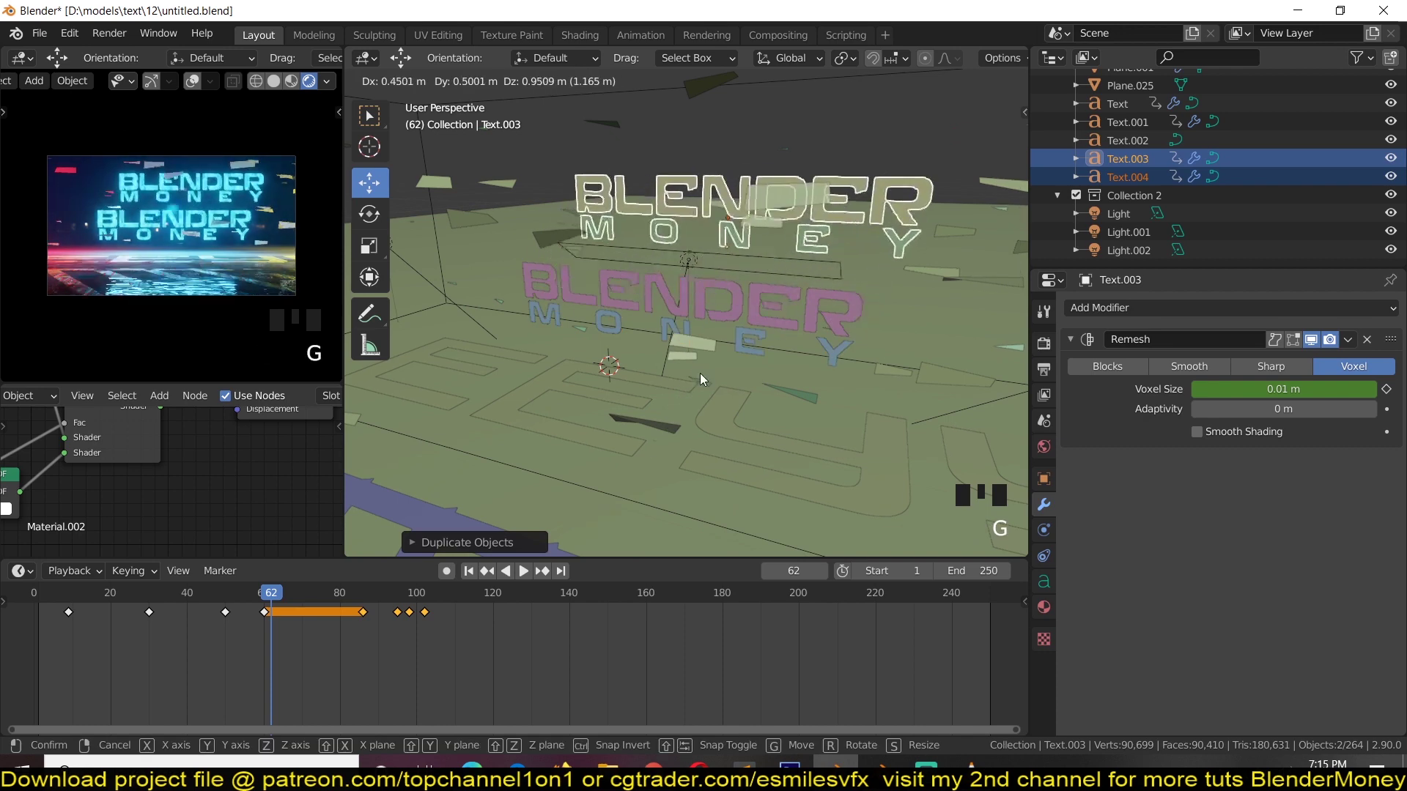
pyautogui.rightClick(700, 377)
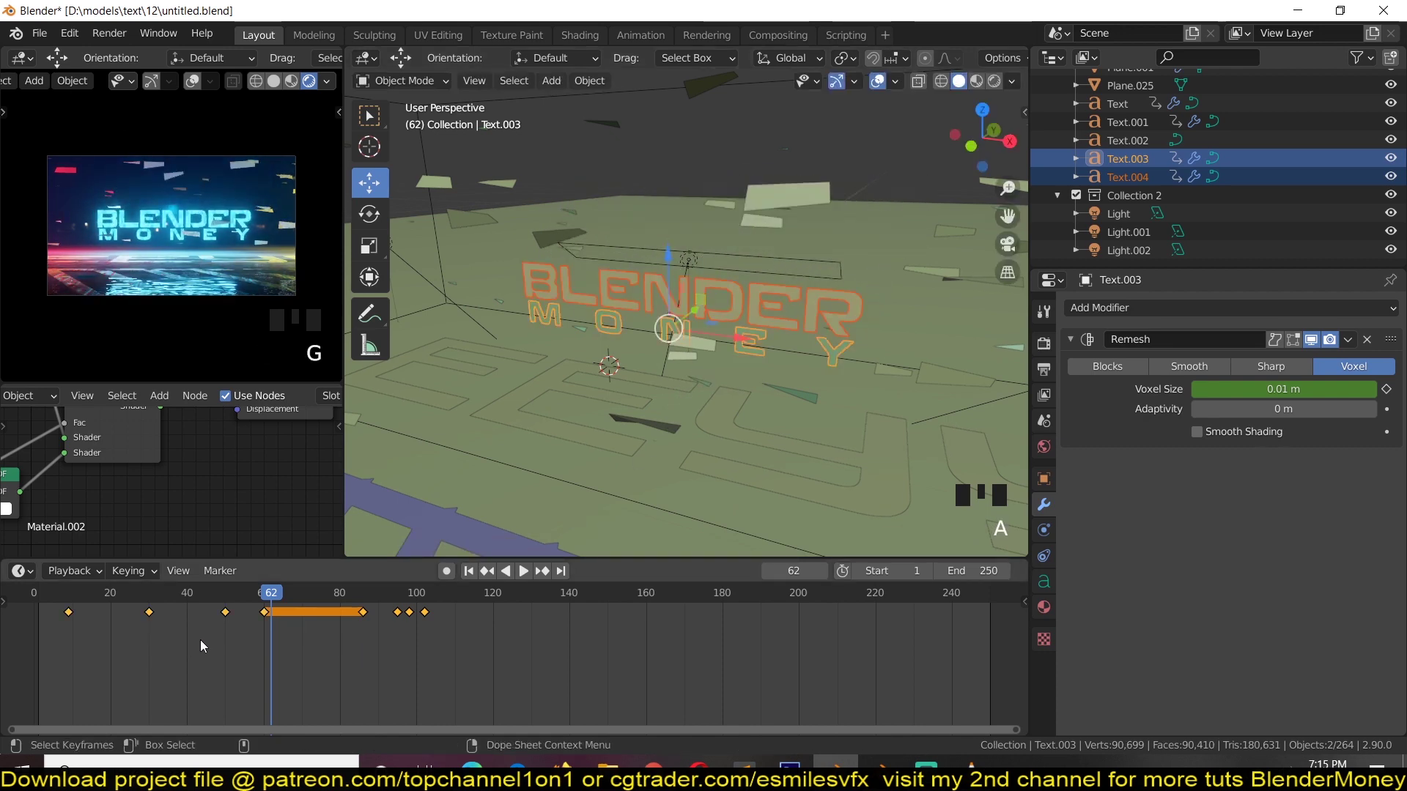
# Shift all keyframes of the duplicated texts 48 frames later and check the timing up to frame 121
pyautogui.press('g')
pyautogui.click(390, 649)
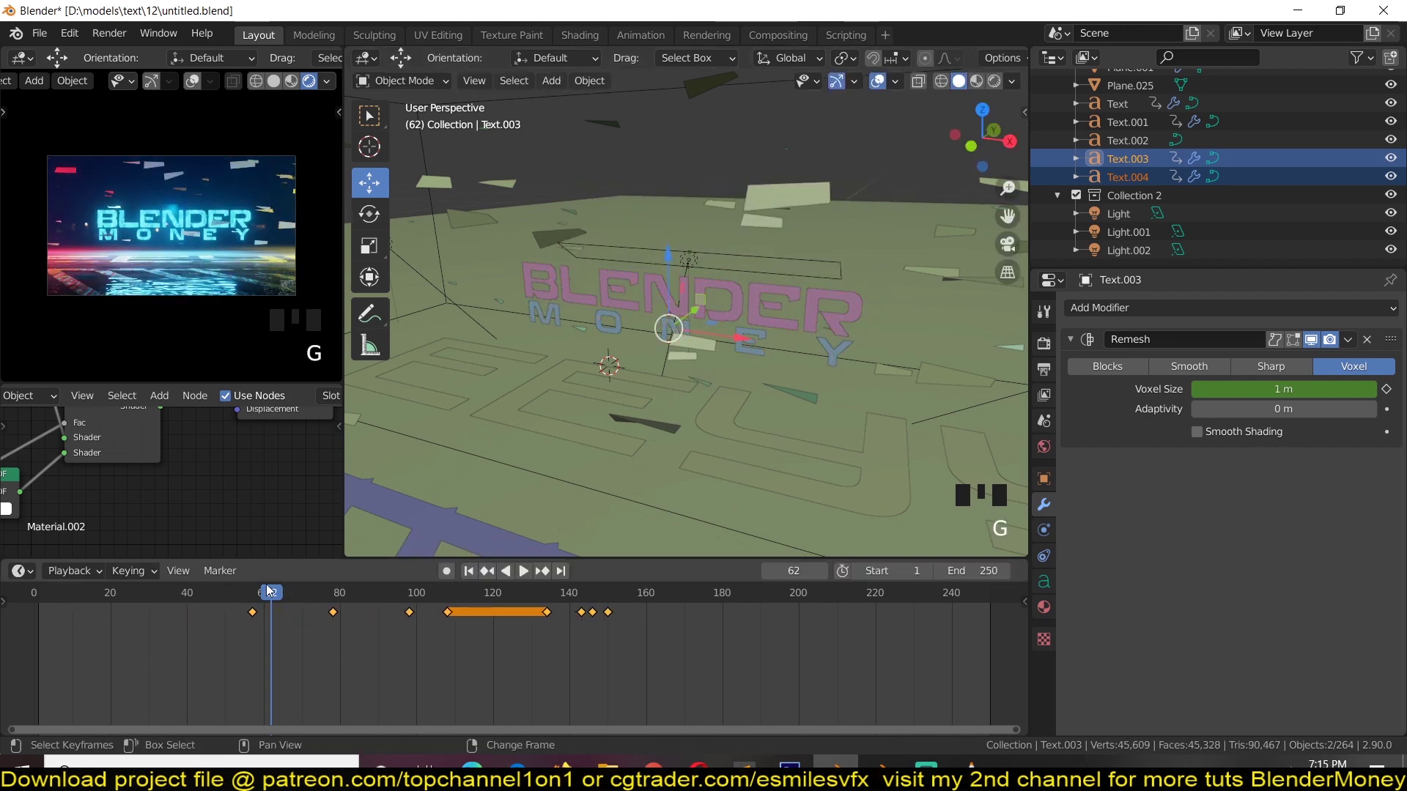
pyautogui.keyDown('shift'); pyautogui.moveTo(270, 591); pyautogui.dragTo(401, 597, button='right'); pyautogui.keyUp('shift')
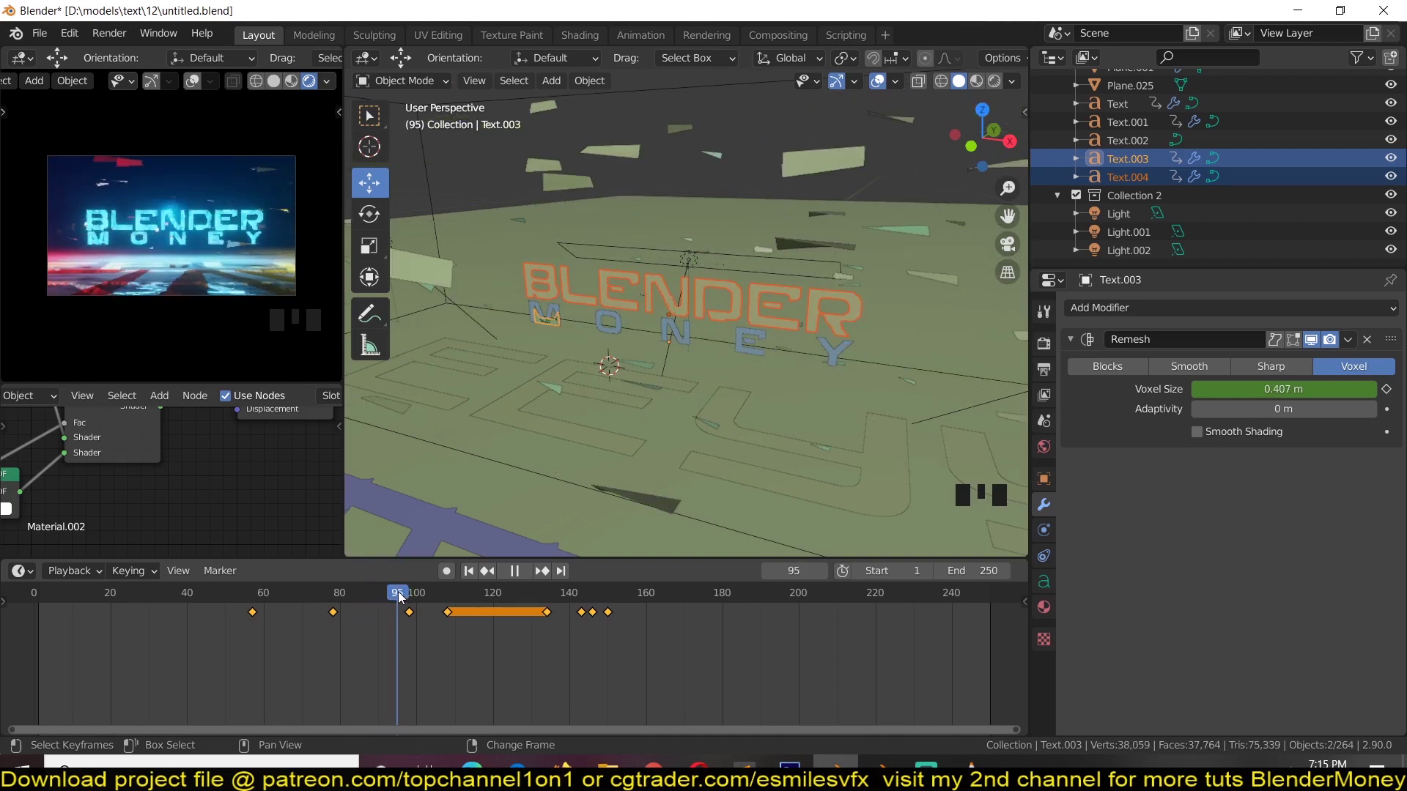
pyautogui.click(493, 651)
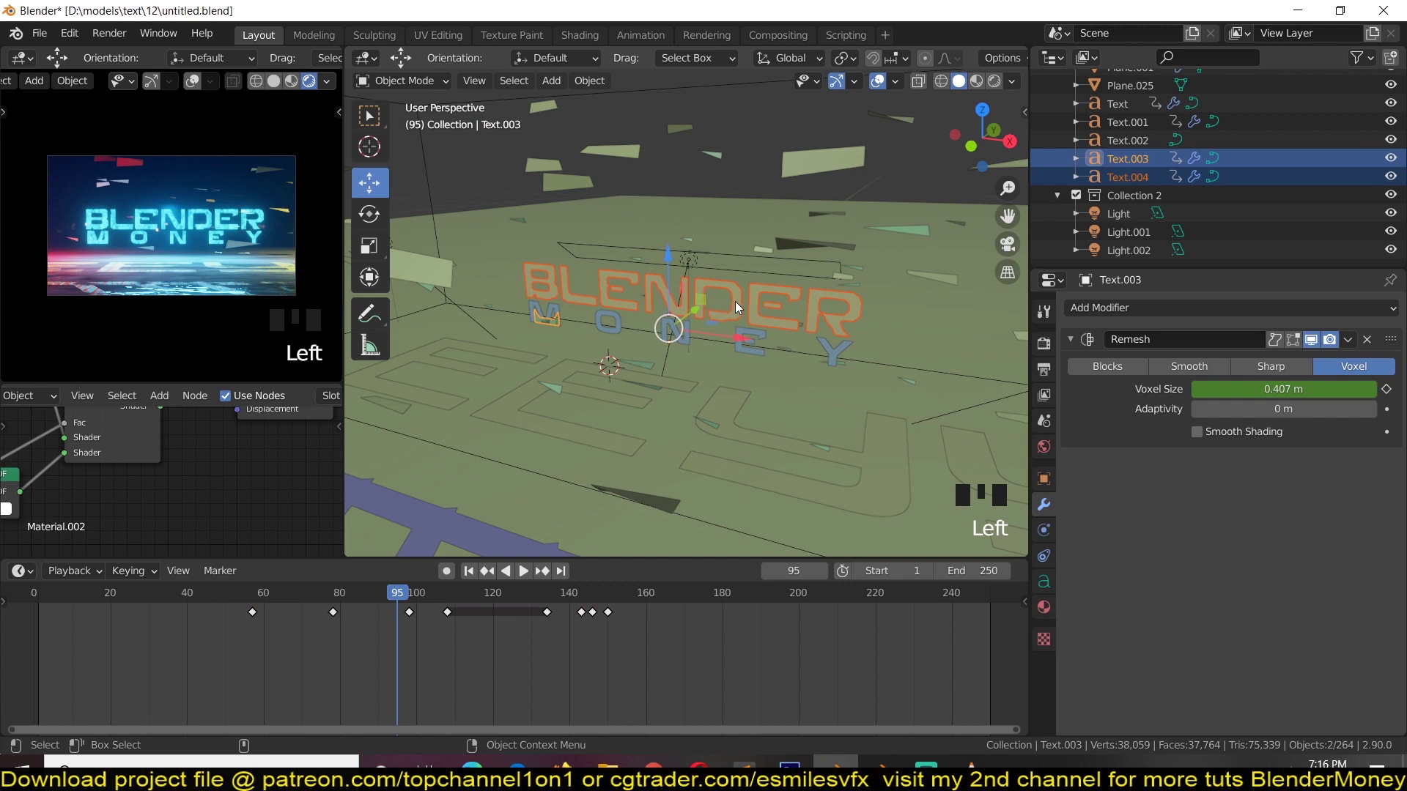
pyautogui.keyDown('shift'); pyautogui.rightClick(499, 607); pyautogui.keyUp('shift')
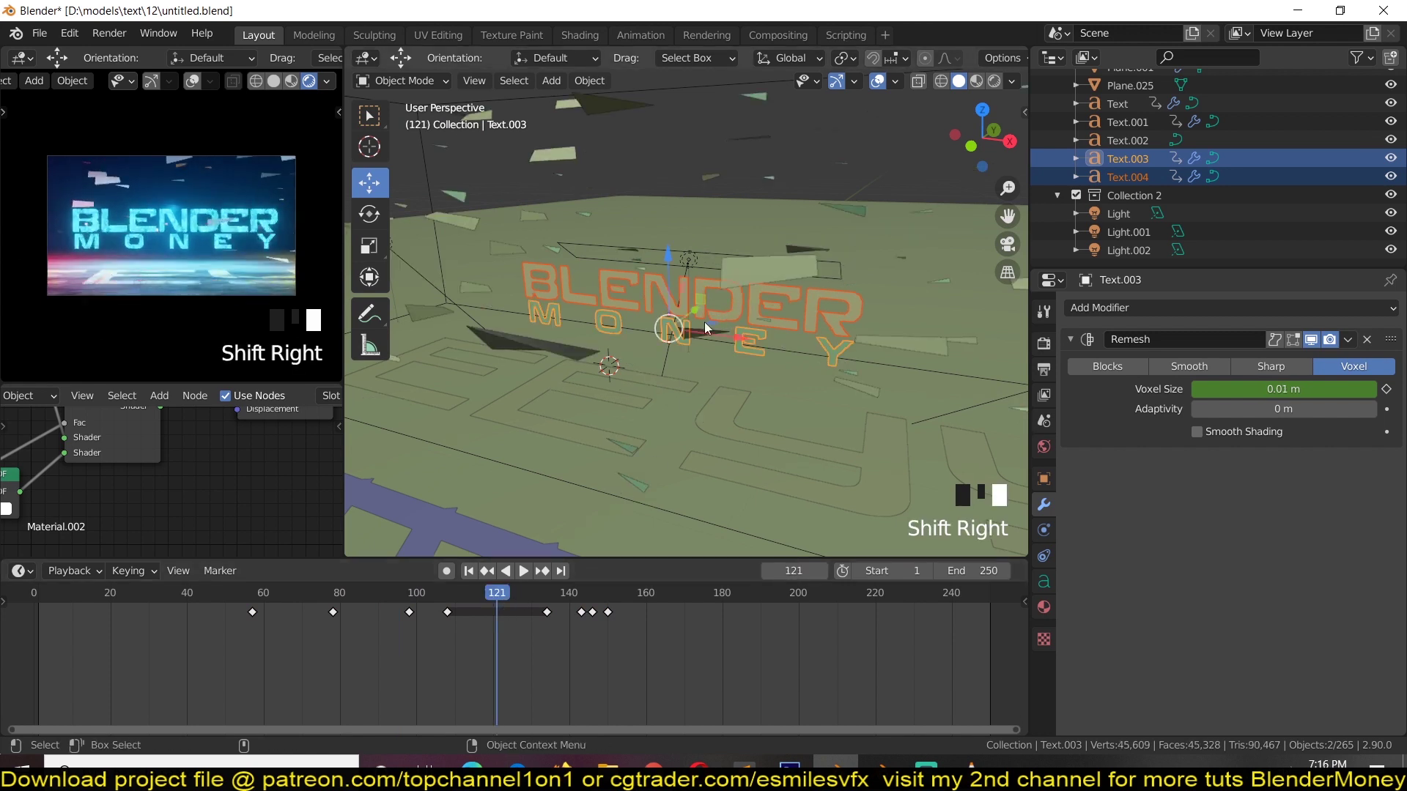
# Change the duplicated BLENDER text's wording to TOPCHANNEL1ON1
pyautogui.click(731, 309)
pyautogui.press('Tab')
pyautogui.hotkey('ctrl', 'a')
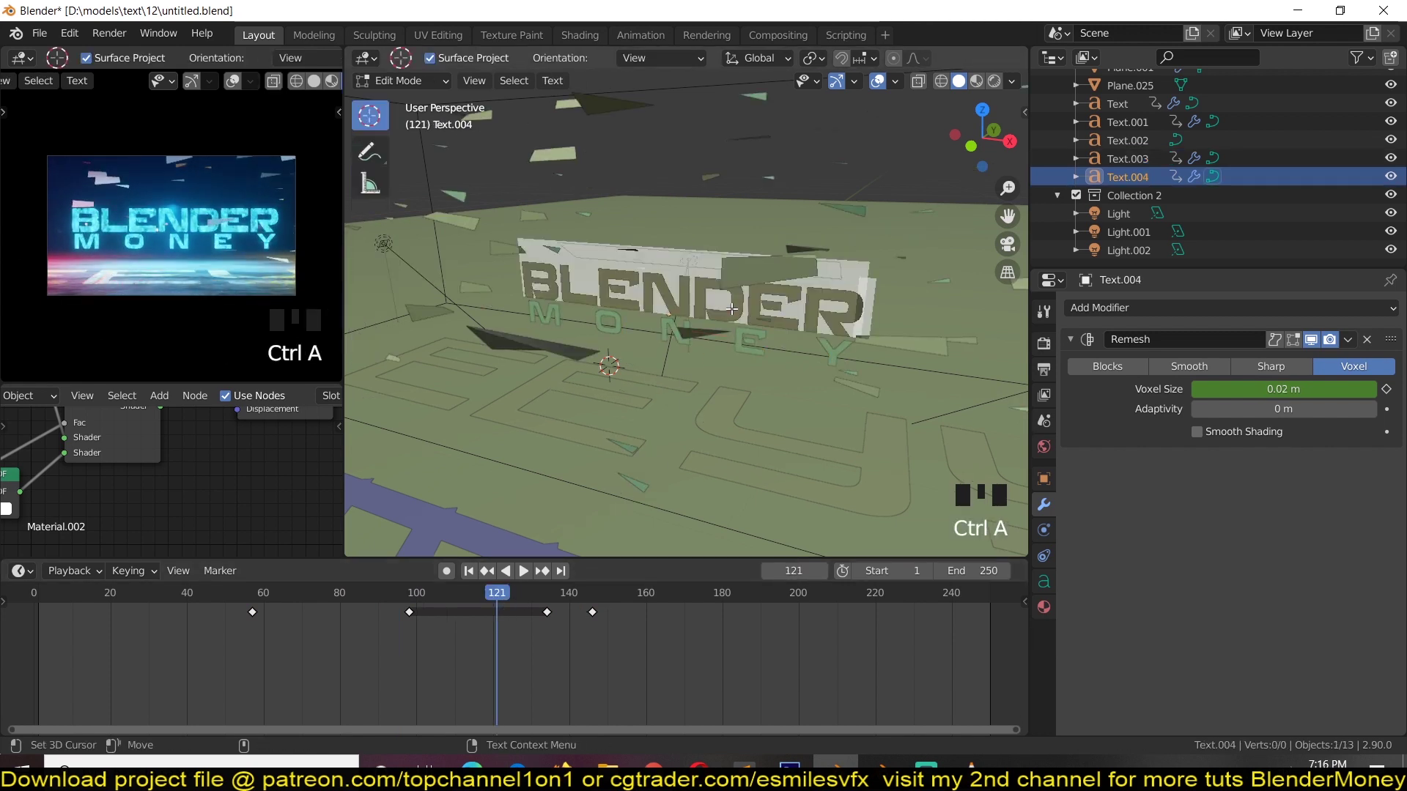
pyautogui.write('T')
pyautogui.press('BackSpace')
pyautogui.press('BackSpace')
pyautogui.press('BackSpace')
pyautogui.write('TOPCHANN')
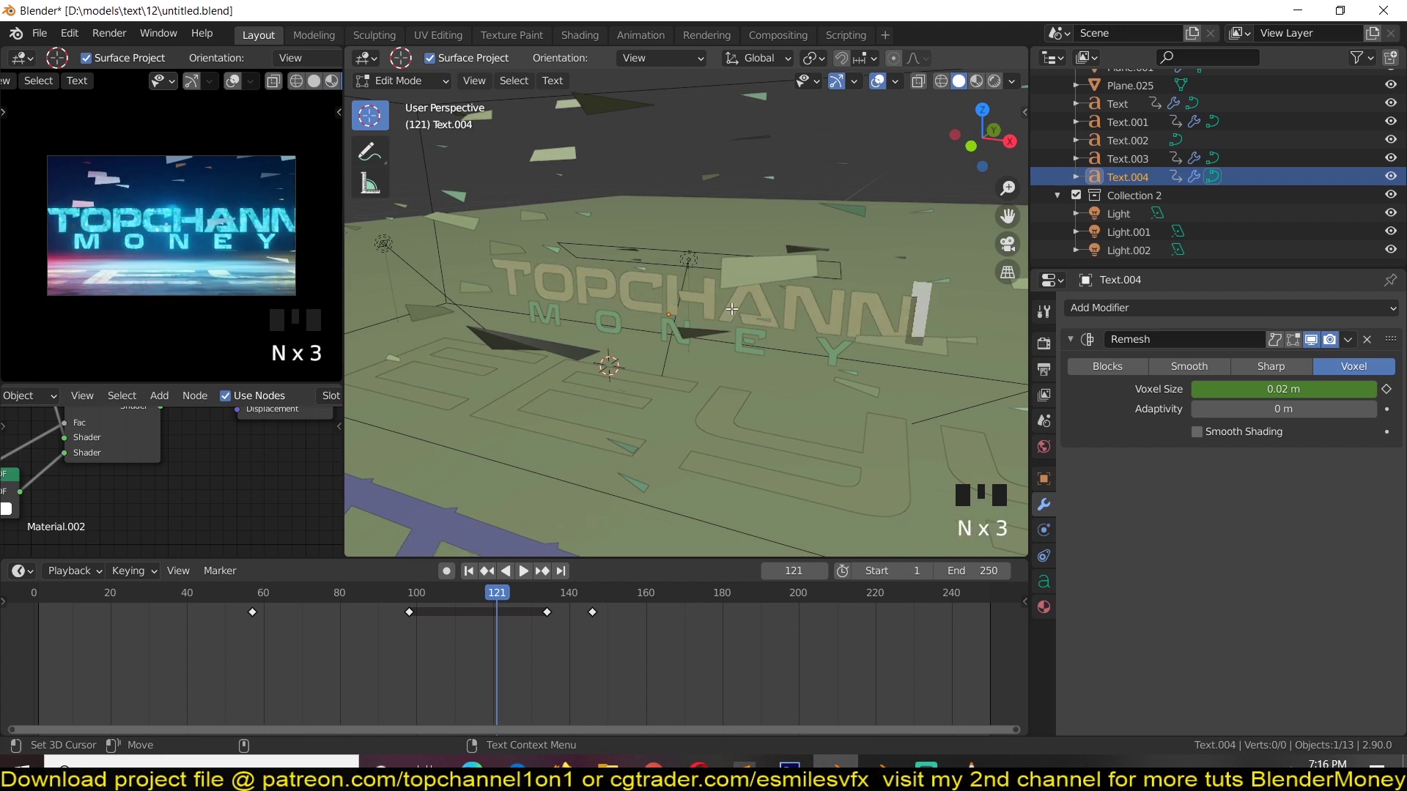
pyautogui.write('EL')
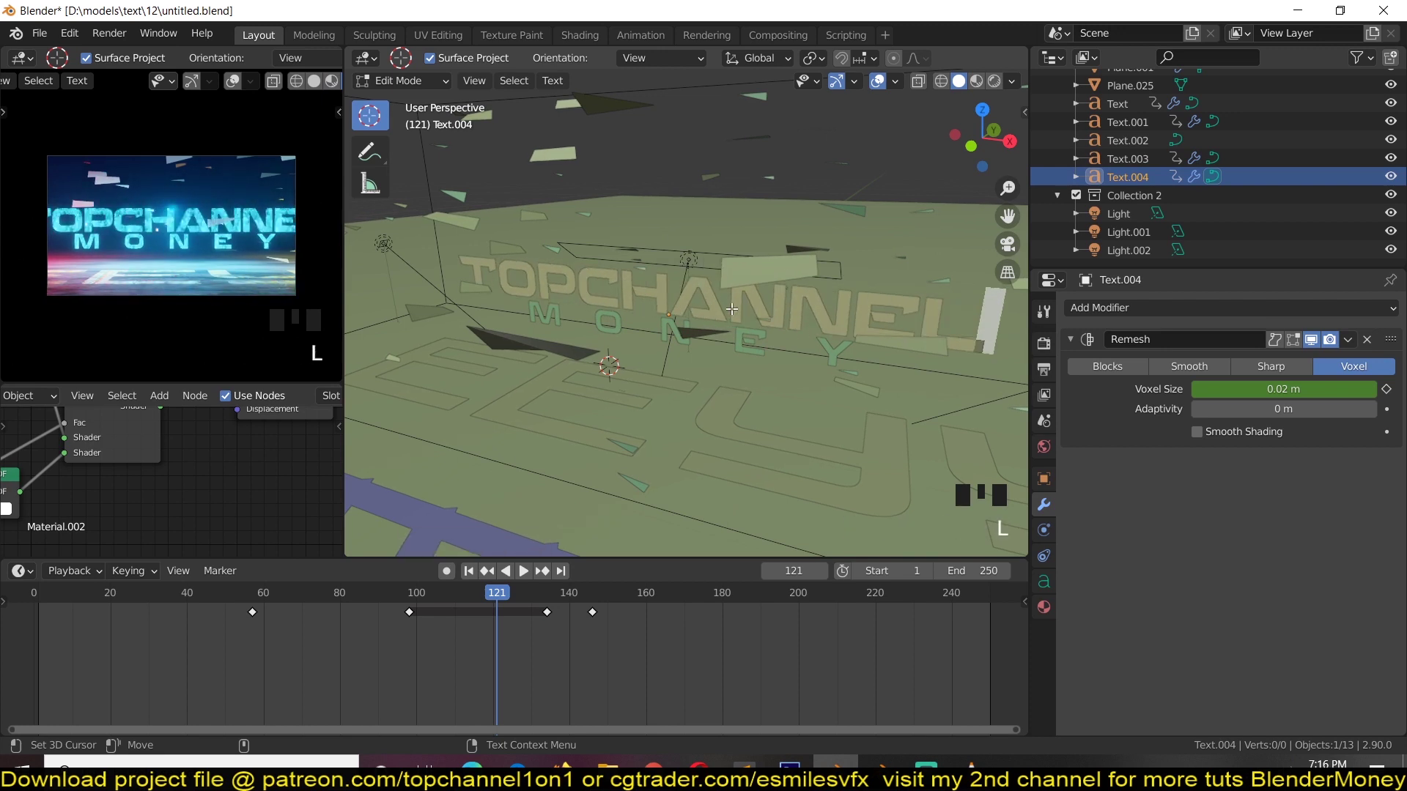
pyautogui.write('1ON1')
pyautogui.press('Tab')
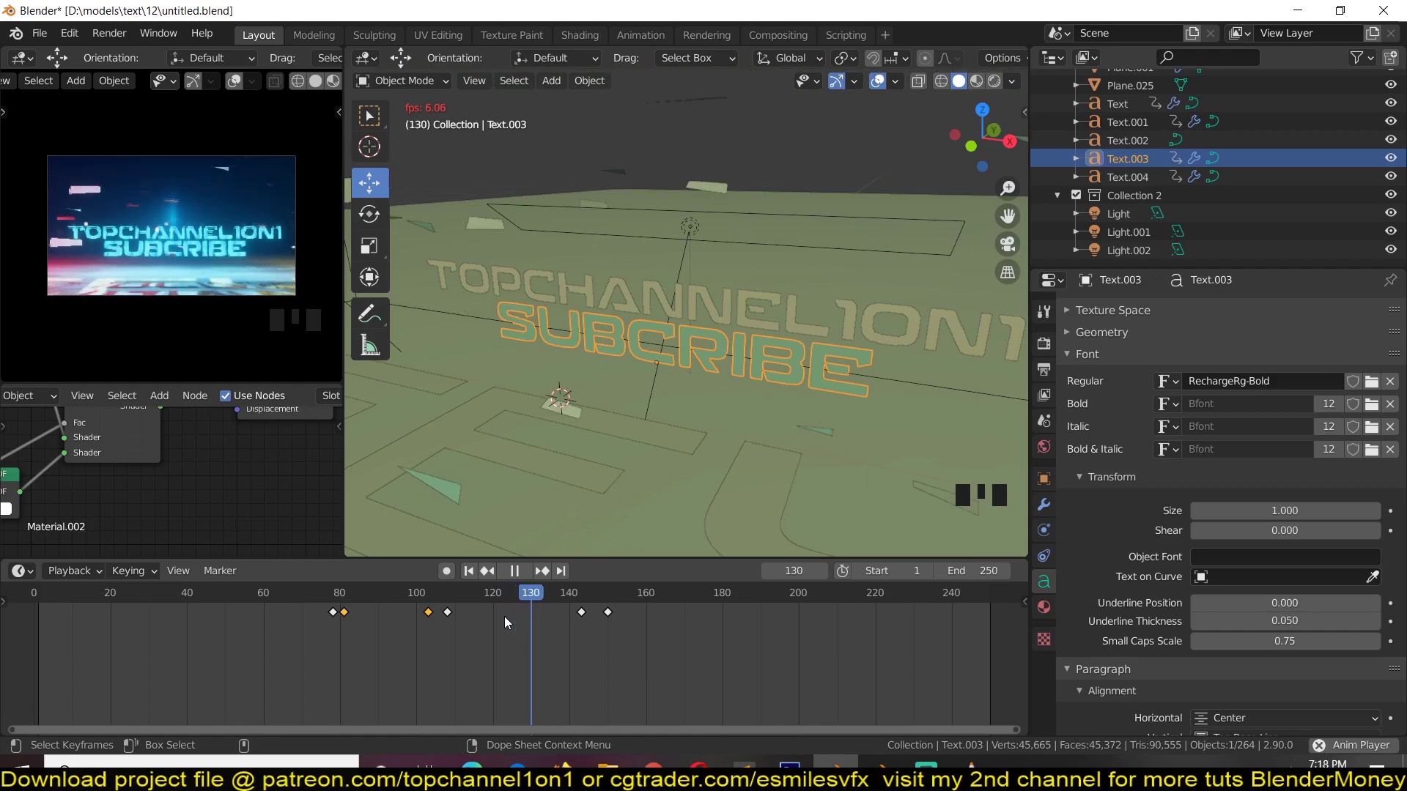
# Play the title animation through and replay it from the start to check the text transitions
pyautogui.press('space')
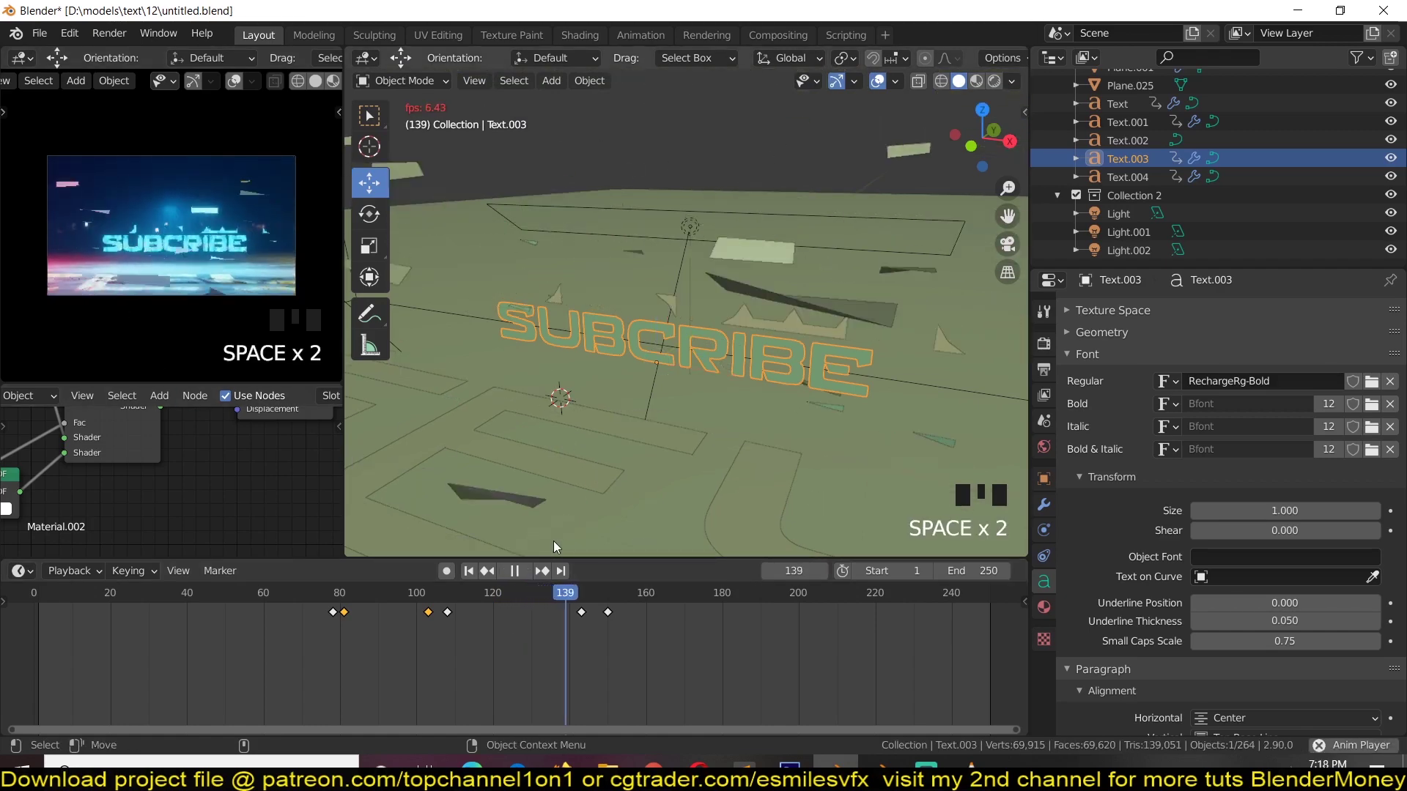
pyautogui.press('space')
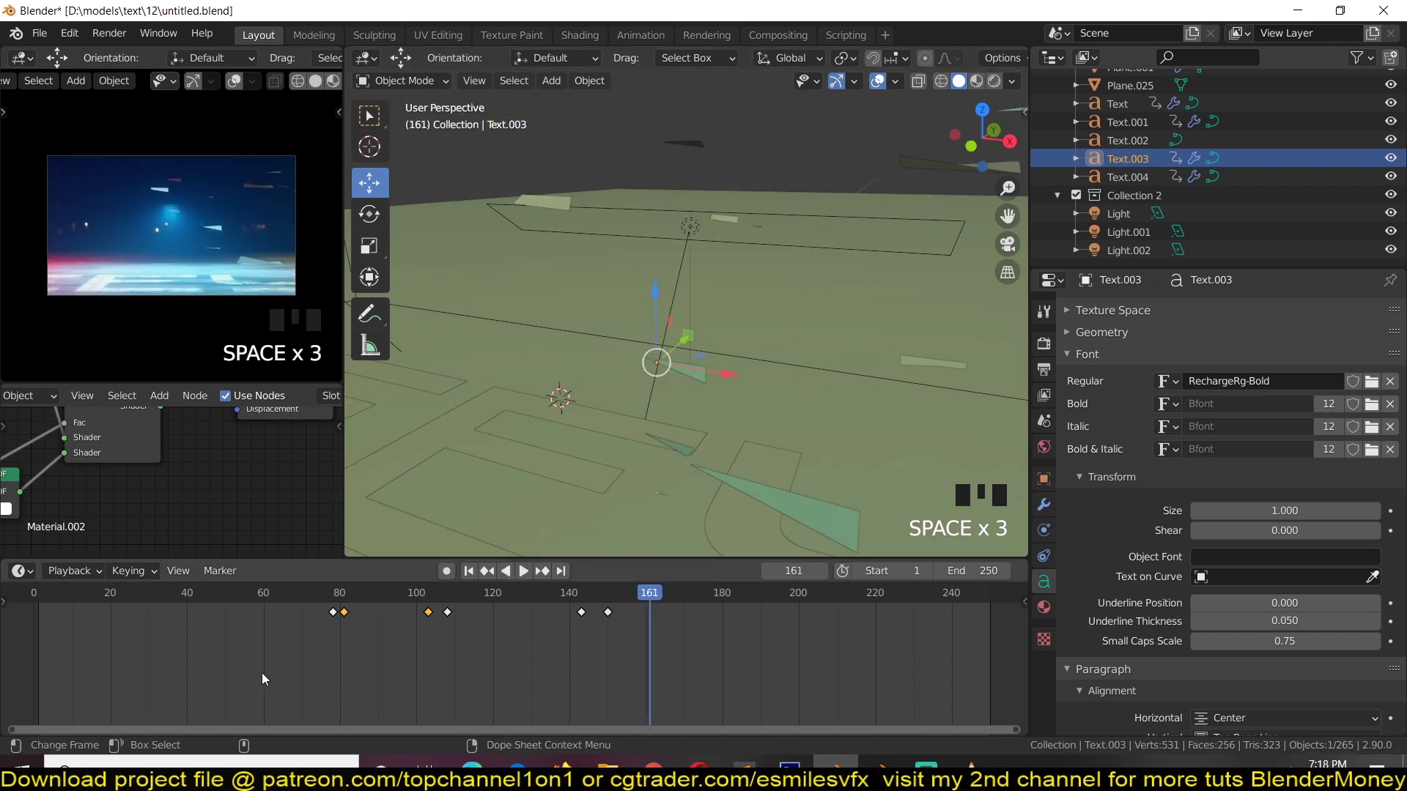
pyautogui.hotkey('shift', 'Left')
pyautogui.press('space')
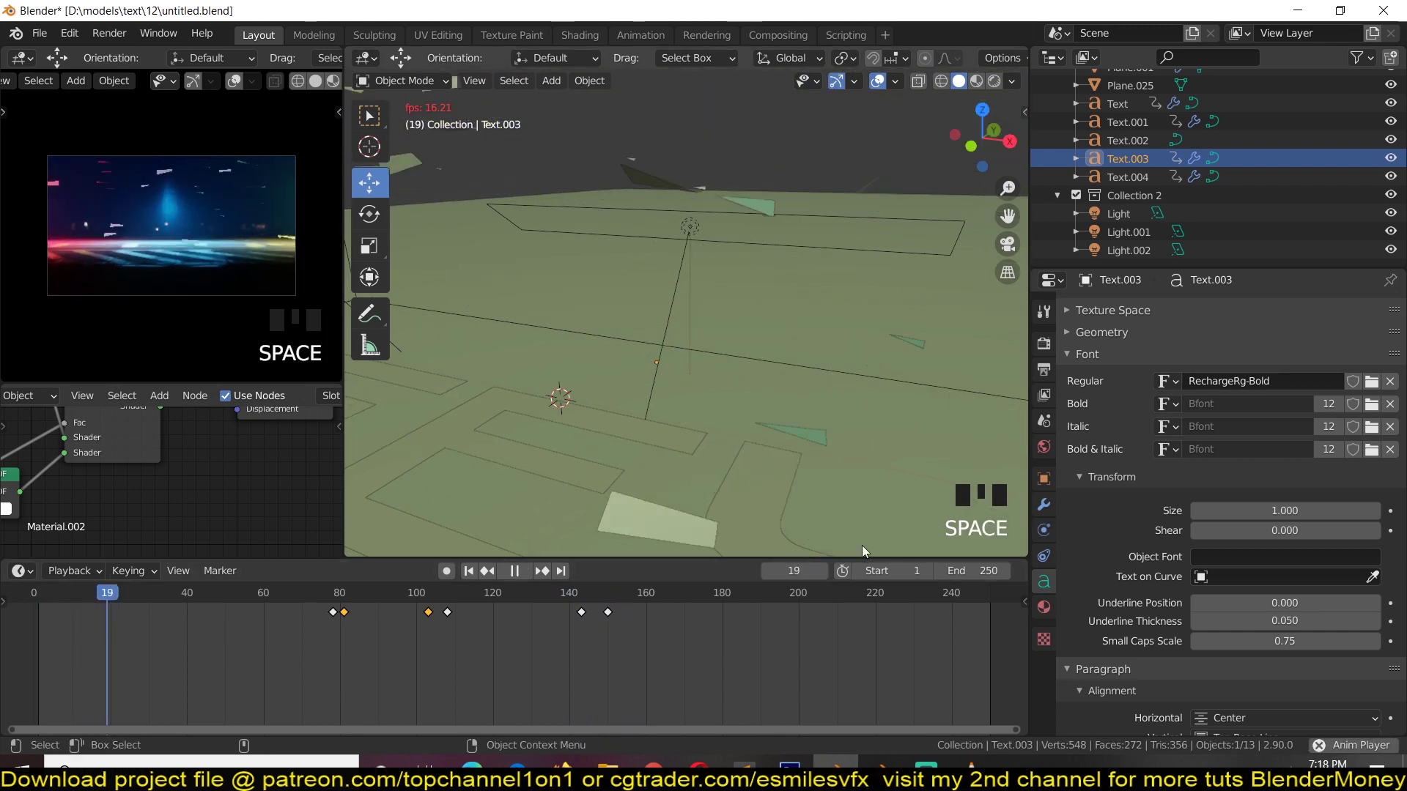